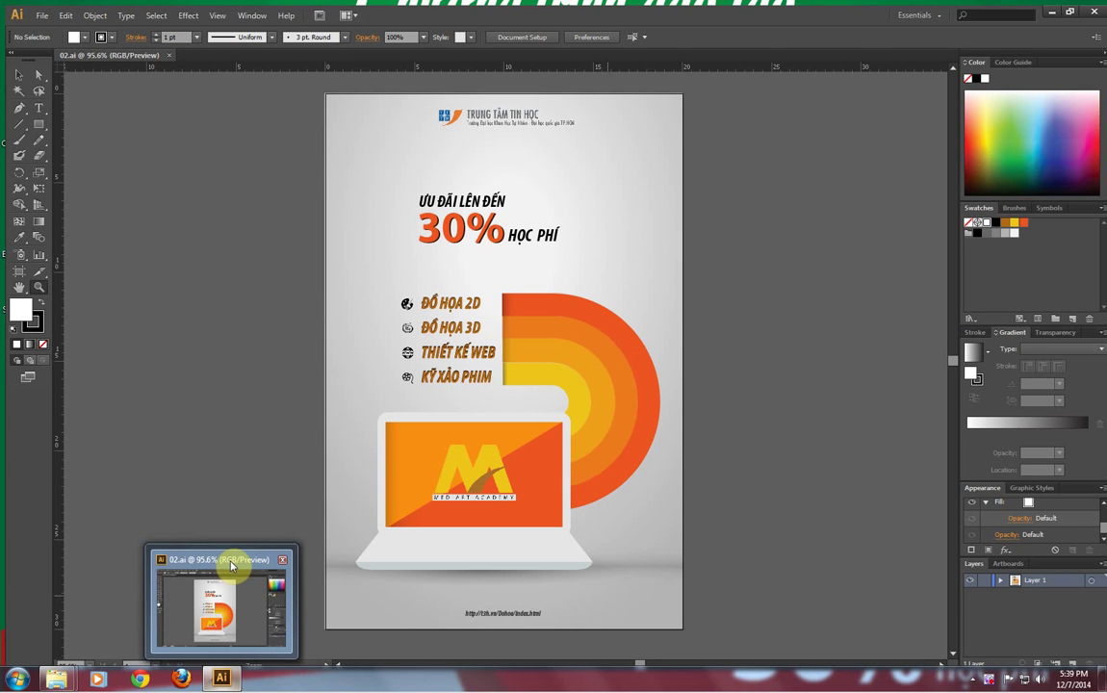
# - Bring up the finished 02.ai poster with its laptop, orange arcs and '30% HỌC PHÍ' headline
pyautogui.click(231, 565)
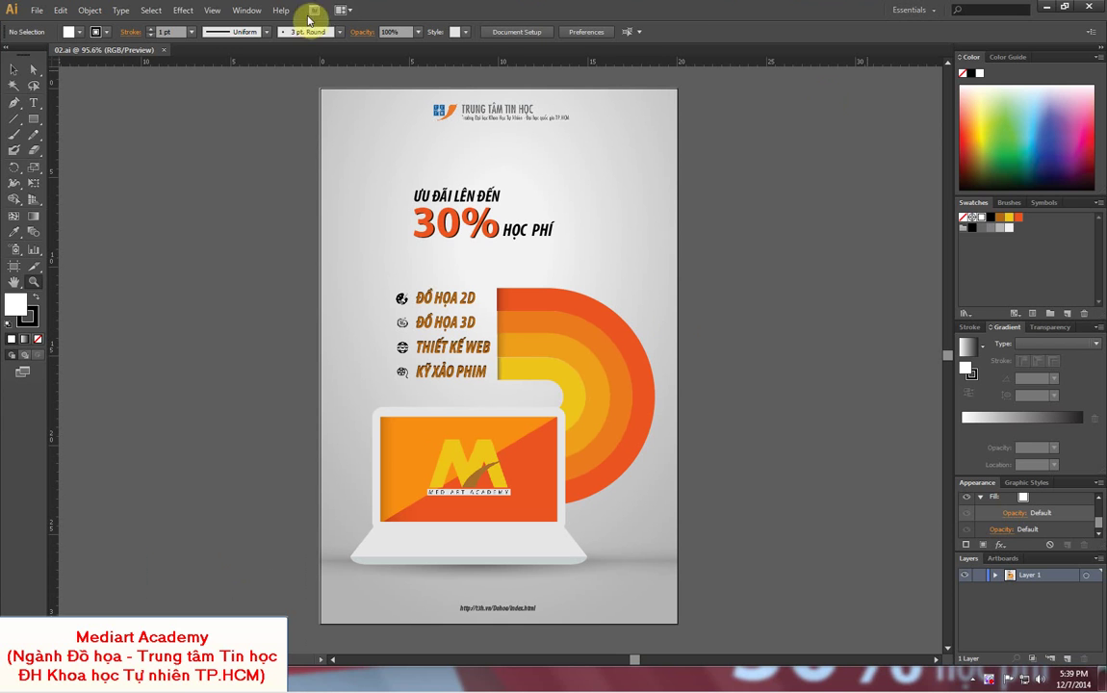
pyautogui.moveTo(57, 678)
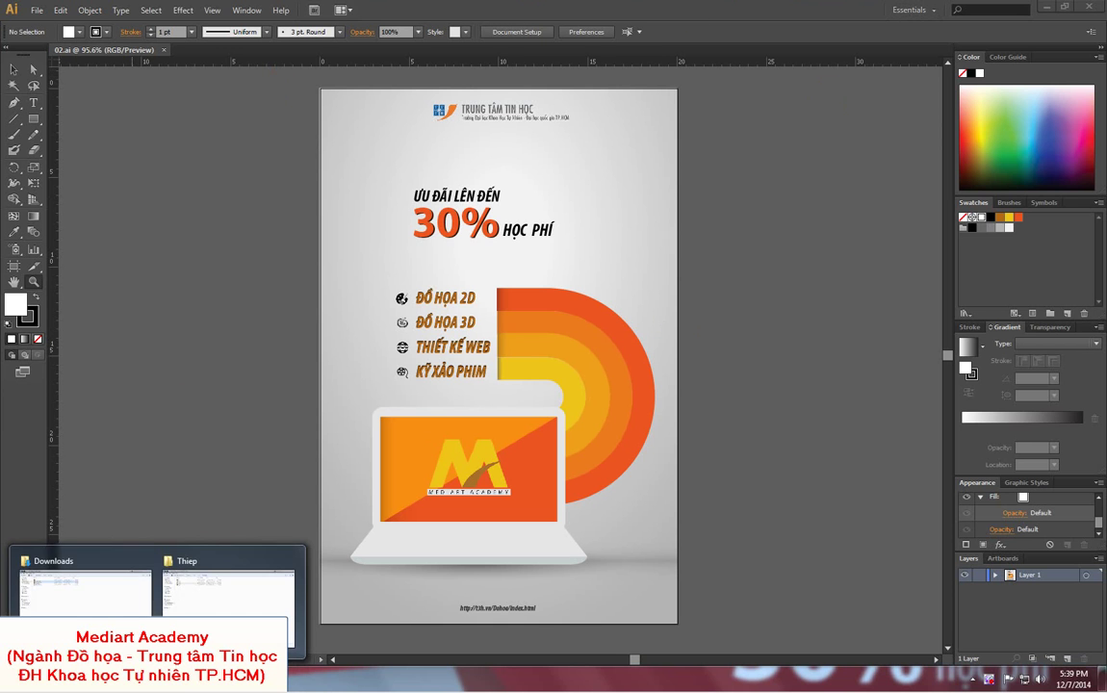
# - In Explorer, go back to Local Disk (D:) and open the Poster folder
pyautogui.click(206, 609)
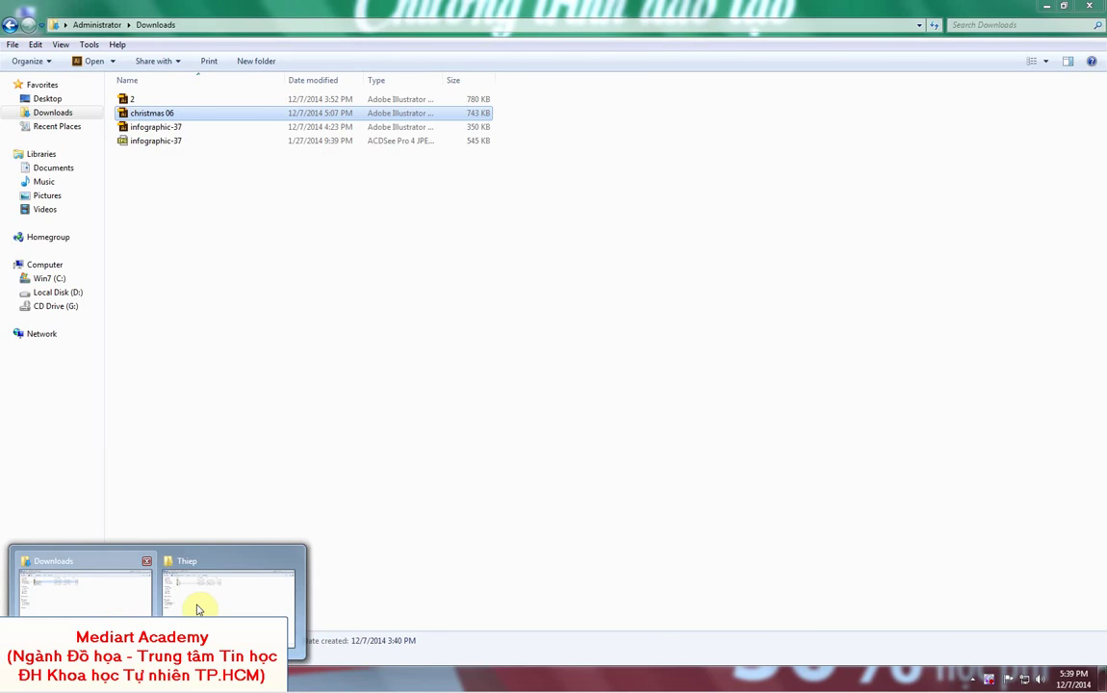
pyautogui.click(211, 609)
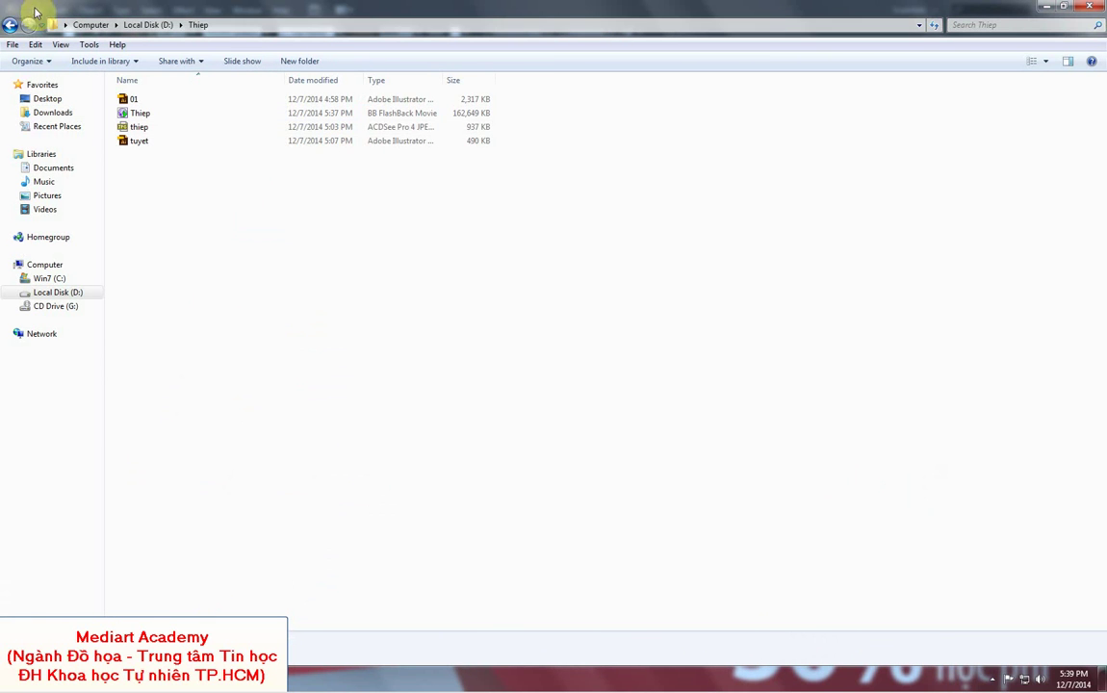
pyautogui.click(8, 26)
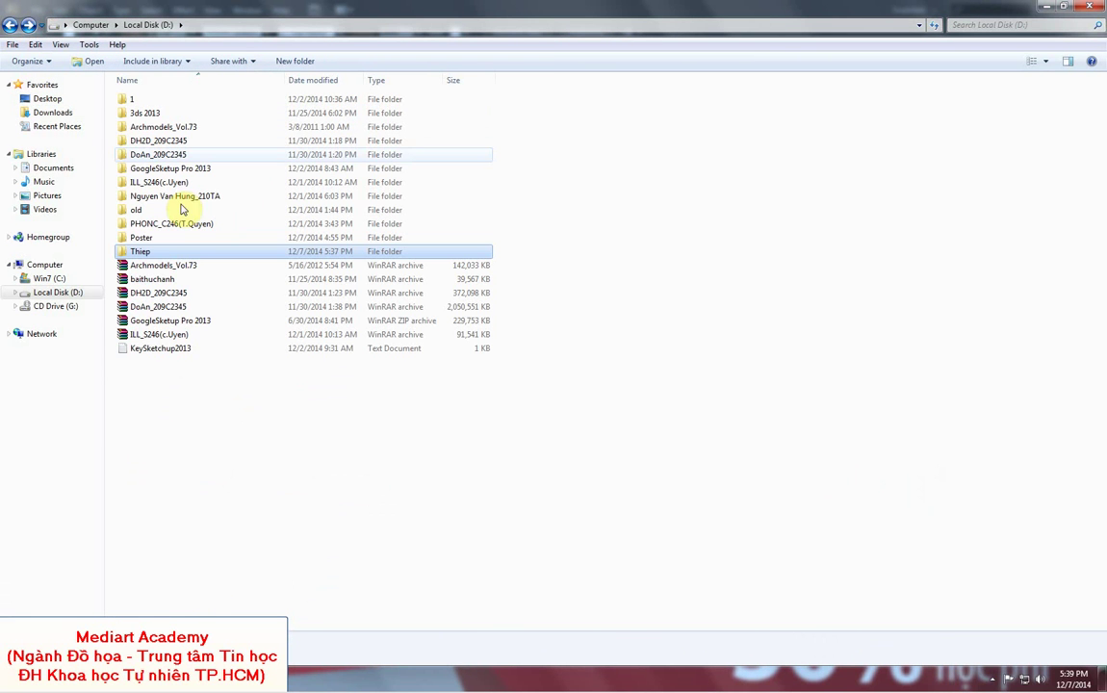
pyautogui.doubleClick(144, 238)
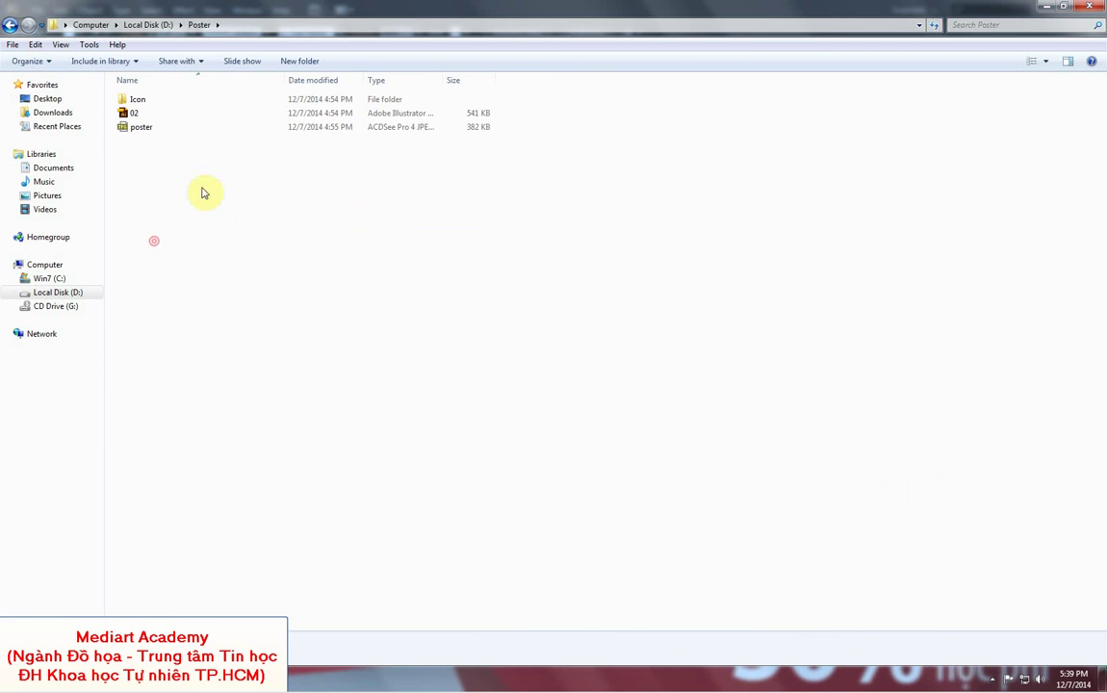
# - Preview poster.jpg in ACDSee Quick View, then close the viewer
pyautogui.doubleClick(147, 123)
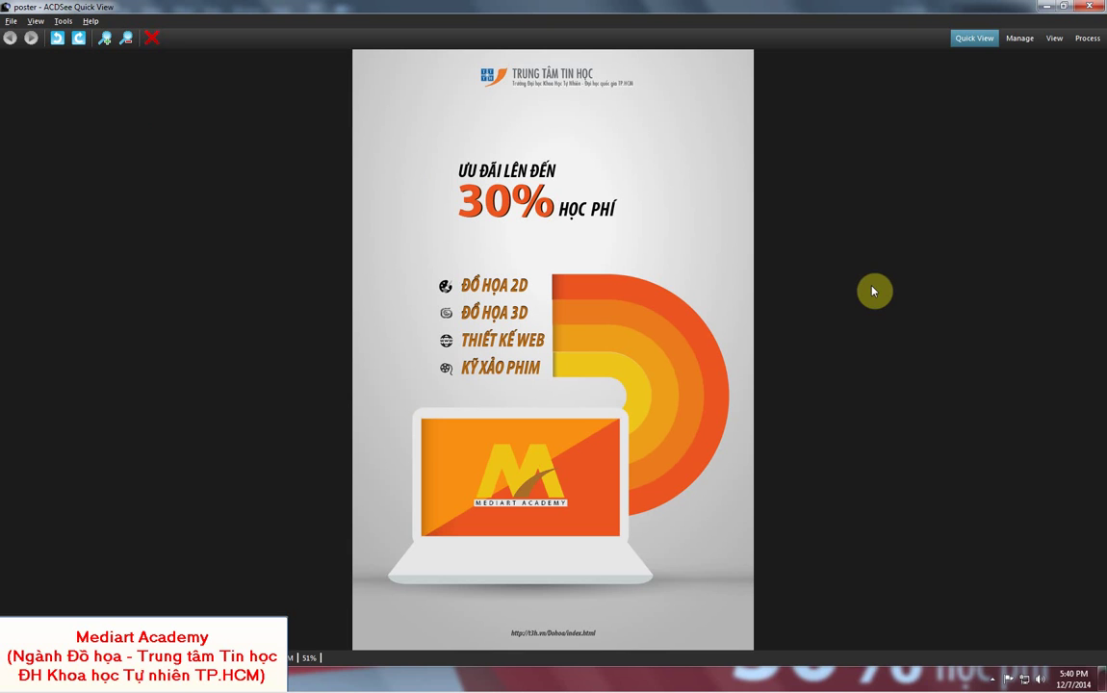
pyautogui.click(1101, 7)
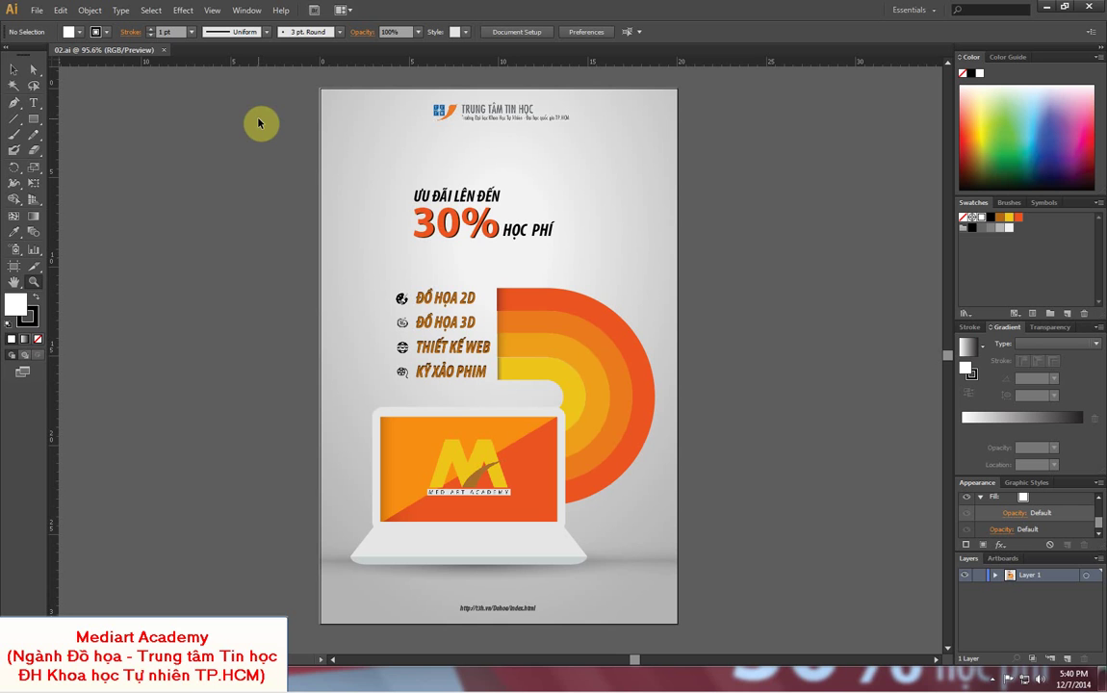
# - Create a new 20 × 30 cm document, Untitled-3
pyautogui.click(40, 14)
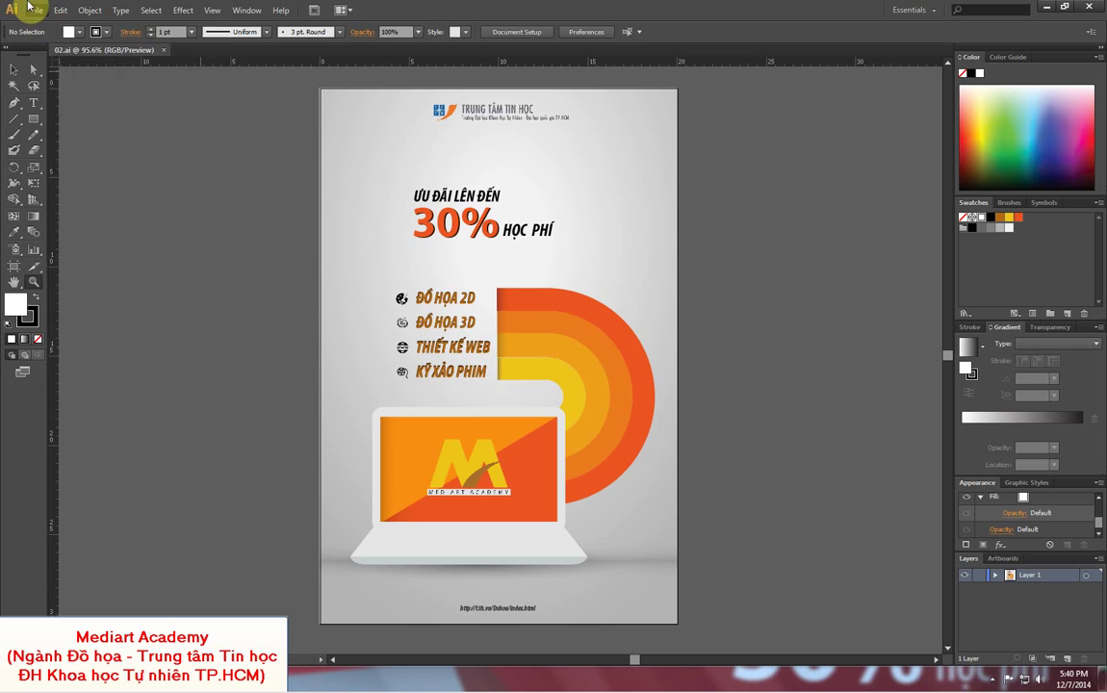
pyautogui.click(39, 15)
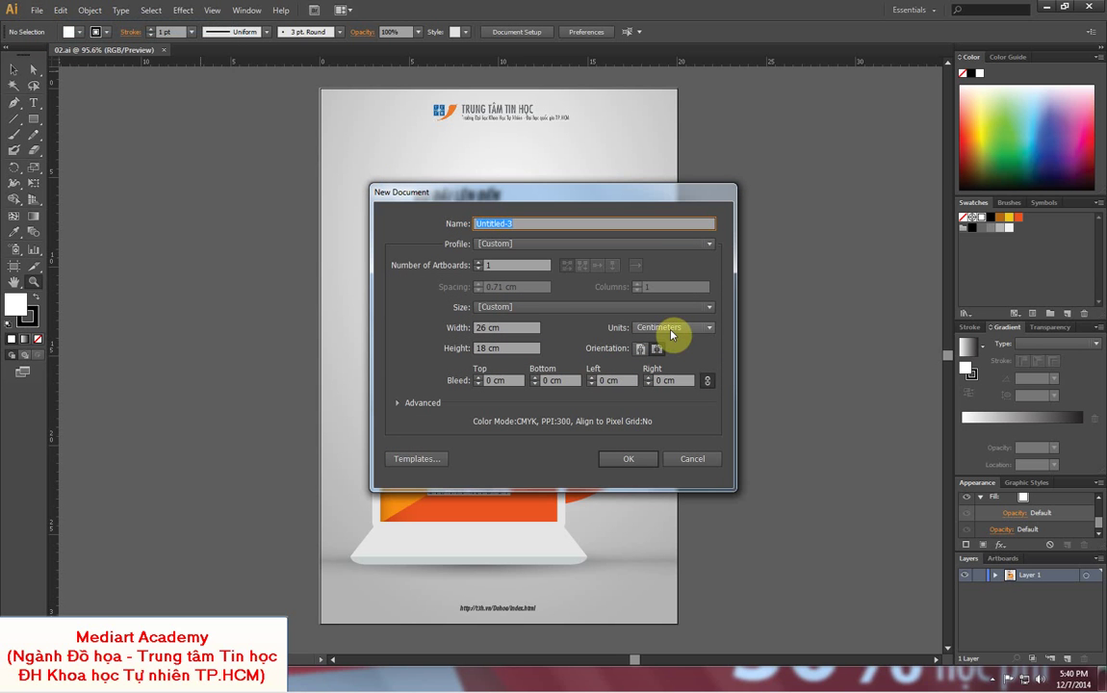
pyautogui.moveTo(530, 327); pyautogui.dragTo(454, 333)
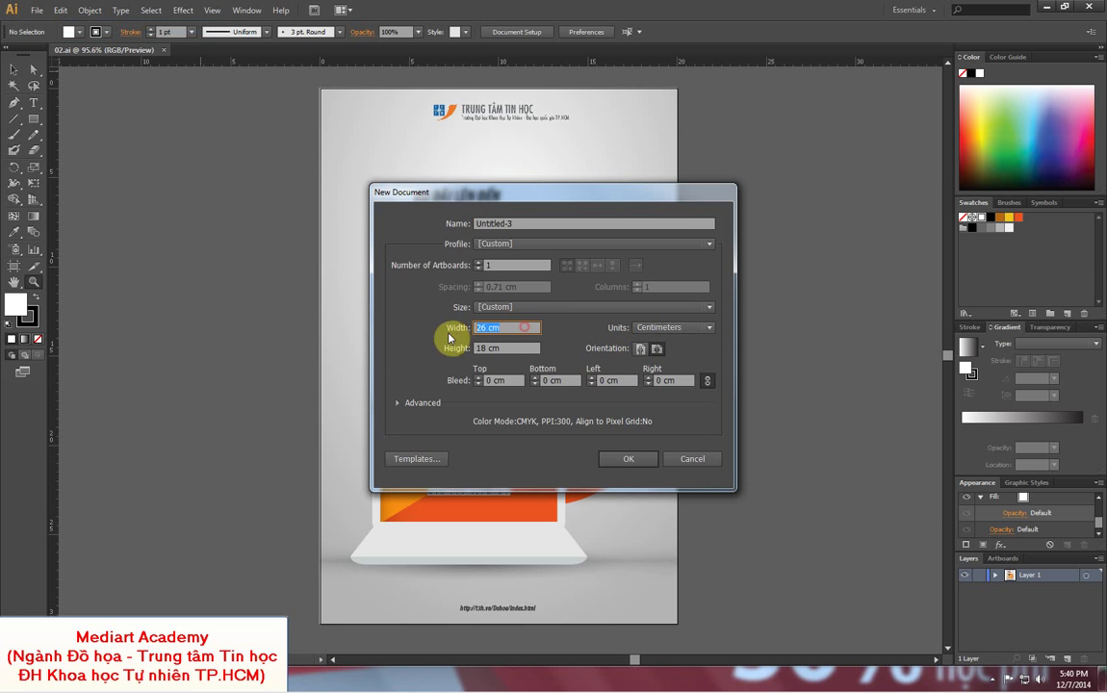
pyautogui.write('20')
pyautogui.press('Tab')
pyautogui.write('30')
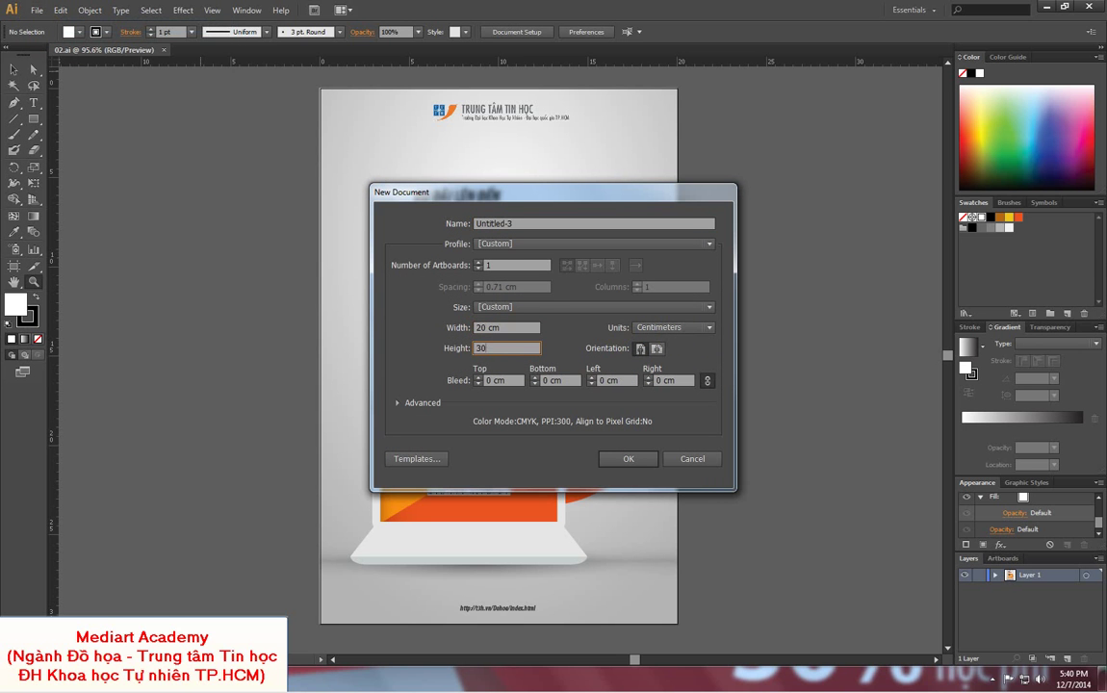
pyautogui.click(627, 458)
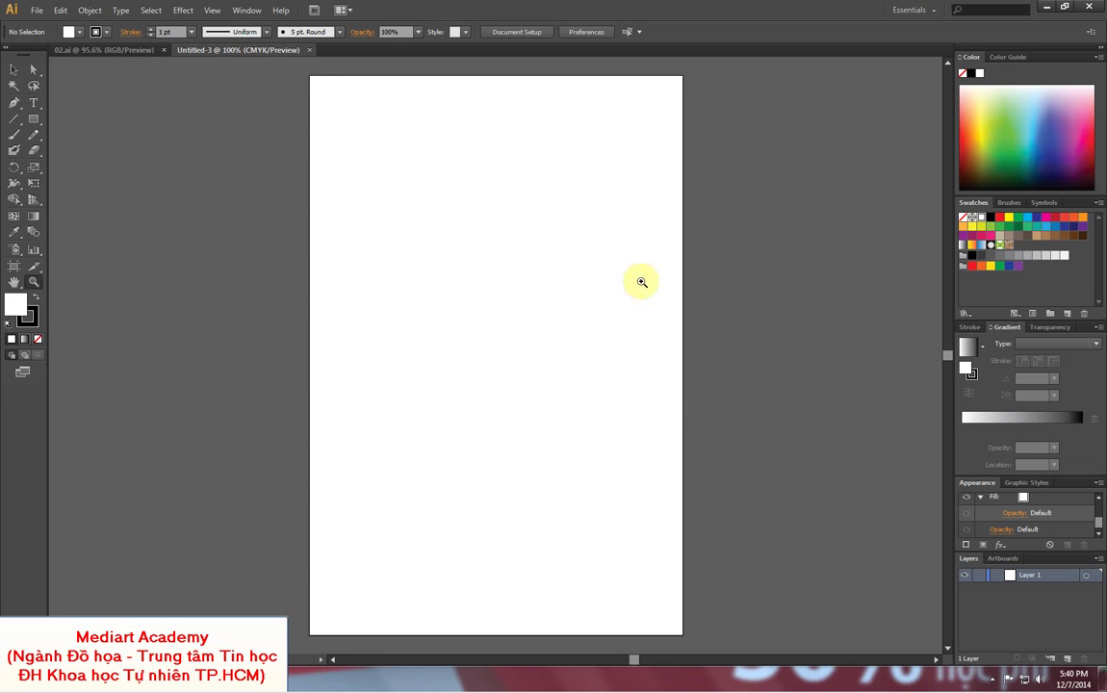
# - Show rulers, add a top guide, and reset the Essentials workspace
pyautogui.click(15, 69)
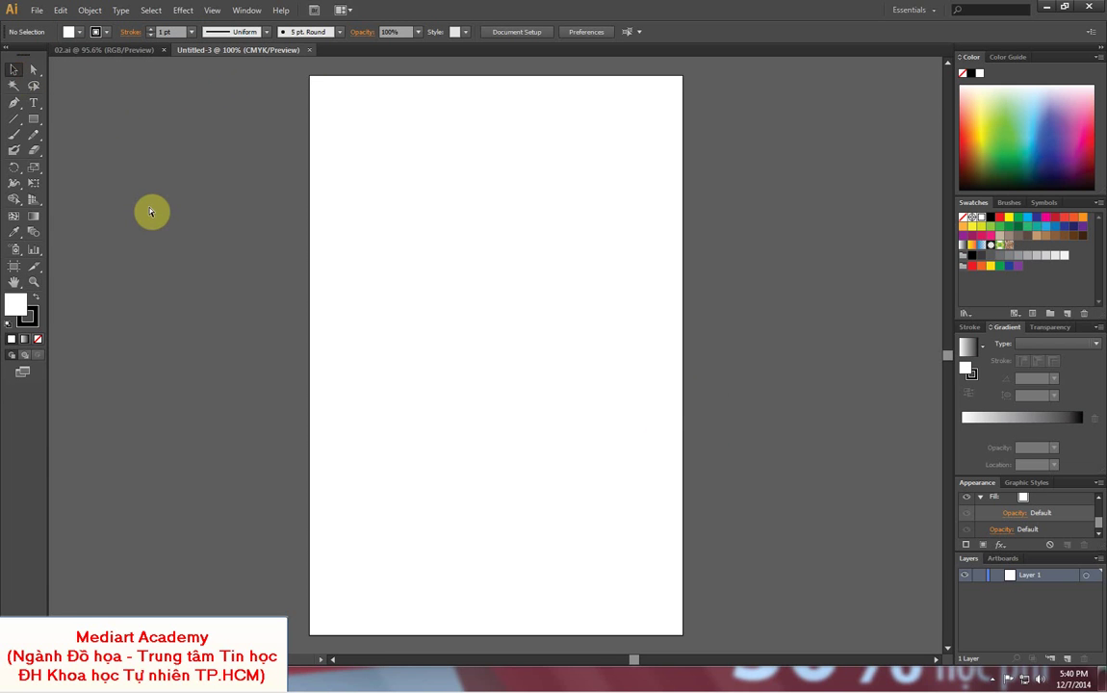
pyautogui.hotkey('ctrl', 'r')
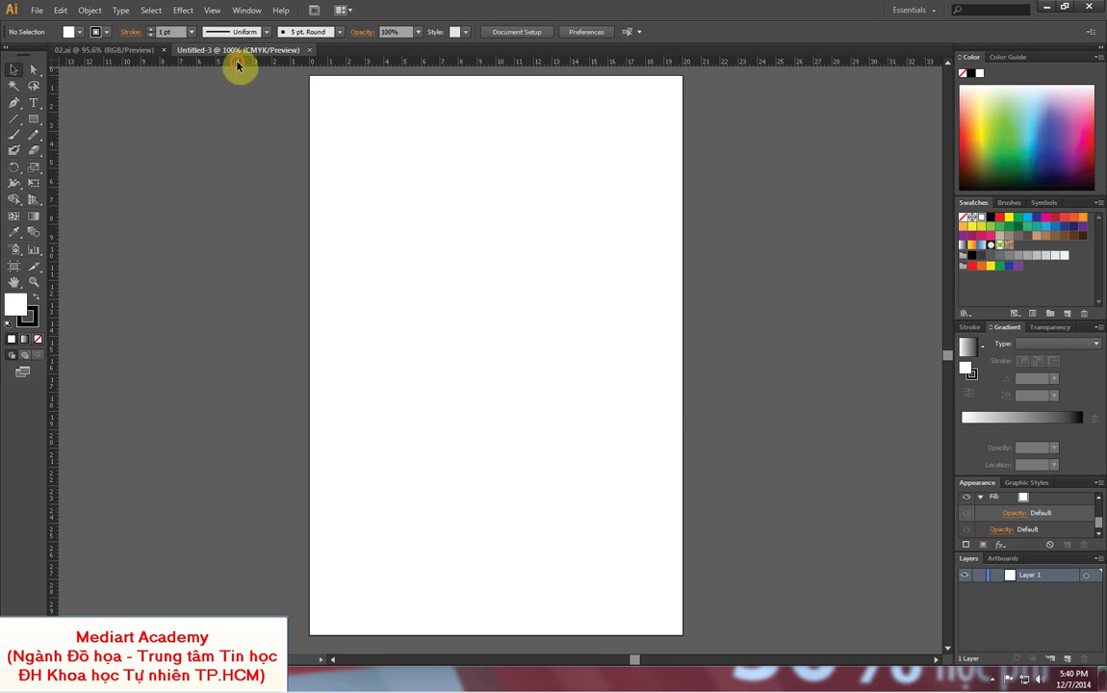
pyautogui.moveTo(239, 62); pyautogui.dragTo(237, 85)
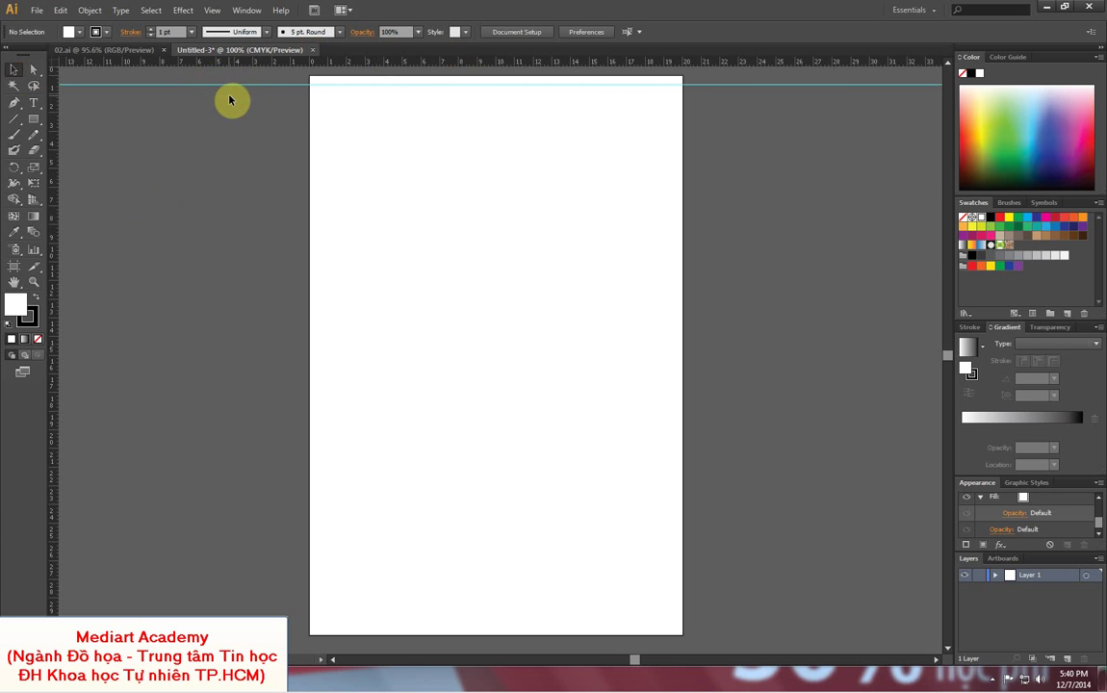
pyautogui.click(896, 11)
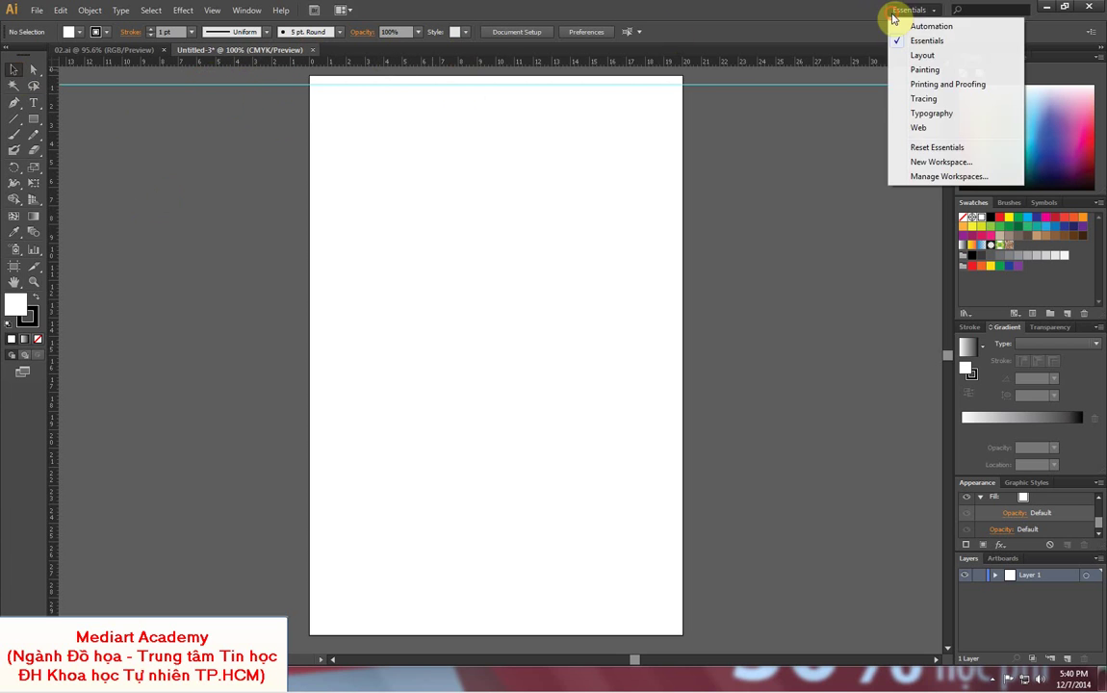
pyautogui.click(934, 147)
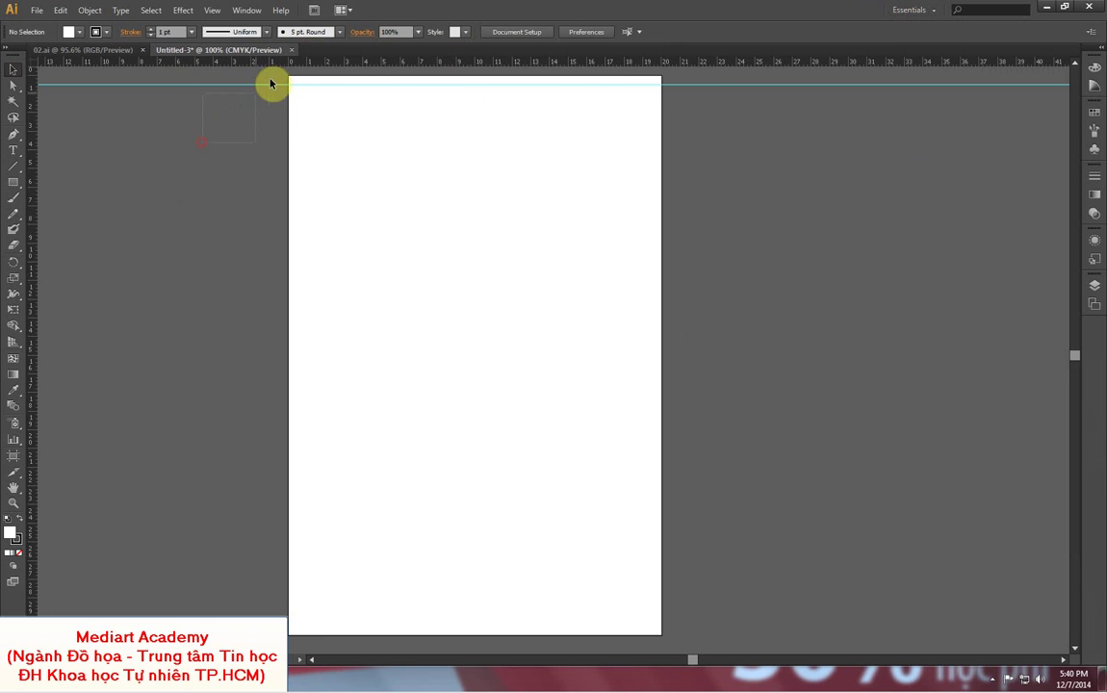
# - Place guides along the artboard's left, right and bottom edges
pyautogui.scroll(1, 245, 77)
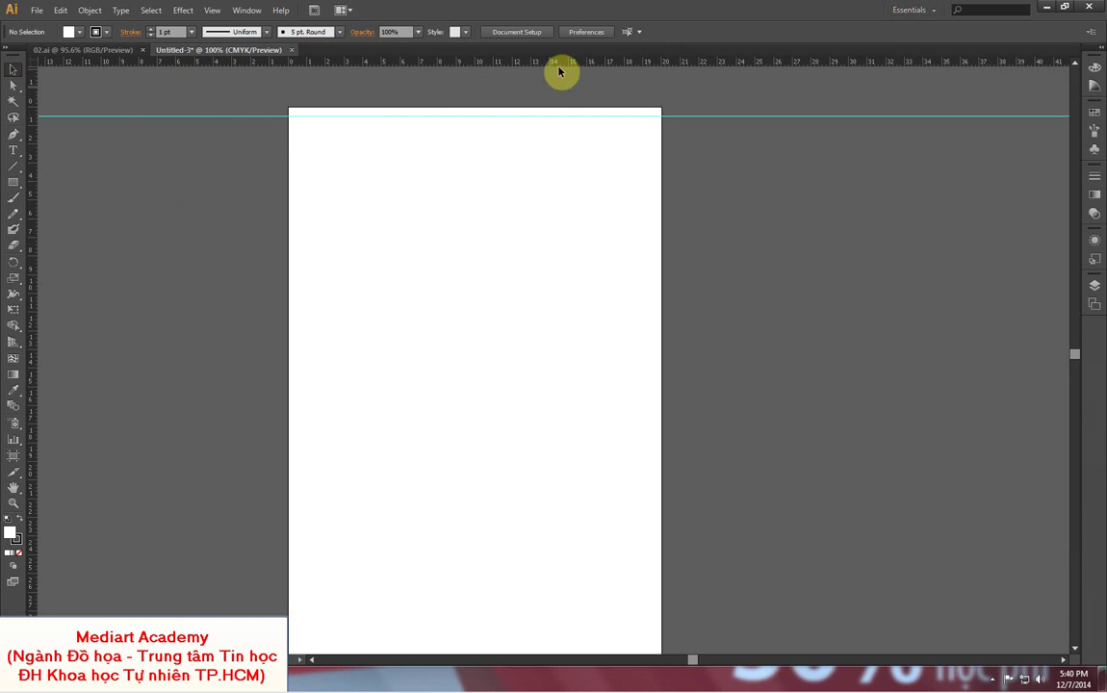
pyautogui.moveTo(32, 118); pyautogui.dragTo(299, 197)
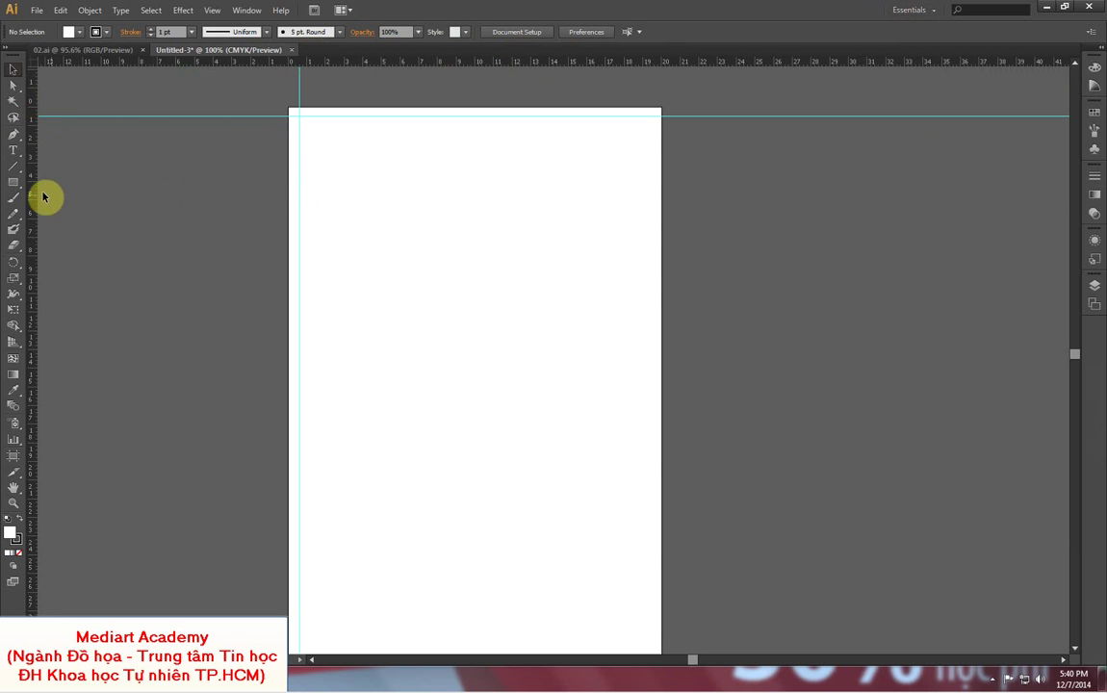
pyautogui.moveTo(33, 183); pyautogui.dragTo(649, 192)
pyautogui.moveTo(584, 67); pyautogui.dragTo(523, 575)
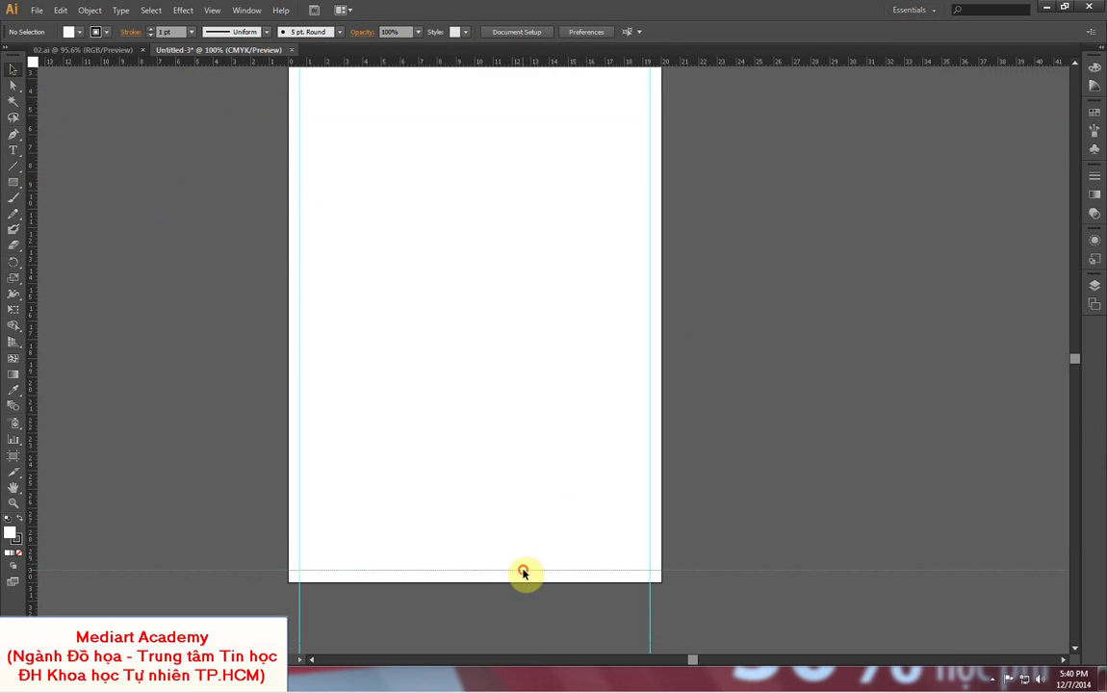
pyautogui.moveTo(628, 361); pyautogui.dragTo(630, 480)
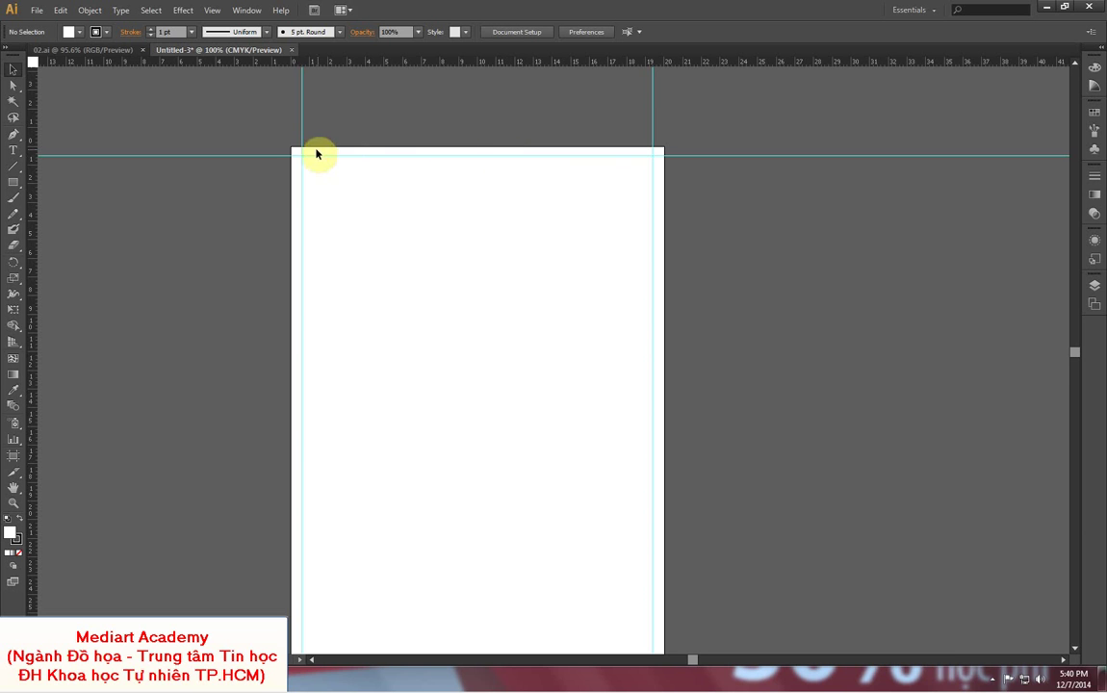
pyautogui.moveTo(419, 198); pyautogui.dragTo(434, 151)
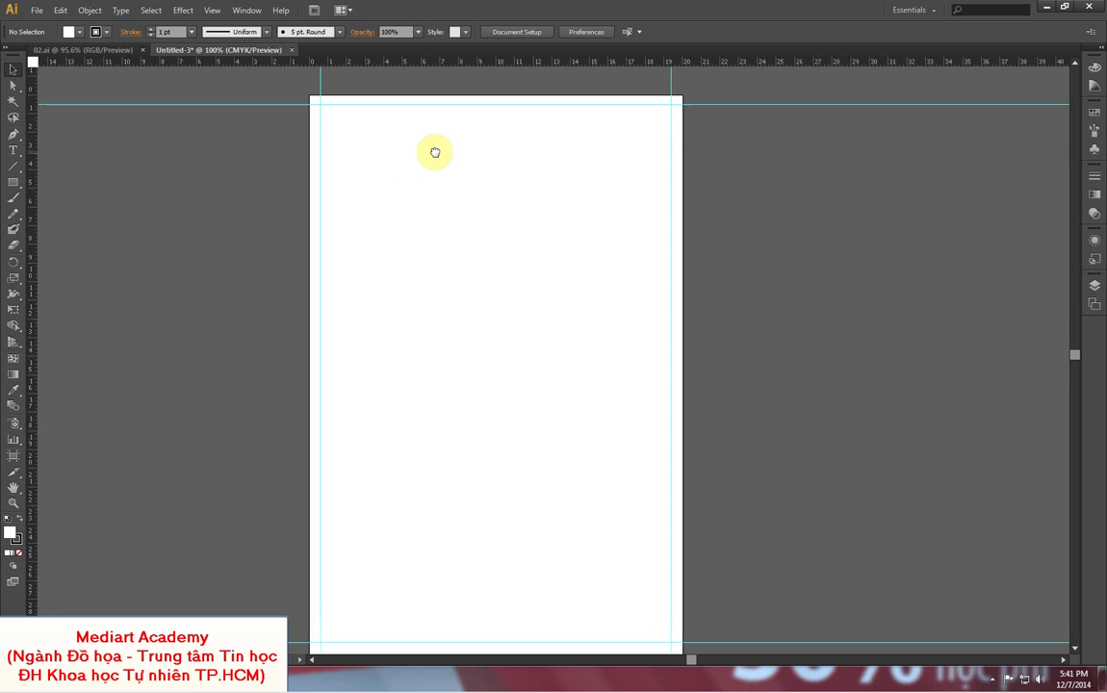
pyautogui.moveTo(406, 206); pyautogui.dragTo(586, 254)
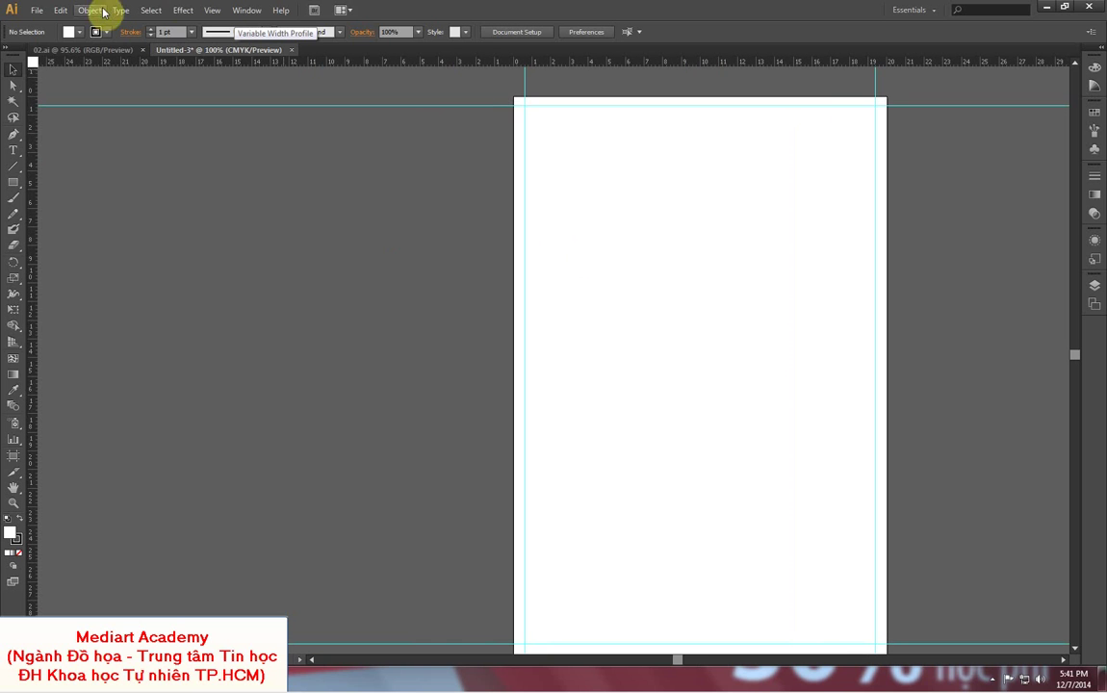
# - Place poster.jpg as a reference image to the left of the artboard
pyautogui.click(36, 10)
pyautogui.click(76, 227)
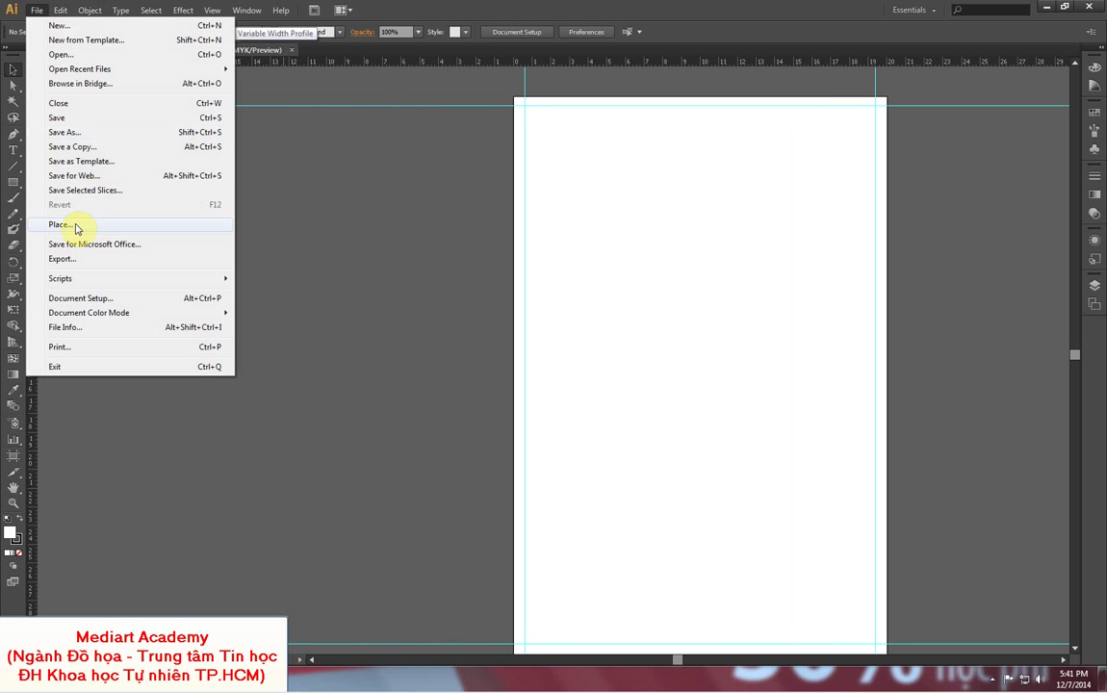
pyautogui.click(243, 86)
pyautogui.click(346, 242)
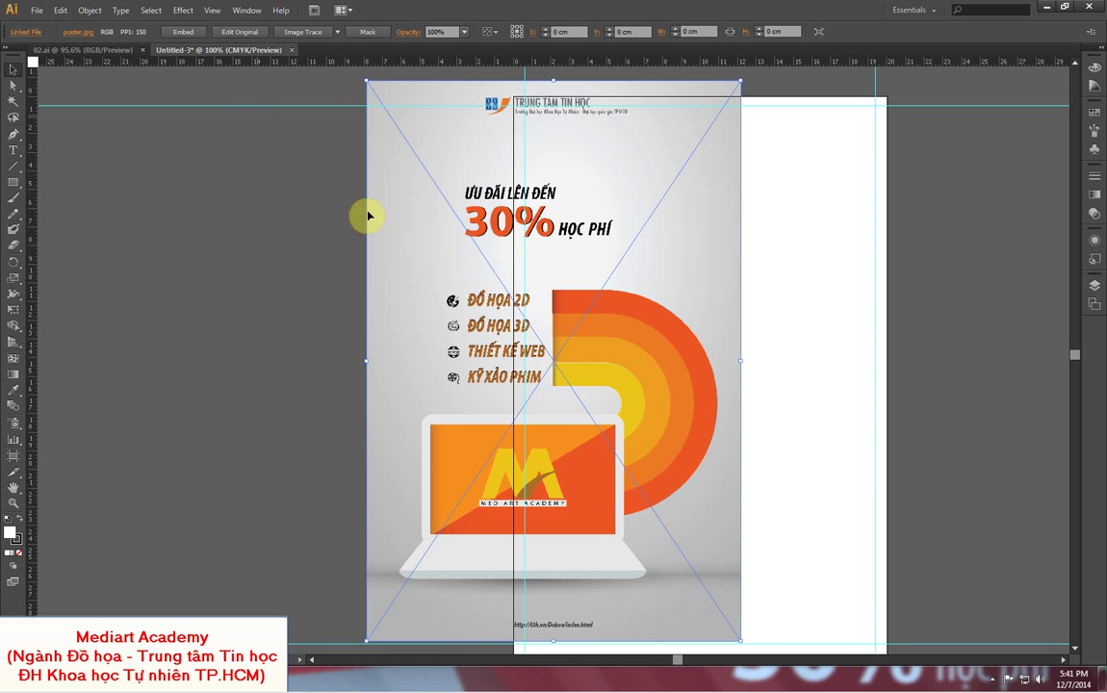
pyautogui.moveTo(366, 215); pyautogui.dragTo(236, 280)
pyautogui.moveTo(431, 302); pyautogui.dragTo(394, 289)
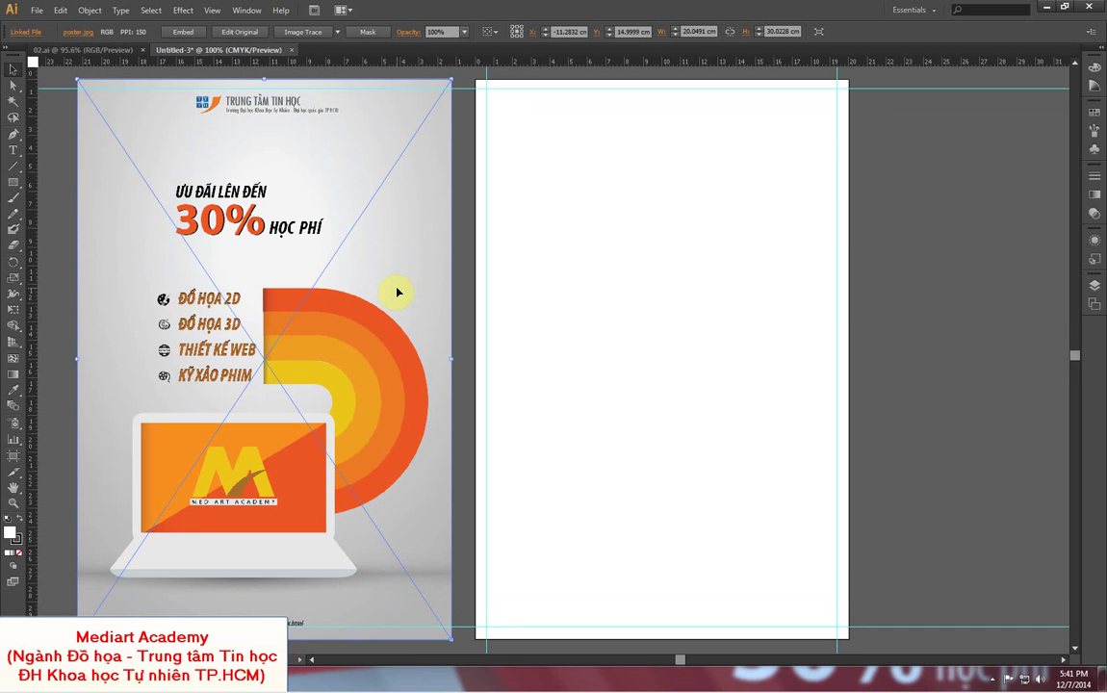
pyautogui.moveTo(398, 295); pyautogui.dragTo(393, 287)
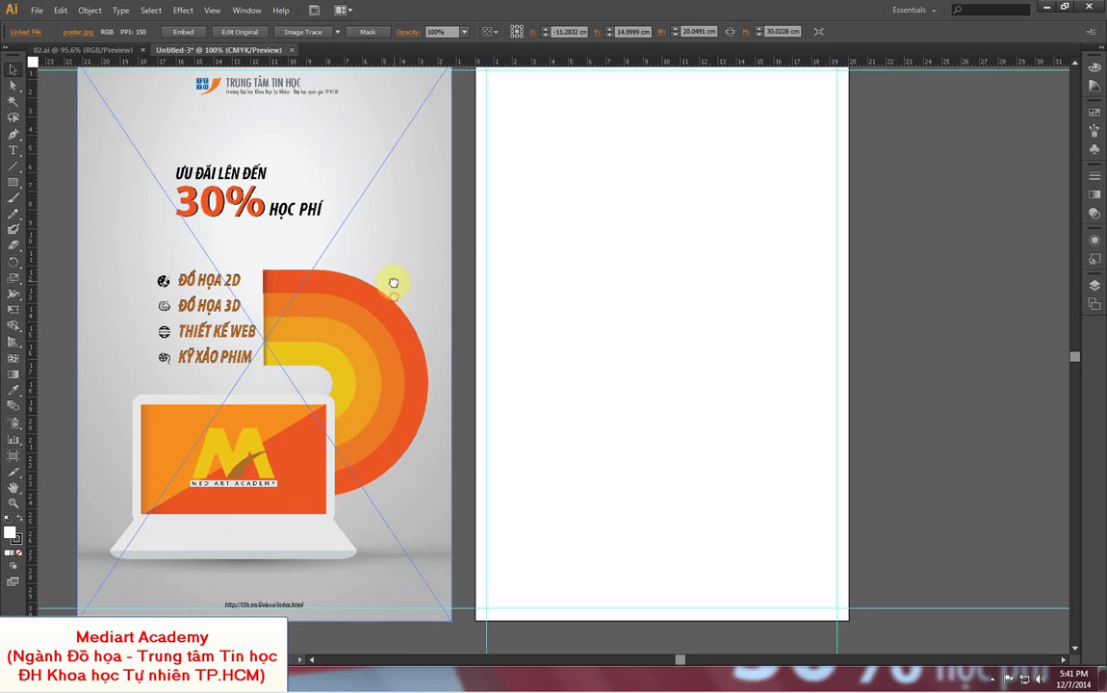
pyautogui.hotkey('ctrl', '-')
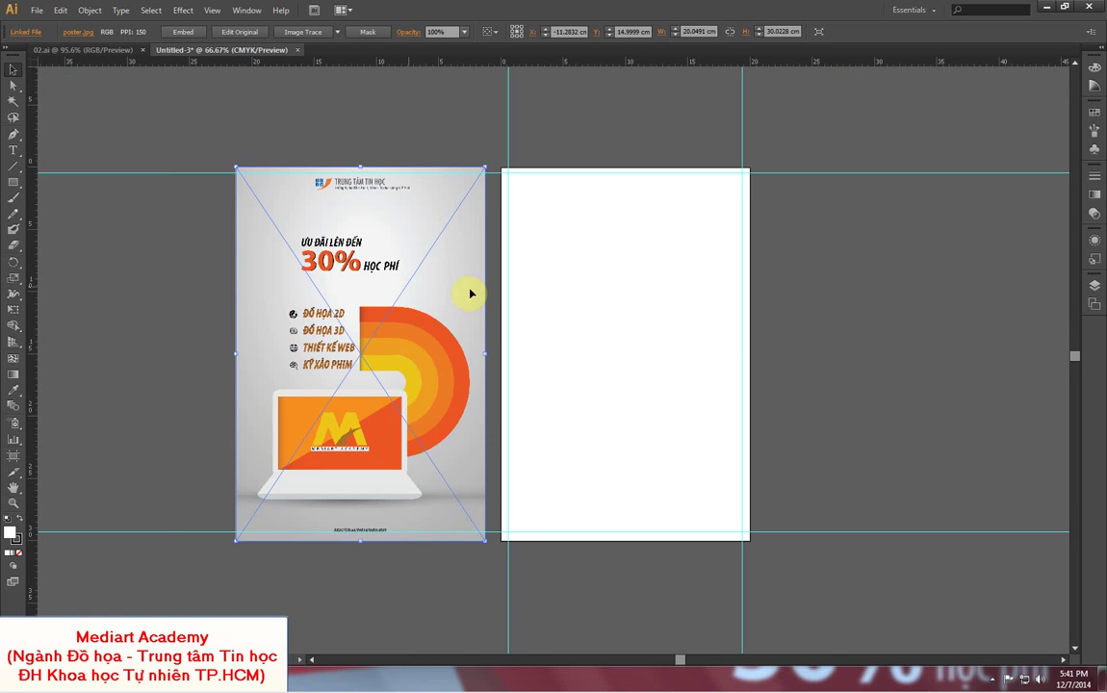
pyautogui.hscroll(2, 527, 296)
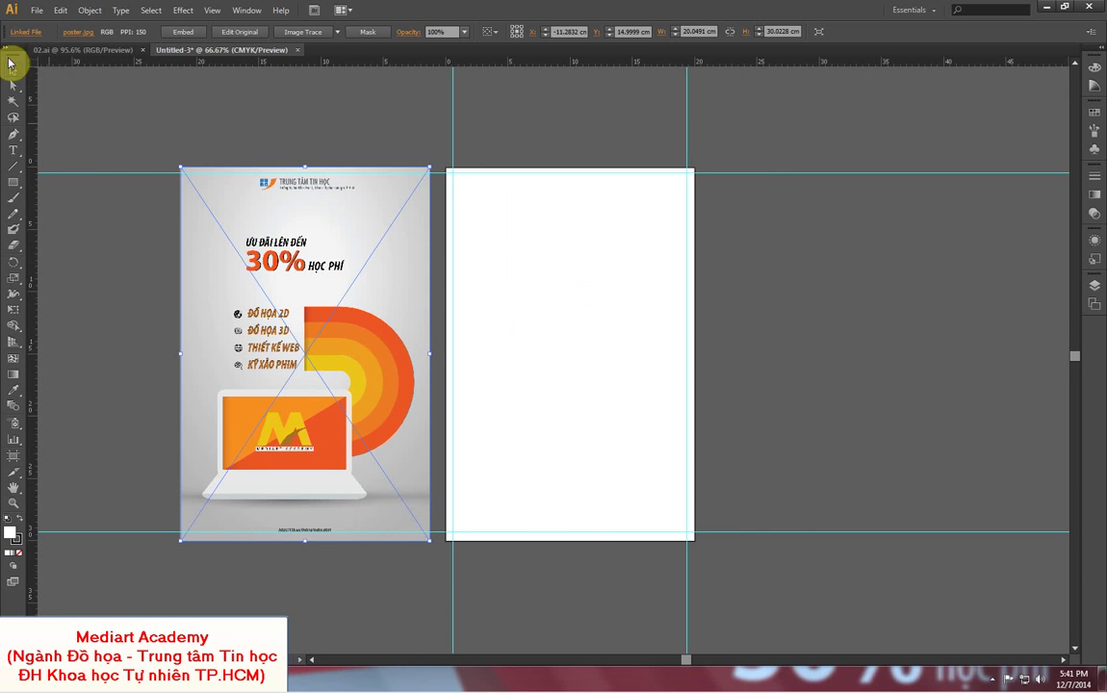
pyautogui.click(8, 55)
pyautogui.click(33, 119)
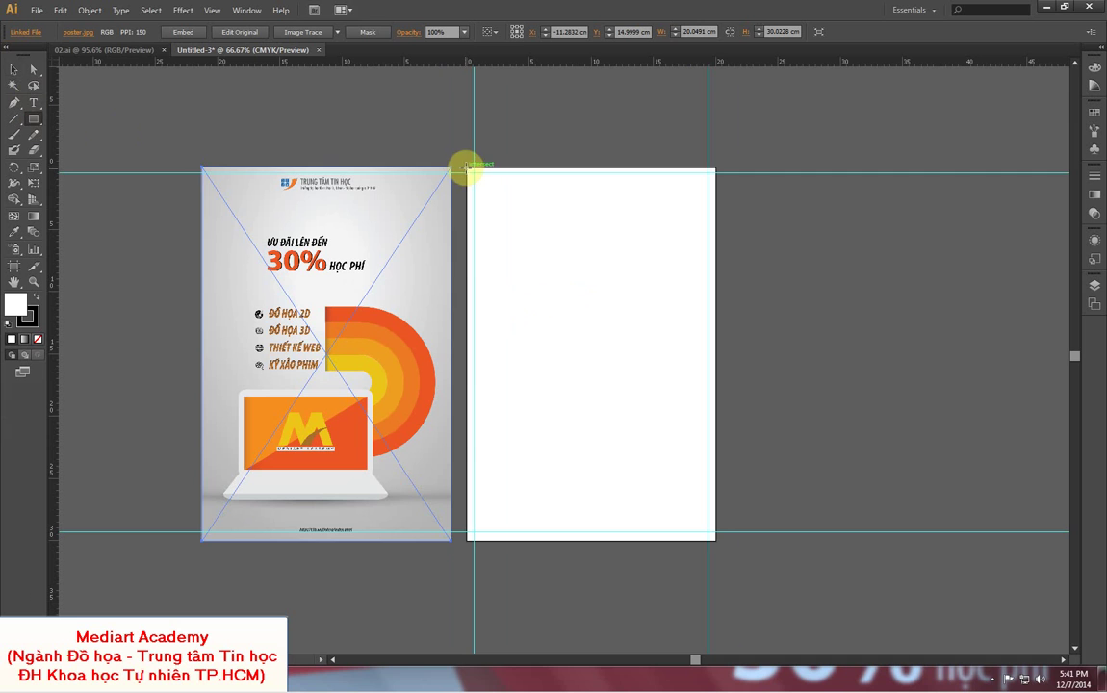
# - Draw a 20 × 30 cm rectangle over the artboard and fill it with the default white-to-black gradient
pyautogui.moveTo(469, 169)
pyautogui.mouseDown()
pyautogui.moveTo(600, 297)
pyautogui.moveTo(682, 520)
pyautogui.moveTo(714, 542)
pyautogui.mouseUp()
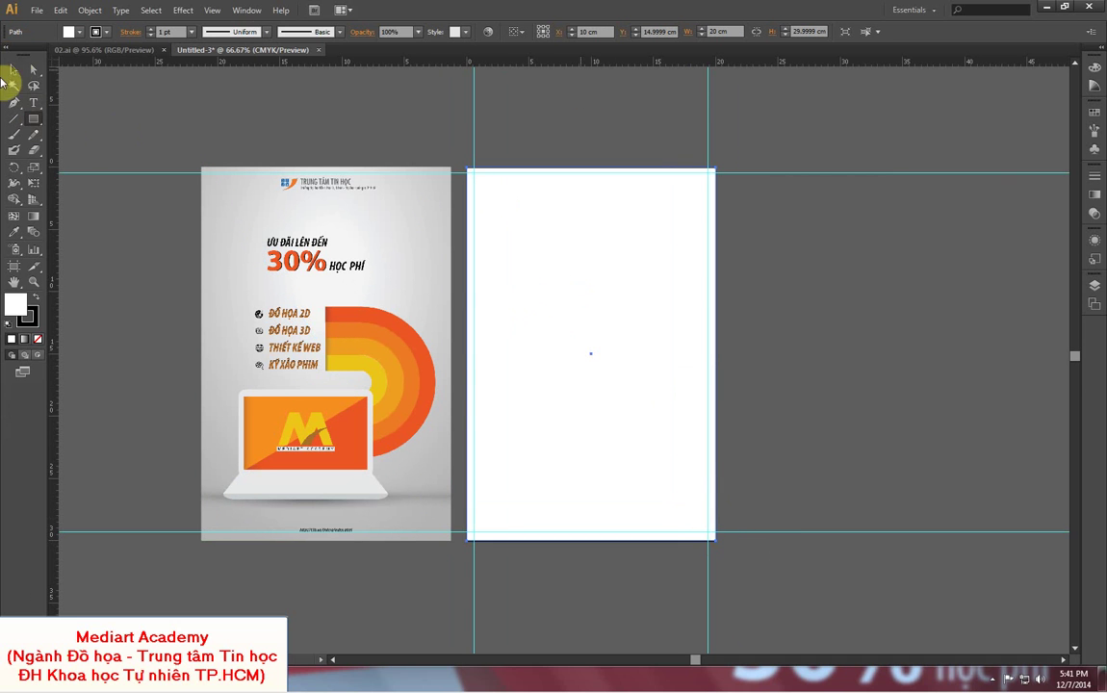
pyautogui.click(13, 69)
pyautogui.click(1097, 60)
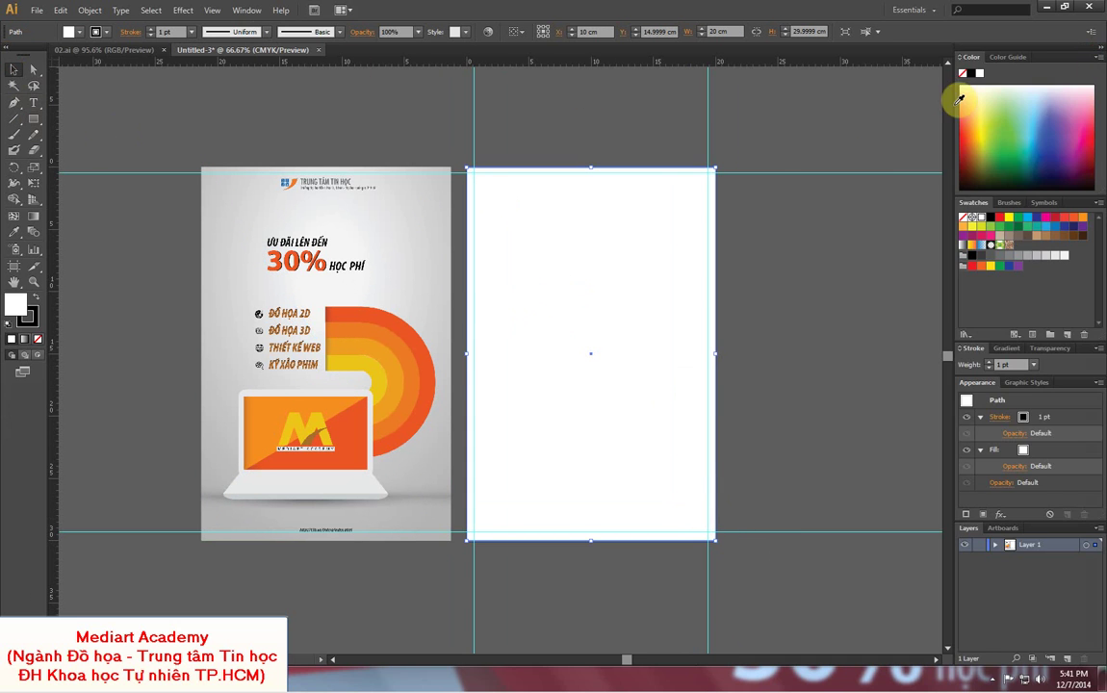
pyautogui.click(135, 227)
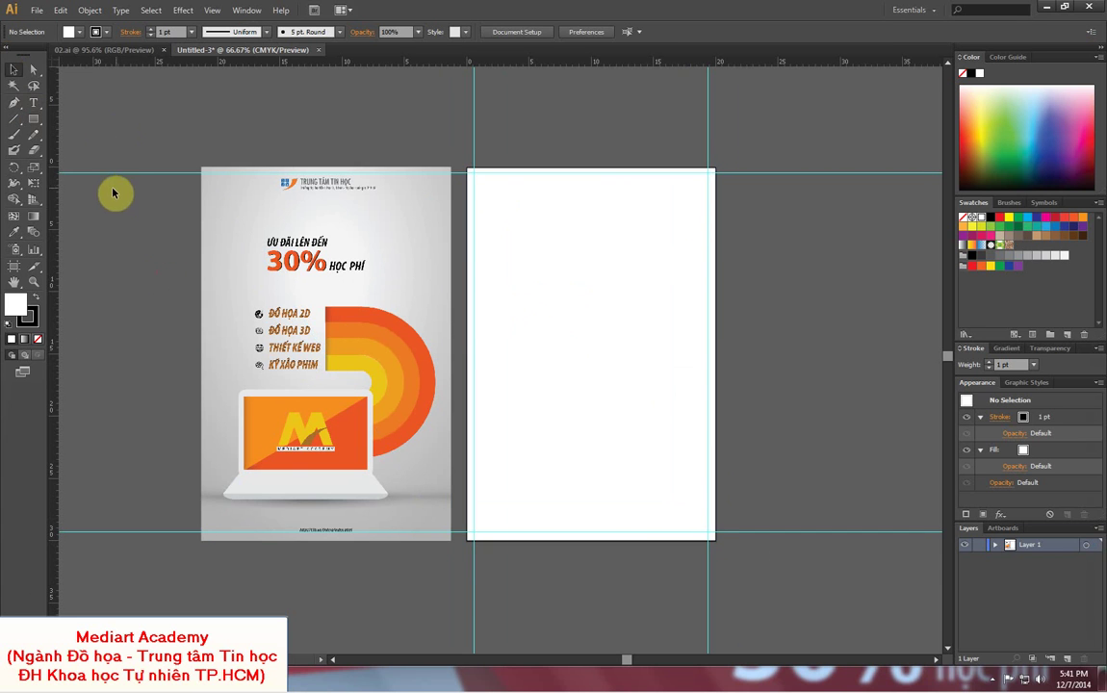
pyautogui.click(637, 306)
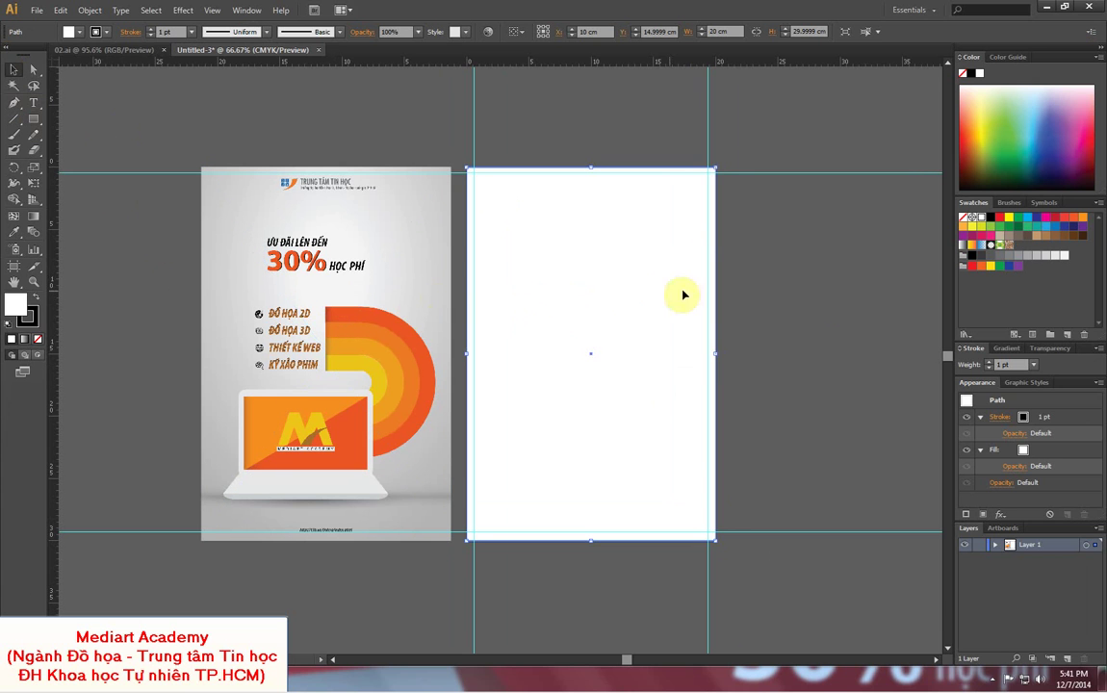
pyautogui.press('.')
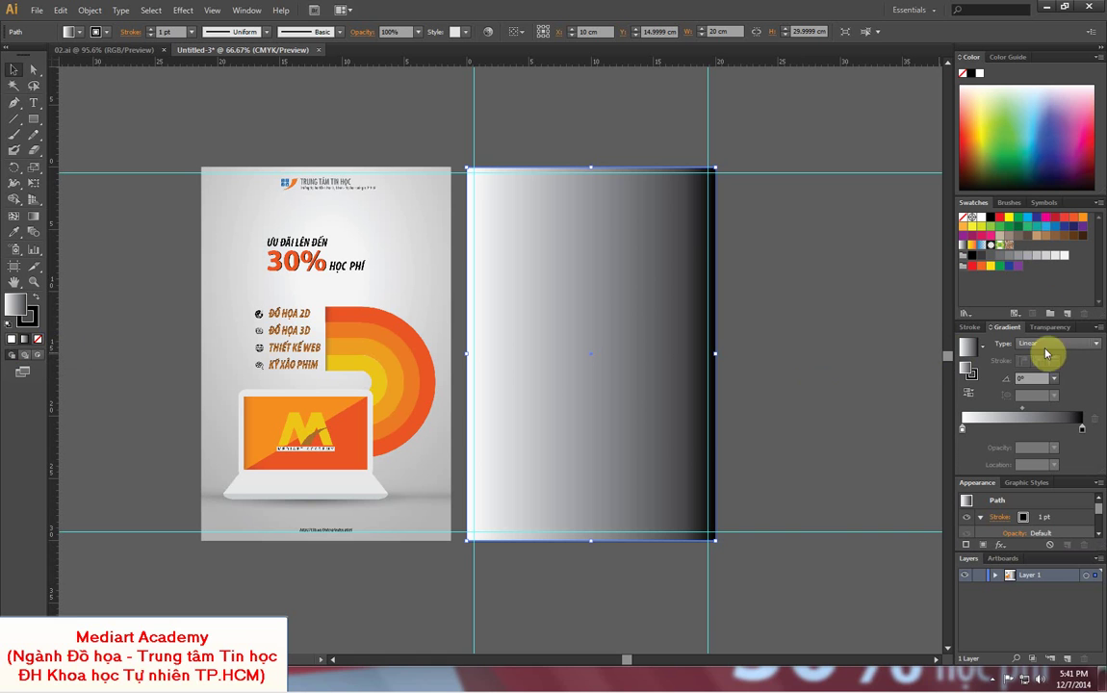
# - Make the background gradient radial, white to light grey, stretched toward the upper right
pyautogui.click(1049, 345)
pyautogui.click(1039, 372)
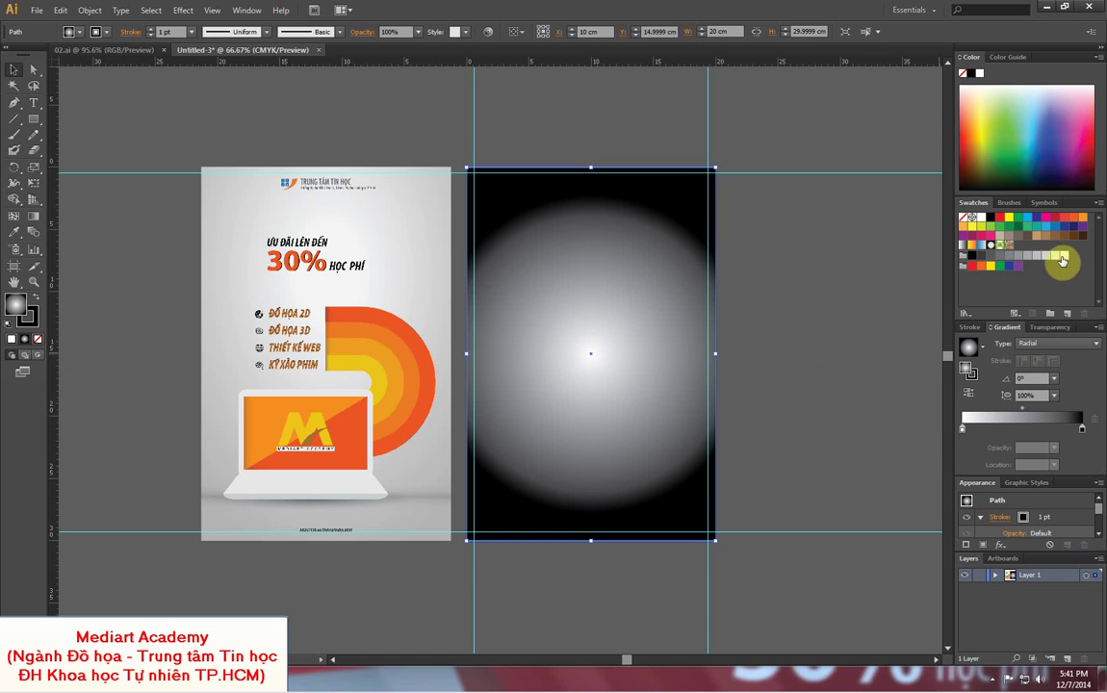
pyautogui.moveTo(1064, 259); pyautogui.dragTo(973, 439)
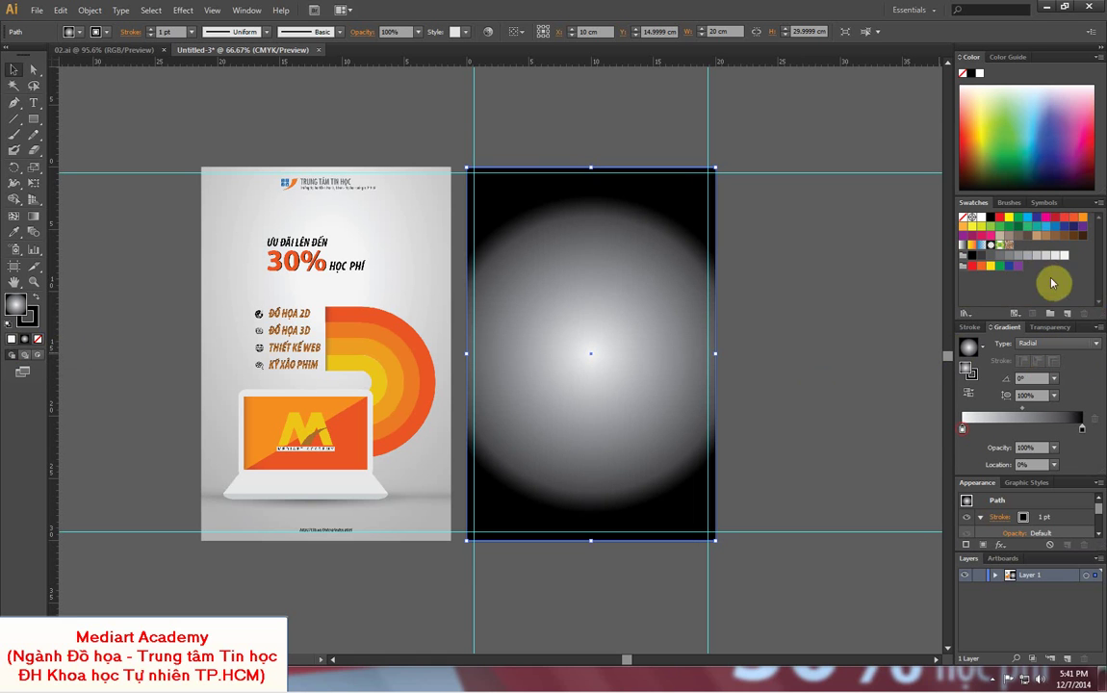
pyautogui.moveTo(1037, 255)
pyautogui.mouseDown()
pyautogui.moveTo(1061, 396)
pyautogui.moveTo(1080, 433)
pyautogui.mouseUp()
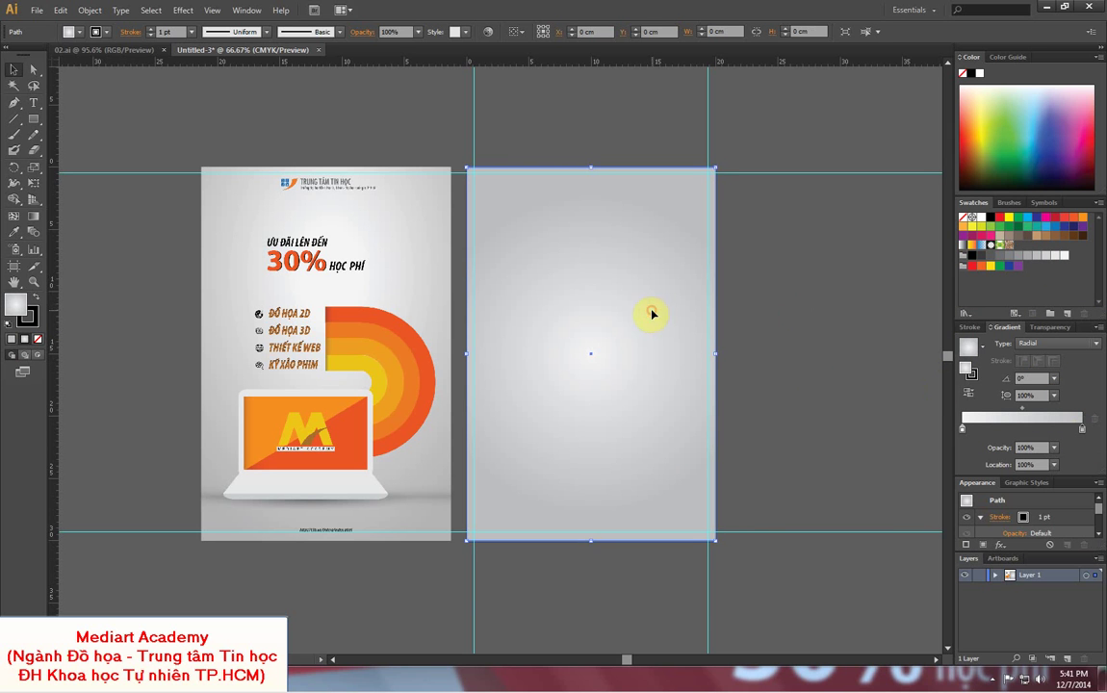
pyautogui.click(32, 219)
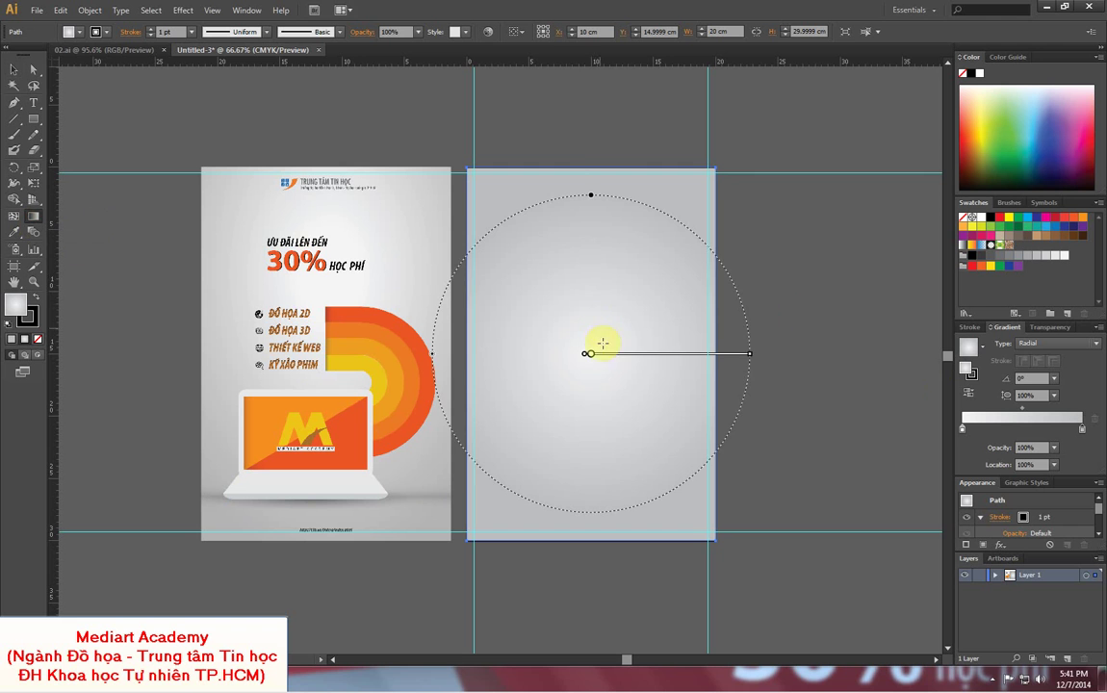
pyautogui.moveTo(589, 344); pyautogui.dragTo(674, 205)
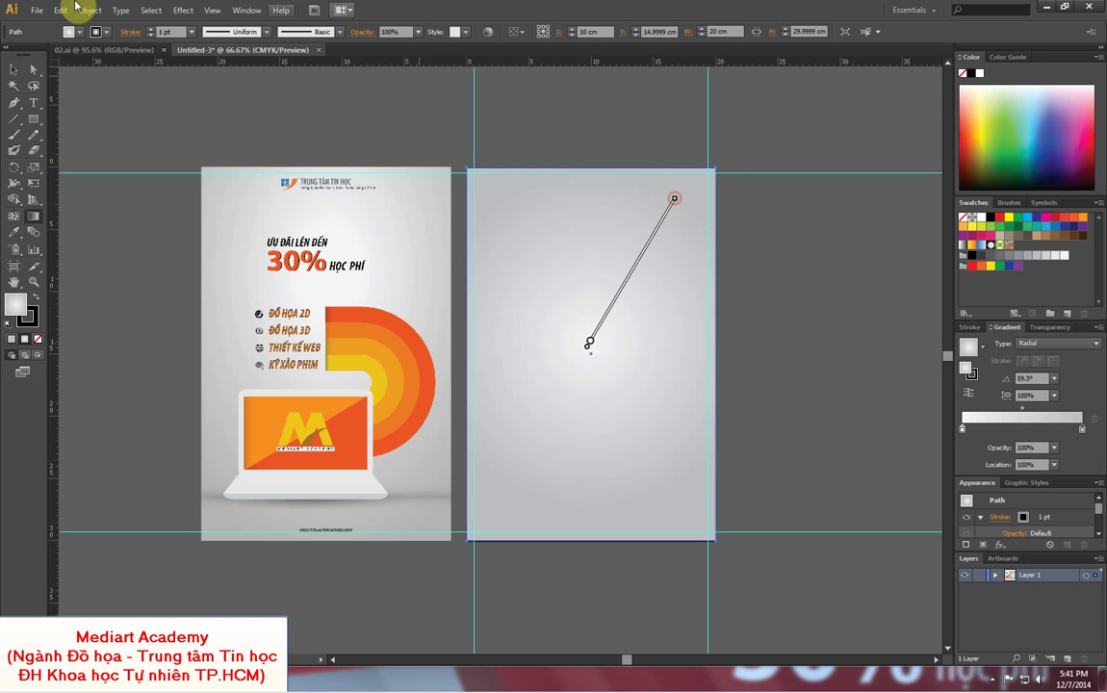
# - Lock the background rectangle and zoom in on both posters
pyautogui.click(14, 69)
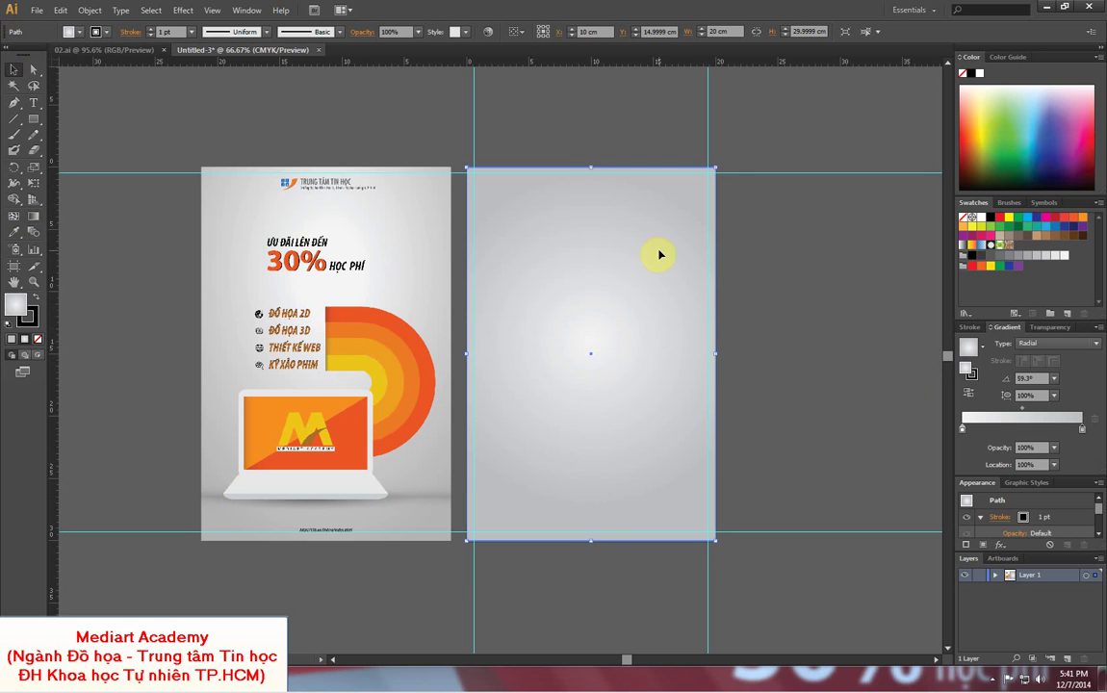
pyautogui.click(89, 11)
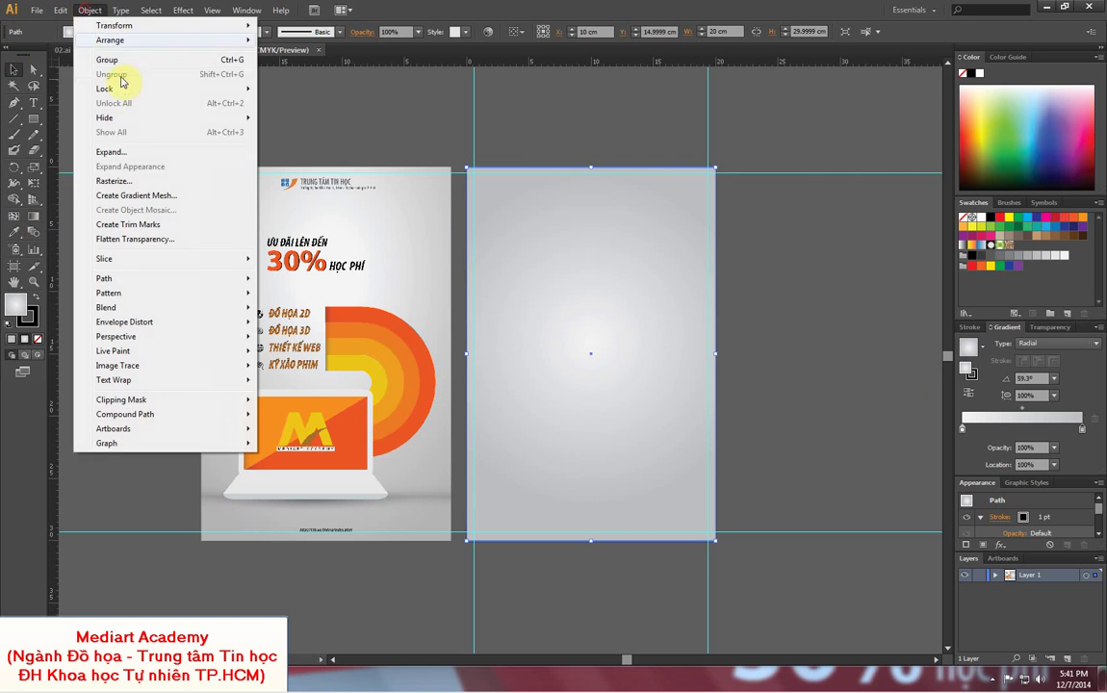
pyautogui.click(291, 89)
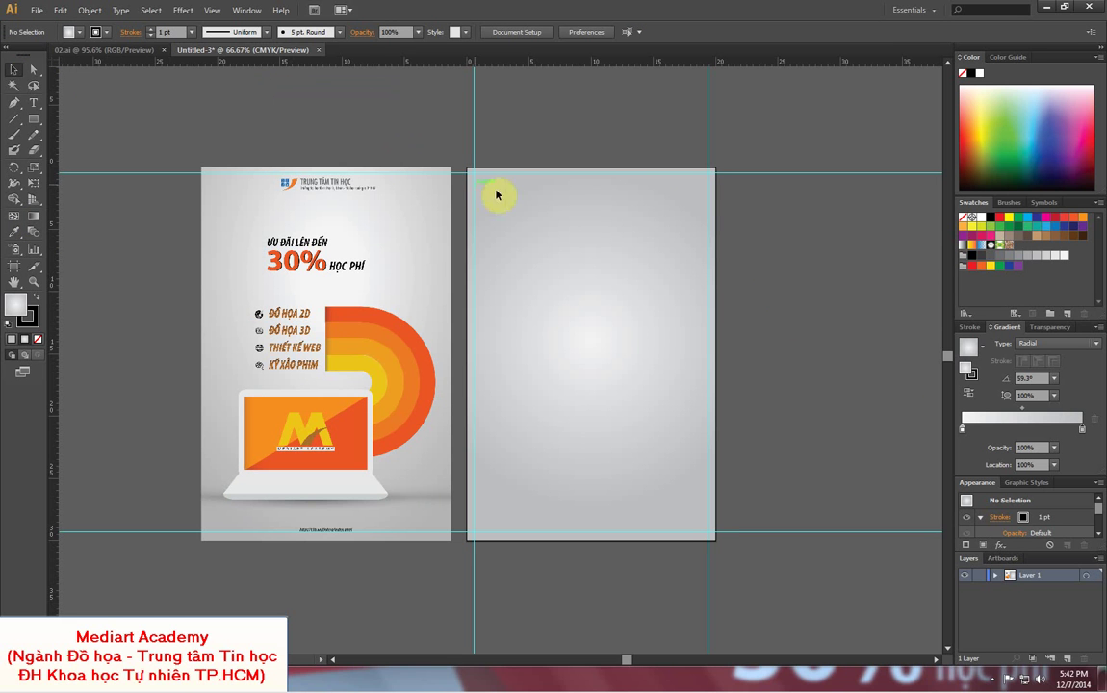
pyautogui.moveTo(193, 128)
pyautogui.mouseDown()
pyautogui.moveTo(769, 611)
pyautogui.moveTo(766, 588)
pyautogui.mouseUp()
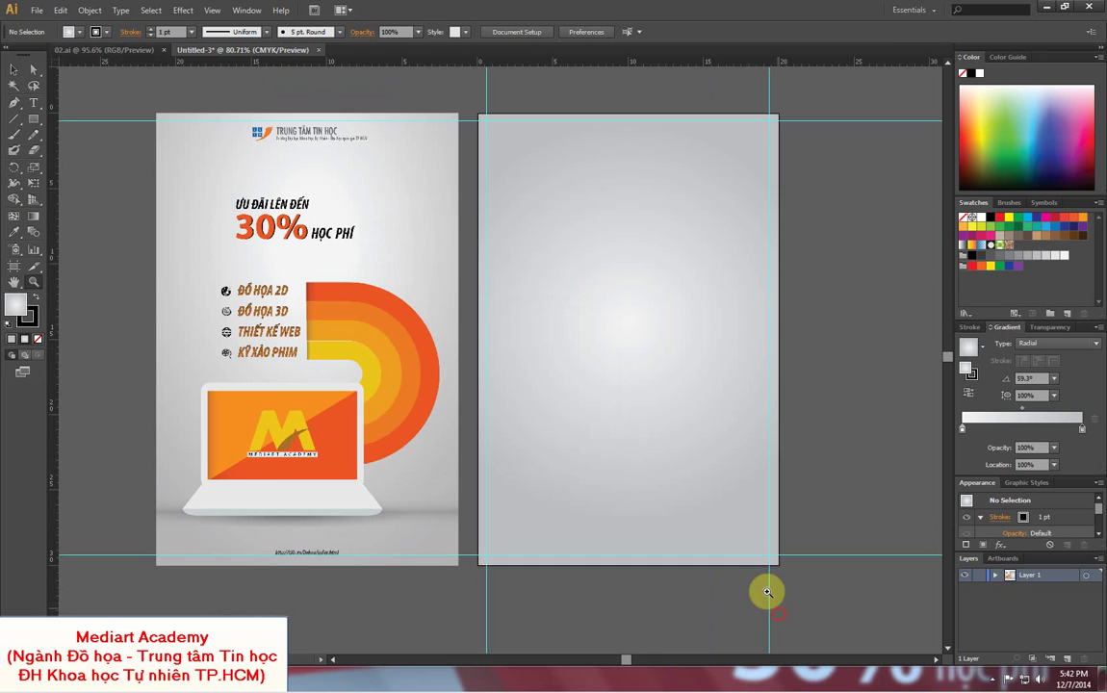
pyautogui.click(15, 69)
# - Zoom in on the lower half of the reference and the new poster
pyautogui.click(183, 272)
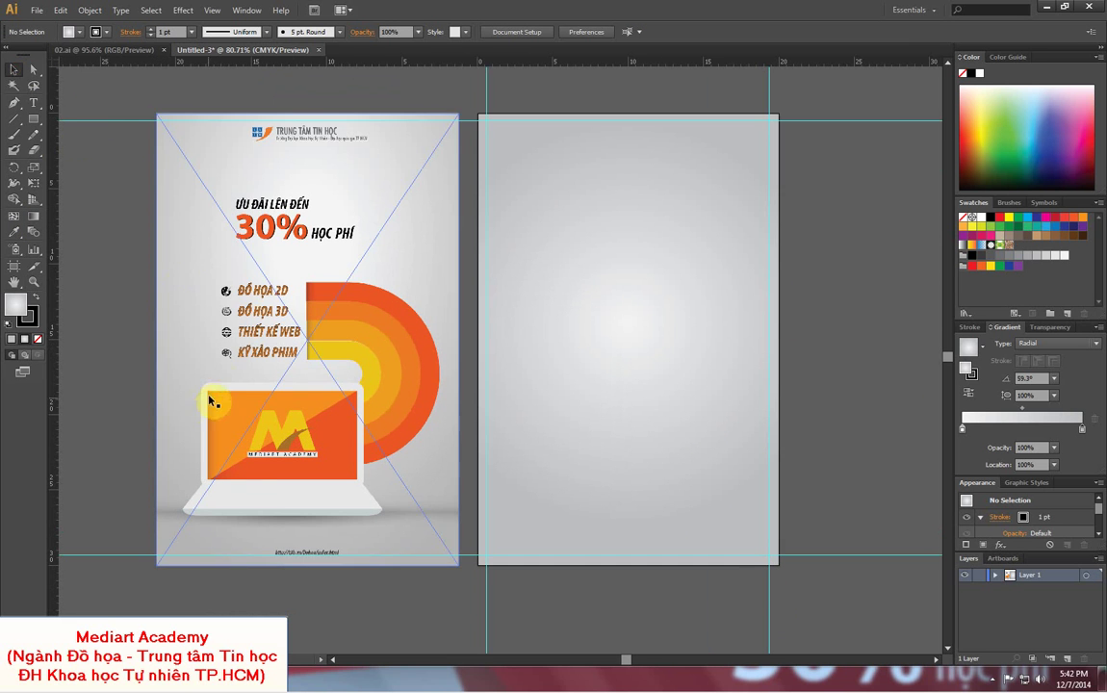
pyautogui.click(111, 370)
pyautogui.press('z')
pyautogui.moveTo(139, 316)
pyautogui.mouseDown()
pyautogui.moveTo(913, 595)
pyautogui.moveTo(877, 593)
pyautogui.mouseUp()
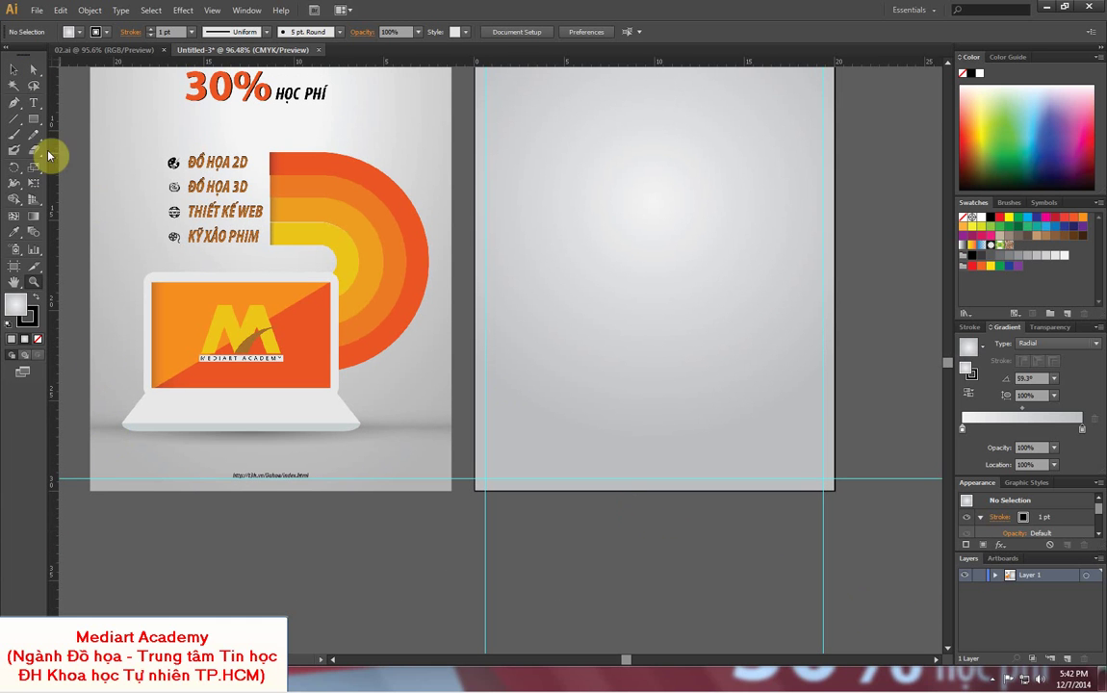
pyautogui.click(15, 70)
pyautogui.click(352, 412)
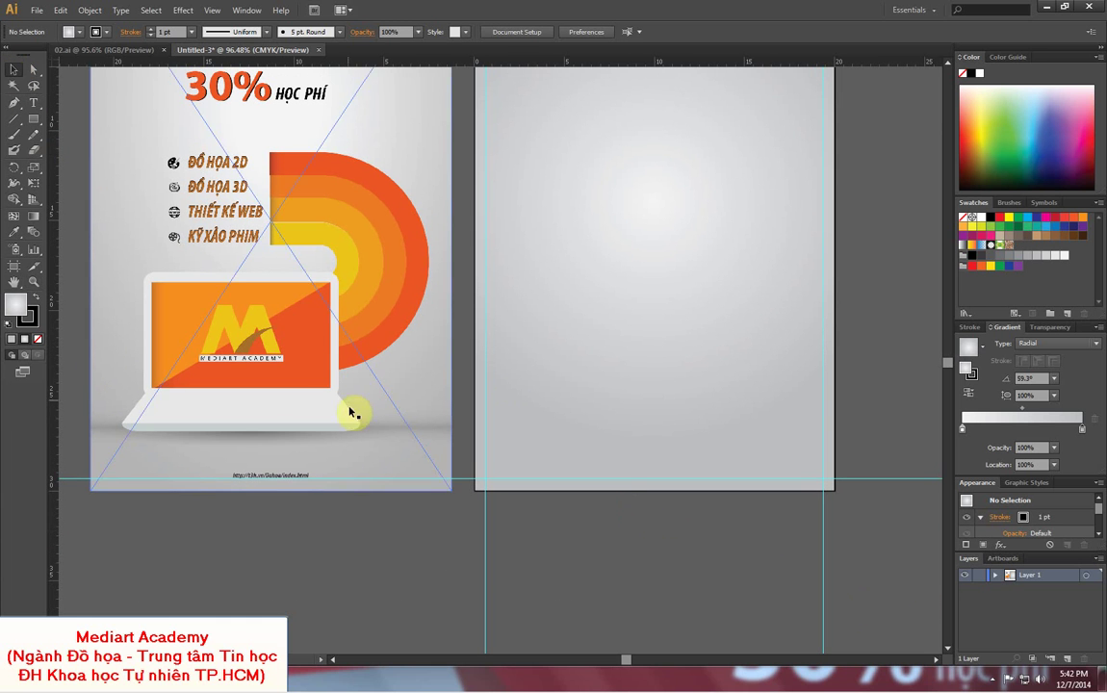
pyautogui.click(553, 289)
pyautogui.click(33, 117)
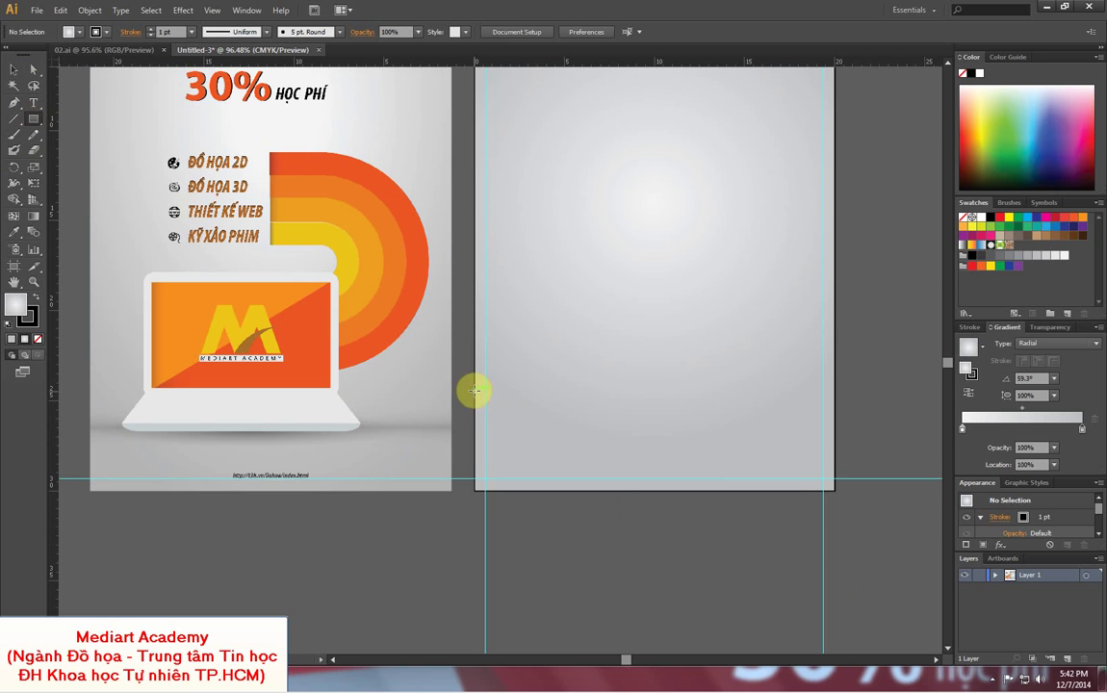
# - Draw a bottom strip and give it a vertical linear gradient
pyautogui.moveTo(475, 390); pyautogui.dragTo(833, 489)
pyautogui.press('v')
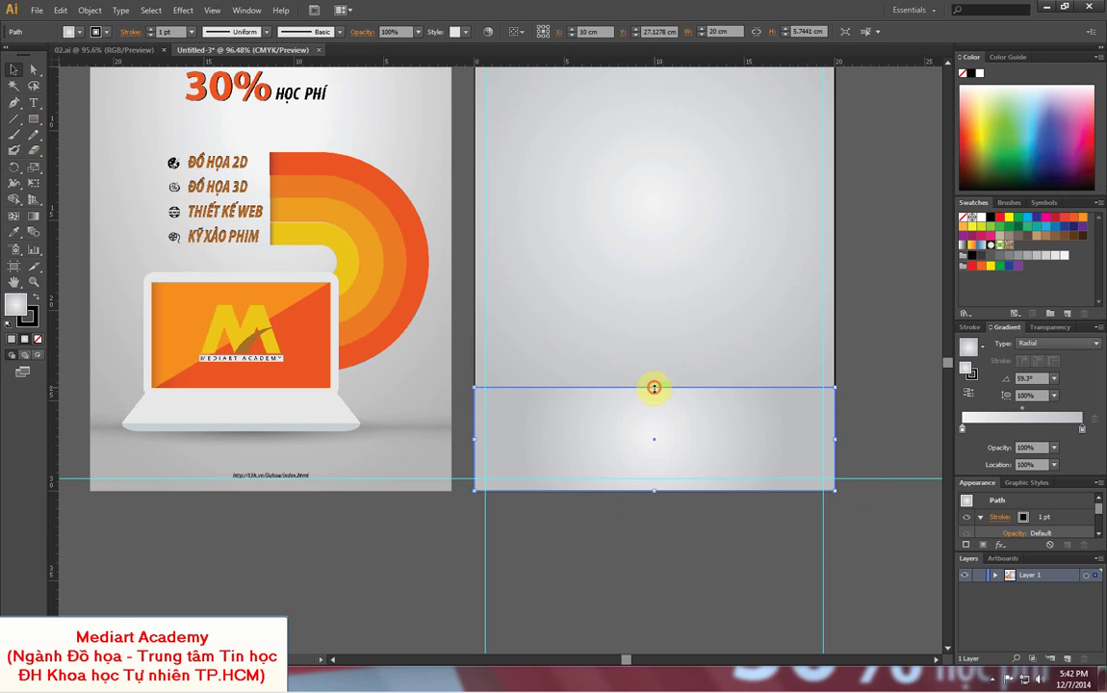
pyautogui.moveTo(654, 387); pyautogui.dragTo(654, 430)
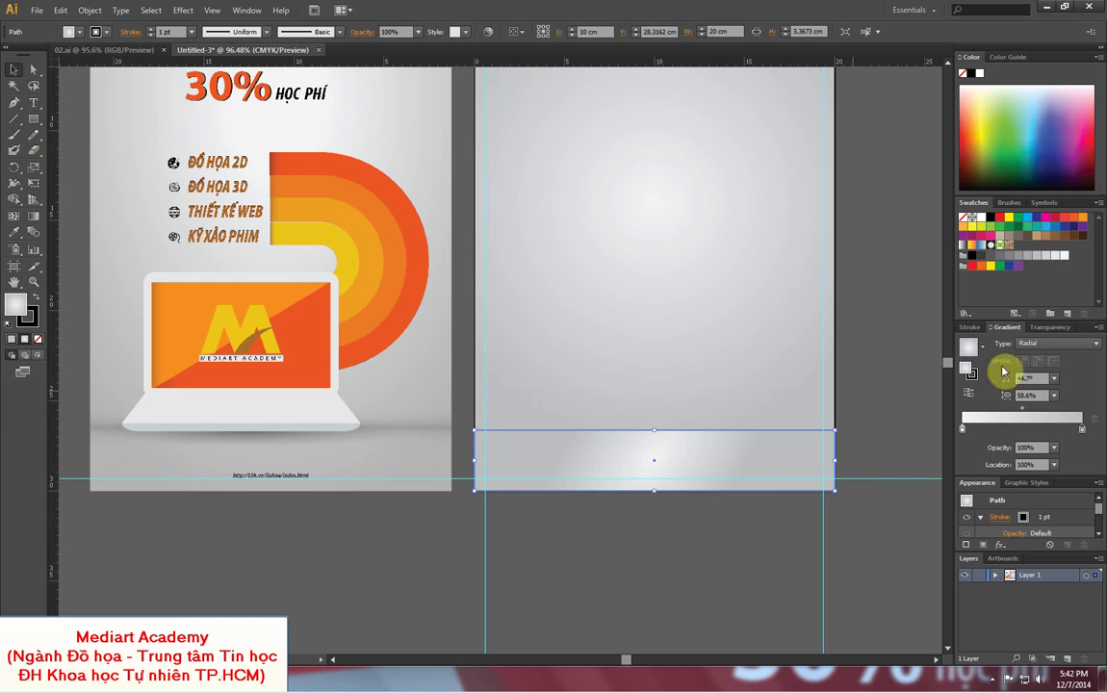
pyautogui.click(1087, 344)
pyautogui.click(1045, 365)
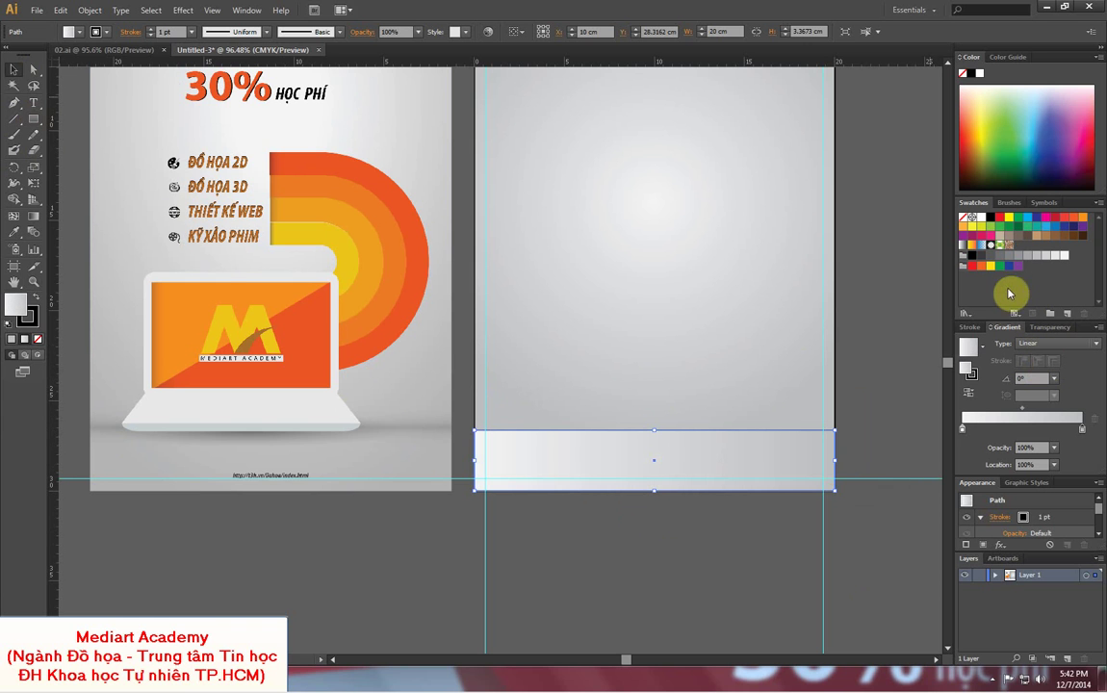
pyautogui.click(34, 218)
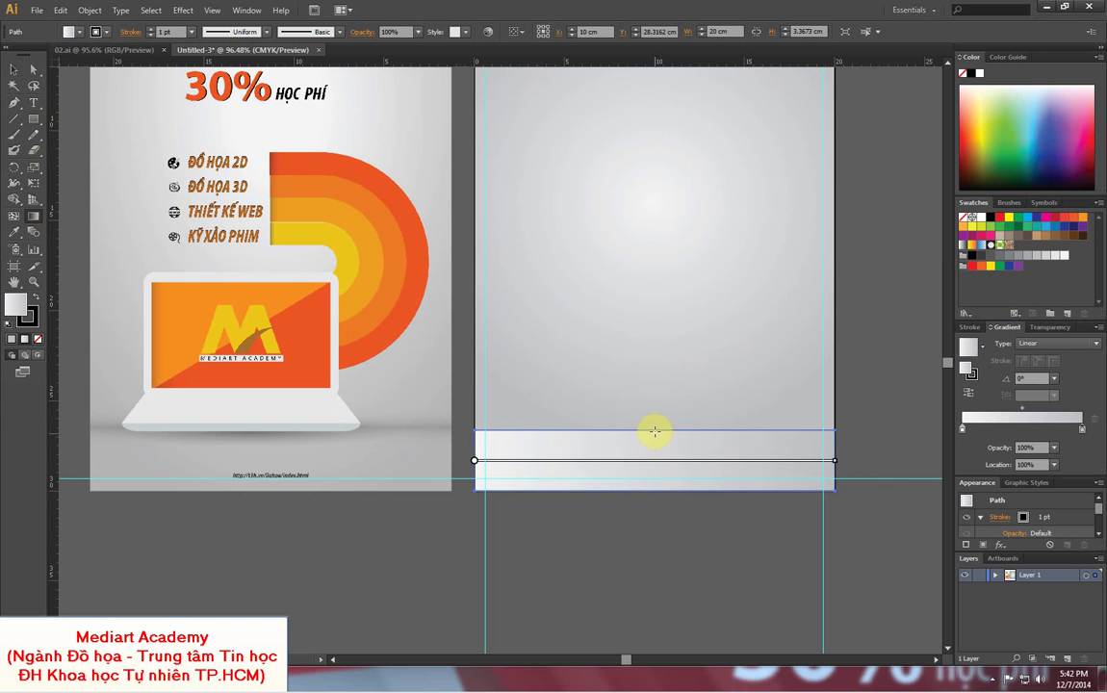
pyautogui.moveTo(654, 431); pyautogui.dragTo(655, 491)
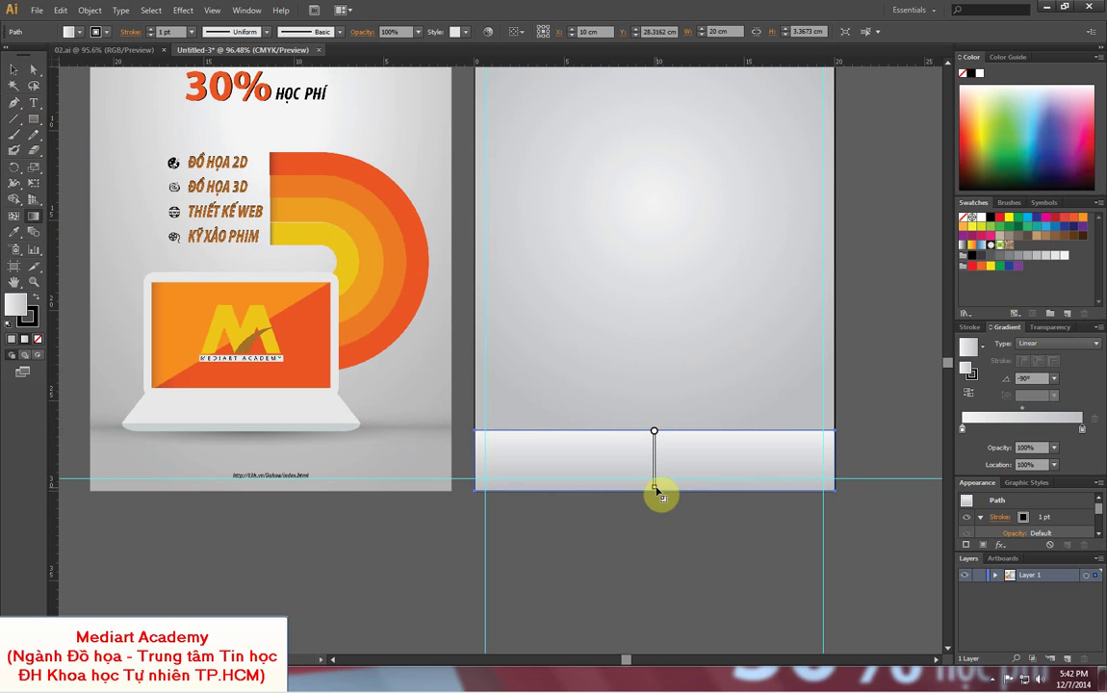
# - Set the strip's gradient stops to grey and light grey
pyautogui.moveTo(1037, 257); pyautogui.dragTo(1082, 430)
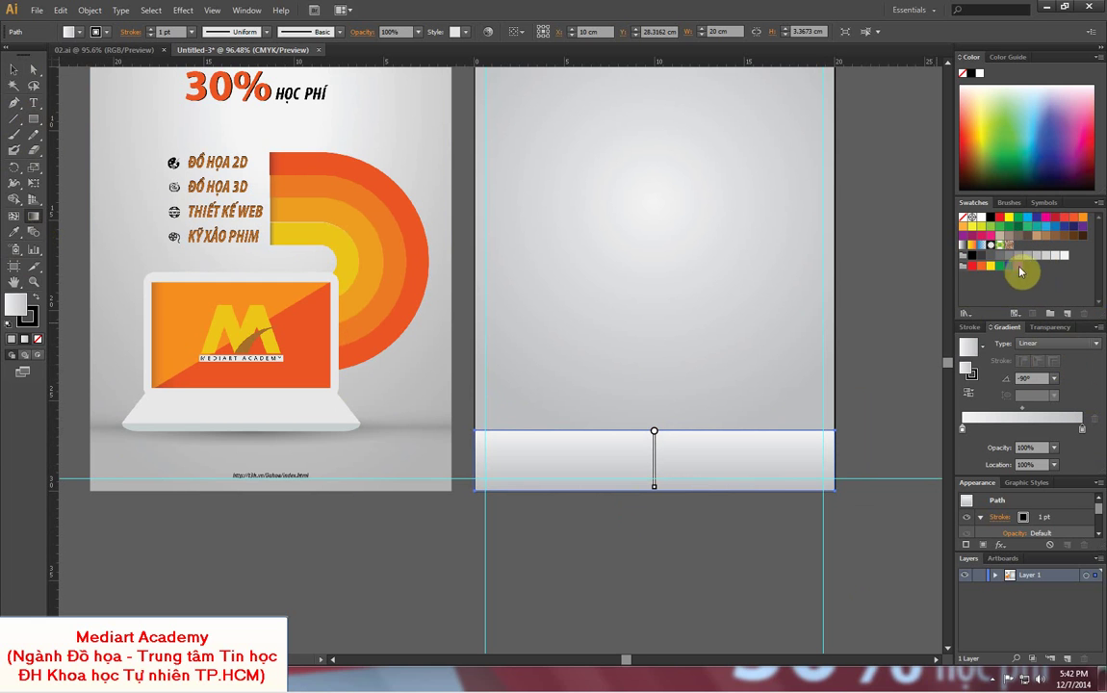
pyautogui.moveTo(1009, 260)
pyautogui.mouseDown()
pyautogui.moveTo(977, 421)
pyautogui.moveTo(964, 429)
pyautogui.mouseUp()
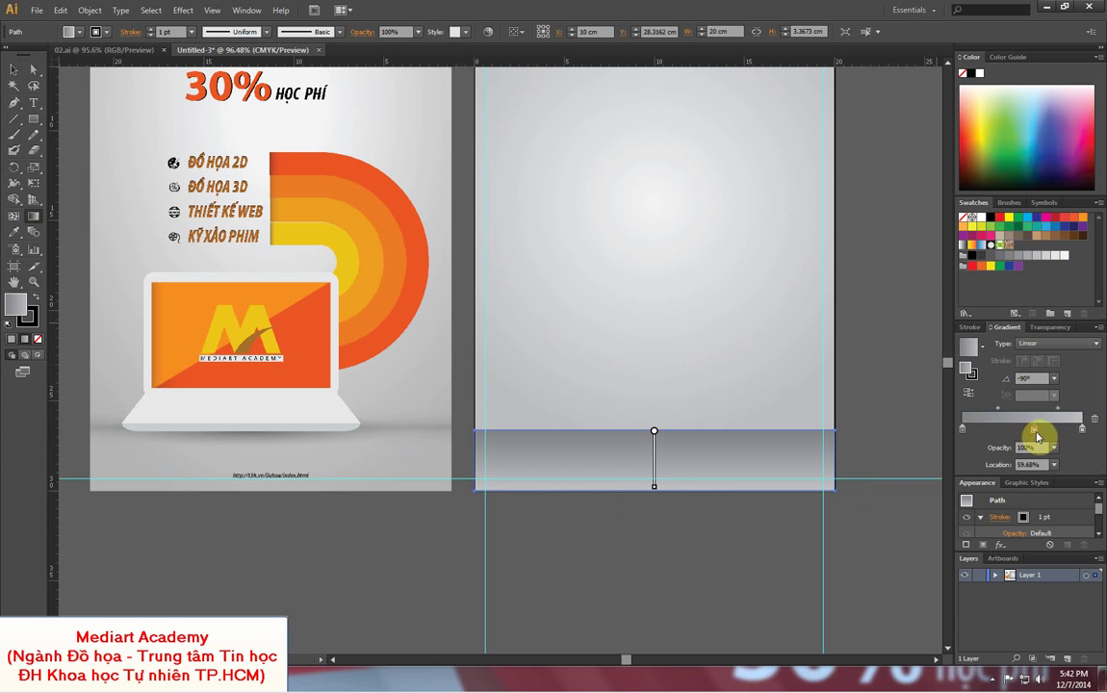
pyautogui.click(977, 428)
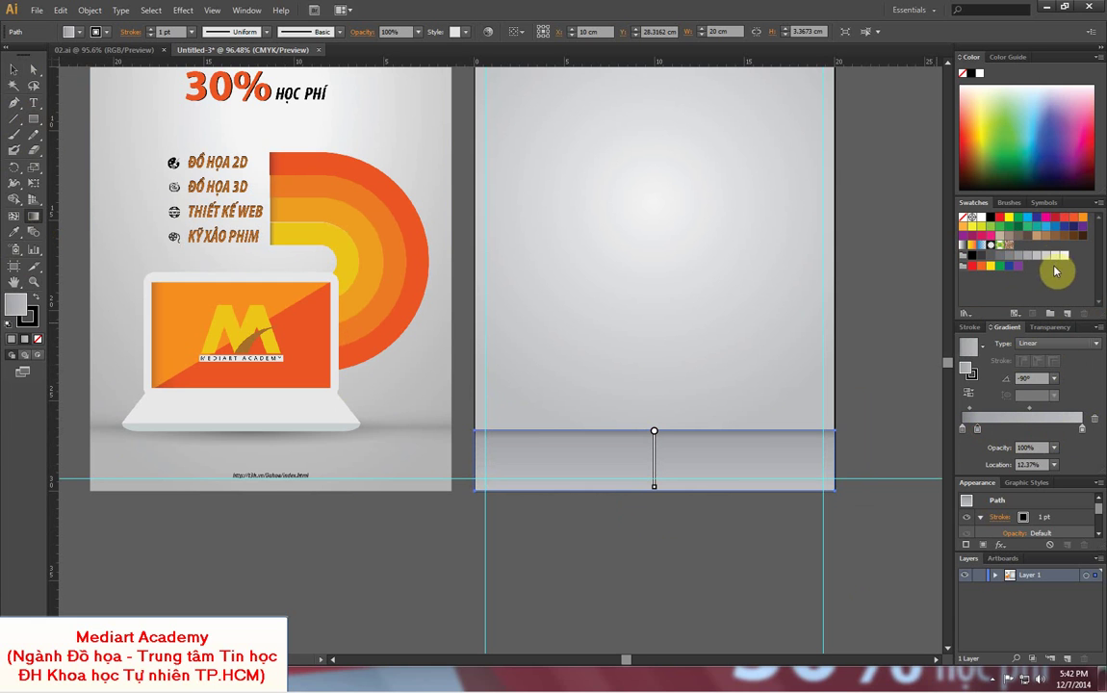
pyautogui.moveTo(1040, 258); pyautogui.dragTo(982, 430)
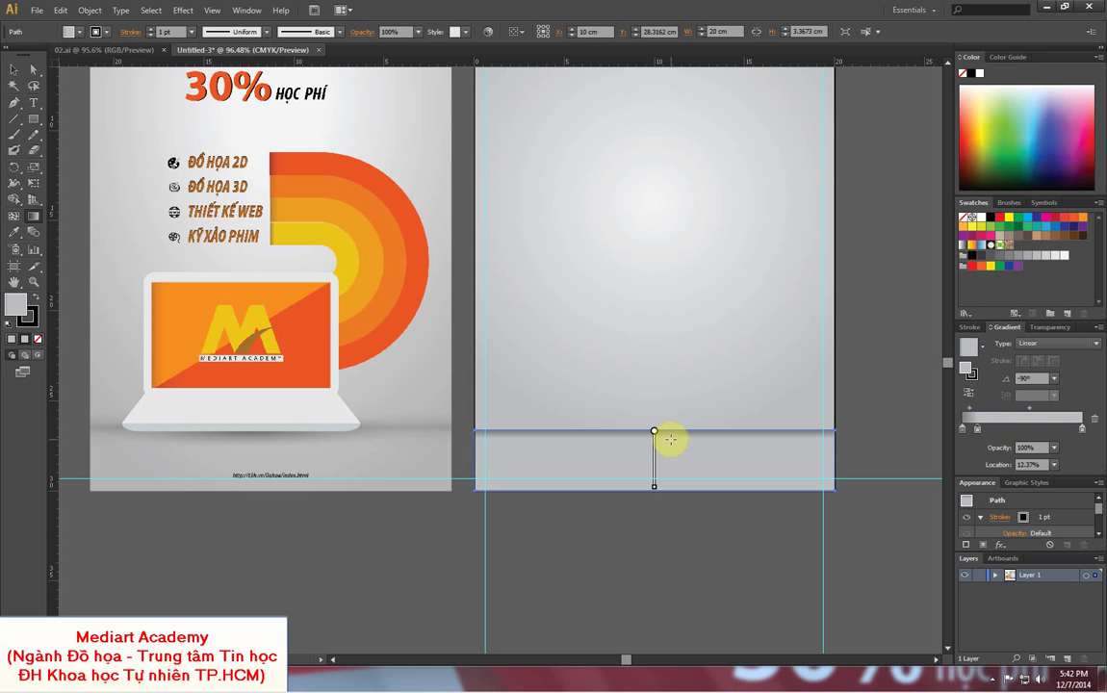
pyautogui.click(13, 70)
pyautogui.click(845, 332)
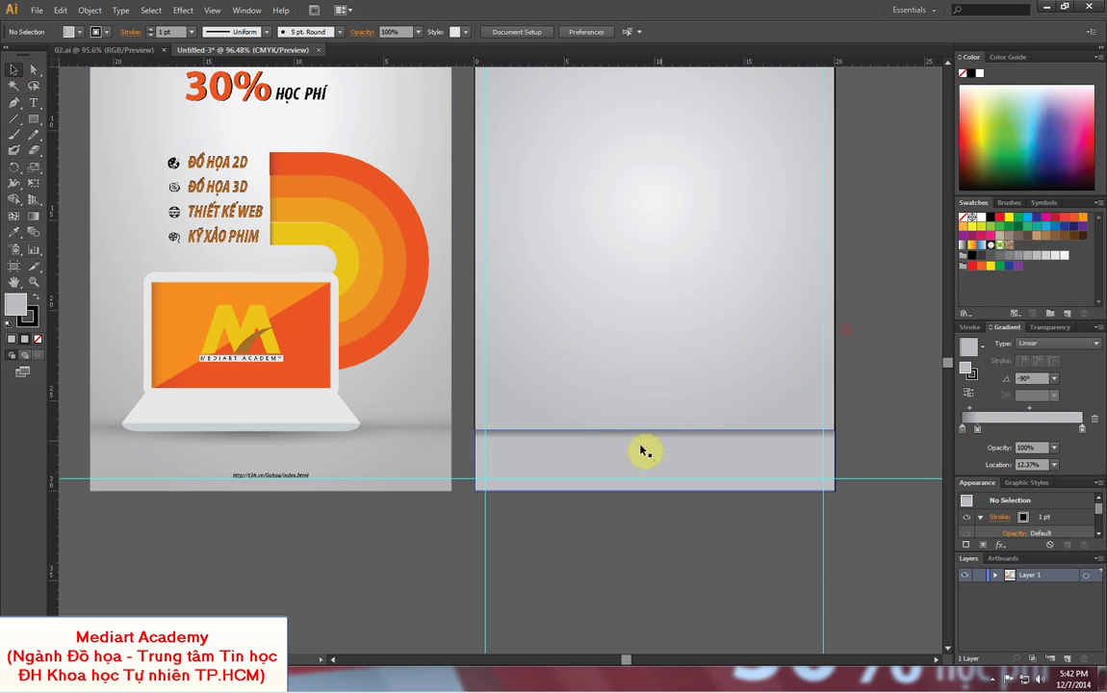
pyautogui.click(643, 446)
# - Remove the strip's outline and draw a flat grey ellipse with no stroke along the floor line
pyautogui.click(38, 338)
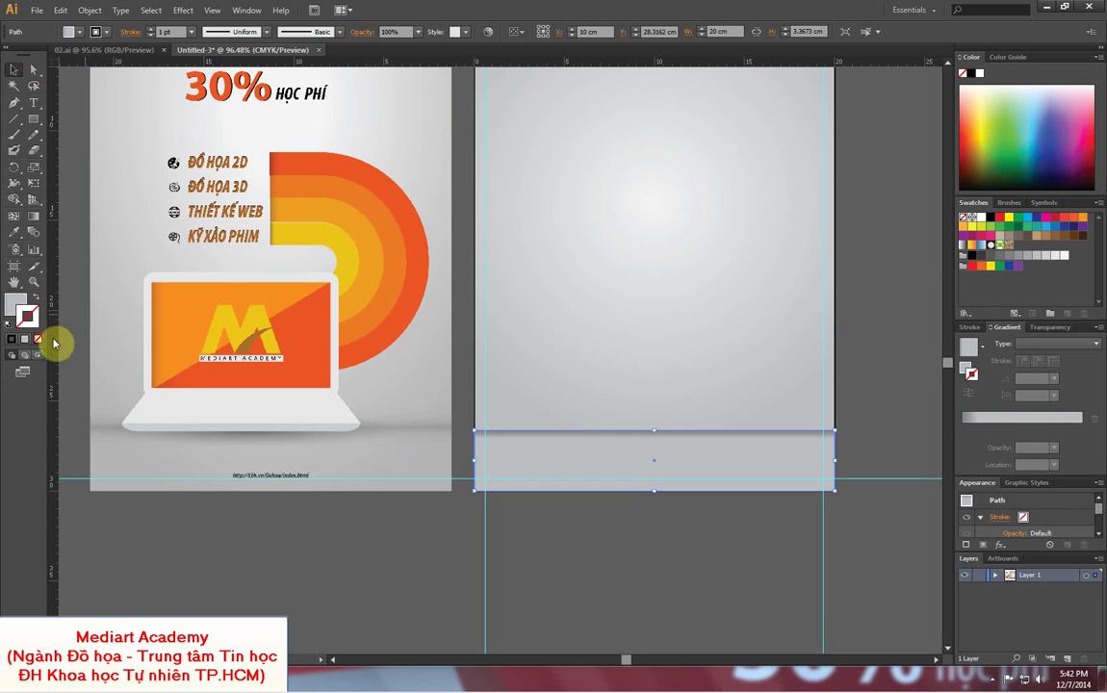
pyautogui.click(881, 334)
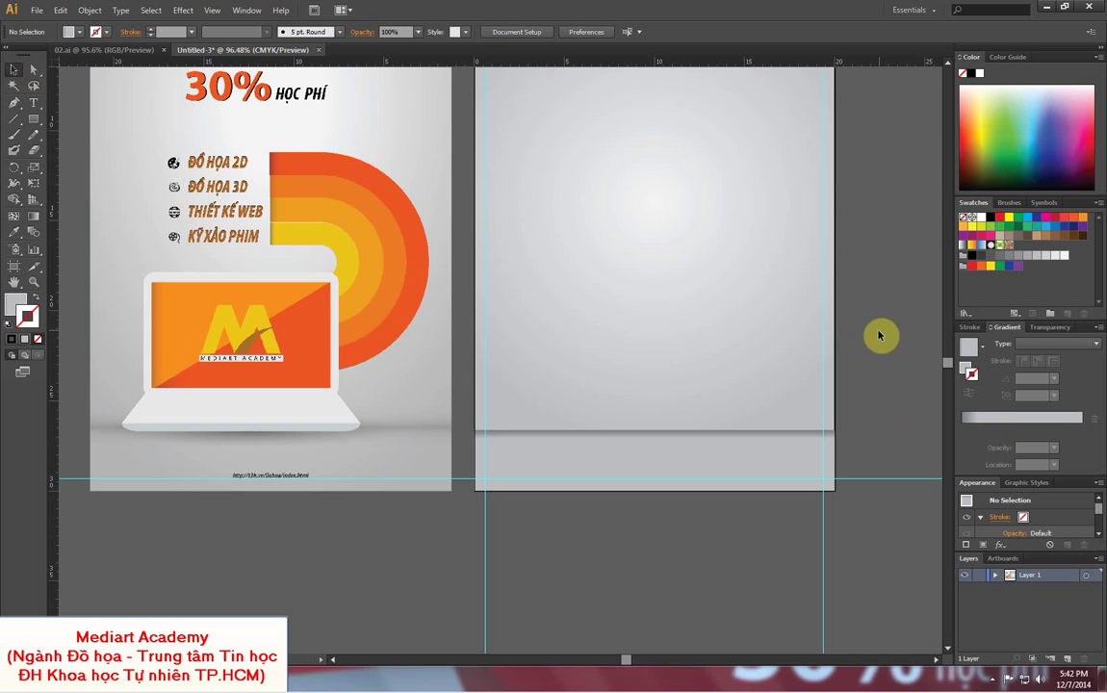
pyautogui.moveTo(34, 118)
pyautogui.mouseDown()
pyautogui.moveTo(92, 135)
pyautogui.moveTo(92, 150)
pyautogui.mouseUp()
pyautogui.moveTo(490, 421); pyautogui.dragTo(819, 441)
pyautogui.click(13, 69)
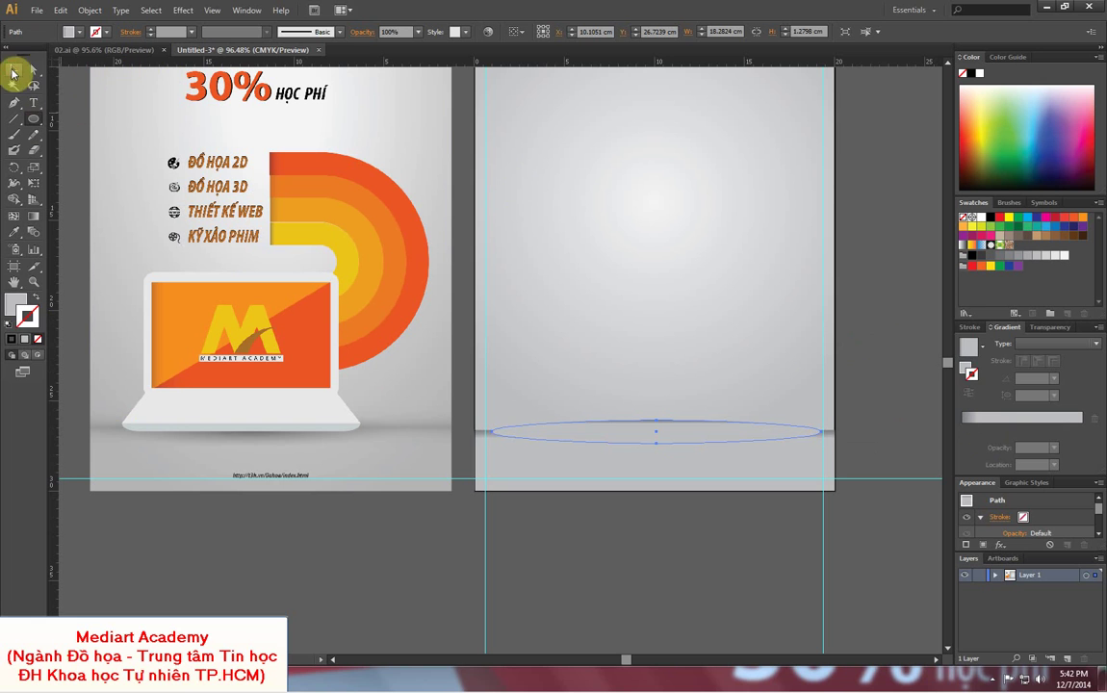
pyautogui.click(1021, 257)
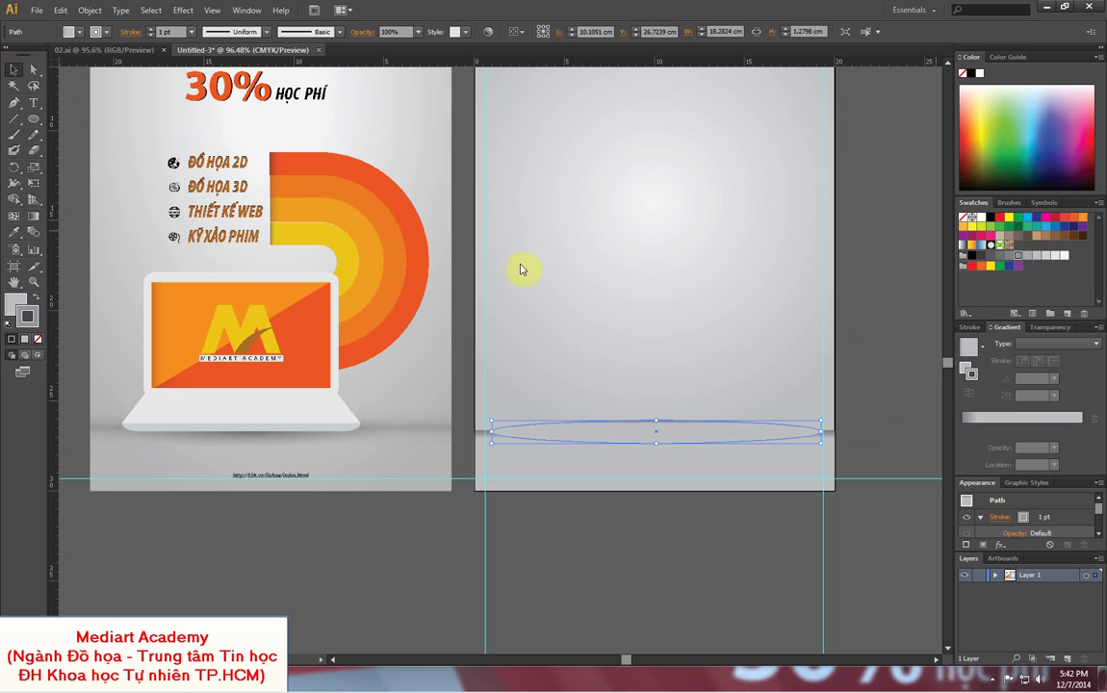
pyautogui.click(17, 302)
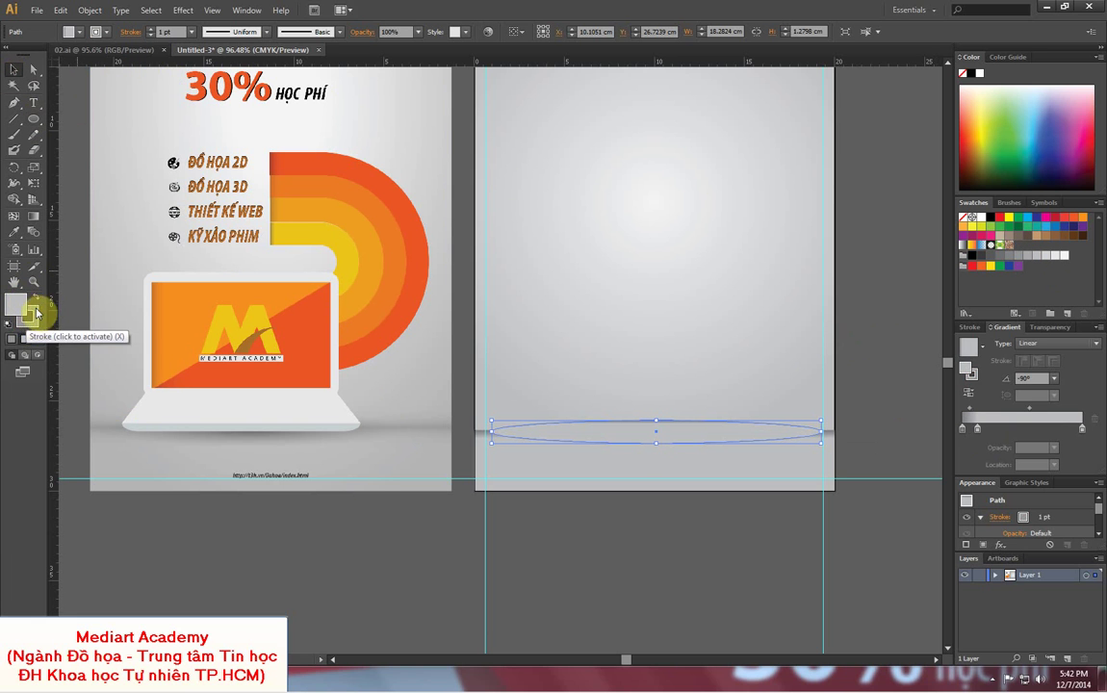
pyautogui.click(36, 313)
pyautogui.click(36, 339)
pyautogui.click(15, 304)
pyautogui.click(14, 342)
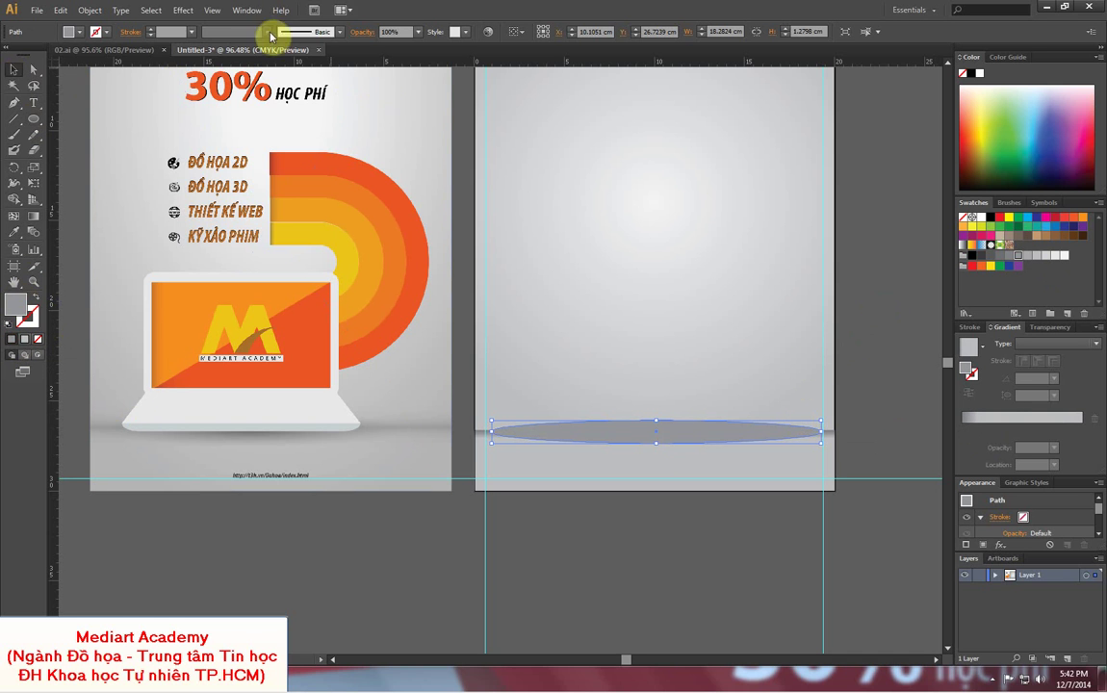
# - Feather the ellipse with a 0.6 cm radius and nudge it into place
pyautogui.click(183, 10)
pyautogui.moveTo(202, 159)
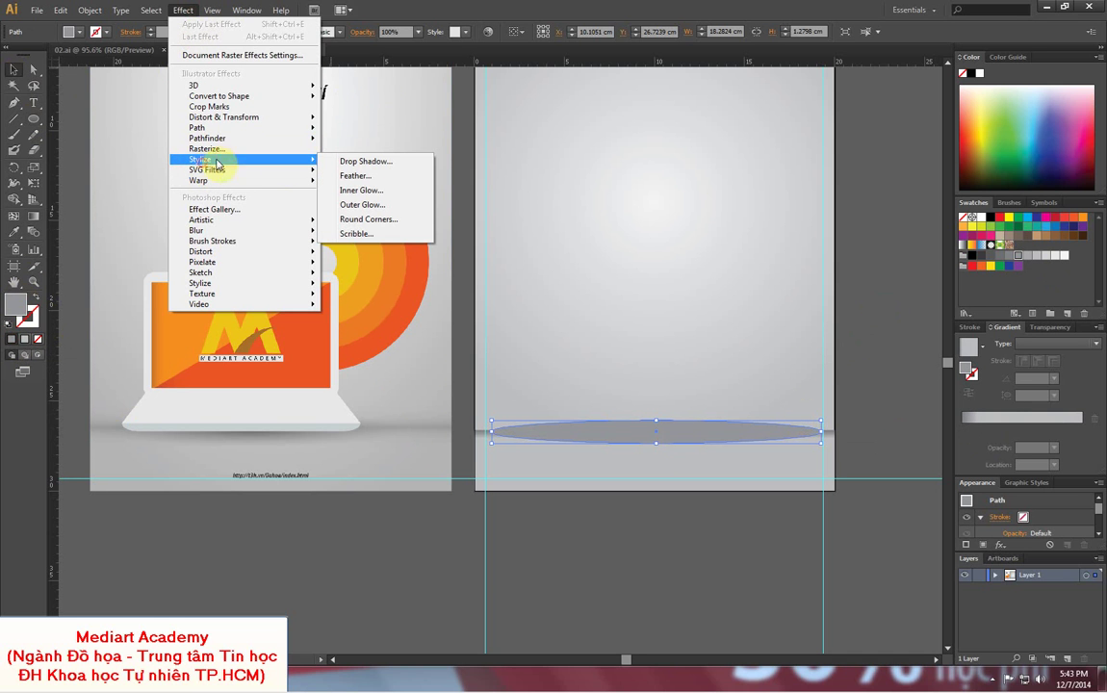
pyautogui.click(350, 177)
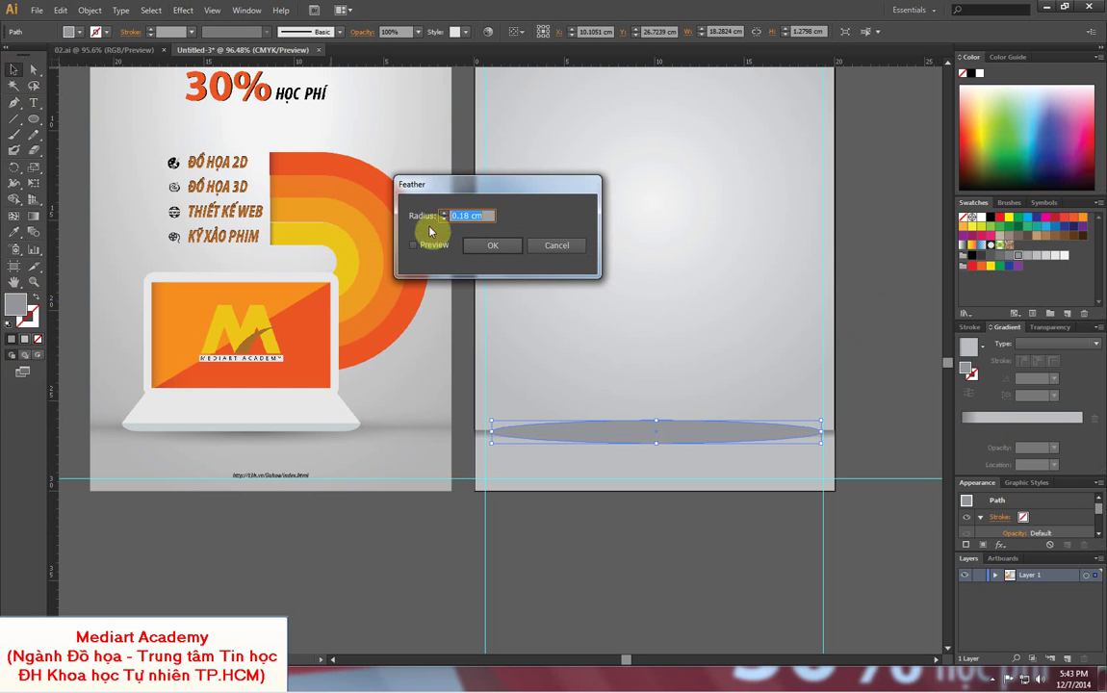
pyautogui.click(430, 244)
pyautogui.write('0.6')
pyautogui.press('Tab')
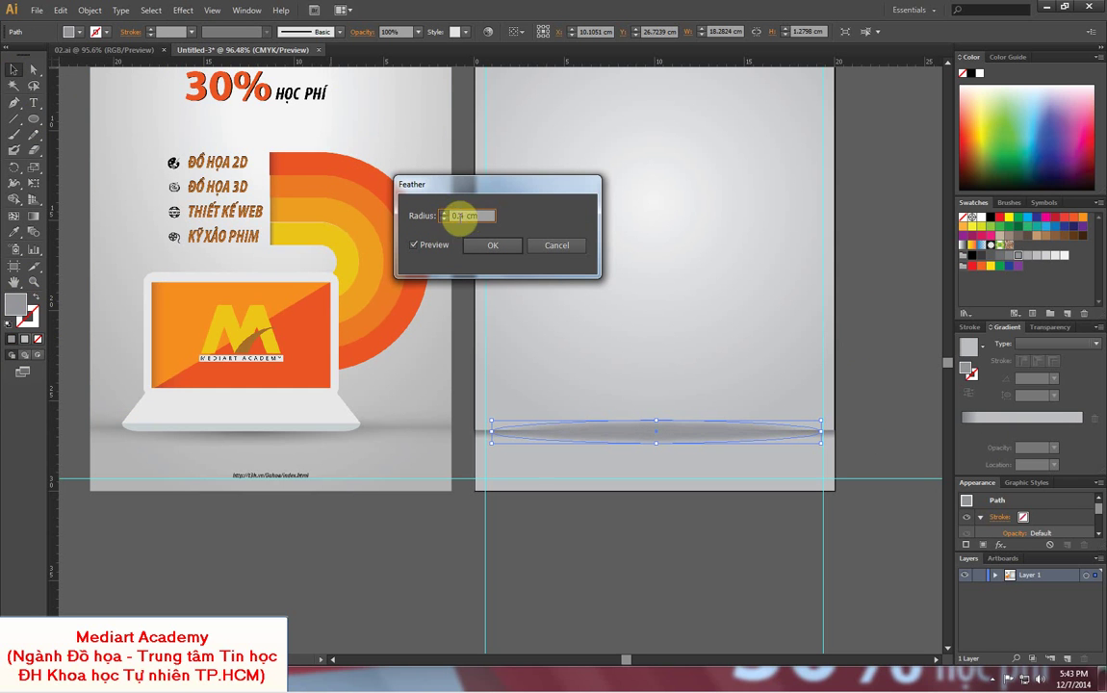
pyautogui.click(486, 249)
pyautogui.click(884, 292)
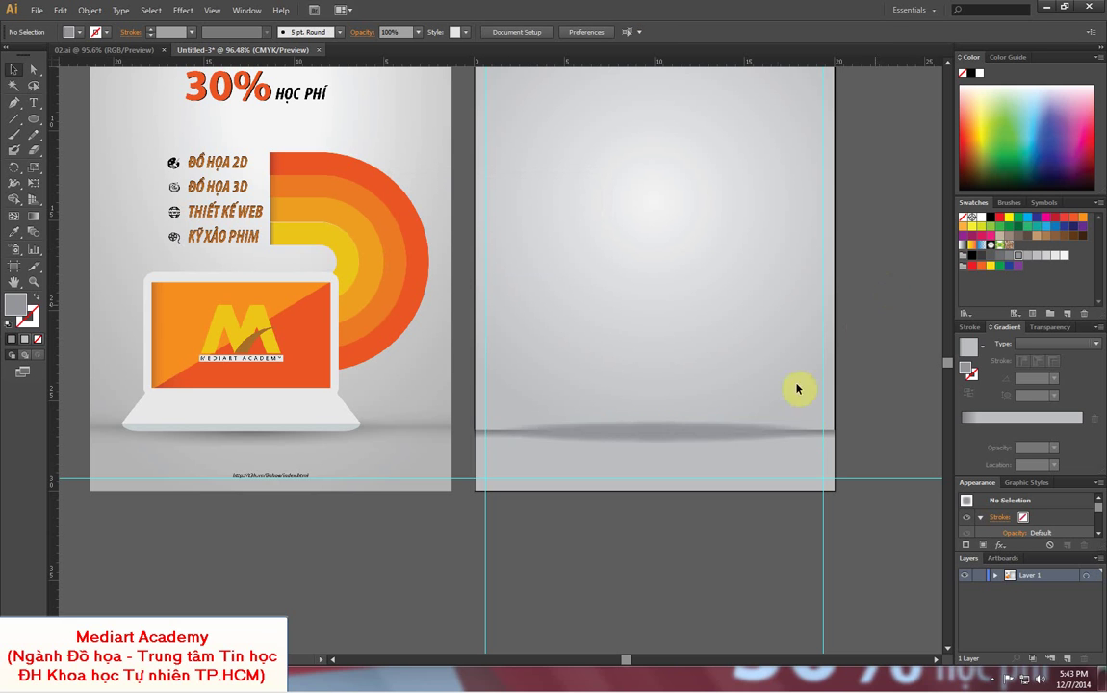
pyautogui.moveTo(713, 432); pyautogui.dragTo(671, 432)
pyautogui.click(864, 376)
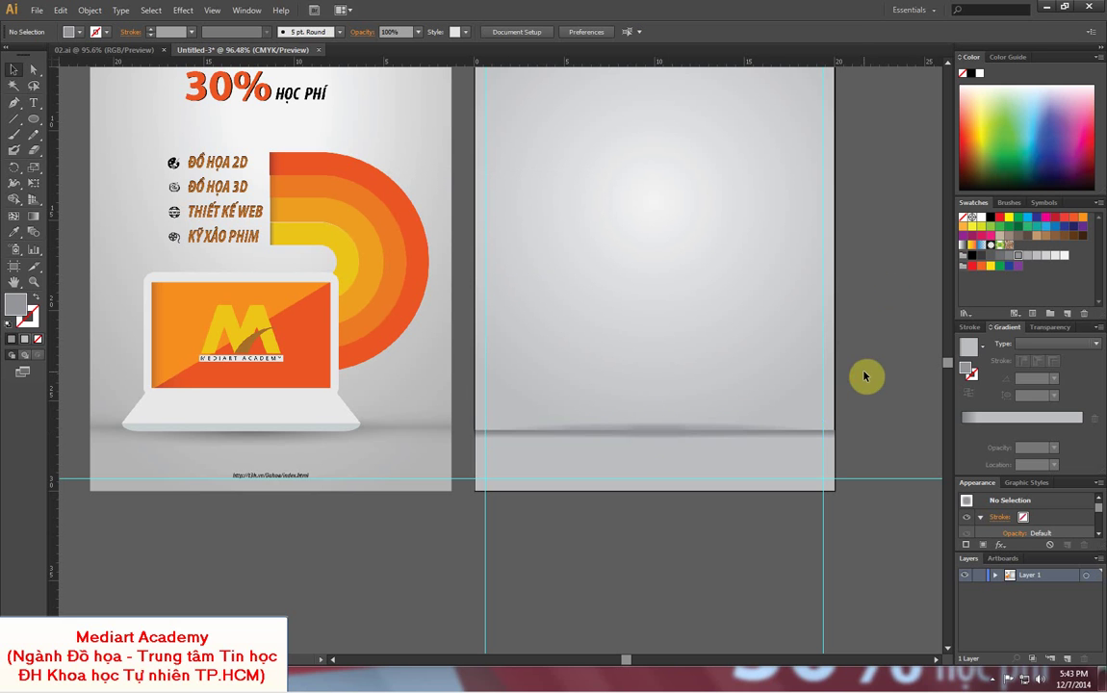
# - Lock the shadow ellipse and floor rectangle, then drag out the laptop screen rounded rectangle
pyautogui.moveTo(744, 378); pyautogui.dragTo(784, 455)
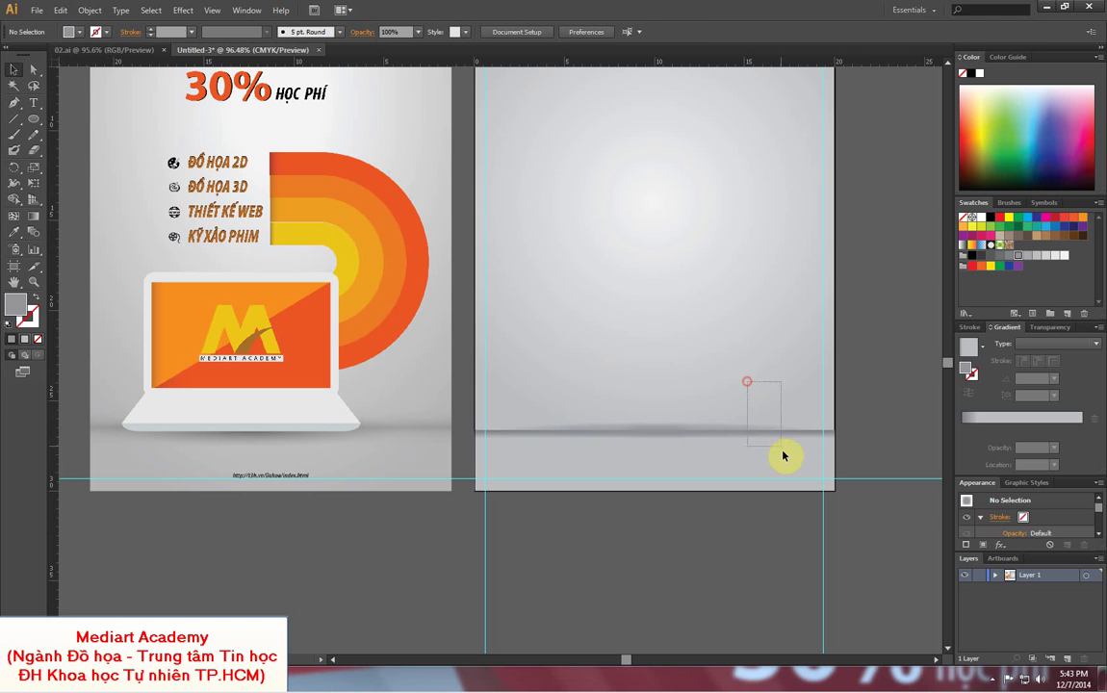
pyautogui.click(90, 9)
pyautogui.click(289, 89)
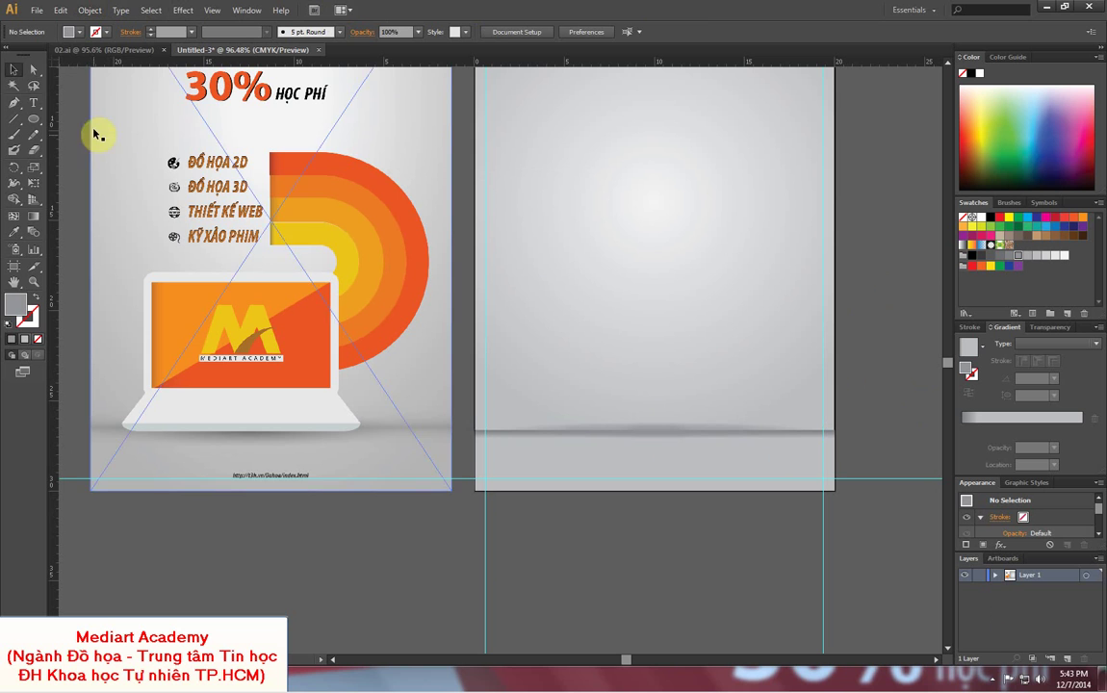
pyautogui.moveTo(33, 118)
pyautogui.mouseDown()
pyautogui.moveTo(89, 154)
pyautogui.moveTo(87, 142)
pyautogui.mouseUp()
pyautogui.moveTo(530, 264); pyautogui.dragTo(744, 412)
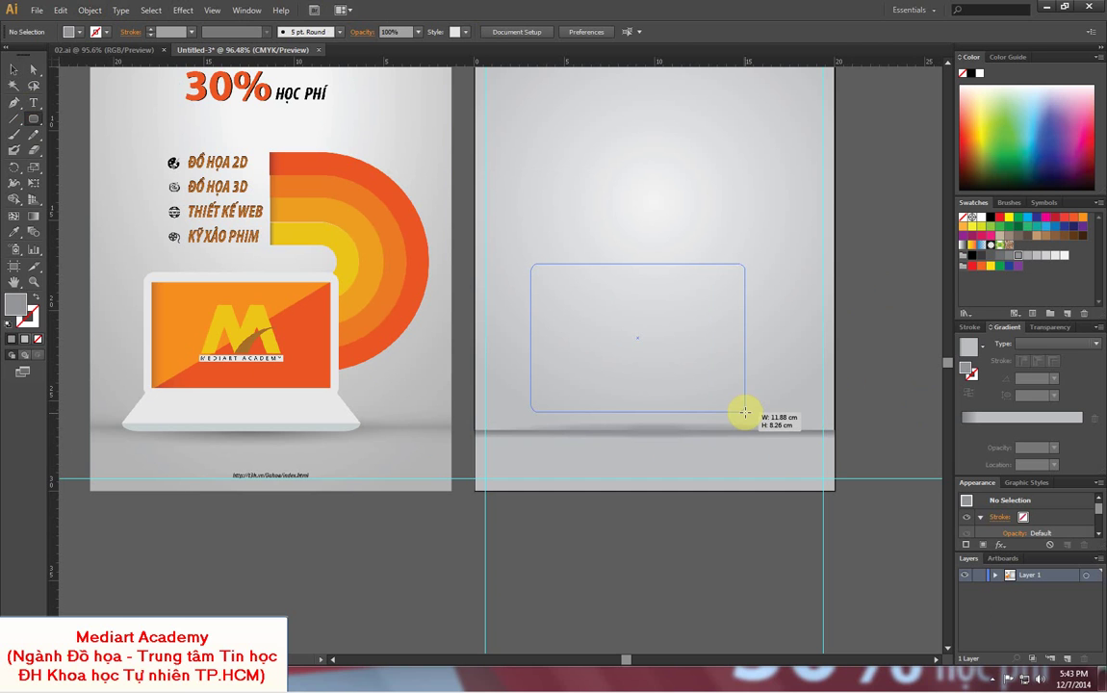
# - Finish the rounded-rectangle laptop screen, fill it white and nudge it into place
pyautogui.moveTo(744, 412); pyautogui.dragTo(744, 412)
pyautogui.click(12, 74)
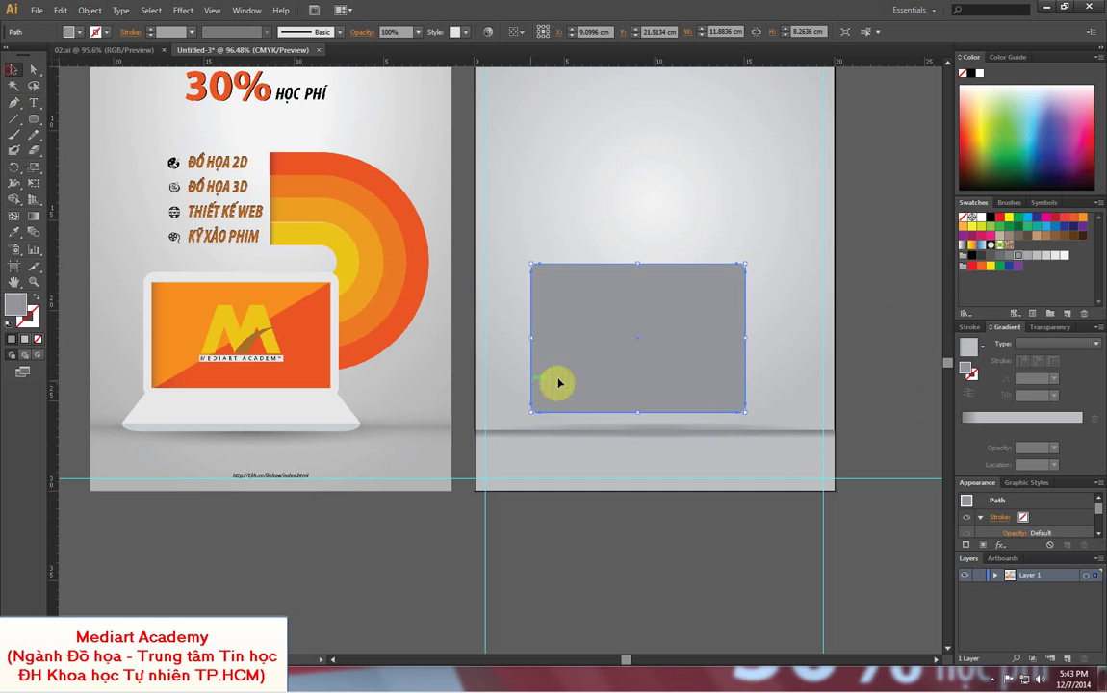
pyautogui.moveTo(558, 381); pyautogui.dragTo(552, 391)
pyautogui.click(1056, 256)
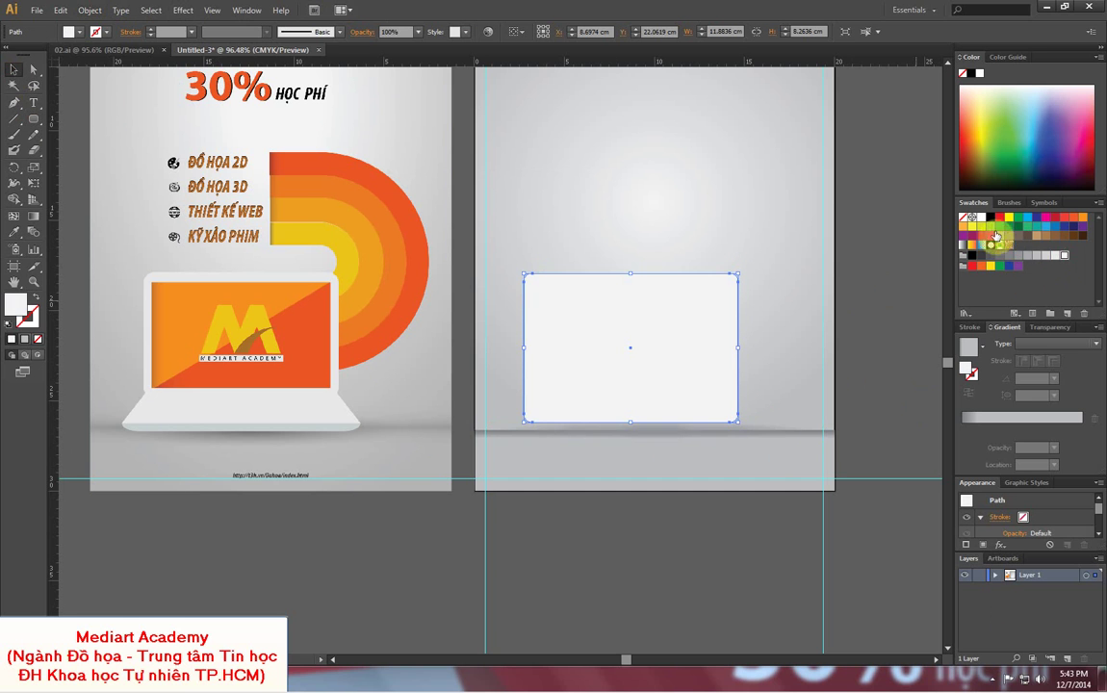
pyautogui.click(972, 223)
pyautogui.moveTo(667, 340); pyautogui.dragTo(667, 332)
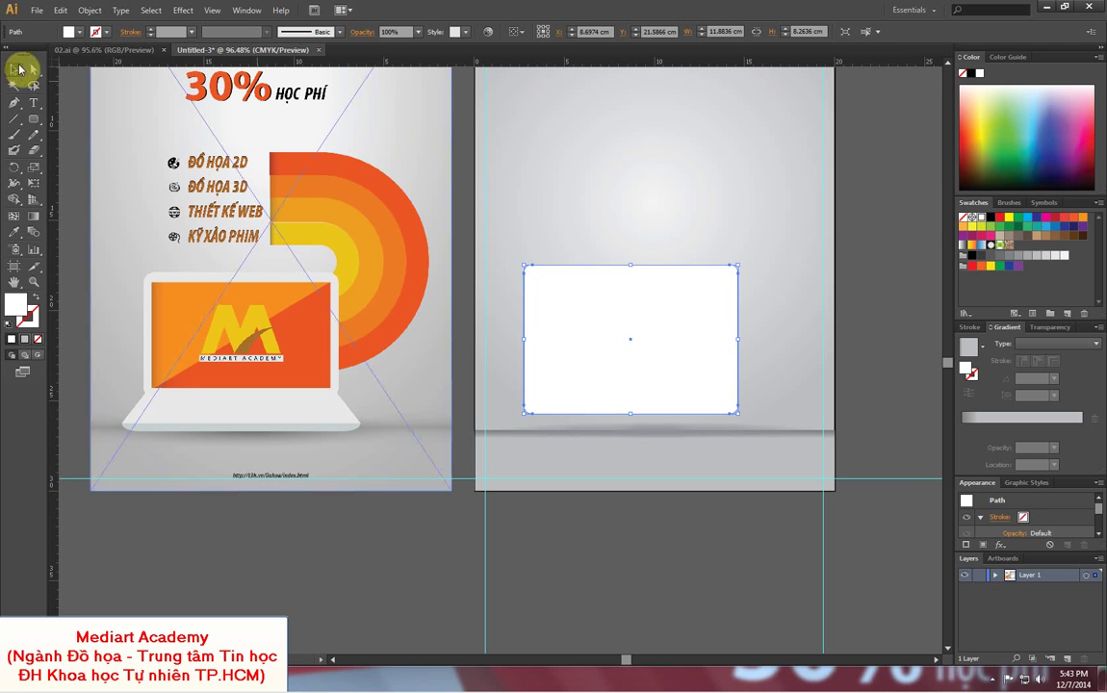
# - Draw a thin rectangle under the screen as the base, about 11.63 cm wide
pyautogui.click(35, 122)
pyautogui.moveTo(35, 123); pyautogui.dragTo(68, 114)
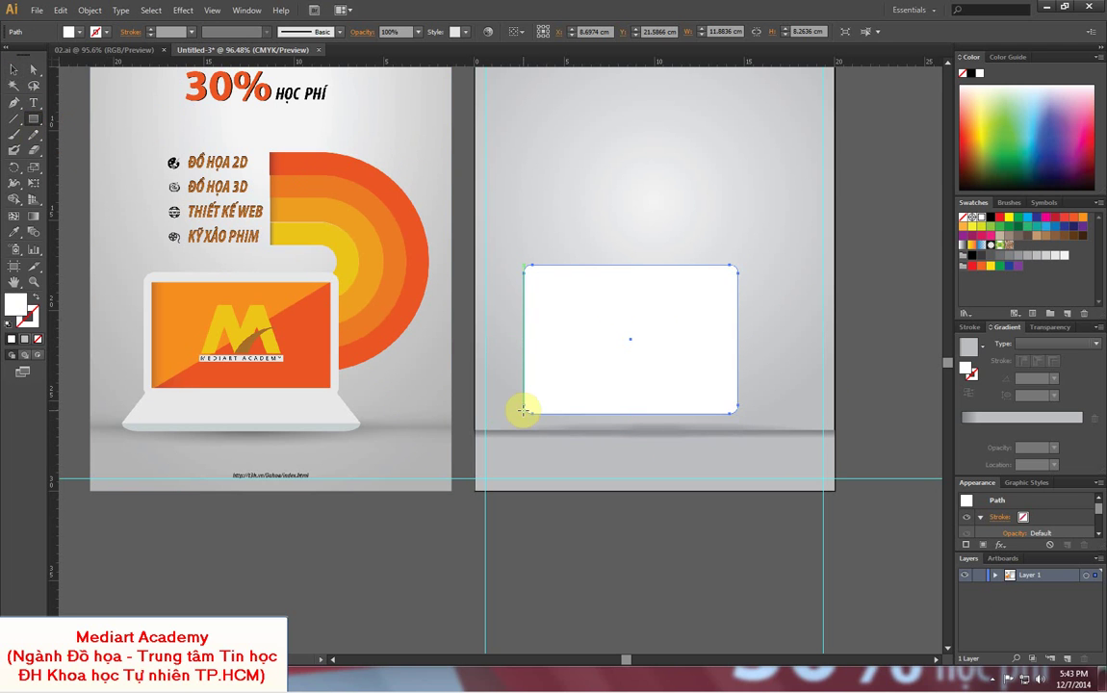
pyautogui.moveTo(524, 413); pyautogui.dragTo(738, 429)
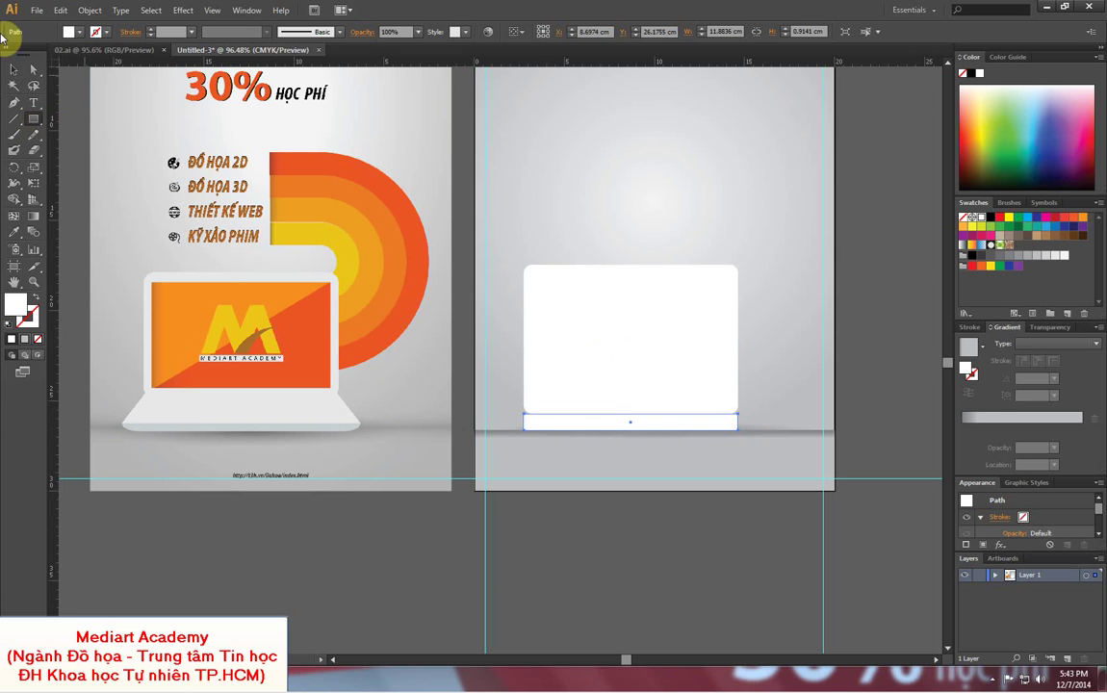
pyautogui.click(14, 70)
pyautogui.press('Up')
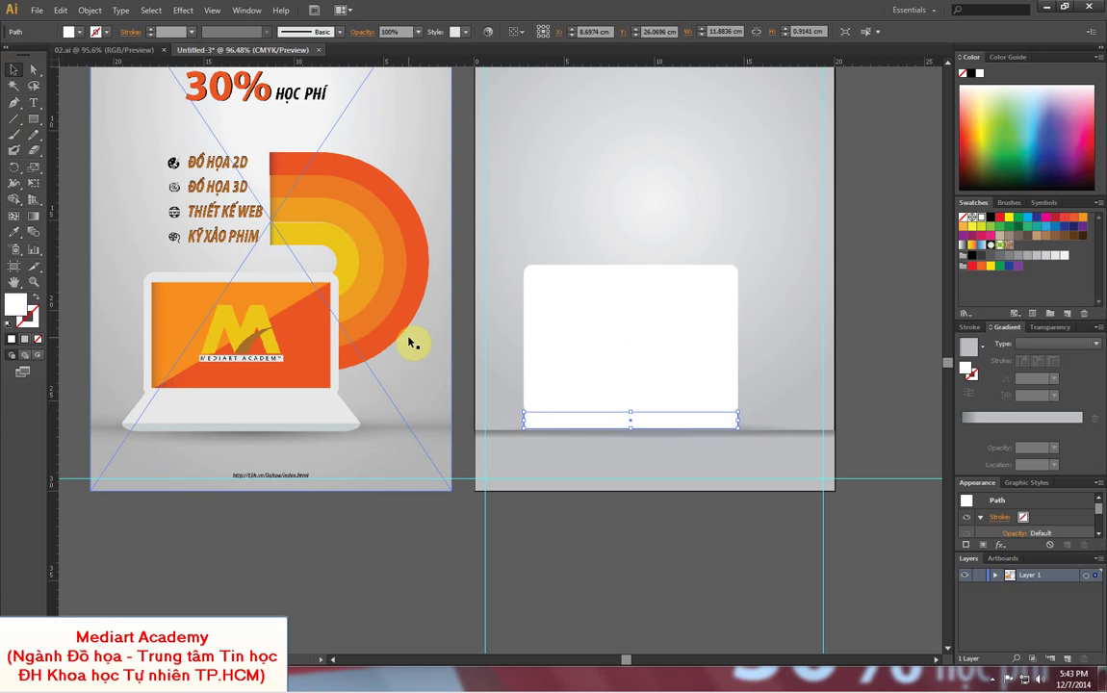
pyautogui.press('Up')
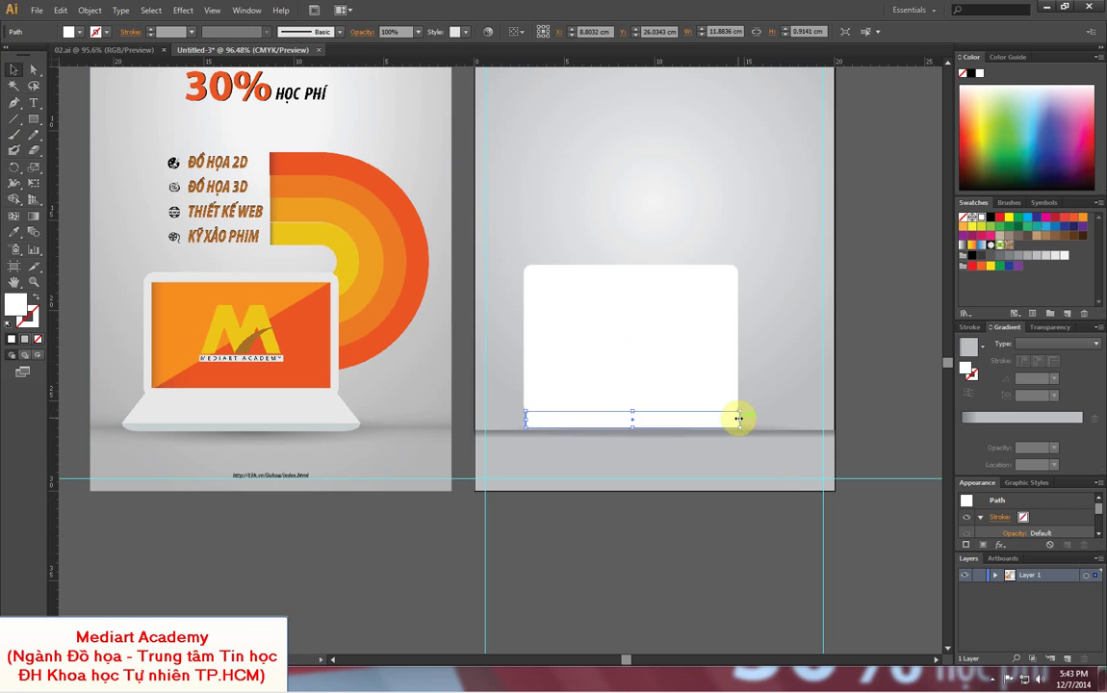
pyautogui.moveTo(738, 418); pyautogui.dragTo(736, 419)
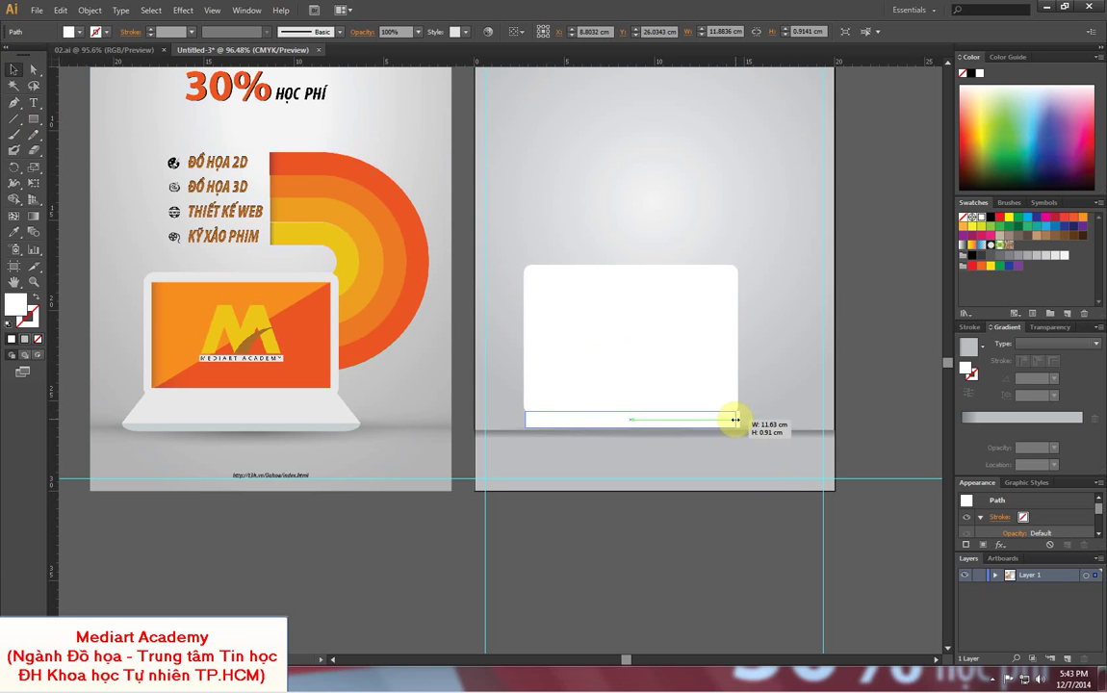
pyautogui.moveTo(734, 419); pyautogui.dragTo(735, 418)
pyautogui.keyDown('shift'); pyautogui.click(657, 384); pyautogui.keyUp('shift')
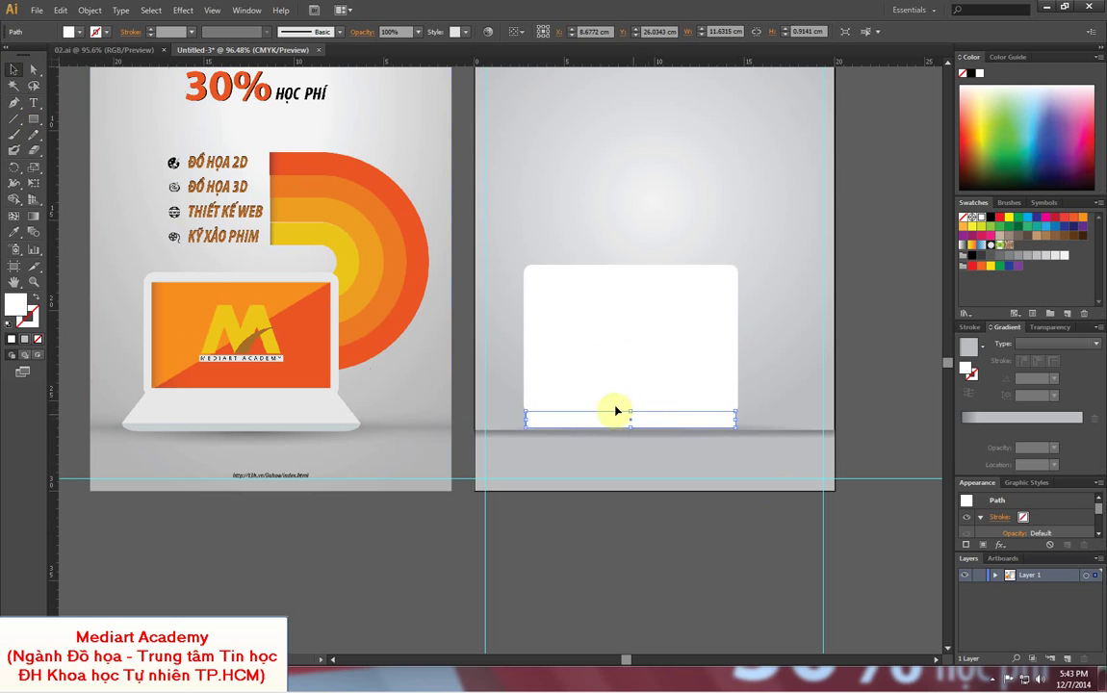
# - Flare the base's bottom corners with Free Transform into a taller trapezoid
pyautogui.click(35, 185)
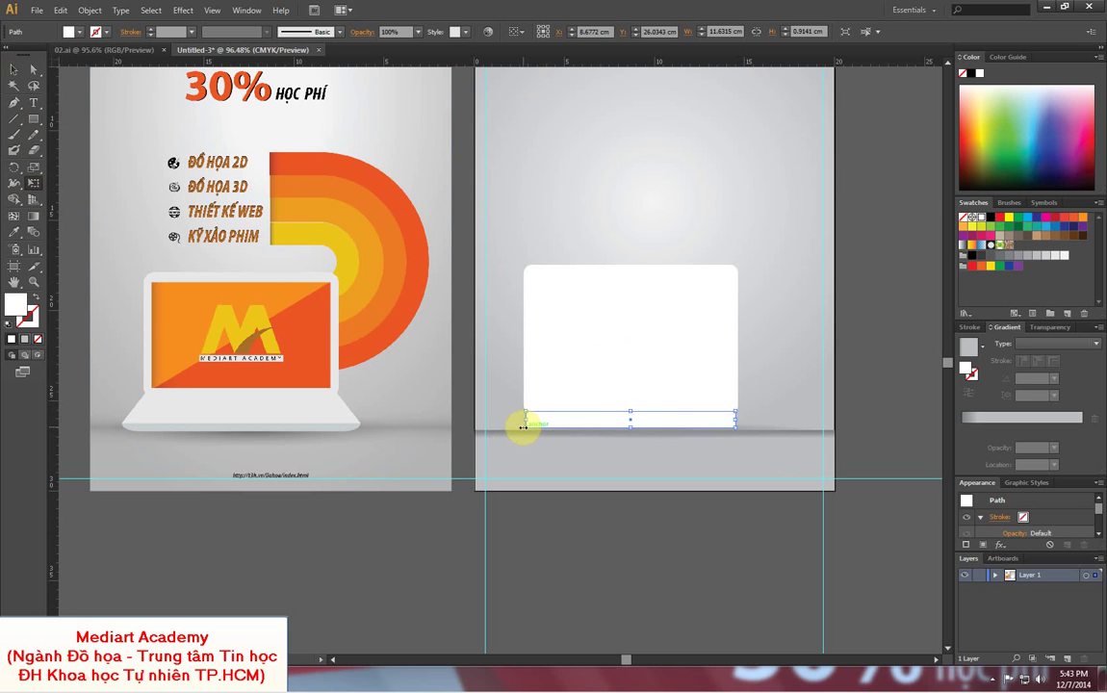
pyautogui.moveTo(524, 425); pyautogui.dragTo(511, 446)
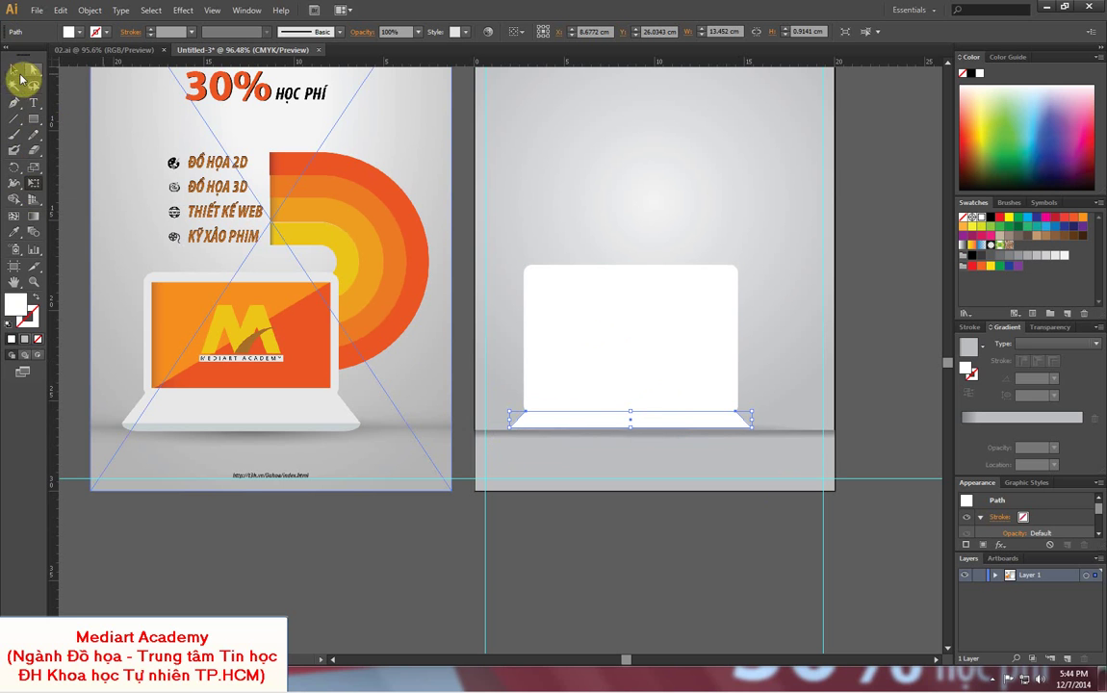
pyautogui.click(14, 70)
pyautogui.moveTo(630, 427); pyautogui.dragTo(632, 441)
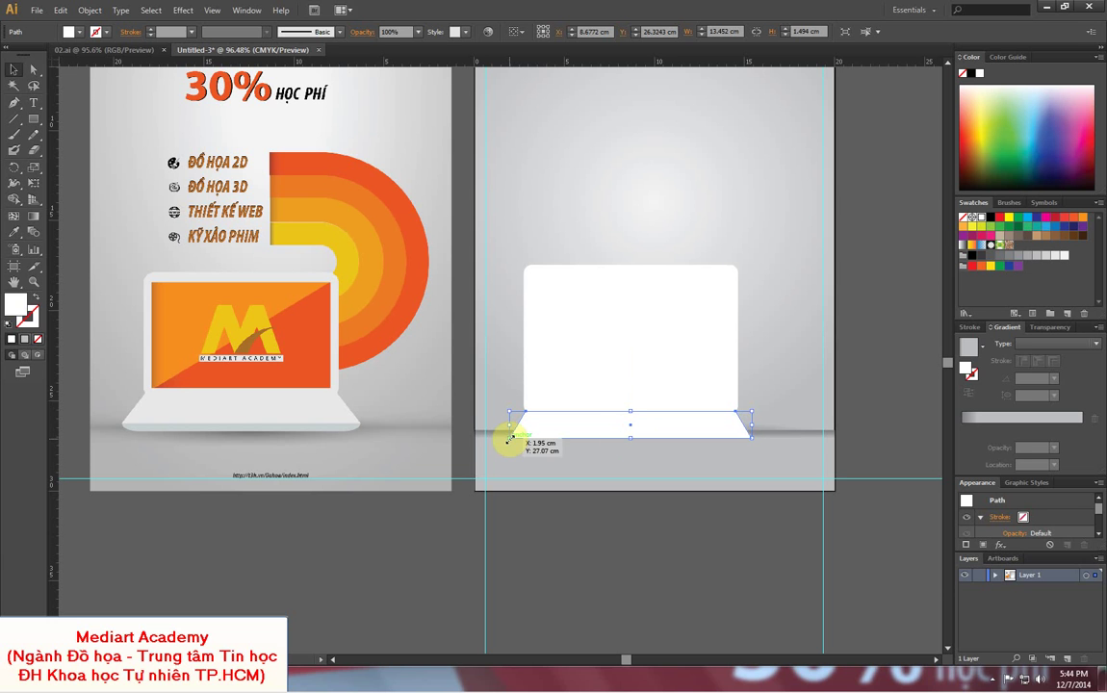
pyautogui.click(32, 183)
pyautogui.moveTo(507, 438); pyautogui.dragTo(499, 440)
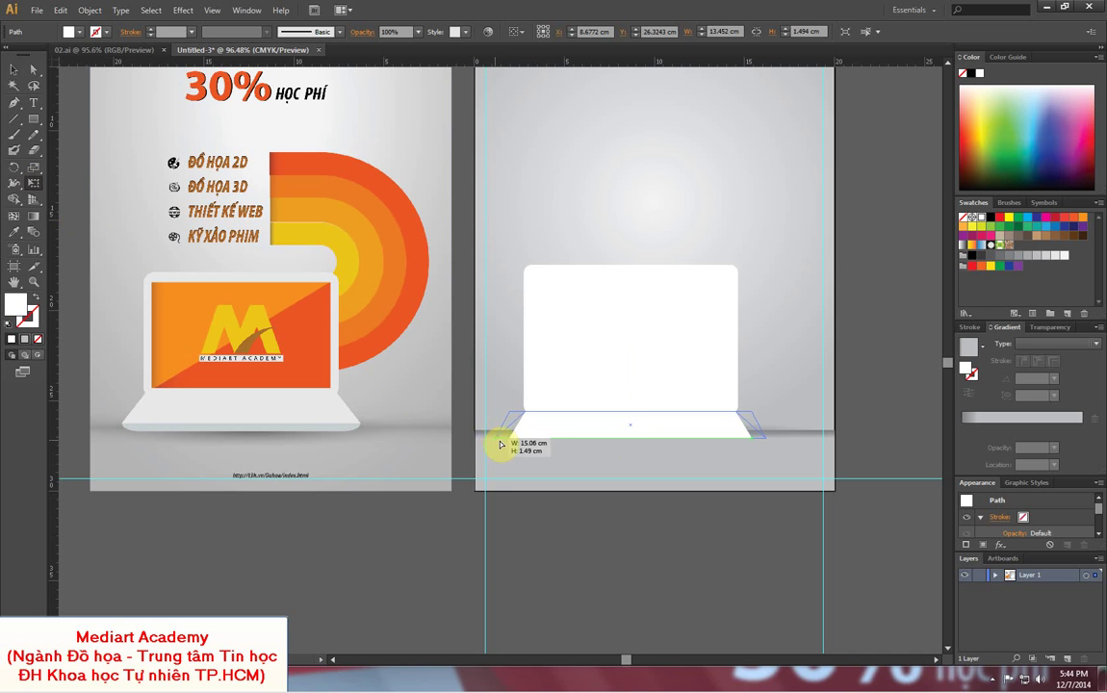
pyautogui.click(14, 69)
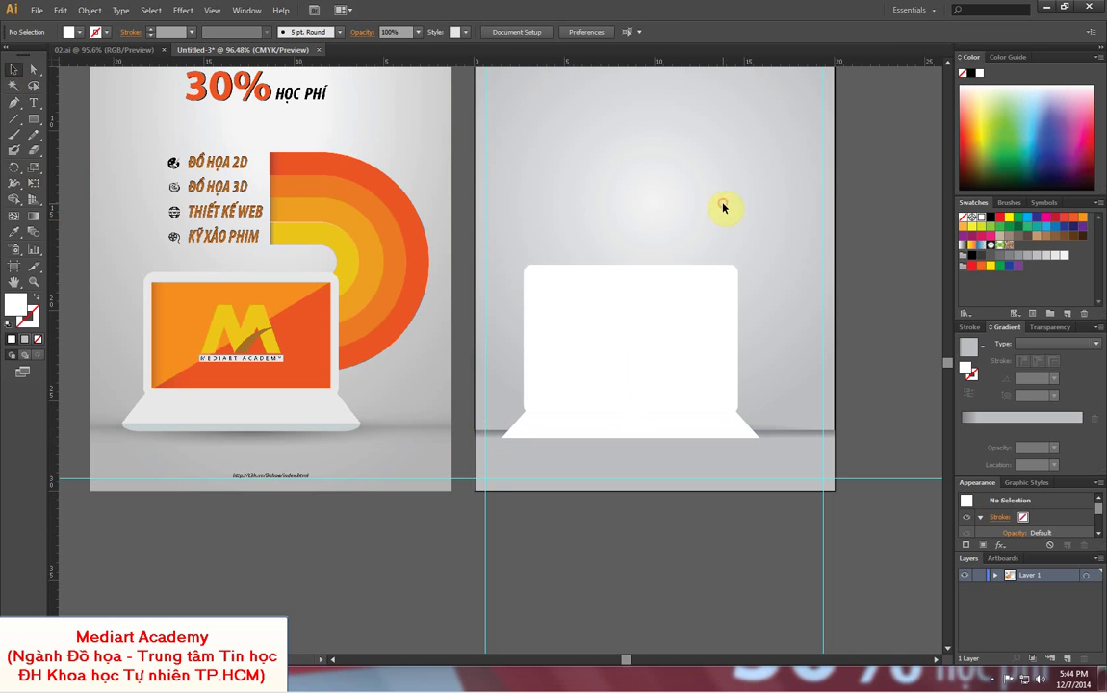
pyautogui.click(641, 307)
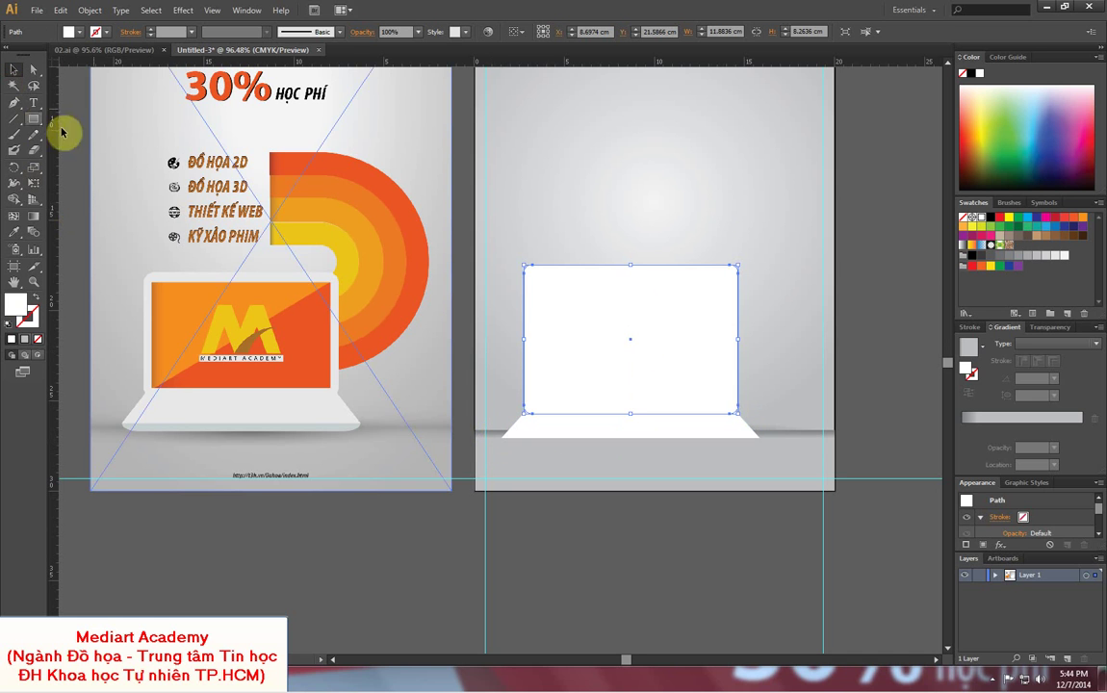
# - Move the white rounded rectangle down-left and widen it to about 14.33 cm
pyautogui.moveTo(593, 368); pyautogui.dragTo(569, 409)
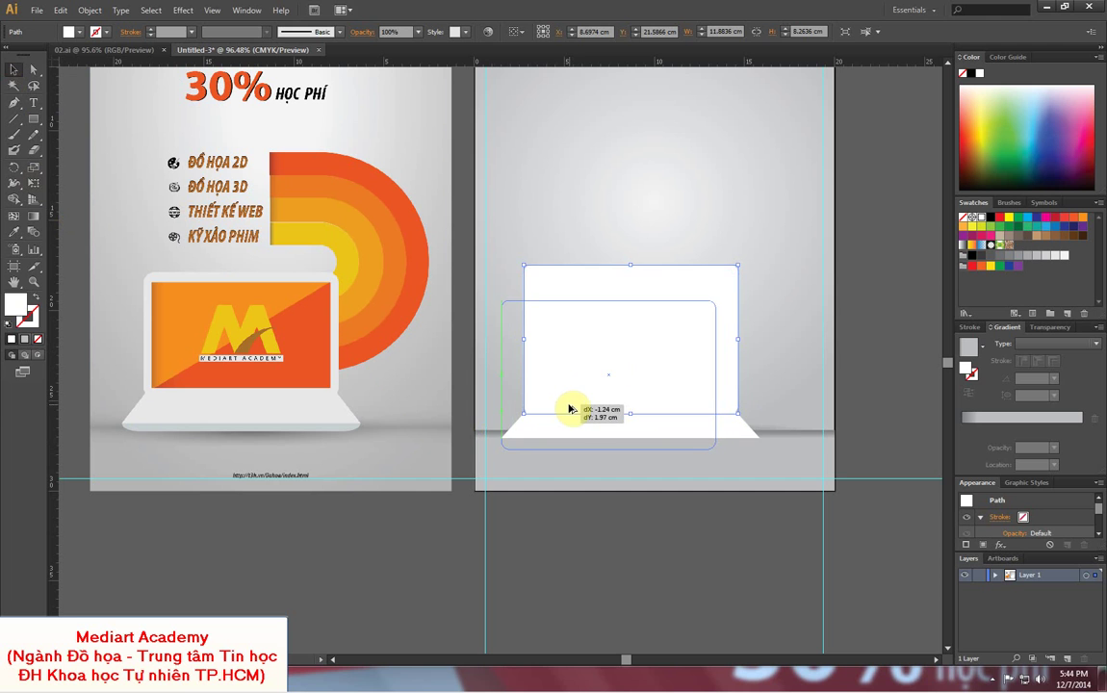
pyautogui.moveTo(715, 376); pyautogui.dragTo(759, 381)
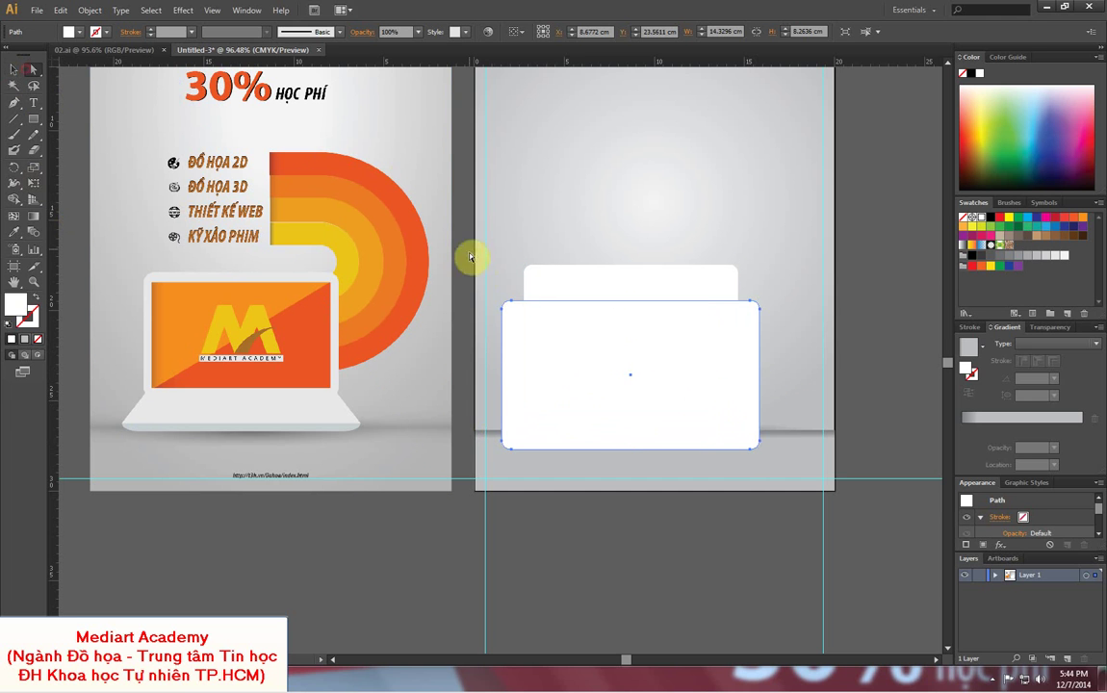
pyautogui.click(511, 303)
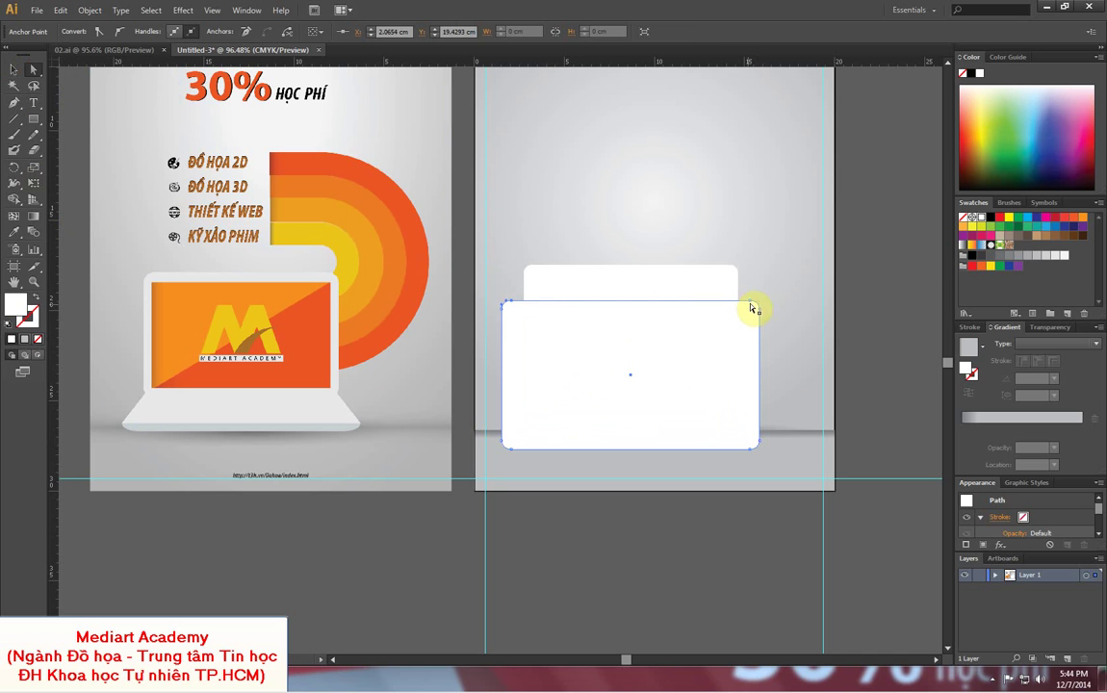
# - Drag the wide rectangle's top anchors down 7.18 cm, leaving a 14.33 × 0.46 cm strip
pyautogui.moveTo(753, 308); pyautogui.dragTo(753, 304)
pyautogui.click(515, 311)
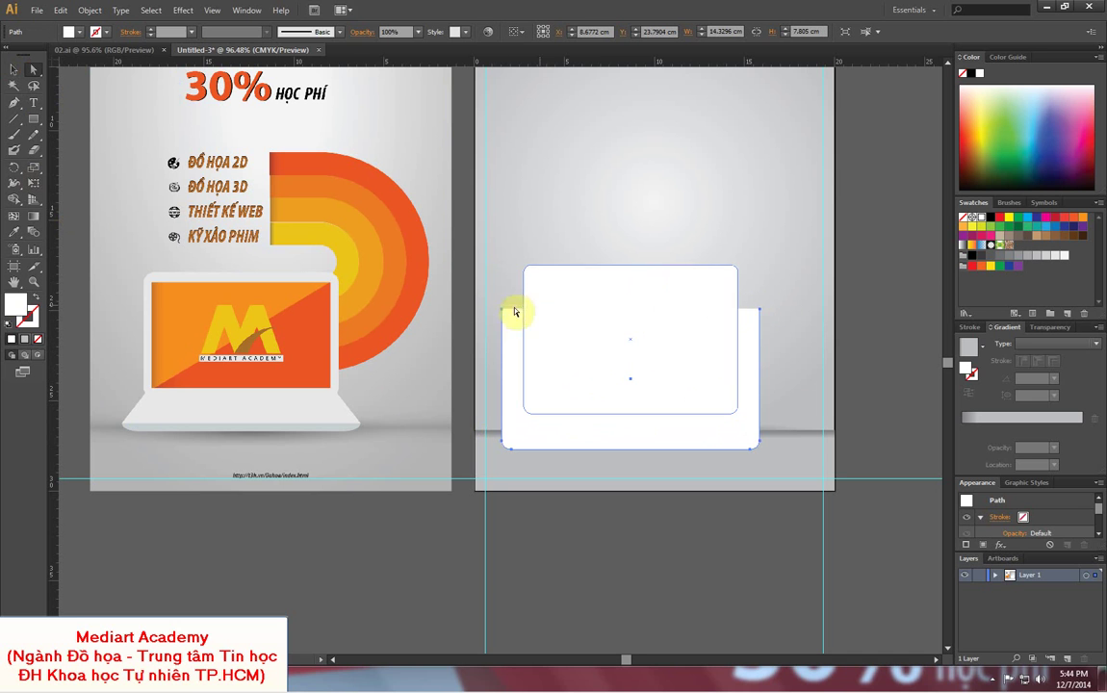
pyautogui.click(501, 309)
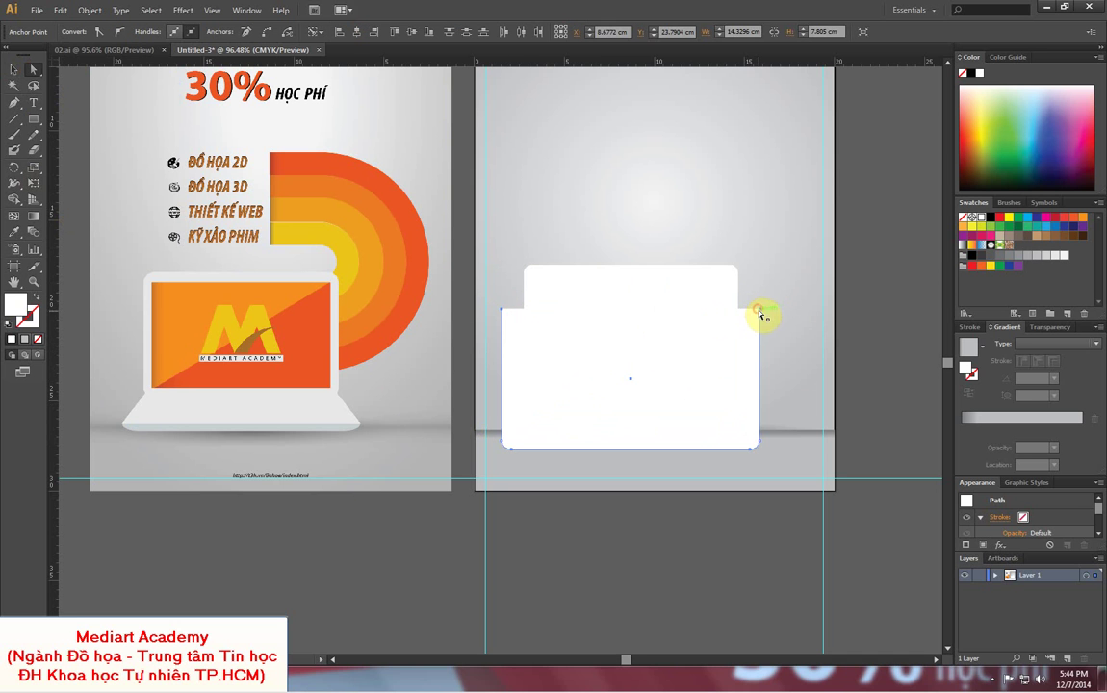
pyautogui.moveTo(758, 313); pyautogui.dragTo(760, 445)
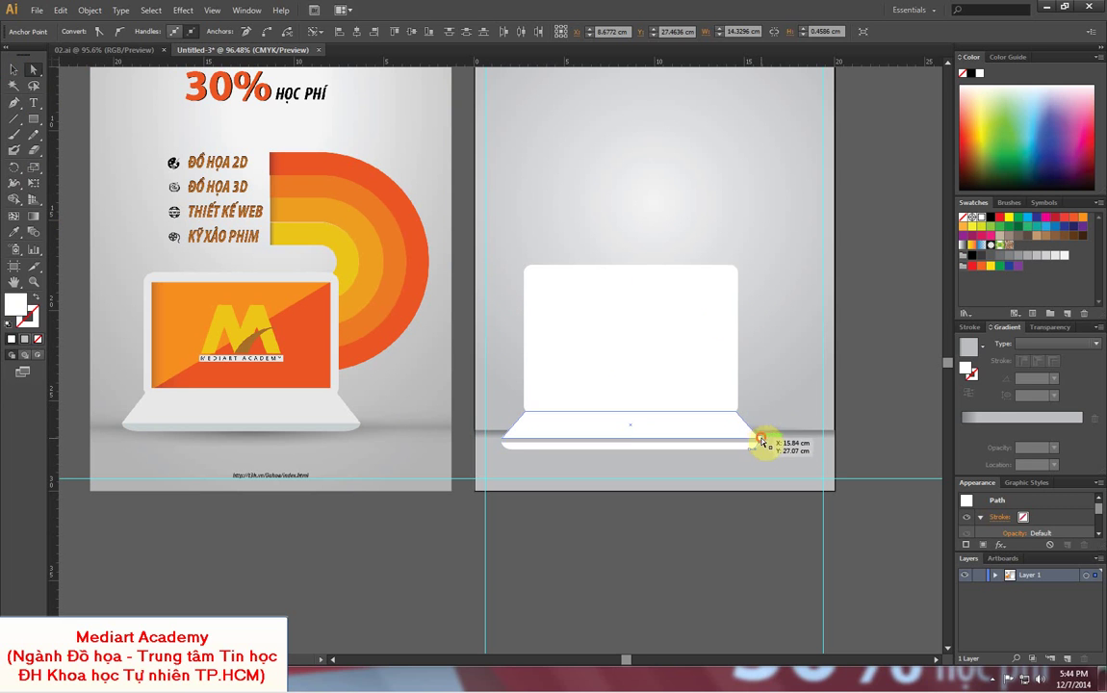
pyautogui.click(761, 443)
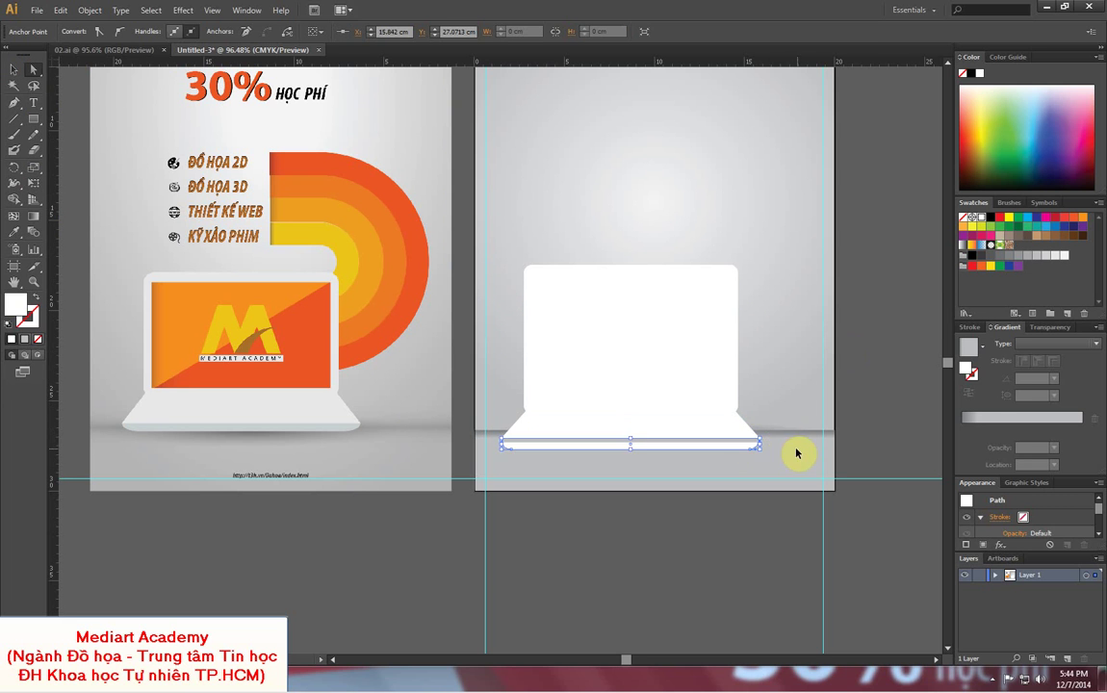
pyautogui.moveTo(761, 444); pyautogui.dragTo(764, 450)
# - Adjust the front strip's top edge so it slims to 14.33 × 0.40 cm under the base
pyautogui.moveTo(487, 388); pyautogui.dragTo(766, 467)
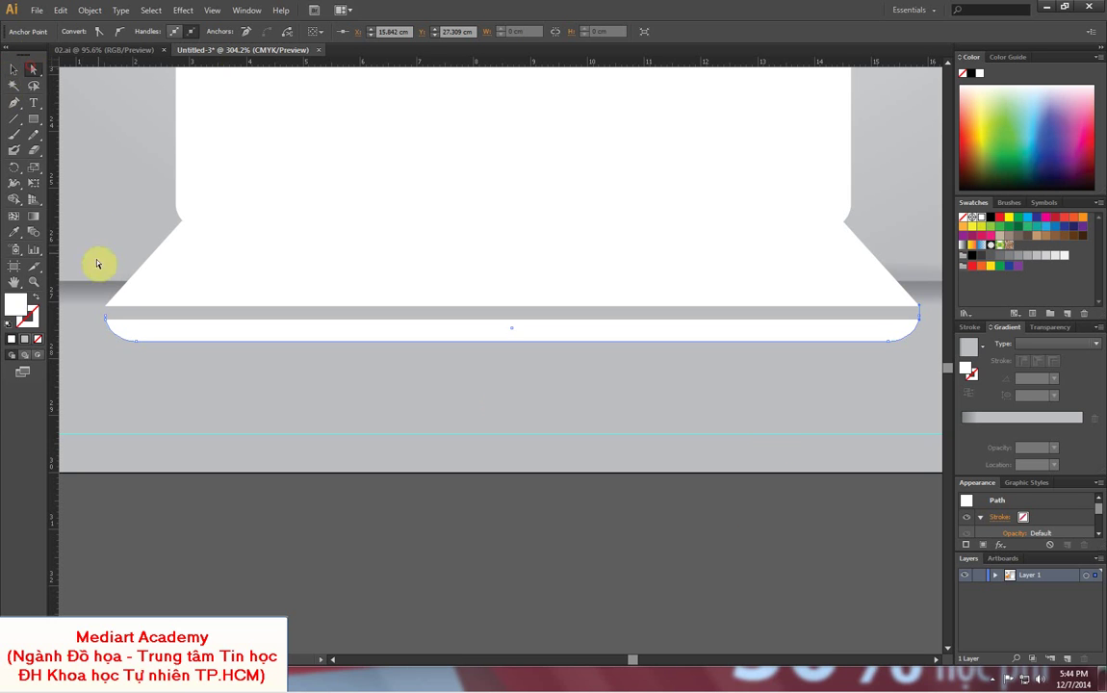
pyautogui.click(105, 318)
pyautogui.click(917, 318)
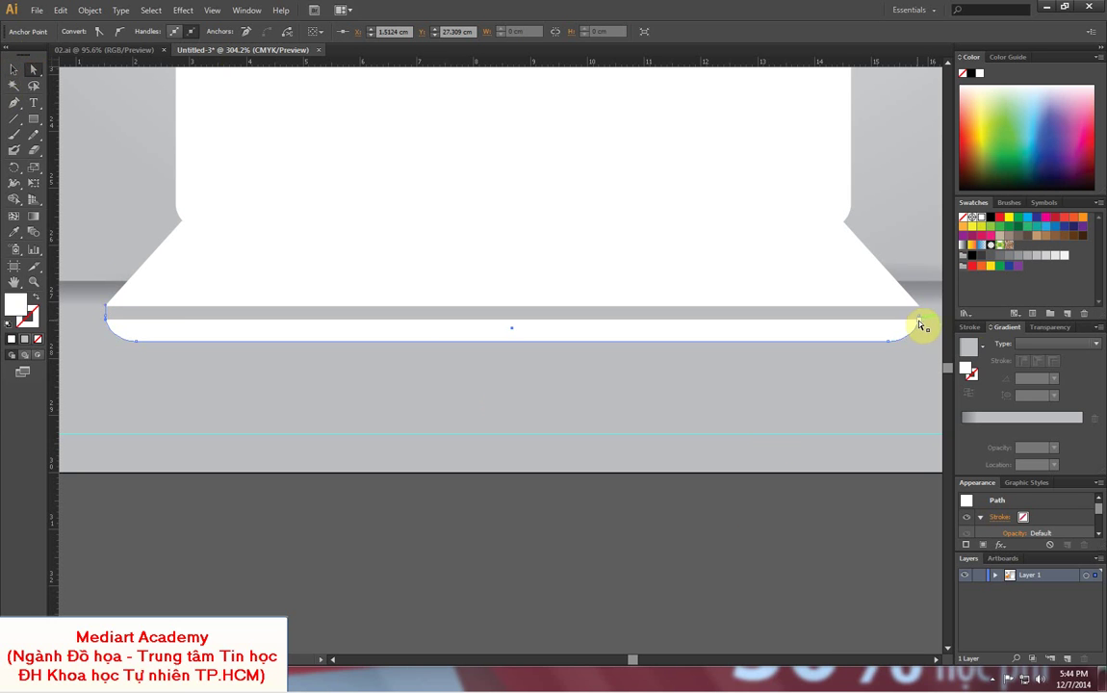
pyautogui.click(917, 319)
pyautogui.press('Up')
pyautogui.press('Up')
pyautogui.press('Up')
pyautogui.press('Up')
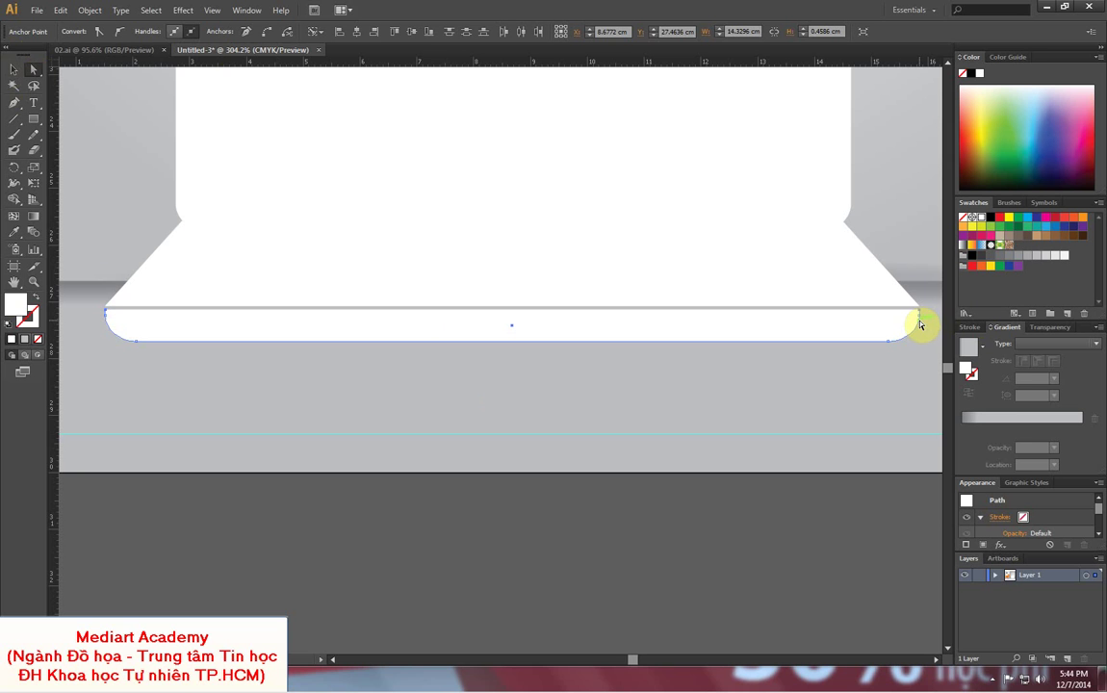
pyautogui.click(14, 71)
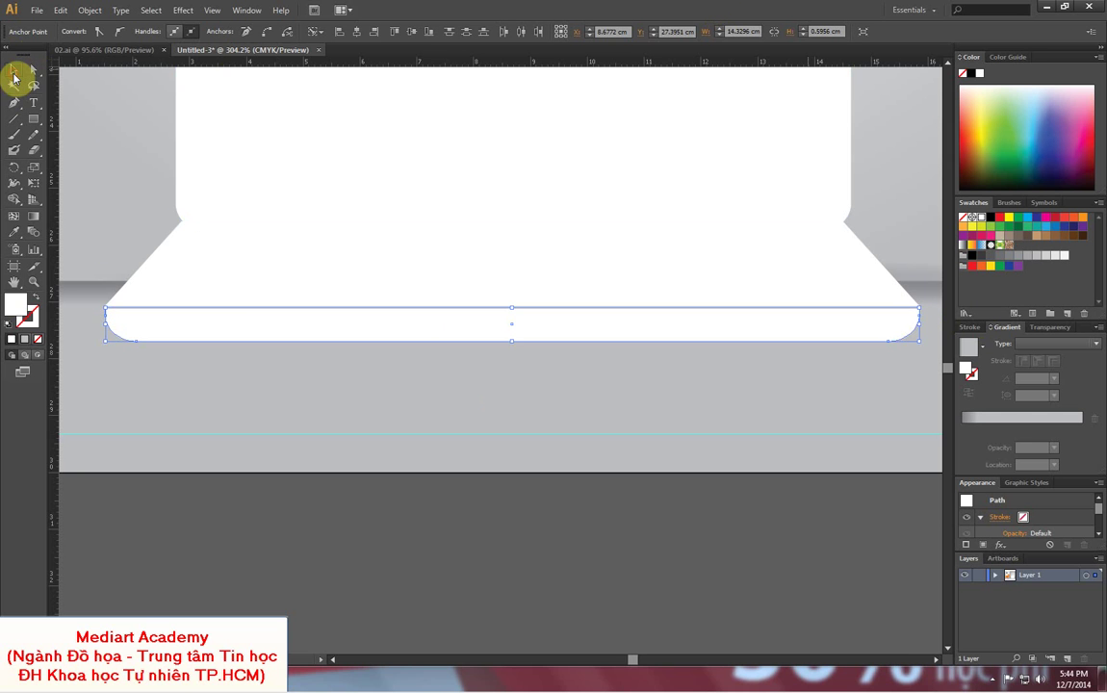
pyautogui.hotkey('ctrl', '-')
pyautogui.hotkey('ctrl', '-')
pyautogui.hotkey('ctrl', '-')
pyautogui.hotkey('ctrl', '-')
pyautogui.hotkey('ctrl', '-')
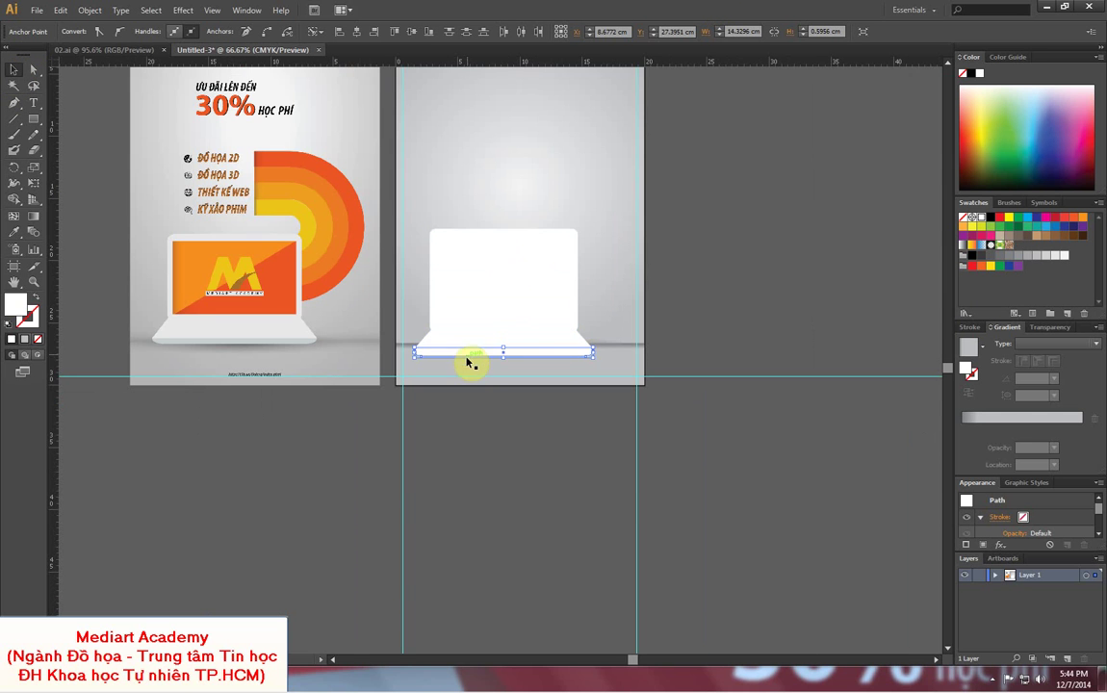
# - Apply a linear gradient to the base strip, angled left to lower right
pyautogui.click(572, 352)
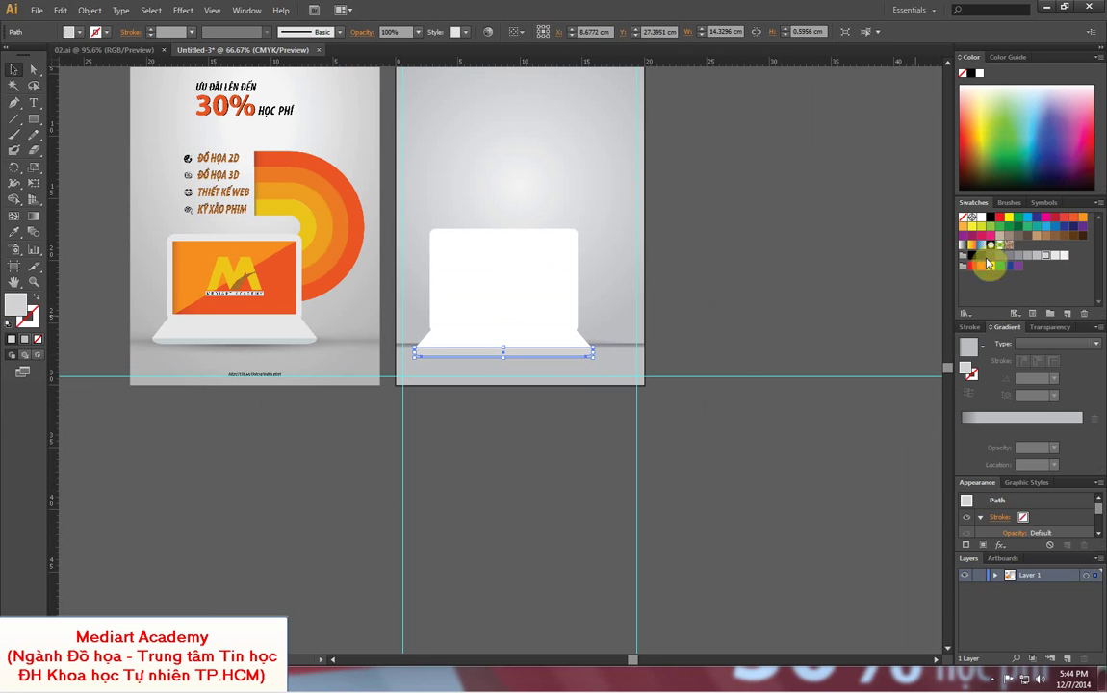
pyautogui.click(651, 227)
pyautogui.moveTo(635, 206); pyautogui.dragTo(647, 243)
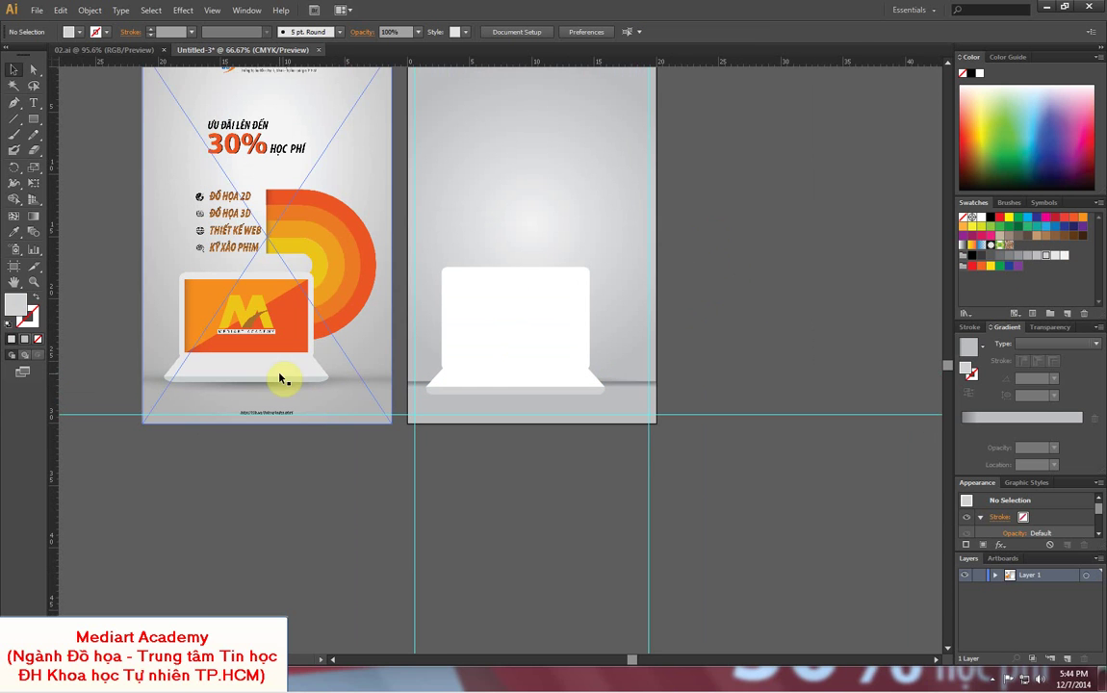
pyautogui.click(483, 396)
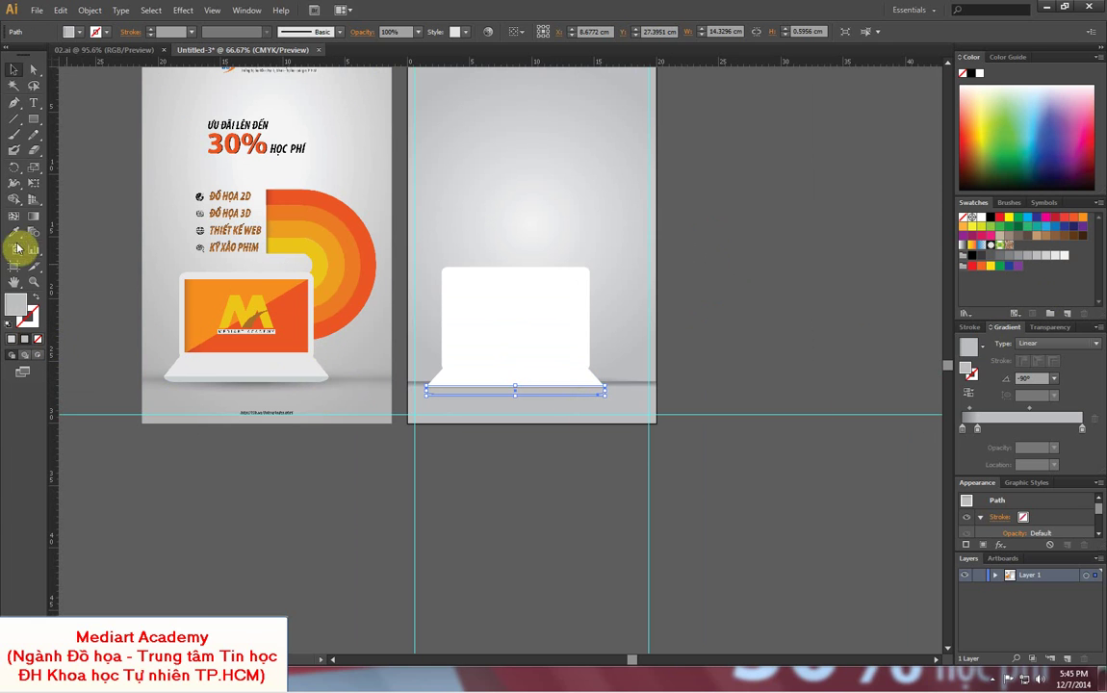
pyautogui.click(34, 216)
pyautogui.moveTo(415, 379); pyautogui.dragTo(615, 400)
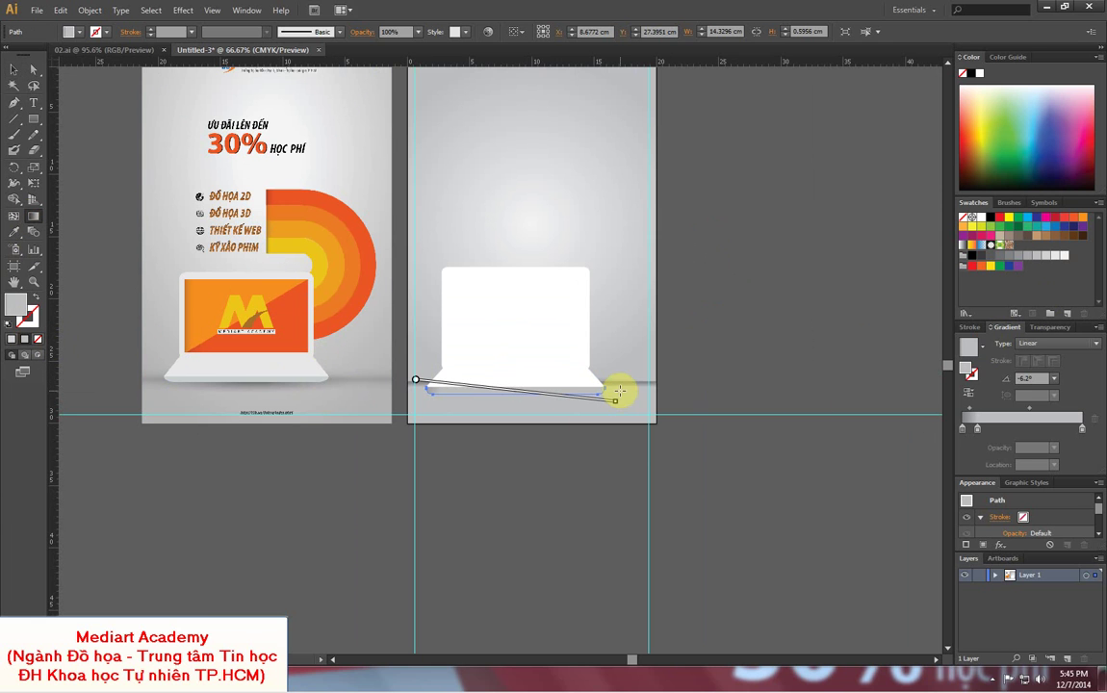
pyautogui.click(13, 70)
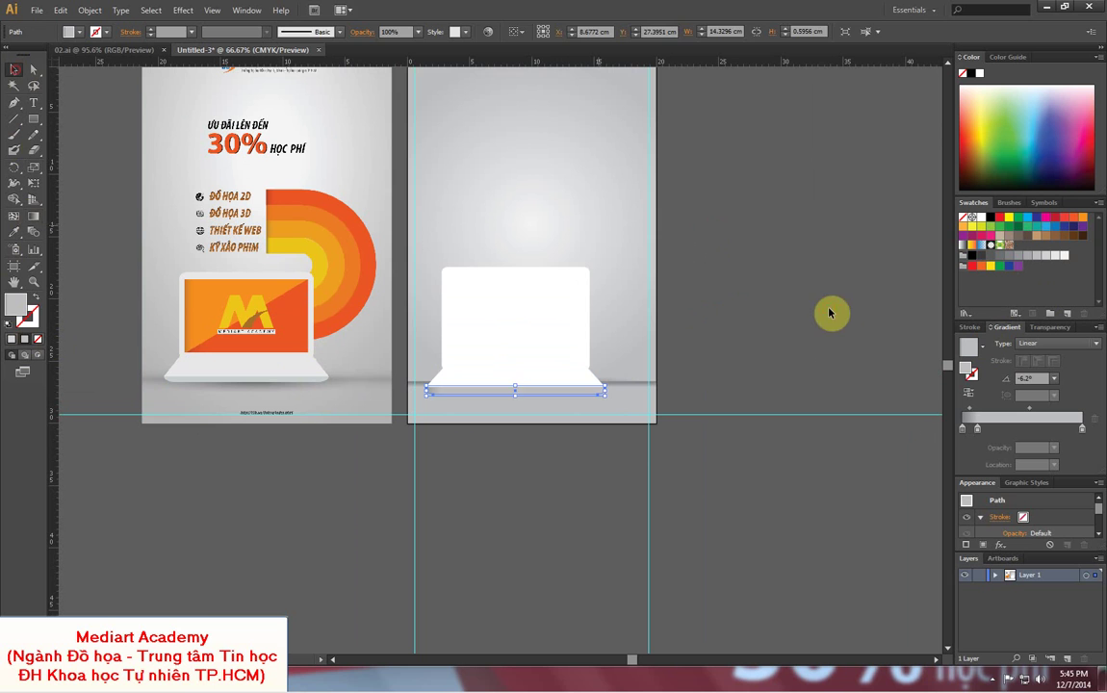
# - Drop grey swatches onto the strip's gradient stops
pyautogui.click(746, 280)
pyautogui.click(520, 391)
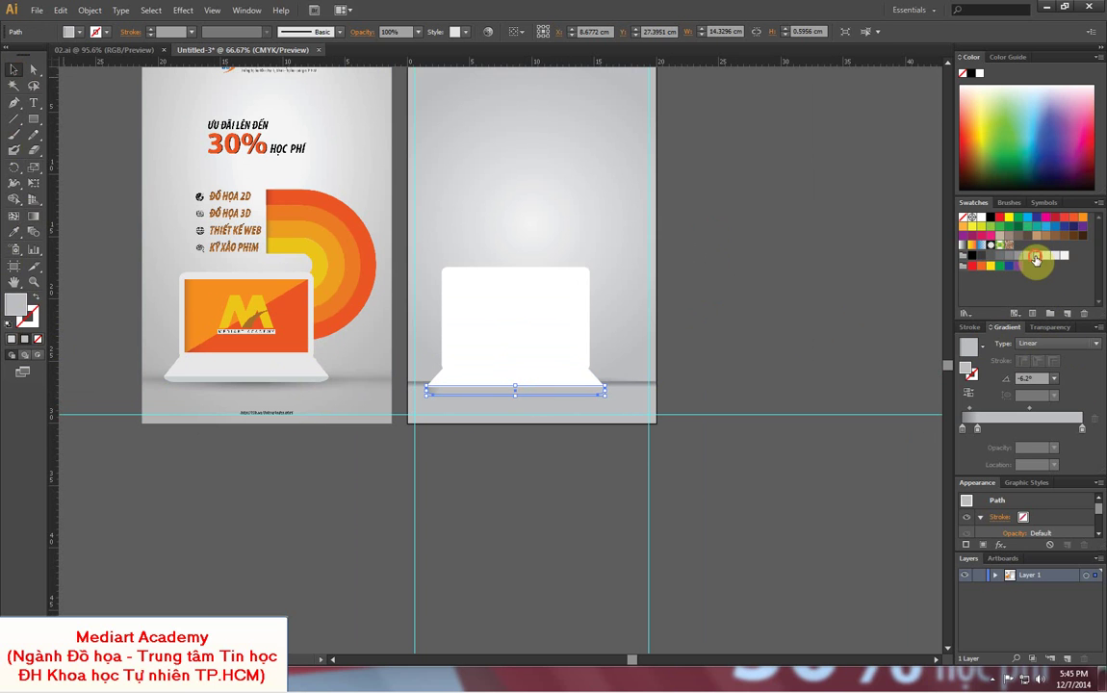
pyautogui.moveTo(1037, 255); pyautogui.dragTo(1088, 426)
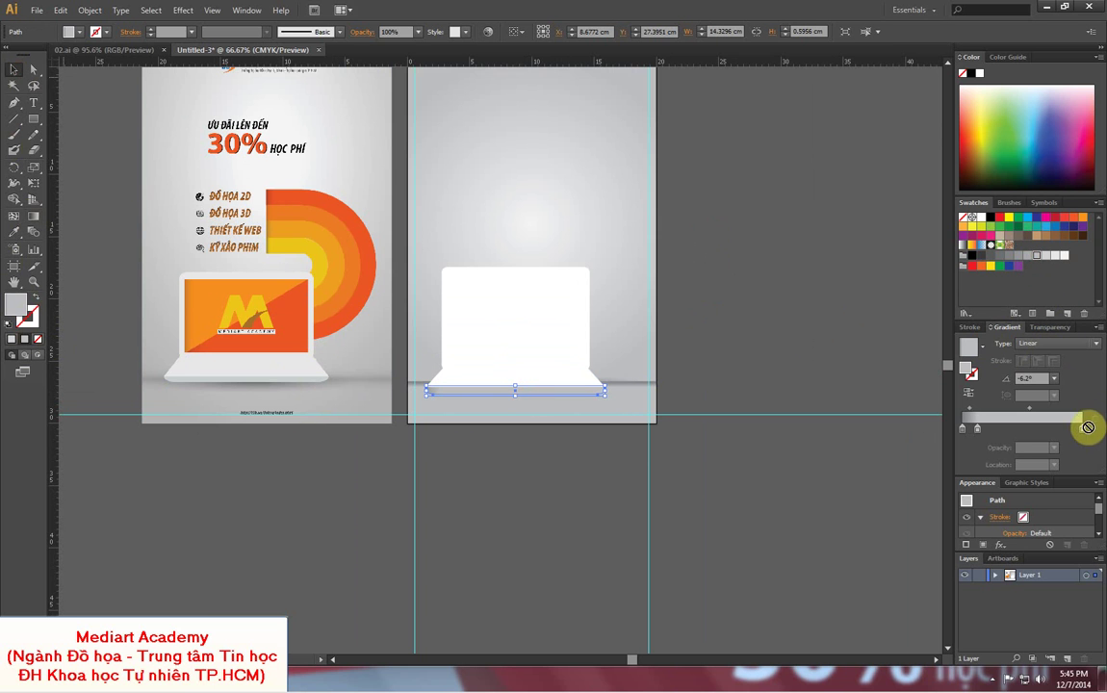
pyautogui.click(733, 332)
pyautogui.click(584, 392)
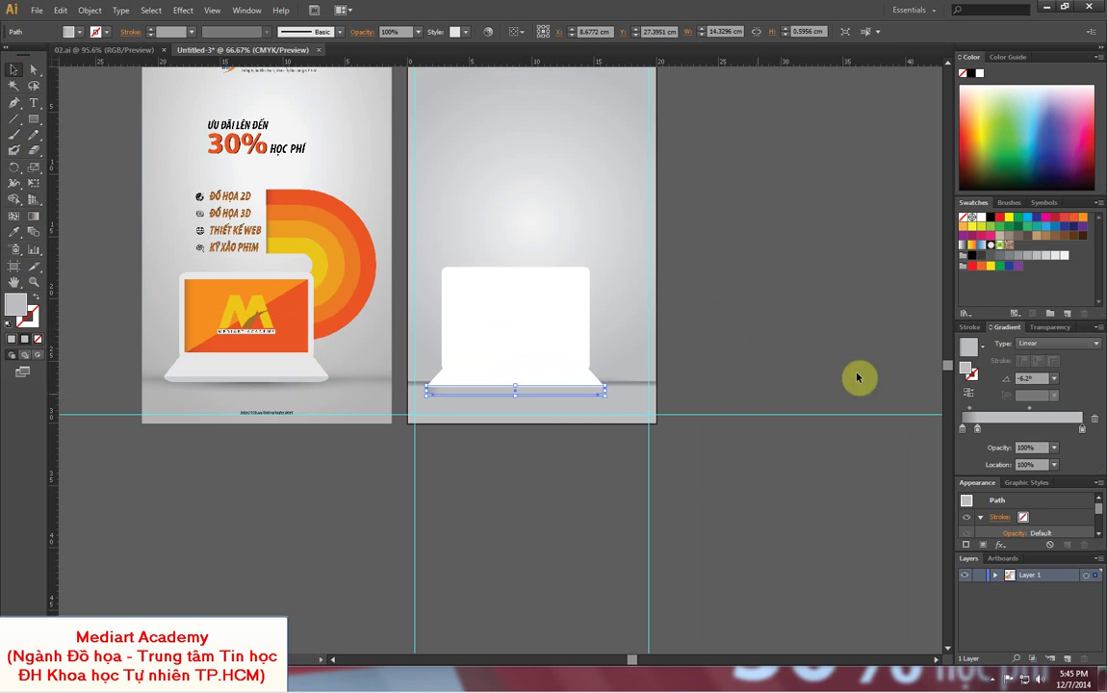
pyautogui.moveTo(1008, 254)
pyautogui.mouseDown()
pyautogui.moveTo(1099, 422)
pyautogui.moveTo(1087, 443)
pyautogui.mouseUp()
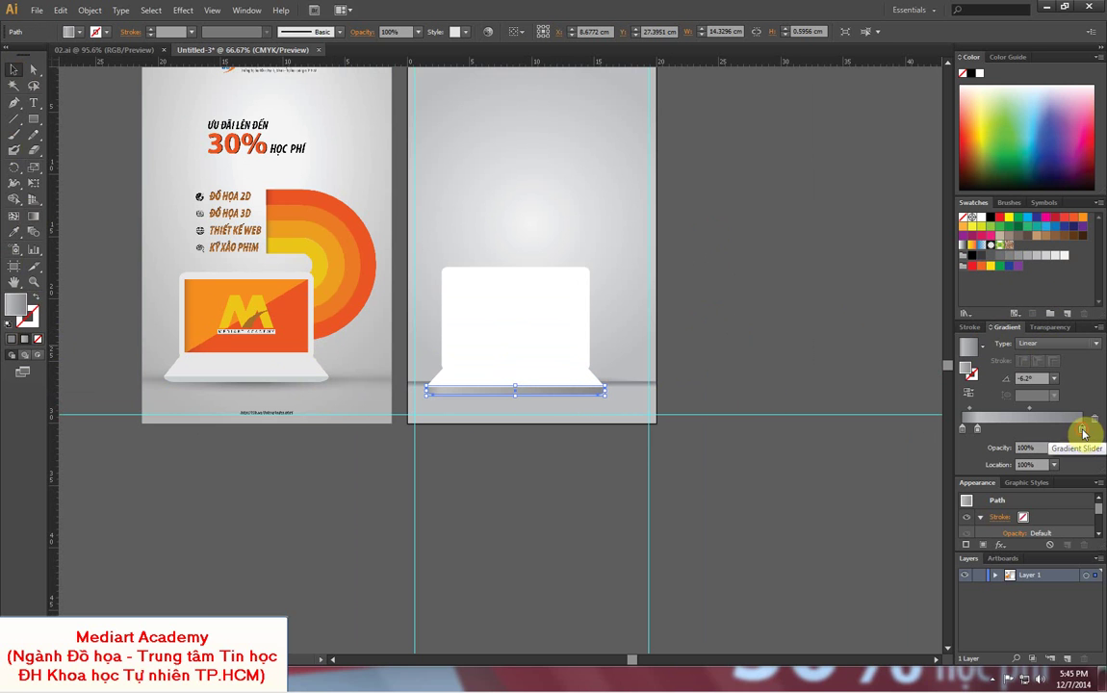
pyautogui.click(780, 282)
pyautogui.scroll(1, 773, 282)
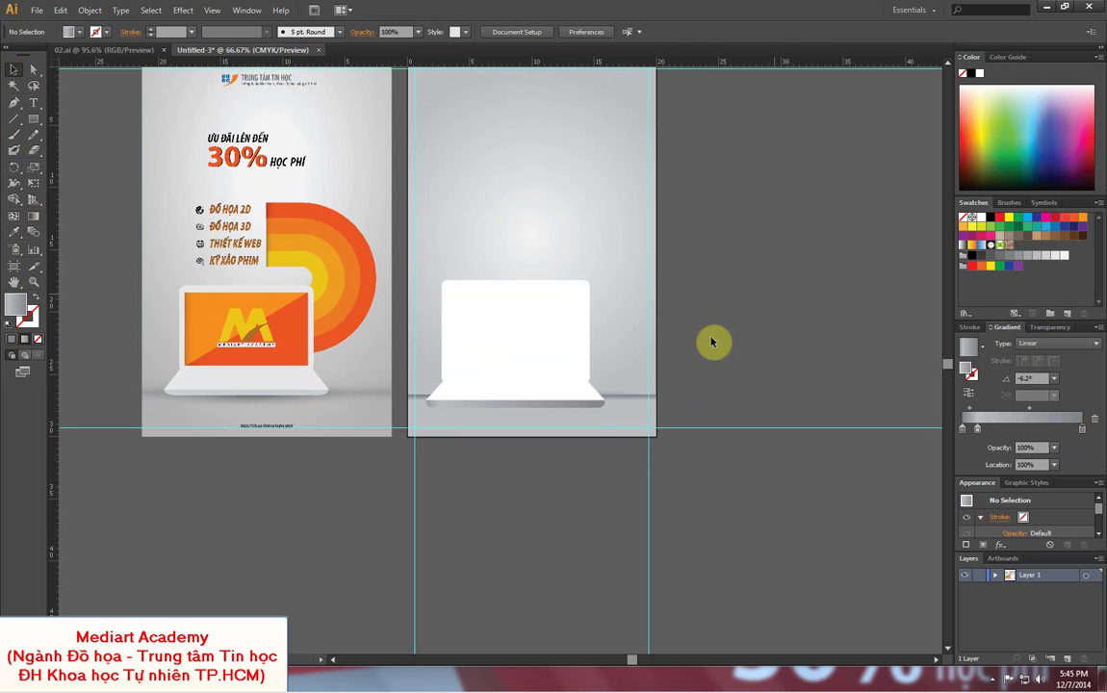
# - Make the right gradient stop white and the left grey, at −4.2°
pyautogui.click(597, 402)
pyautogui.moveTo(1063, 255); pyautogui.dragTo(1081, 428)
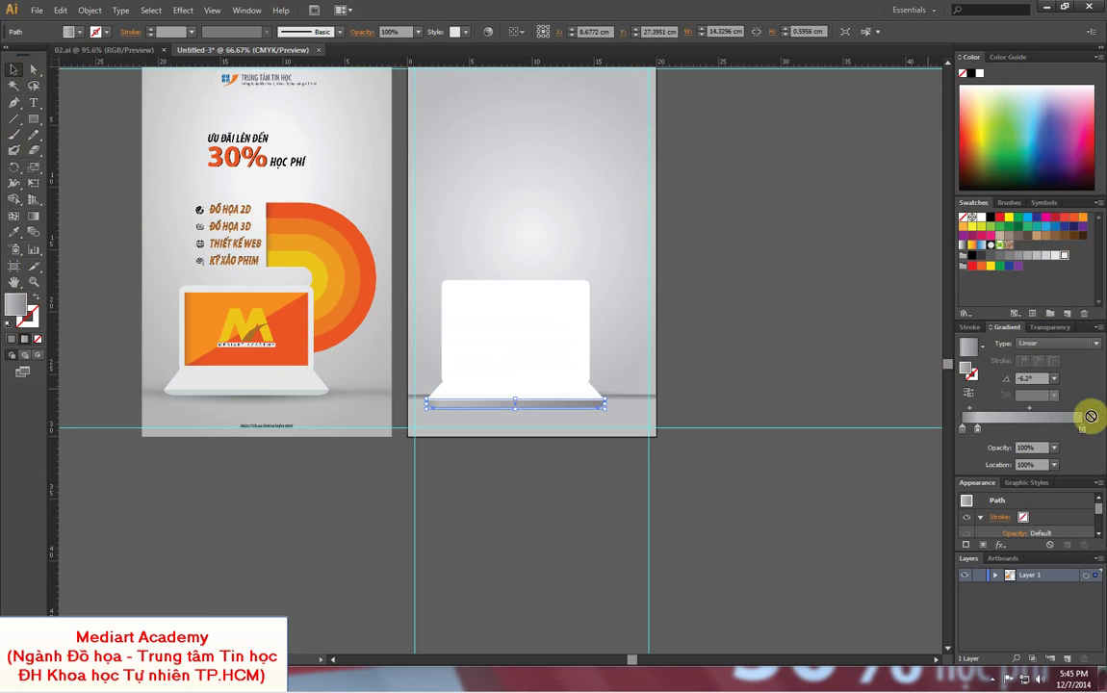
pyautogui.click(741, 313)
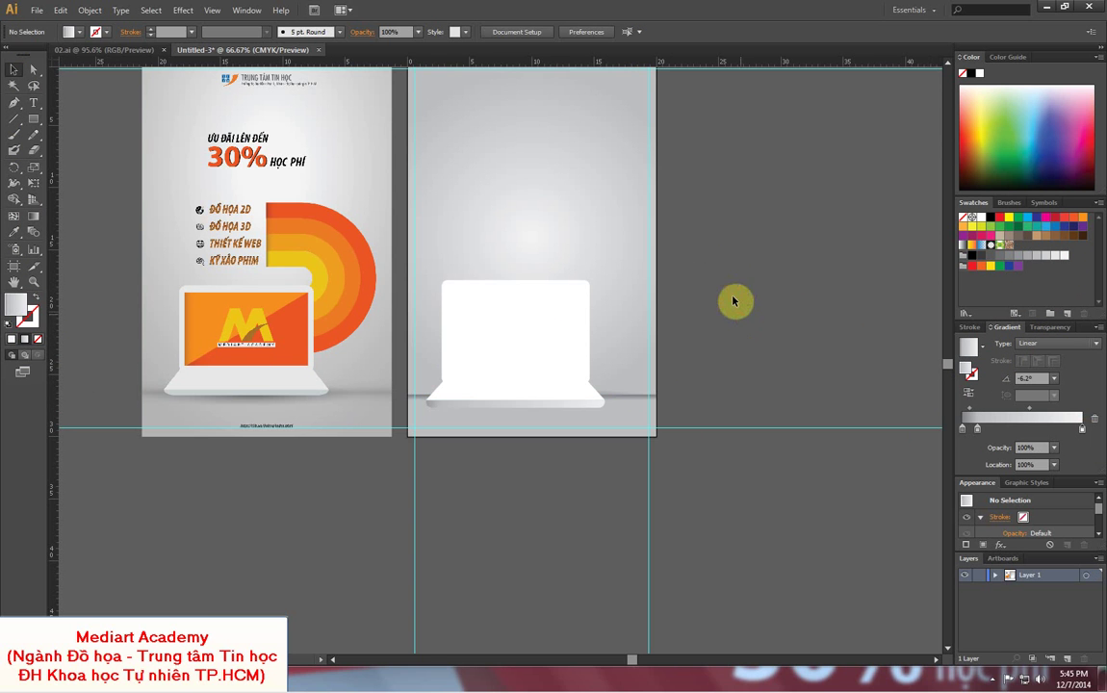
pyautogui.scroll(2, 741, 306)
pyautogui.click(545, 431)
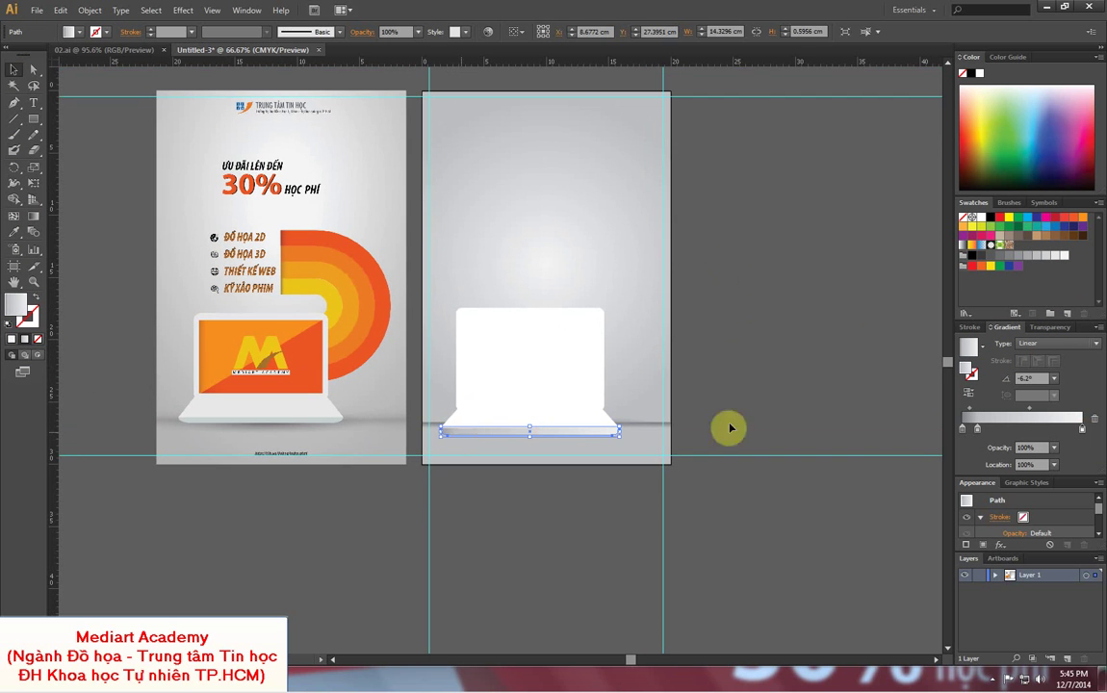
pyautogui.moveTo(1047, 263); pyautogui.dragTo(967, 430)
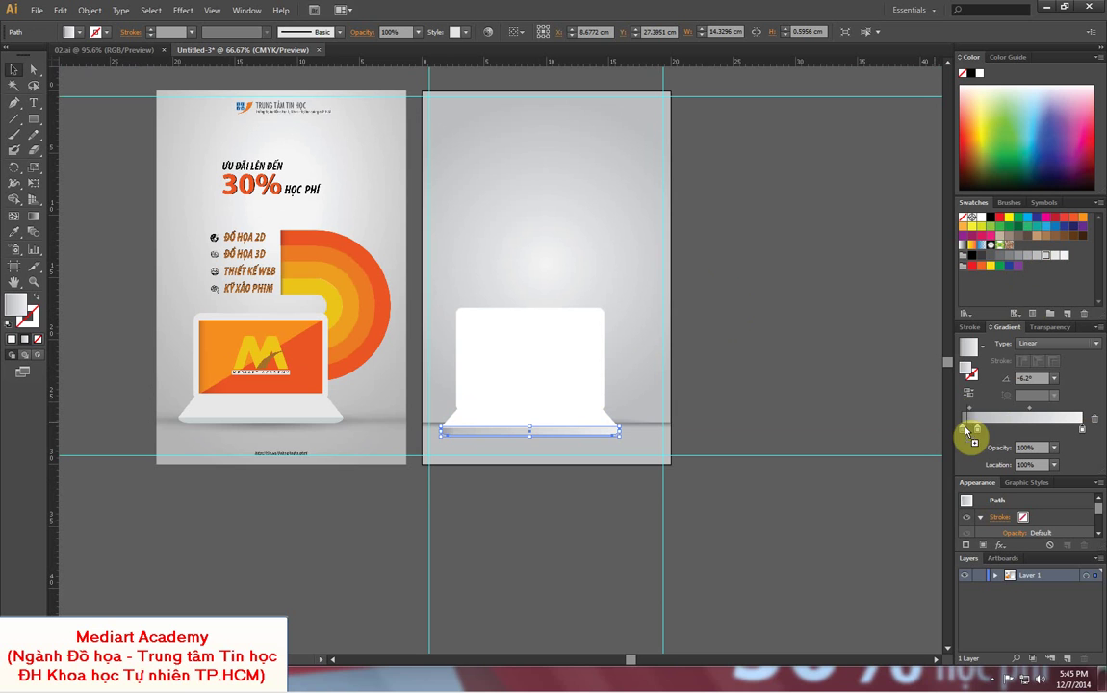
pyautogui.click(756, 279)
pyautogui.scroll(1, 752, 284)
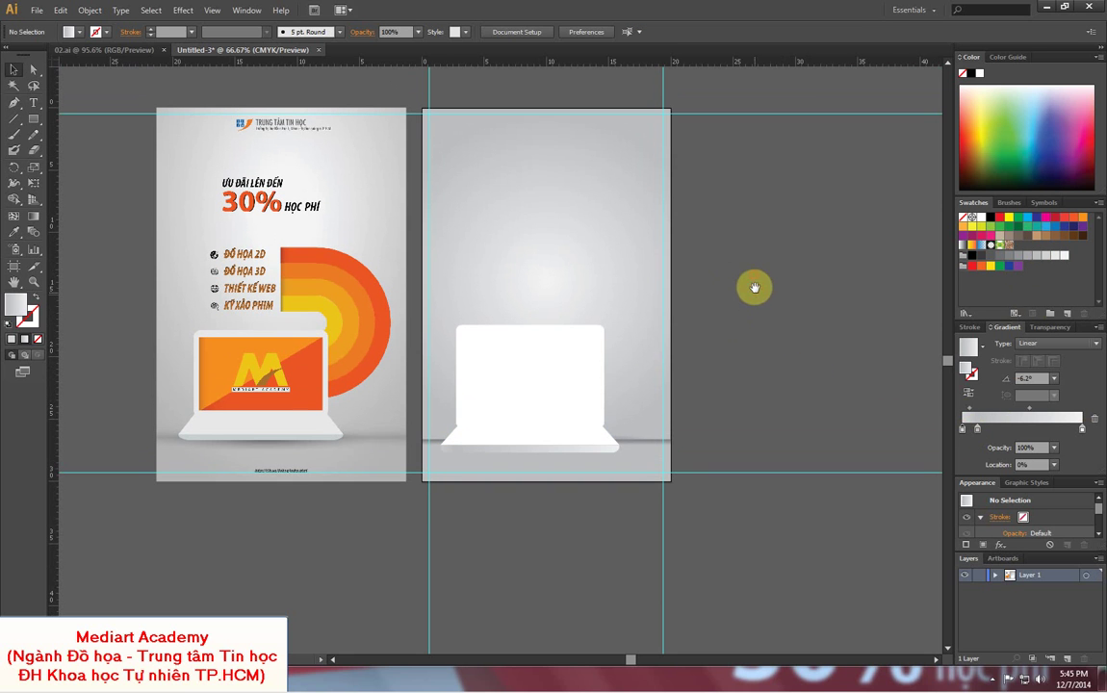
# - Draw an inner rectangle over the laptop screen
pyautogui.click(539, 383)
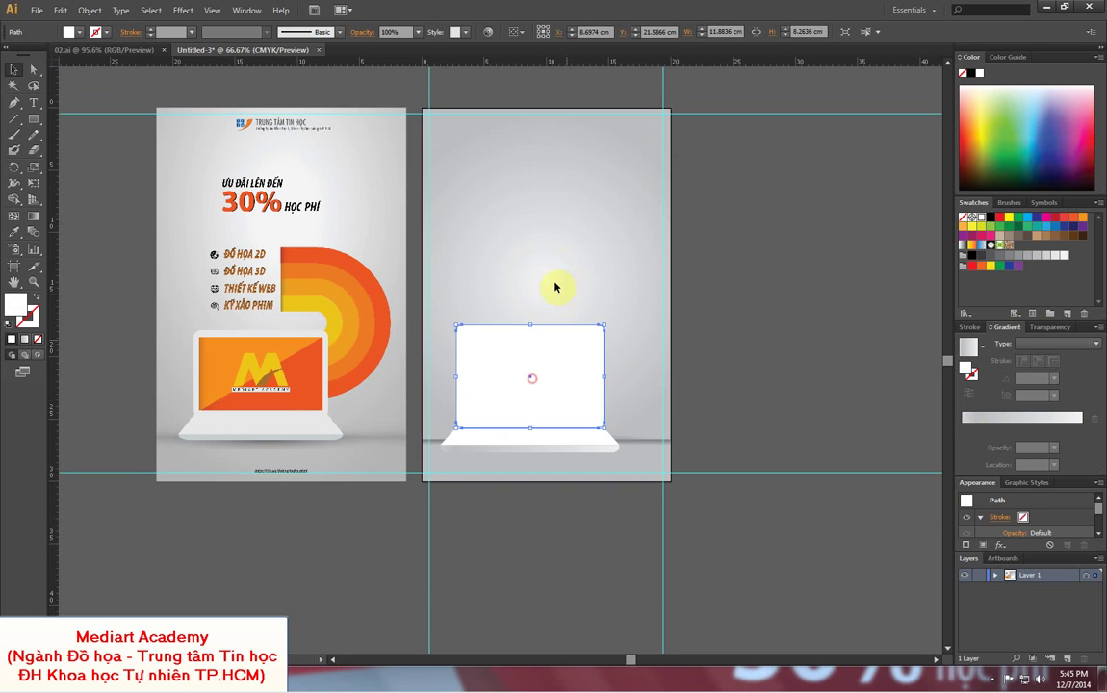
pyautogui.click(33, 123)
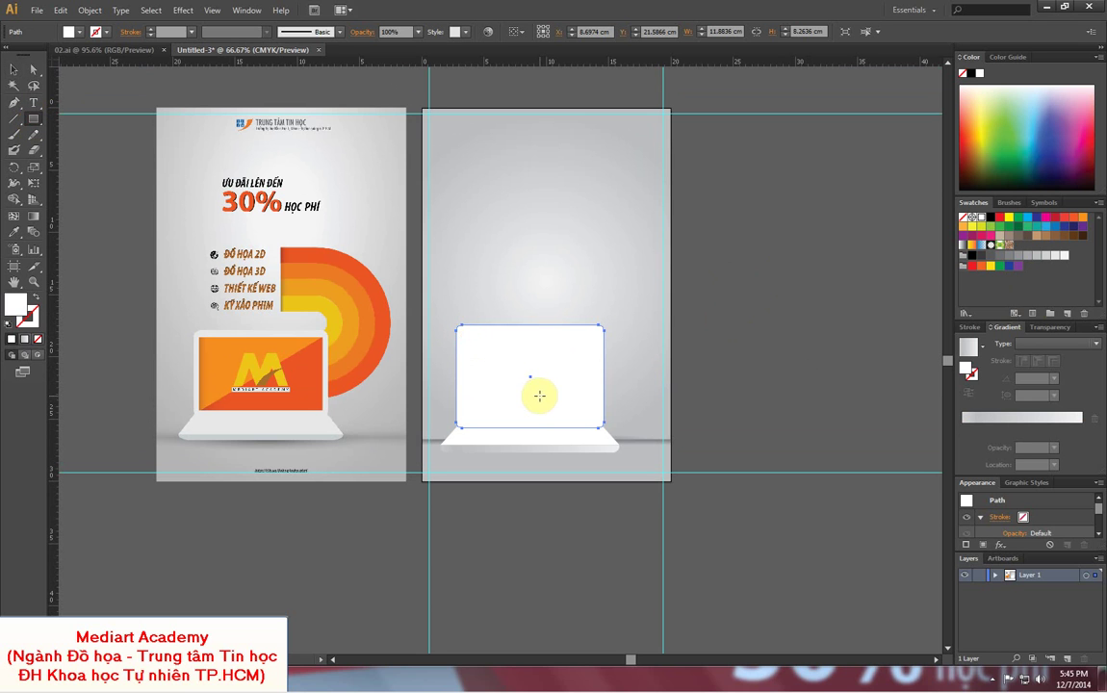
pyautogui.moveTo(464, 334); pyautogui.dragTo(596, 417)
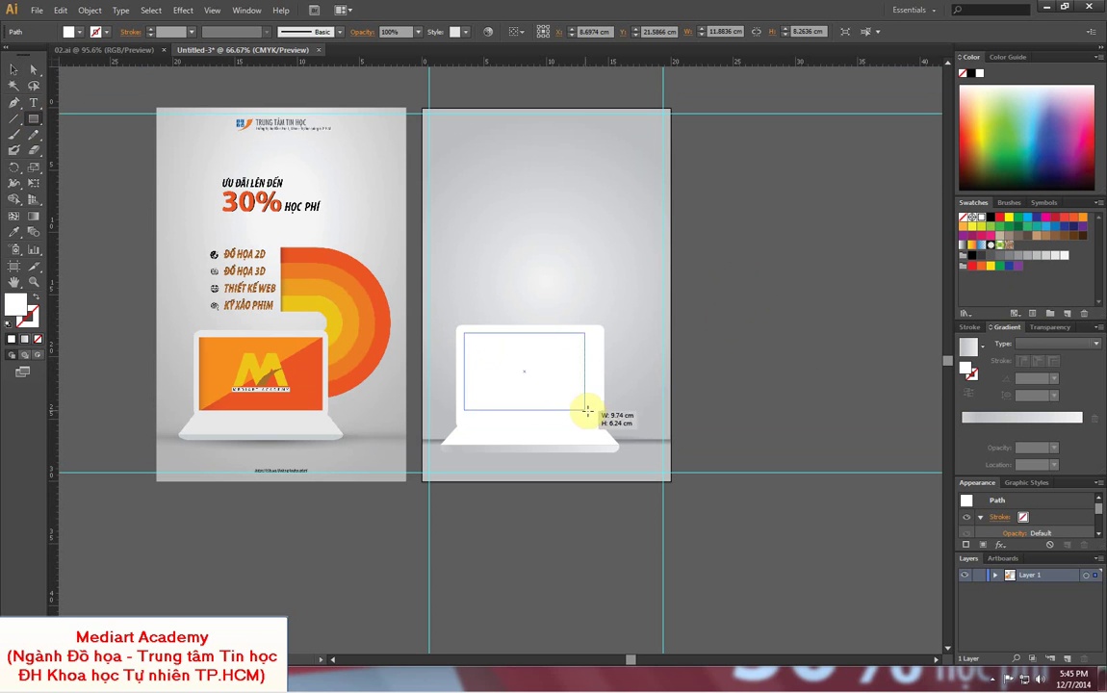
pyautogui.click(15, 69)
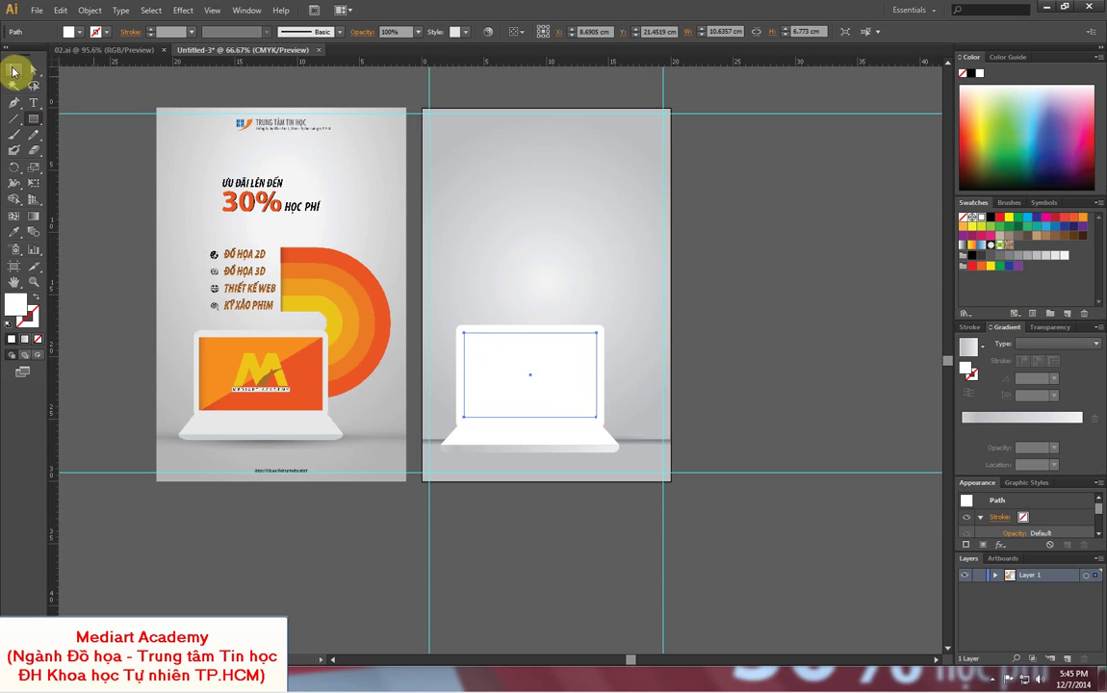
pyautogui.click(789, 263)
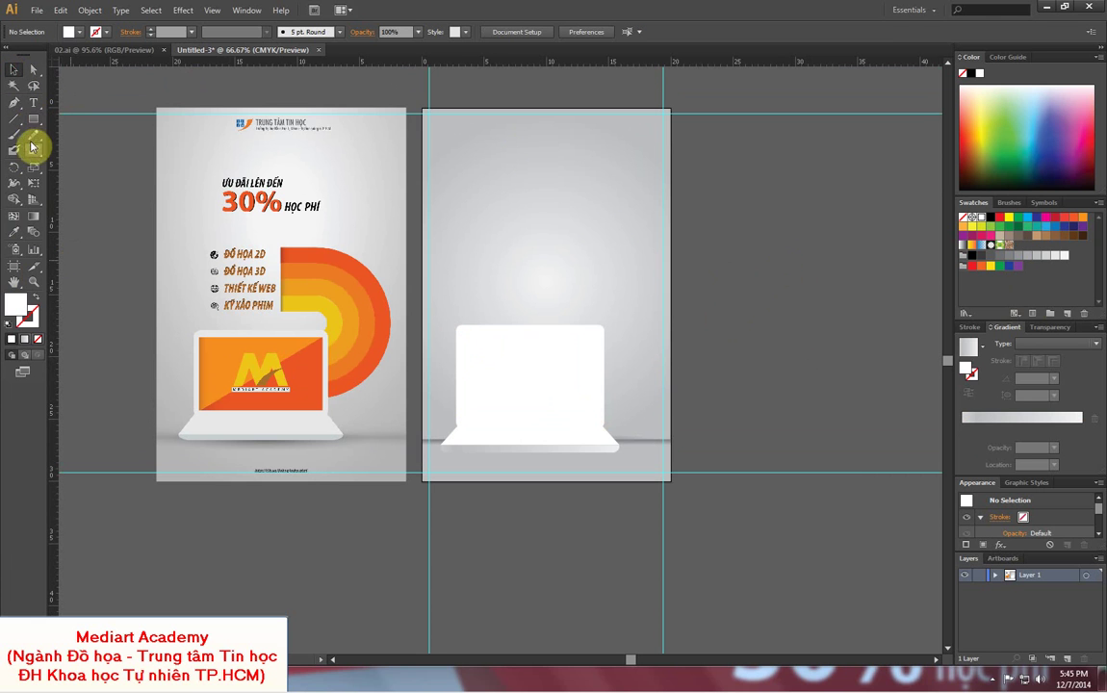
# - Sample the reference poster's red-orange with the Eyedropper, then select the screen rectangle
pyautogui.click(16, 229)
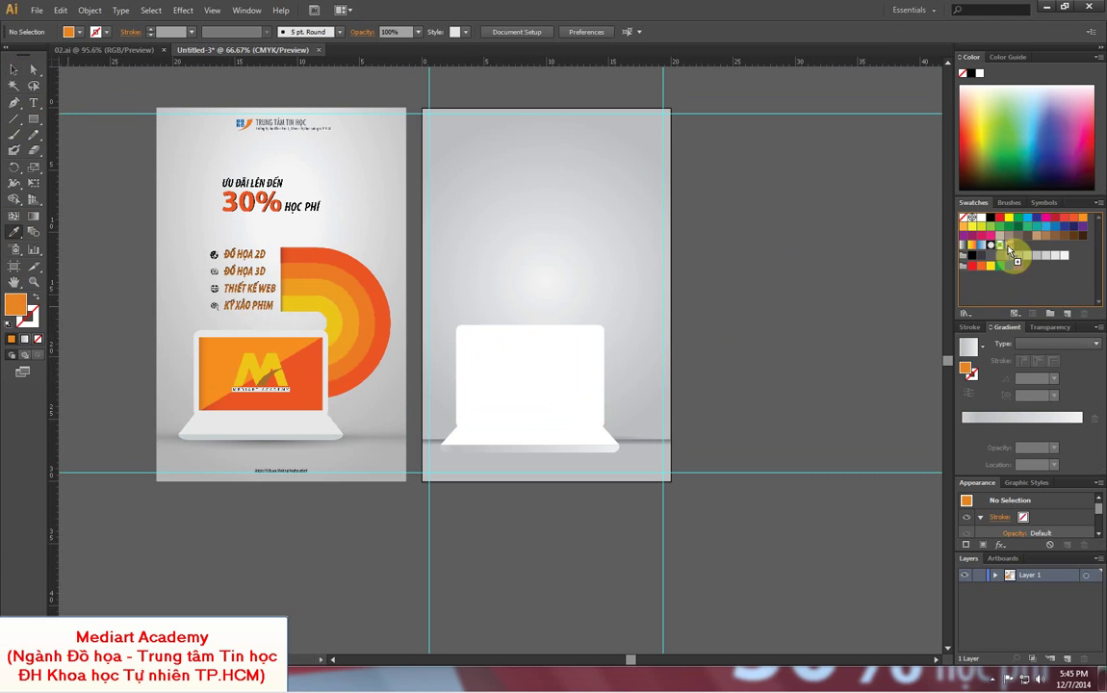
pyautogui.click(1017, 246)
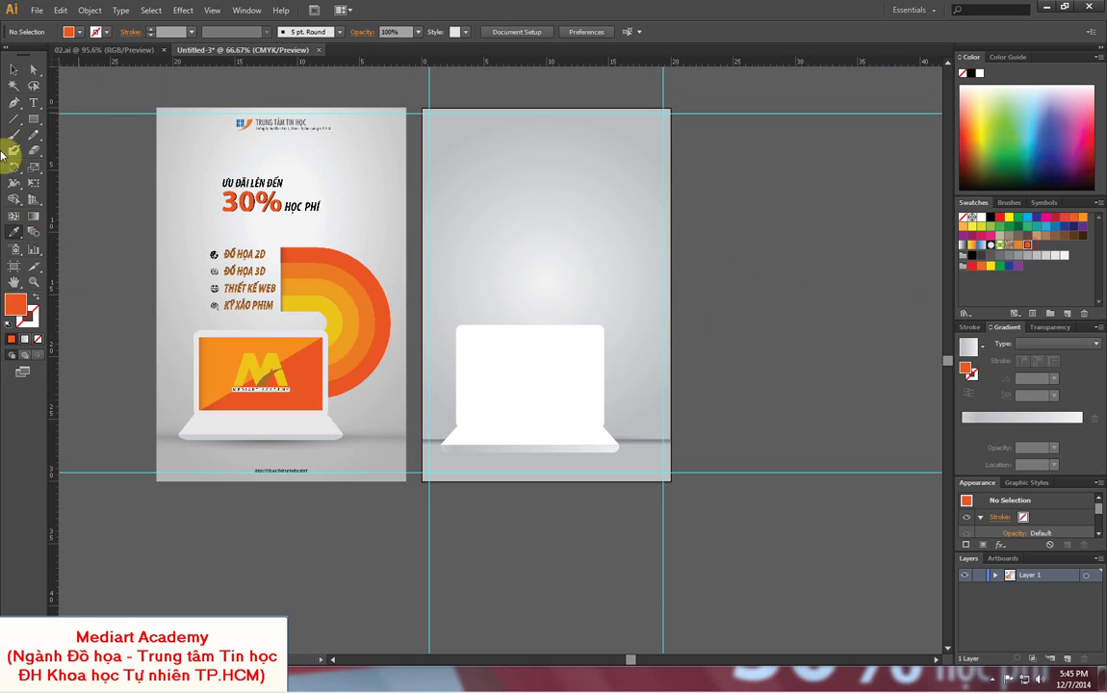
pyautogui.click(13, 69)
pyautogui.click(544, 412)
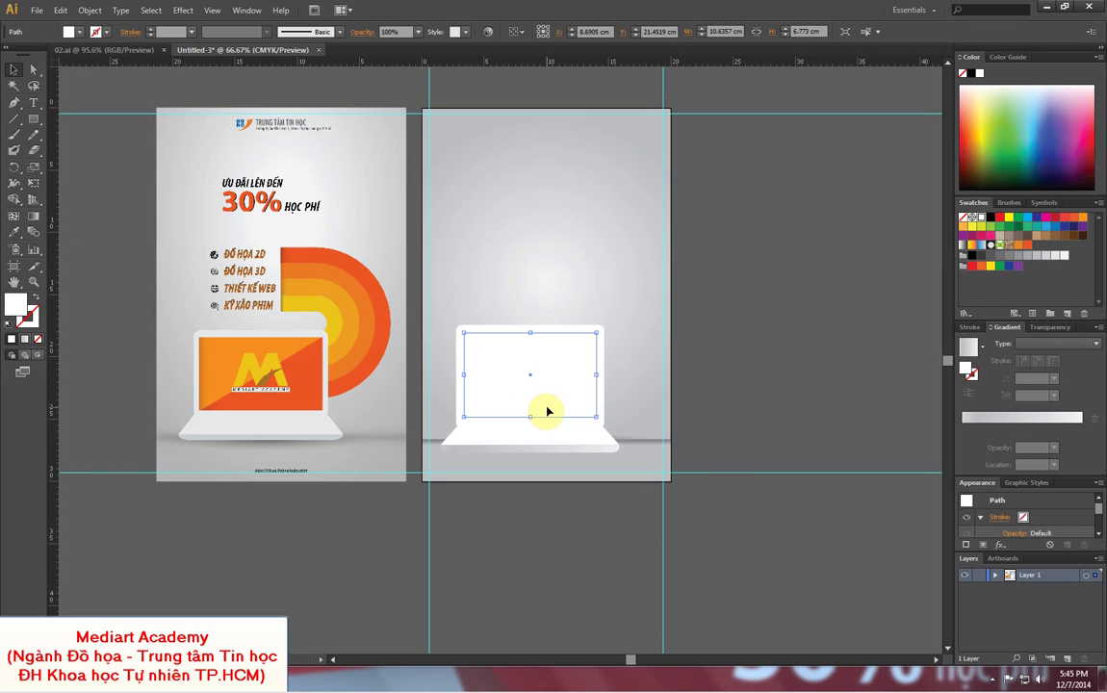
# - Fill the screen orange, cut it diagonally with Scissors, and colour the lower piece red-orange
pyautogui.click(1018, 244)
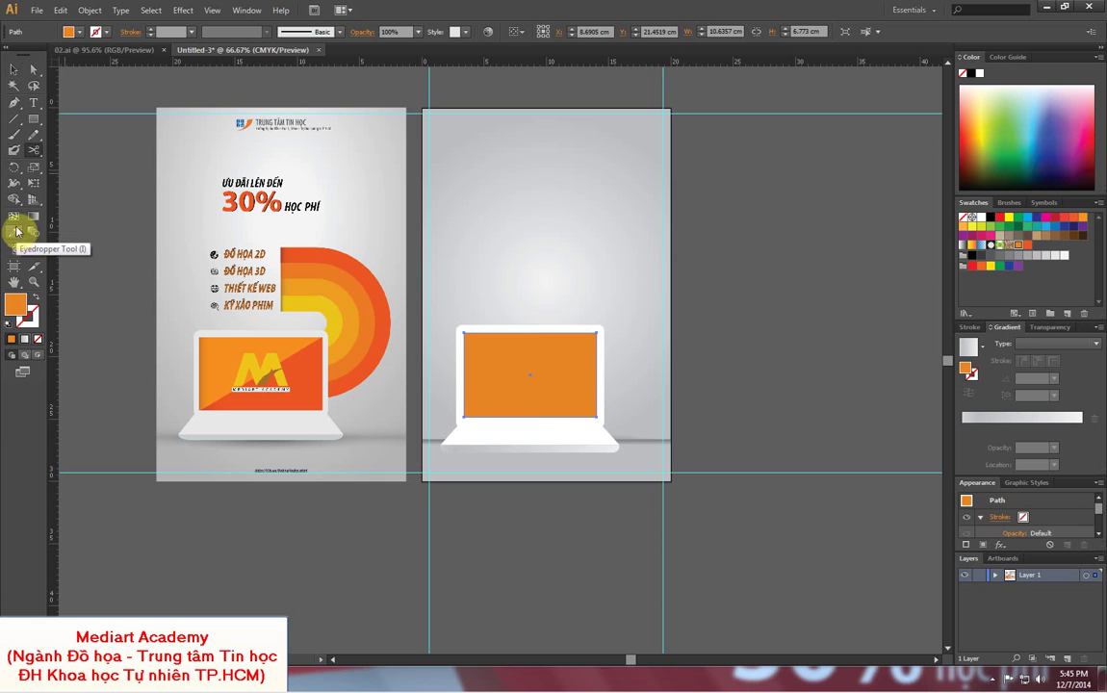
pyautogui.click(37, 150)
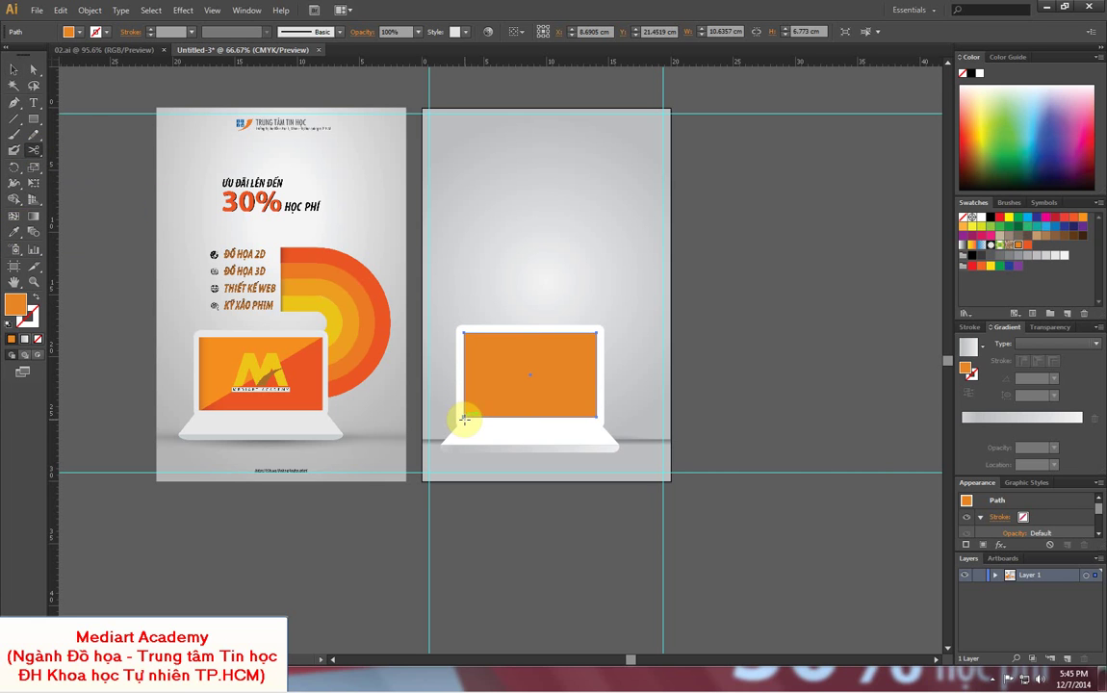
pyautogui.click(459, 421)
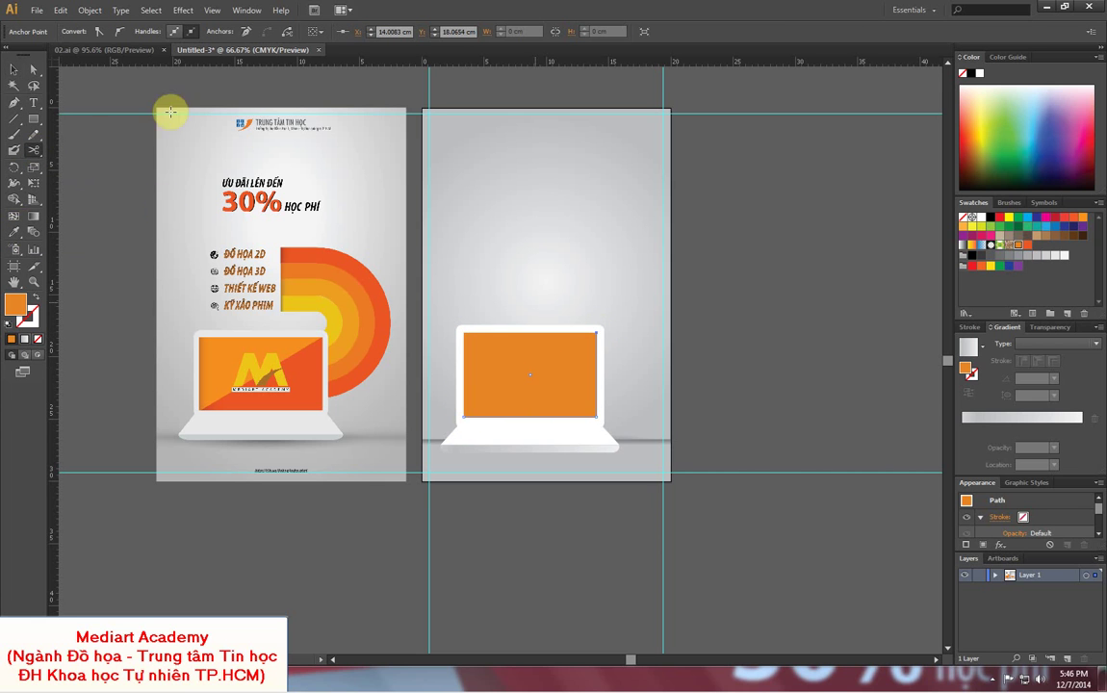
pyautogui.click(13, 69)
pyautogui.click(377, 263)
pyautogui.moveTo(502, 349); pyautogui.dragTo(504, 321)
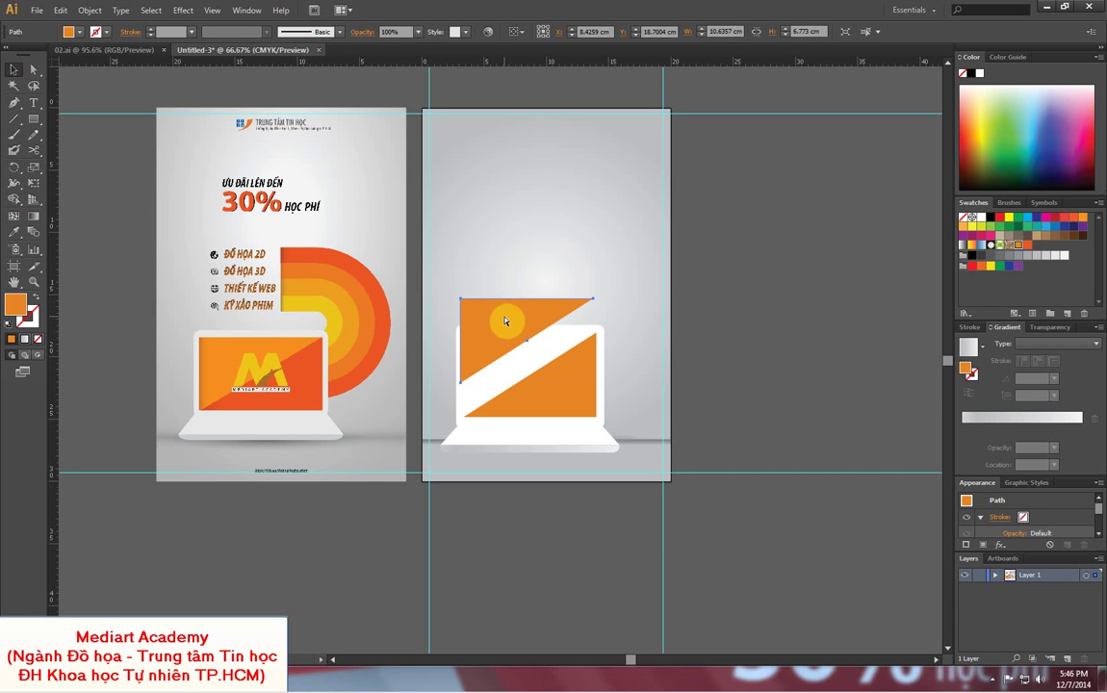
pyautogui.hotkey('ctrl', 'z')
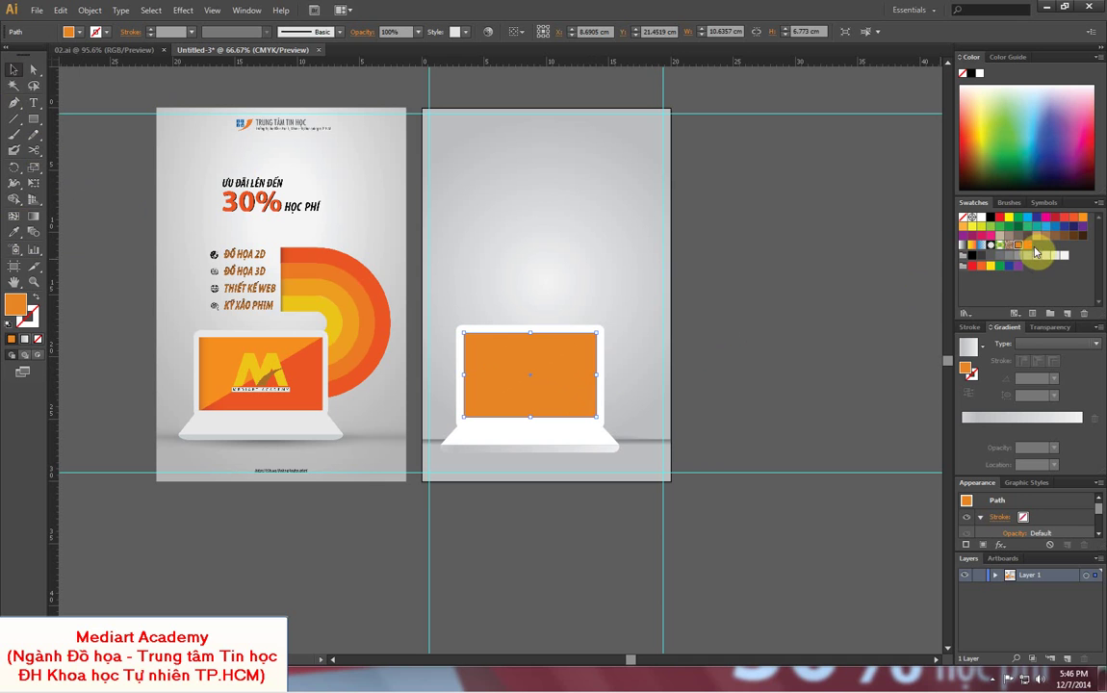
pyautogui.click(1028, 249)
pyautogui.click(783, 284)
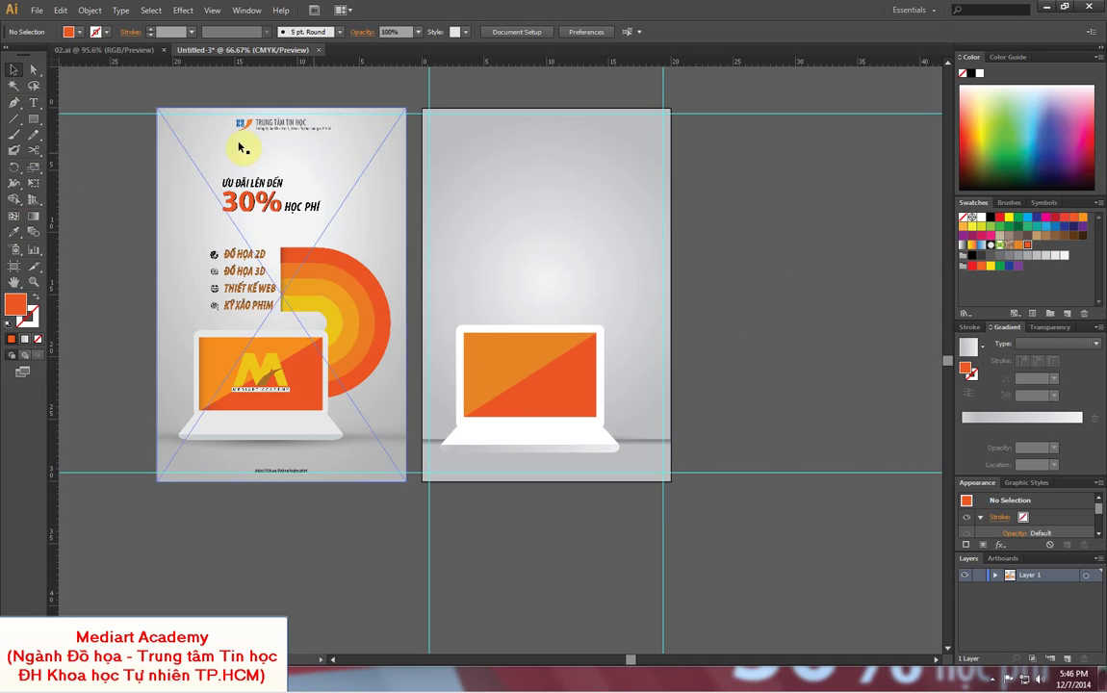
# - Place logo01.png from the Icon folder, enlarged and centred on the laptop screen
pyautogui.click(37, 10)
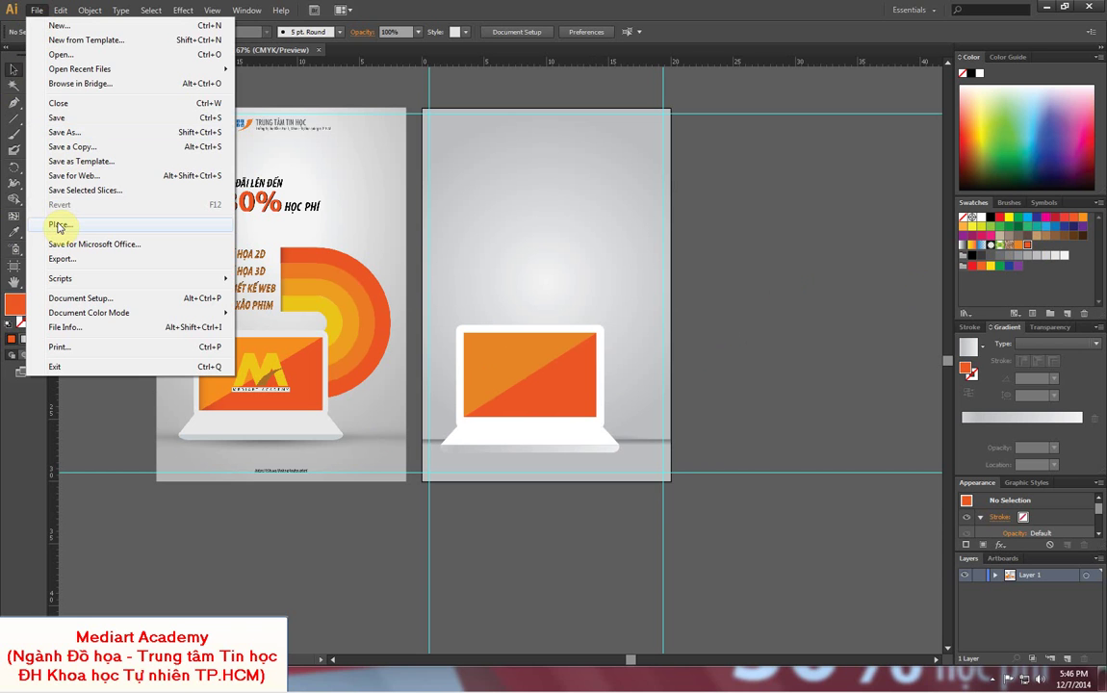
pyautogui.click(58, 227)
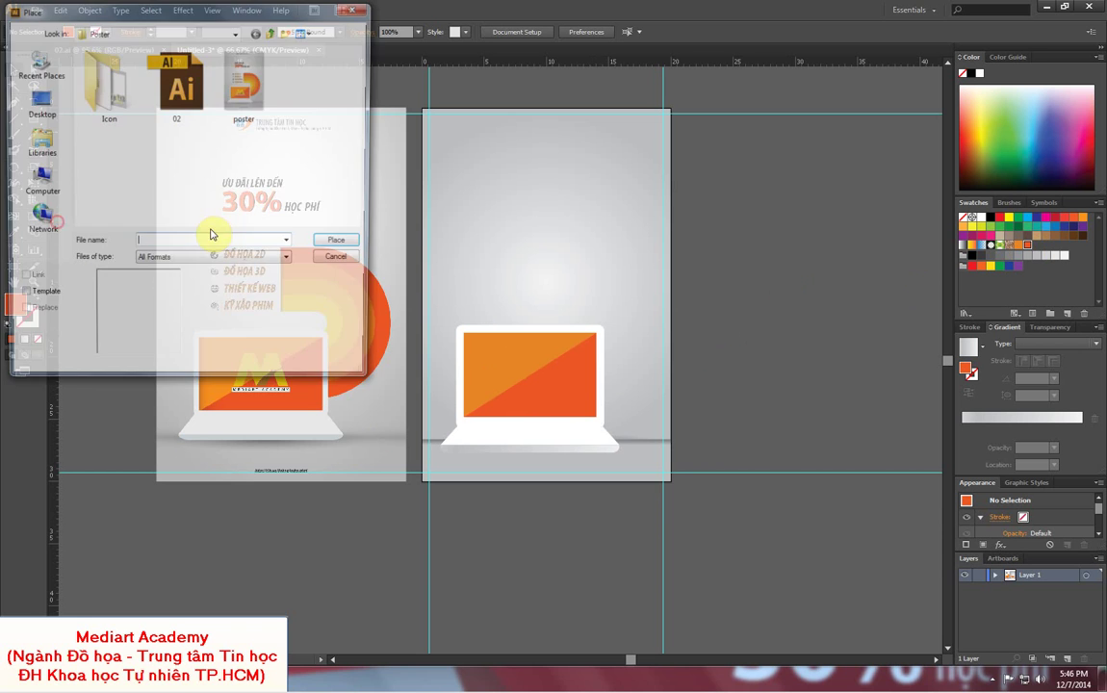
pyautogui.doubleClick(96, 77)
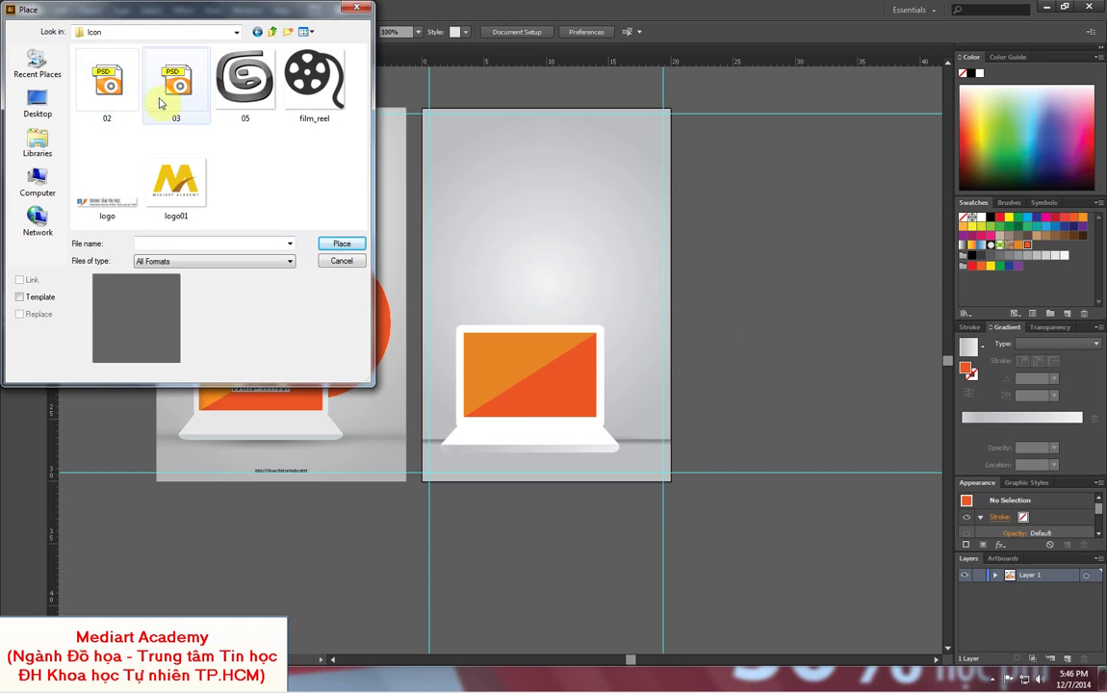
pyautogui.click(176, 191)
pyautogui.doubleClick(186, 201)
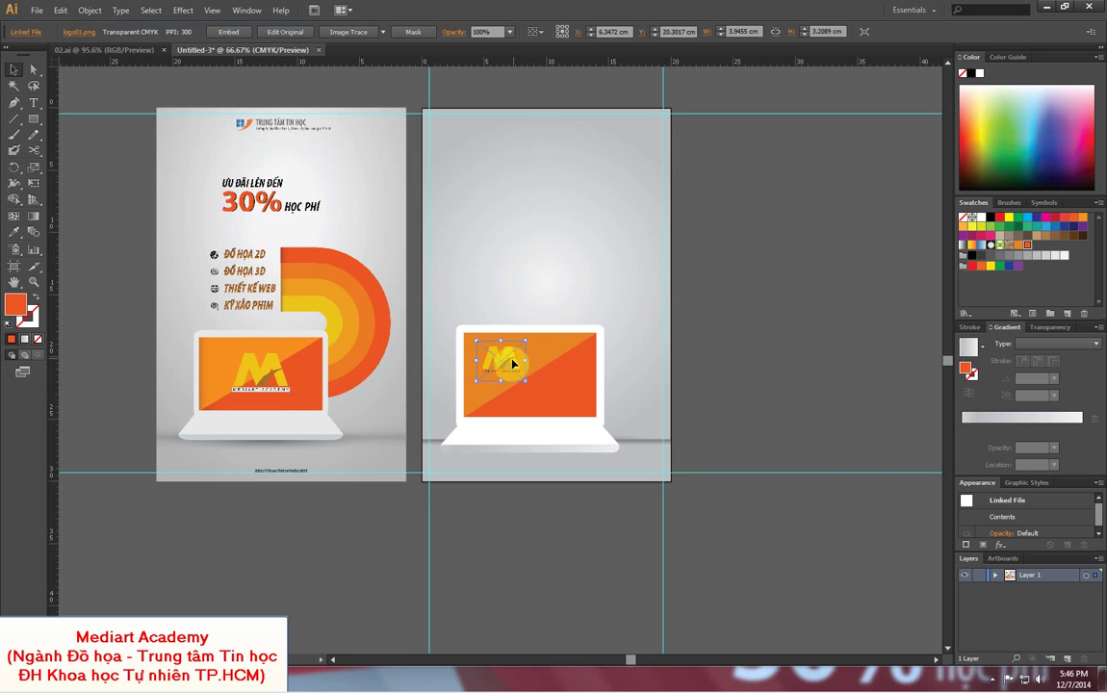
pyautogui.moveTo(539, 383); pyautogui.dragTo(568, 353)
pyautogui.click(654, 308)
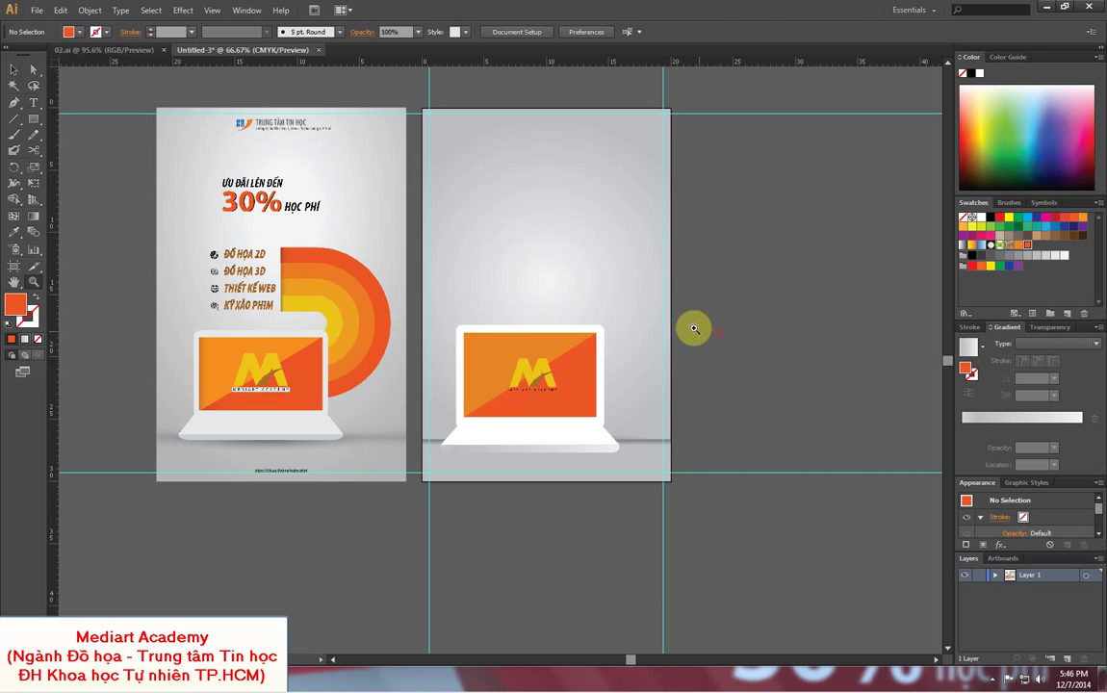
pyautogui.press('z')
pyautogui.moveTo(624, 262); pyautogui.dragTo(372, 447)
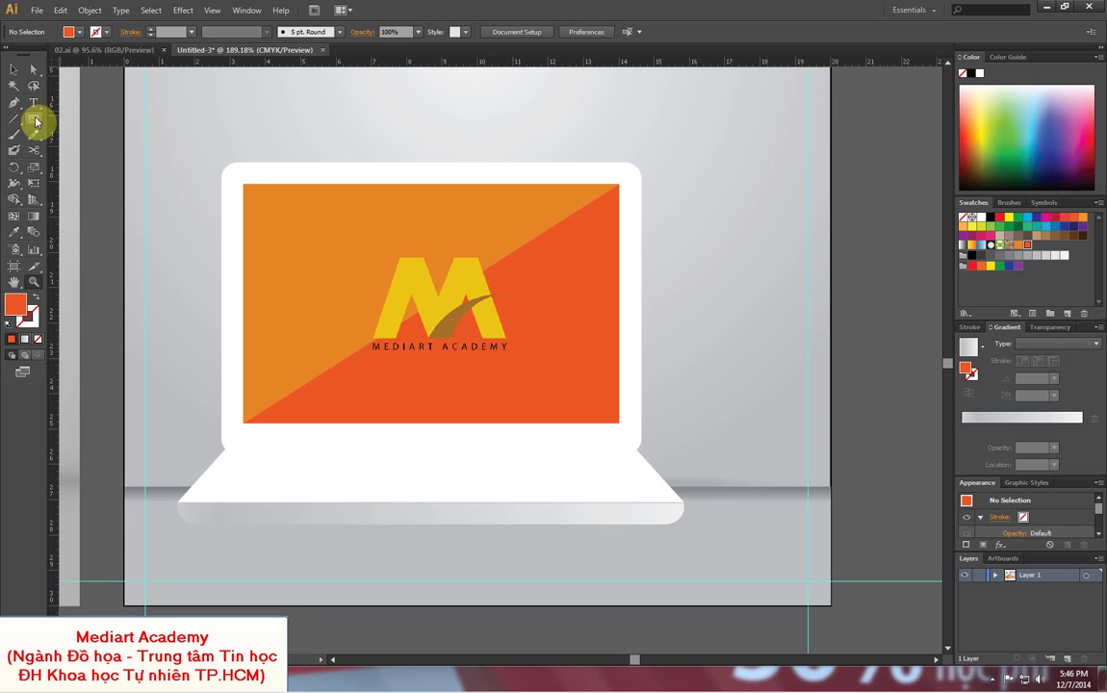
pyautogui.click(33, 118)
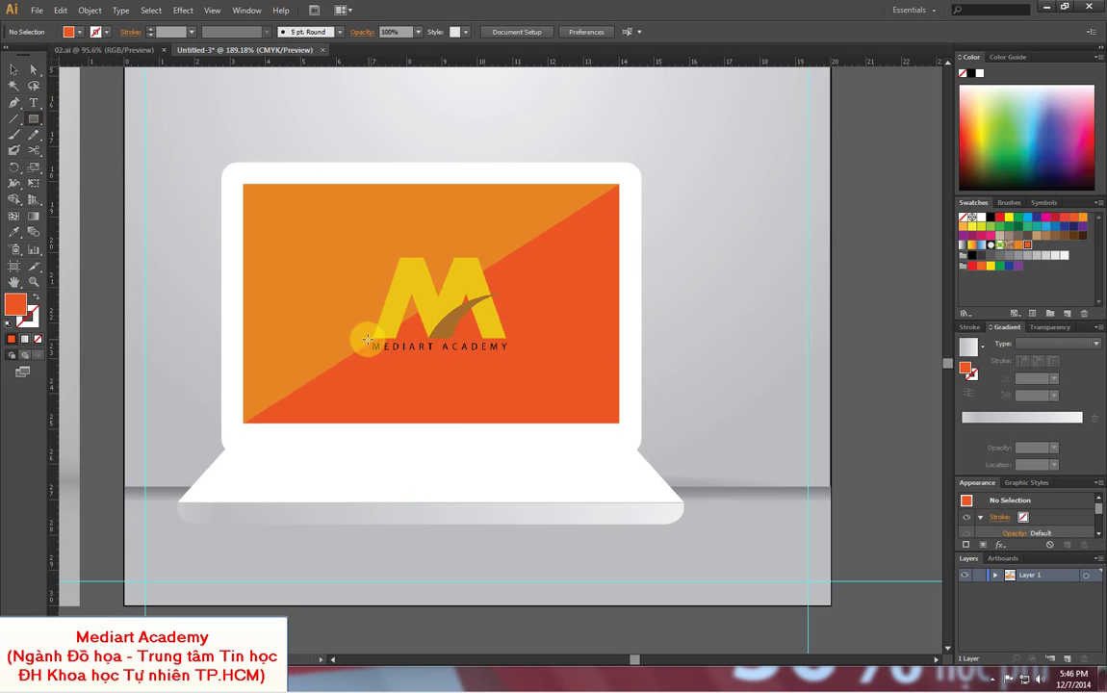
# - Put a white 4.08 × 0.48 cm bar behind the MEDIART ACADEMY lettering
pyautogui.moveTo(366, 339); pyautogui.dragTo(510, 358)
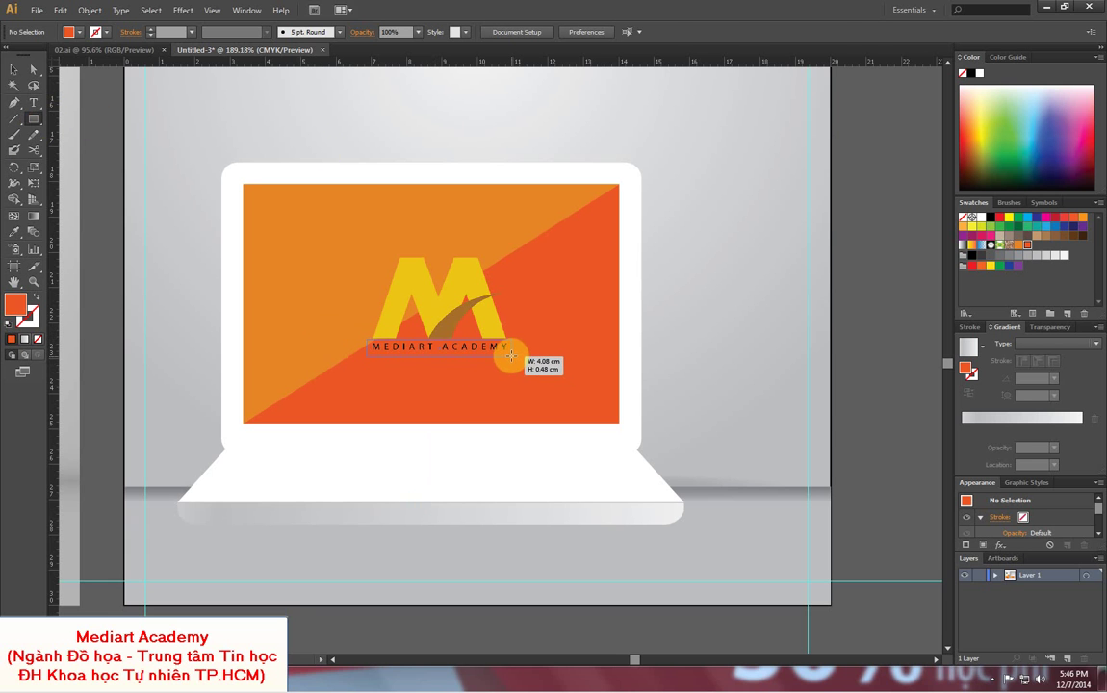
pyautogui.click(14, 69)
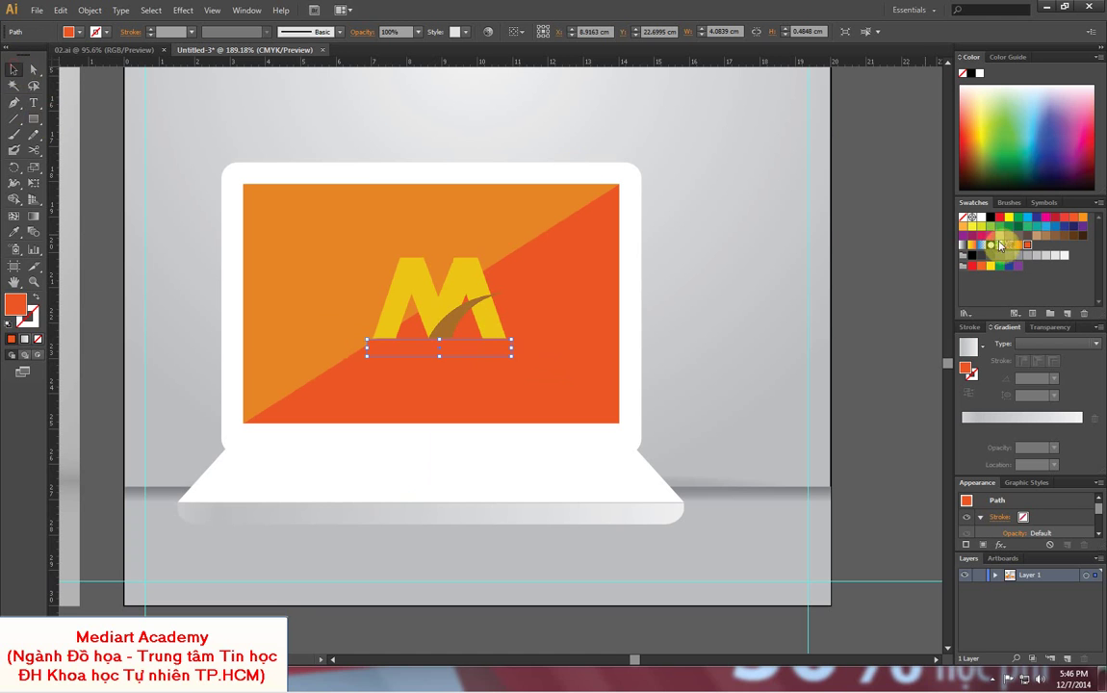
pyautogui.click(981, 219)
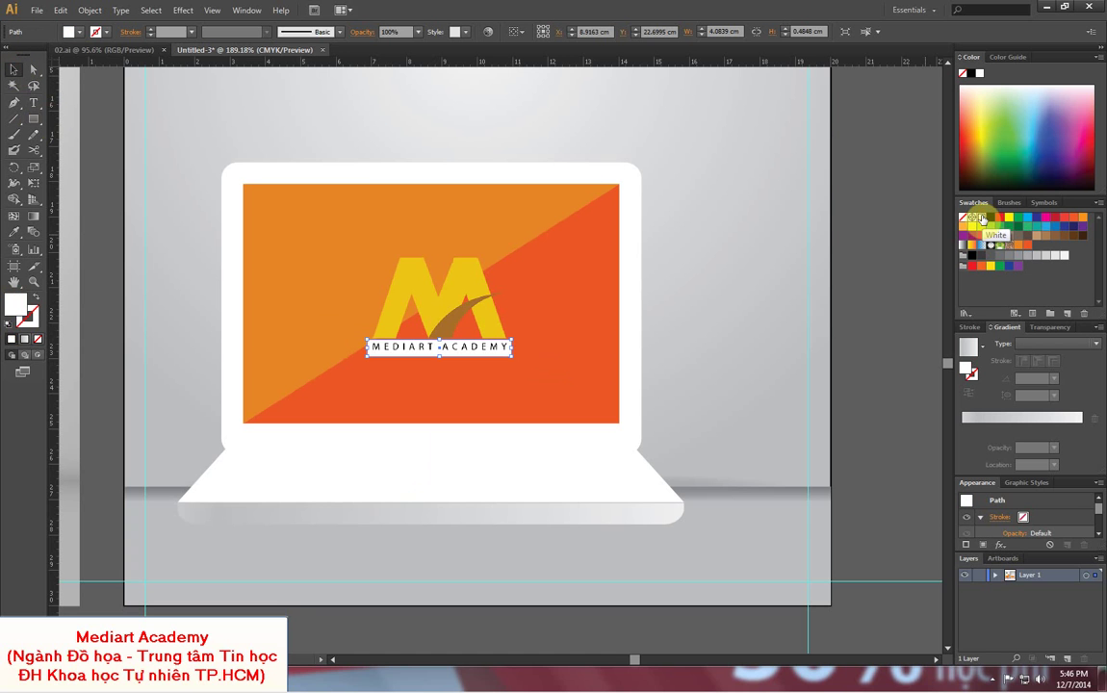
pyautogui.press('z')
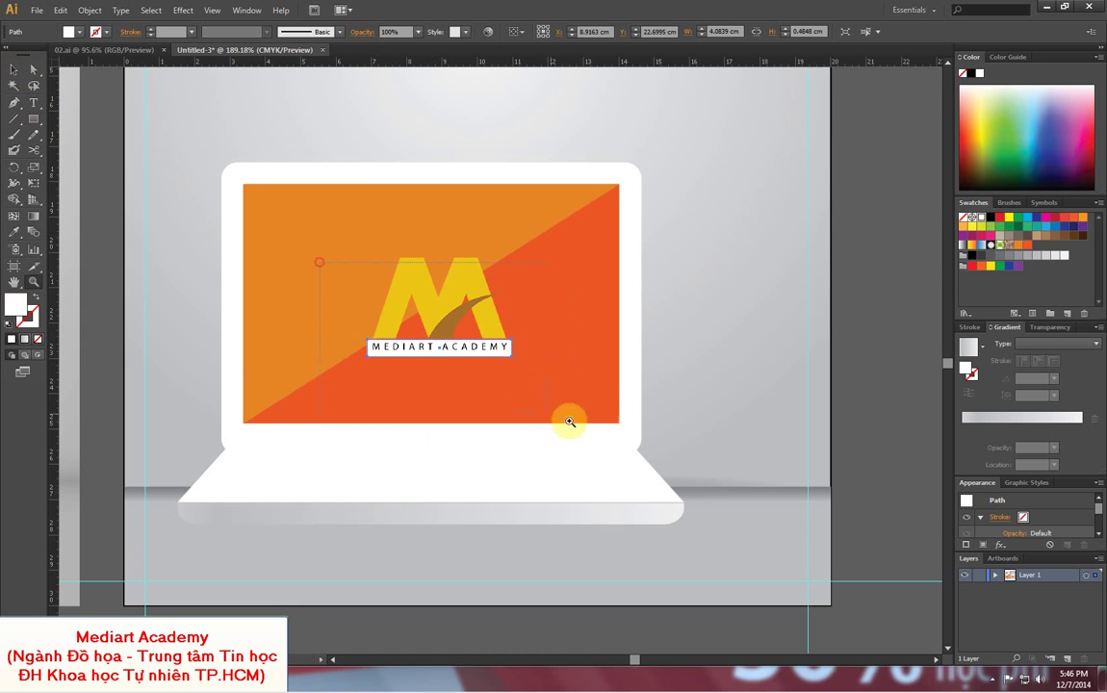
pyautogui.moveTo(321, 259); pyautogui.dragTo(570, 421)
pyautogui.click(17, 74)
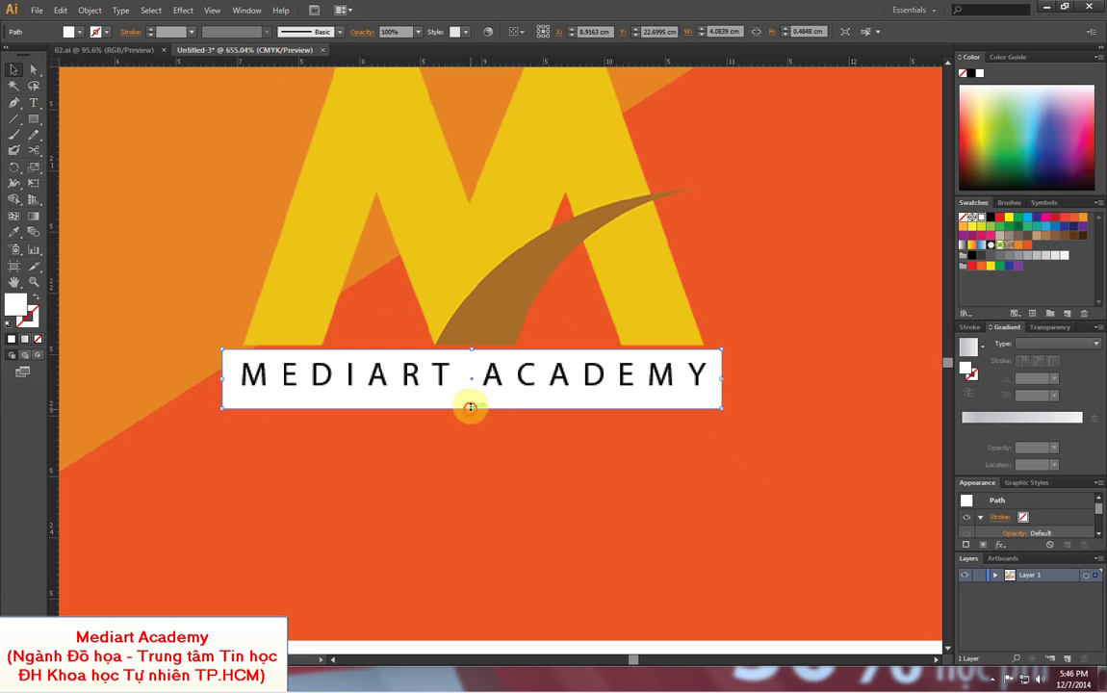
pyautogui.moveTo(471, 408); pyautogui.dragTo(469, 400)
pyautogui.click(741, 243)
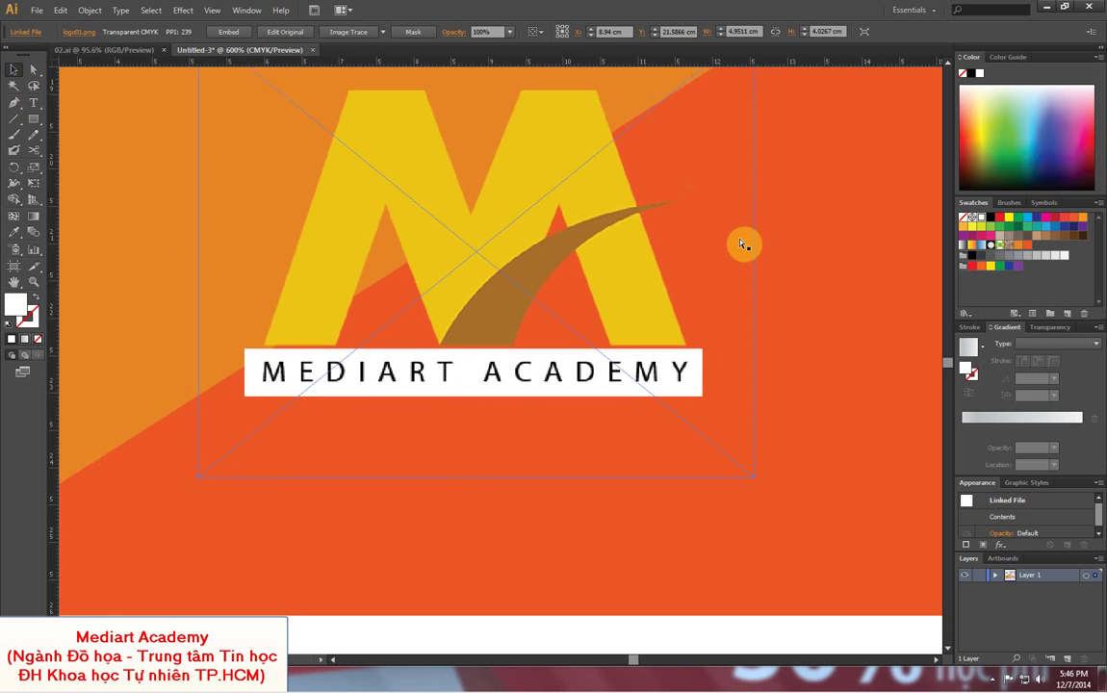
pyautogui.hotkey('ctrl', '1')
pyautogui.hotkey('ctrl', '-')
# - Give the orange screen triangle a linear gradient with orange at both ends
pyautogui.click(616, 289)
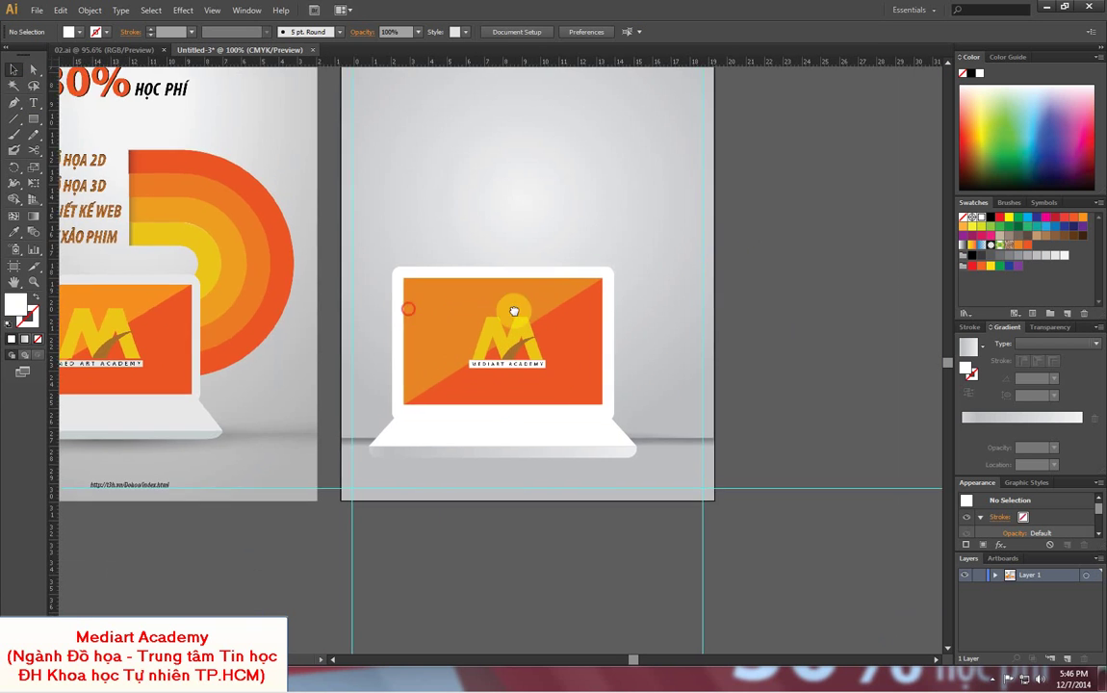
pyautogui.hscroll(-3, 529, 327)
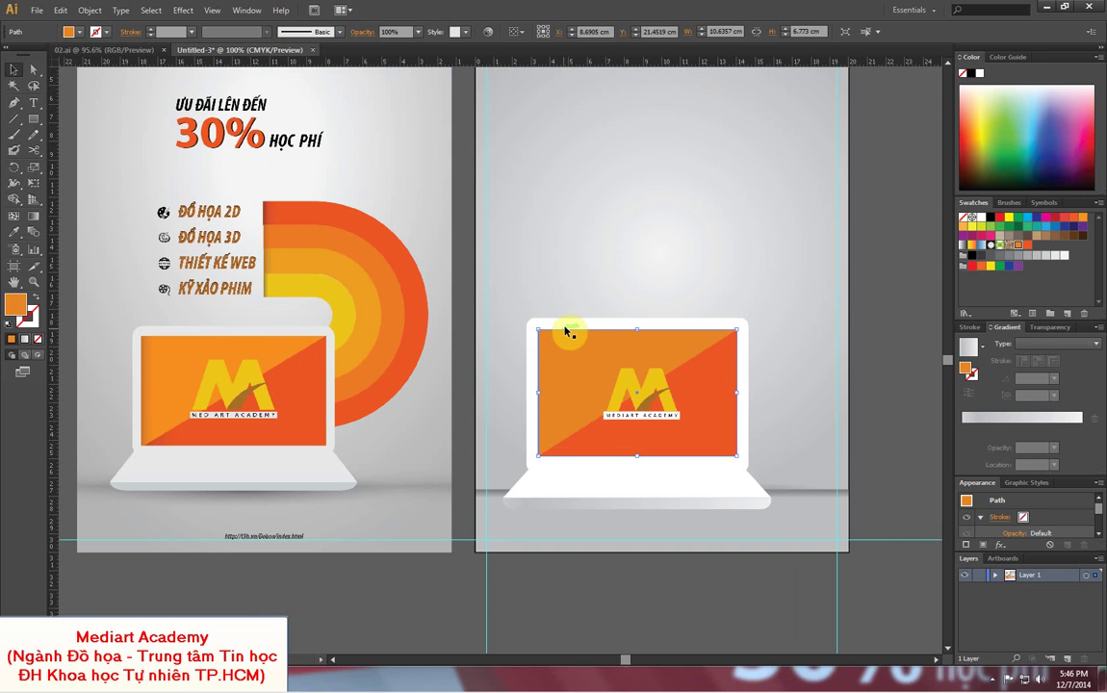
pyautogui.moveTo(557, 349); pyautogui.dragTo(629, 289)
pyautogui.hotkey('ctrl', 'z')
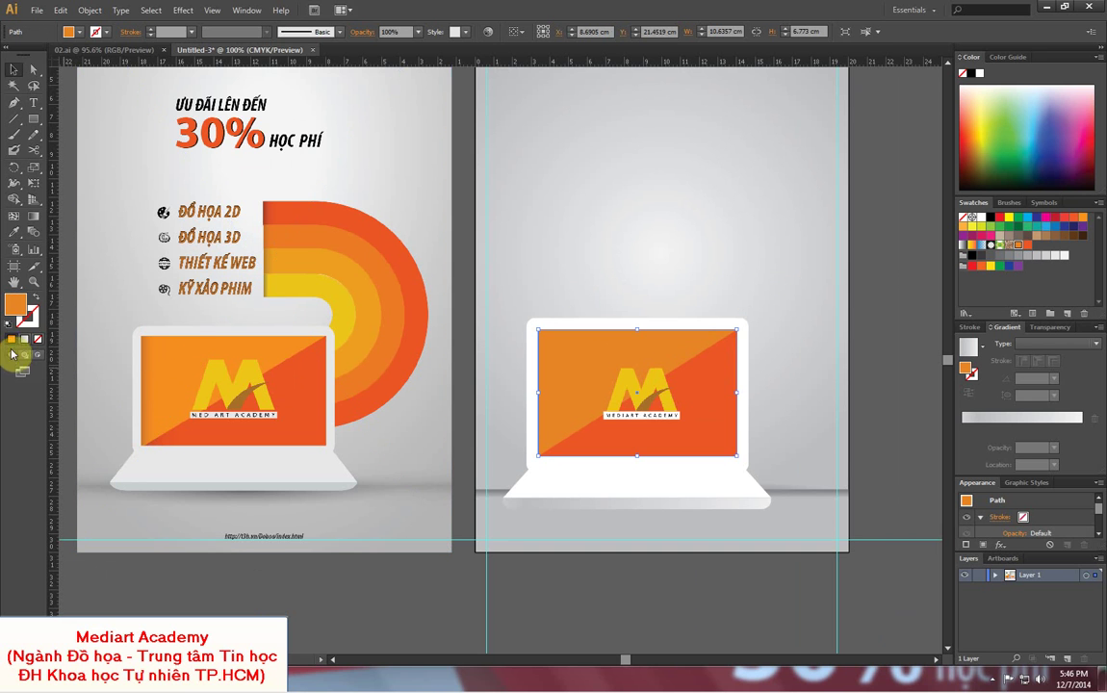
pyautogui.click(24, 340)
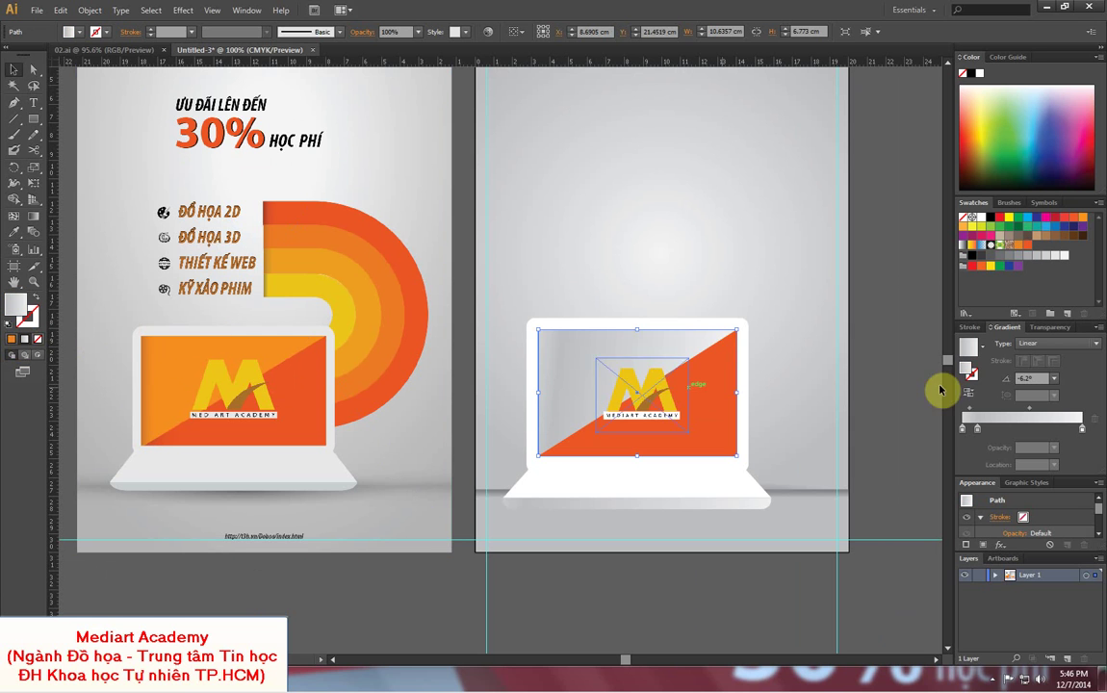
pyautogui.moveTo(1017, 249)
pyautogui.mouseDown()
pyautogui.moveTo(1072, 430)
pyautogui.moveTo(1082, 429)
pyautogui.mouseUp()
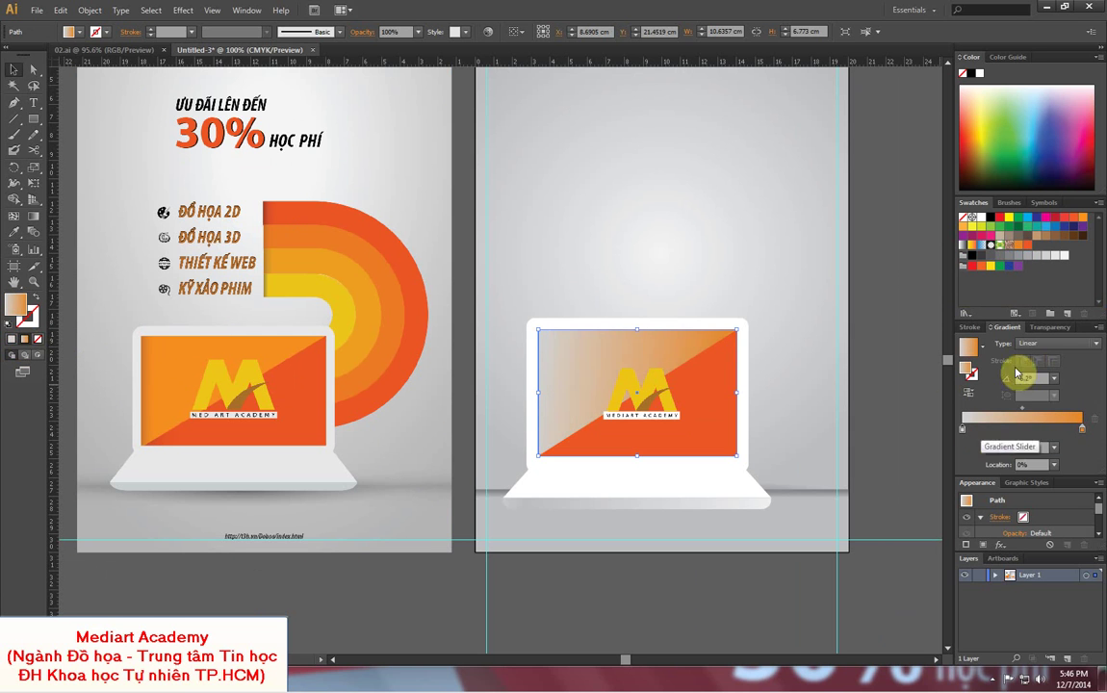
pyautogui.moveTo(1018, 244); pyautogui.dragTo(966, 432)
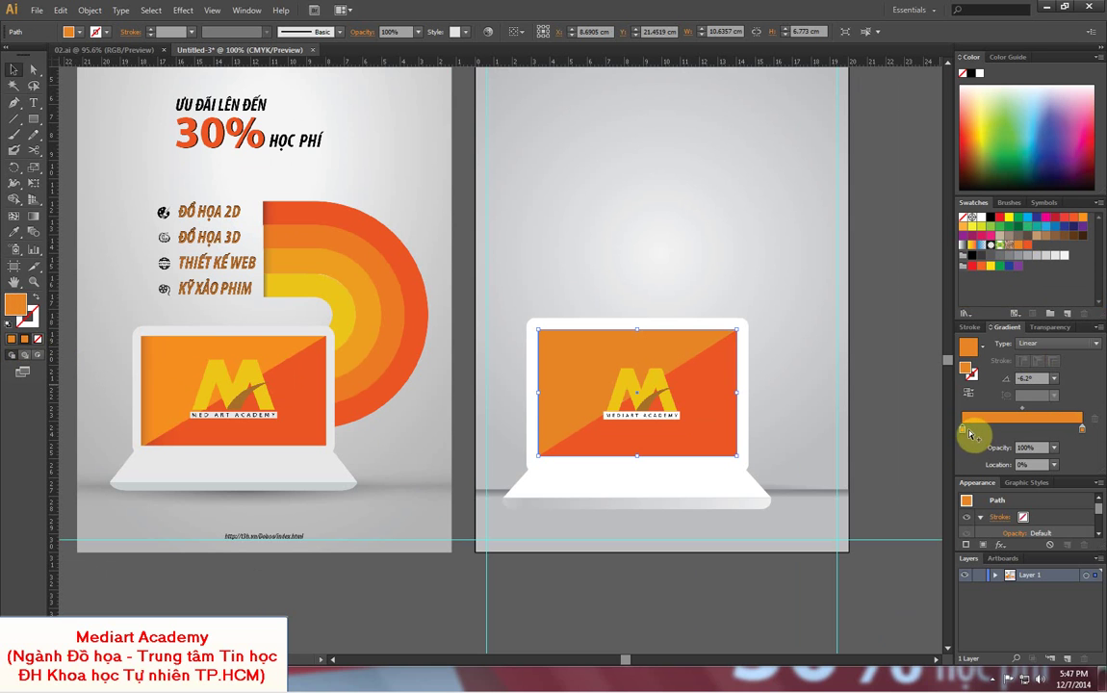
# - Add a stop near the gradient's left end and darken it with more black (K)
pyautogui.click(969, 430)
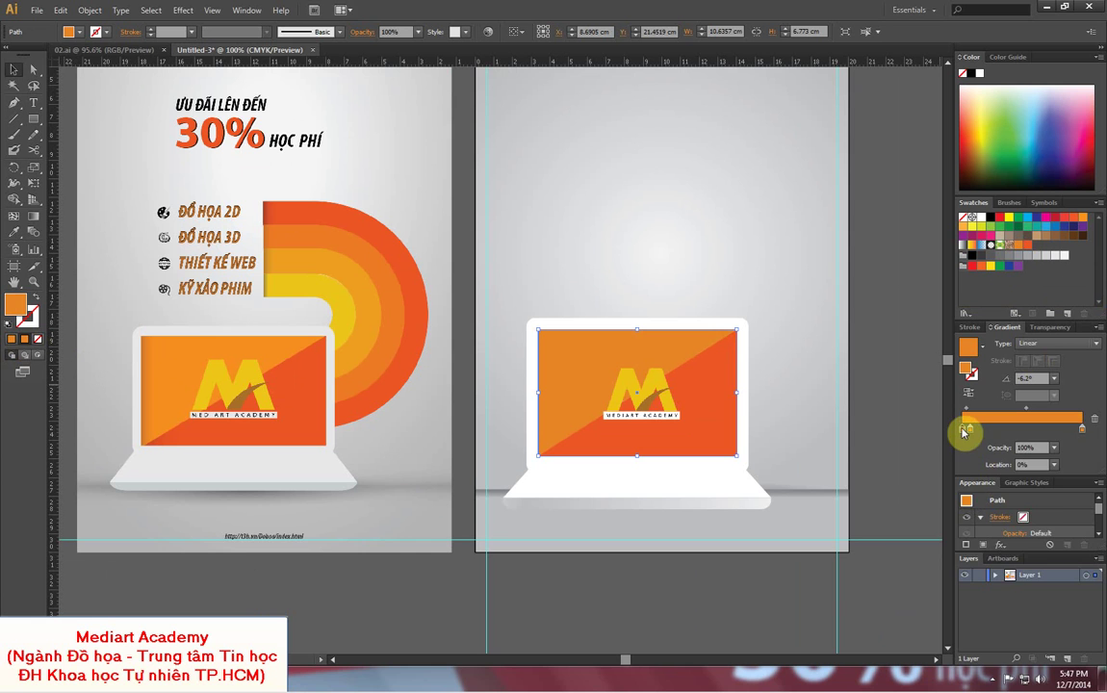
pyautogui.doubleClick(964, 430)
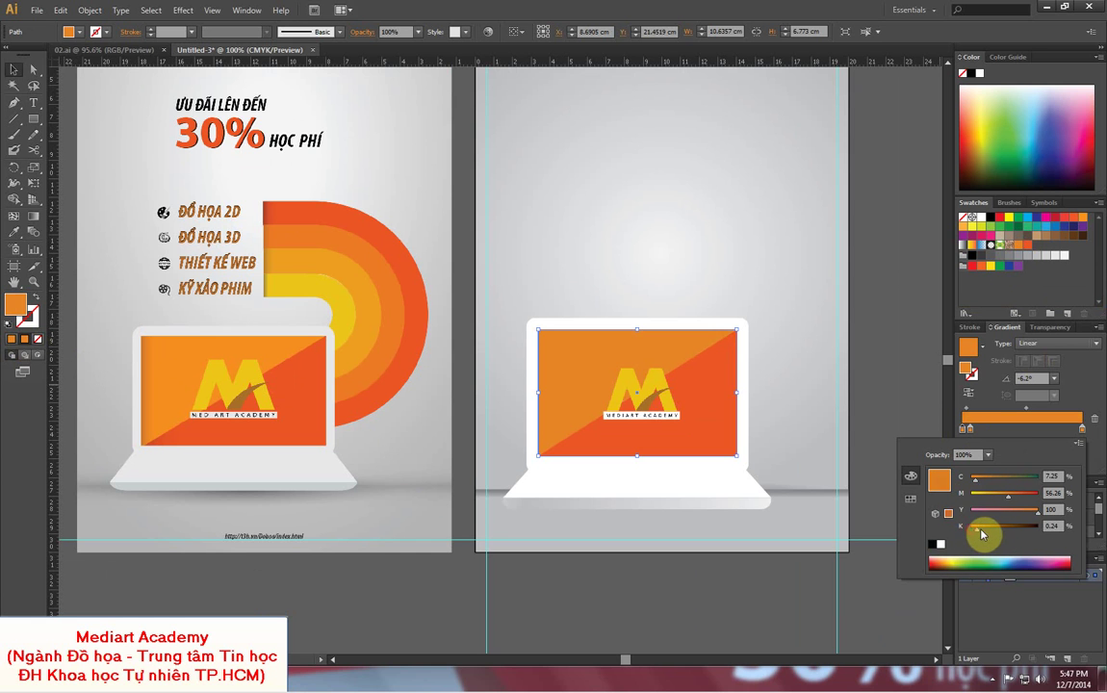
pyautogui.moveTo(985, 535); pyautogui.dragTo(993, 534)
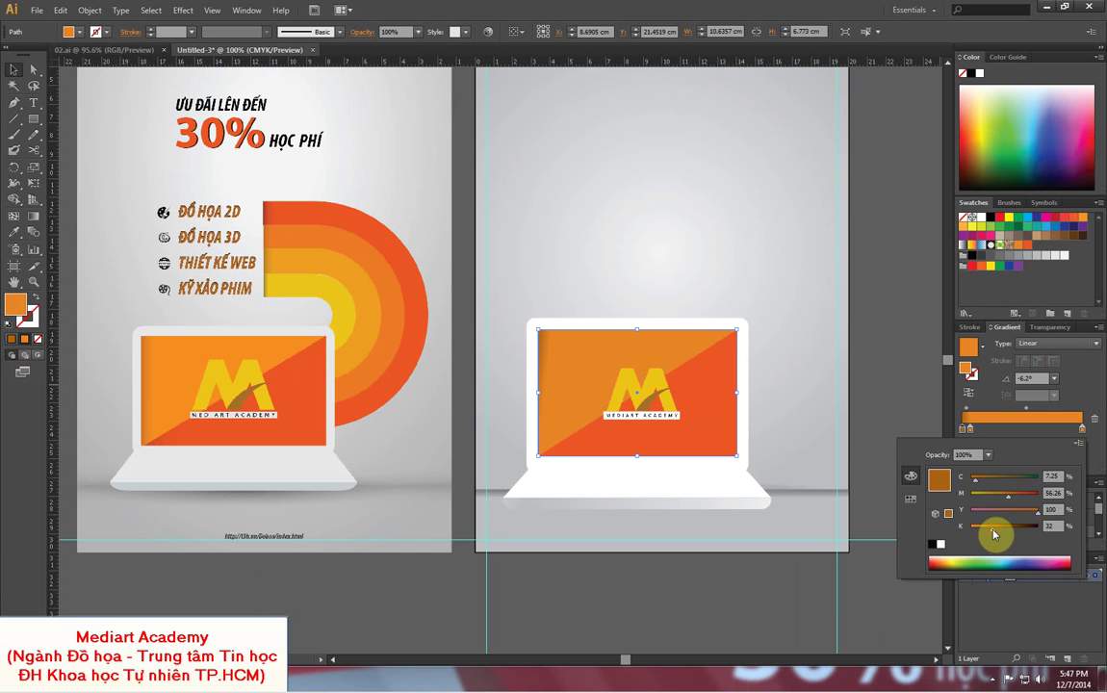
pyautogui.click(887, 385)
pyautogui.click(898, 361)
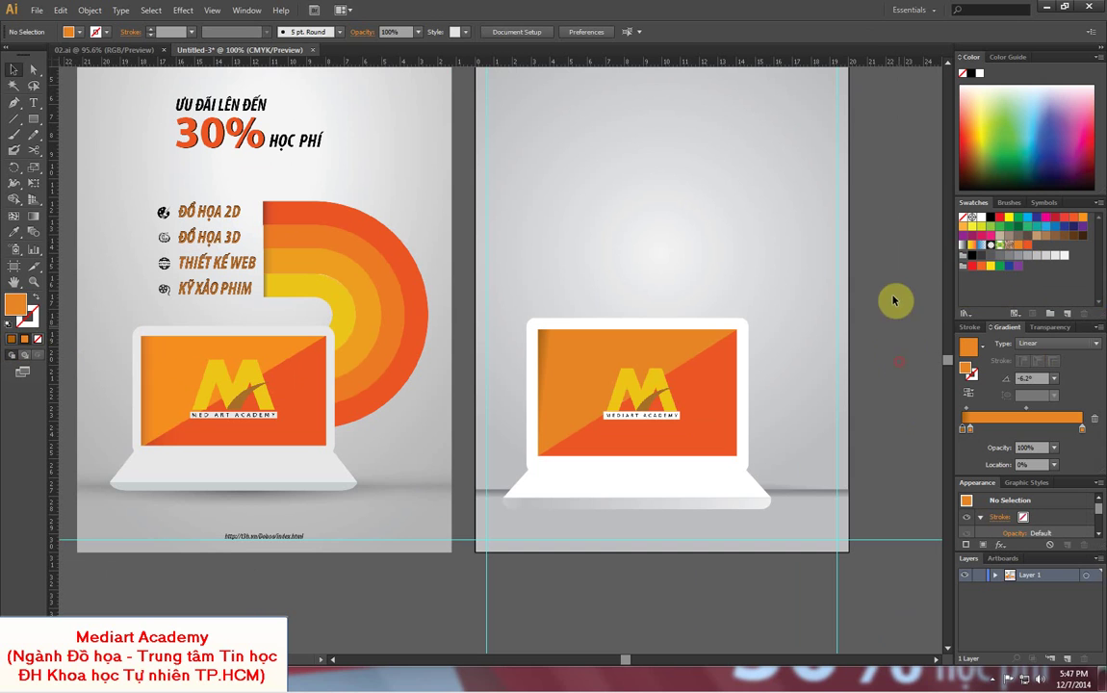
# - Redraw the screen gradient horizontally at 0° across the laptop screen
pyautogui.click(592, 354)
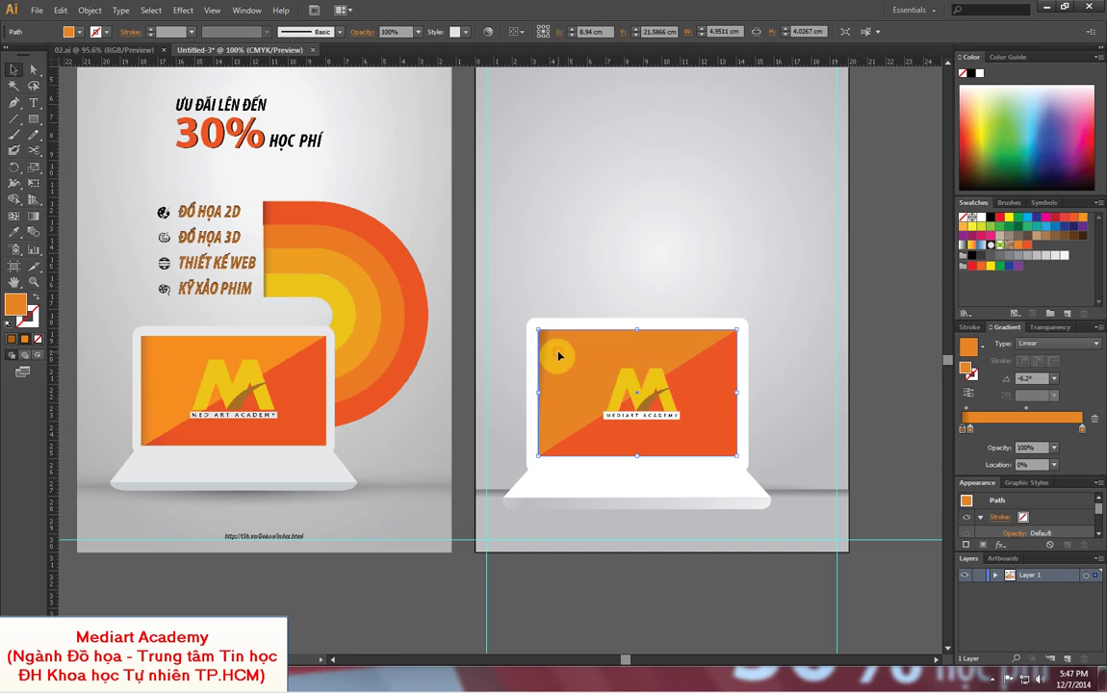
pyautogui.click(32, 215)
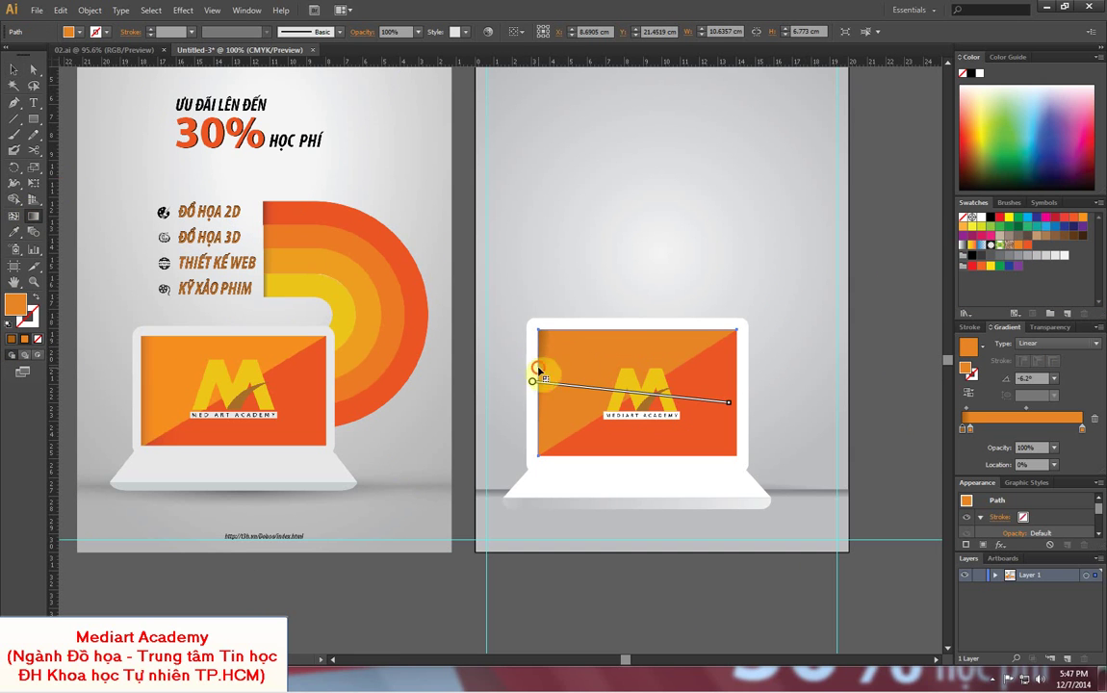
pyautogui.moveTo(539, 370); pyautogui.dragTo(728, 370)
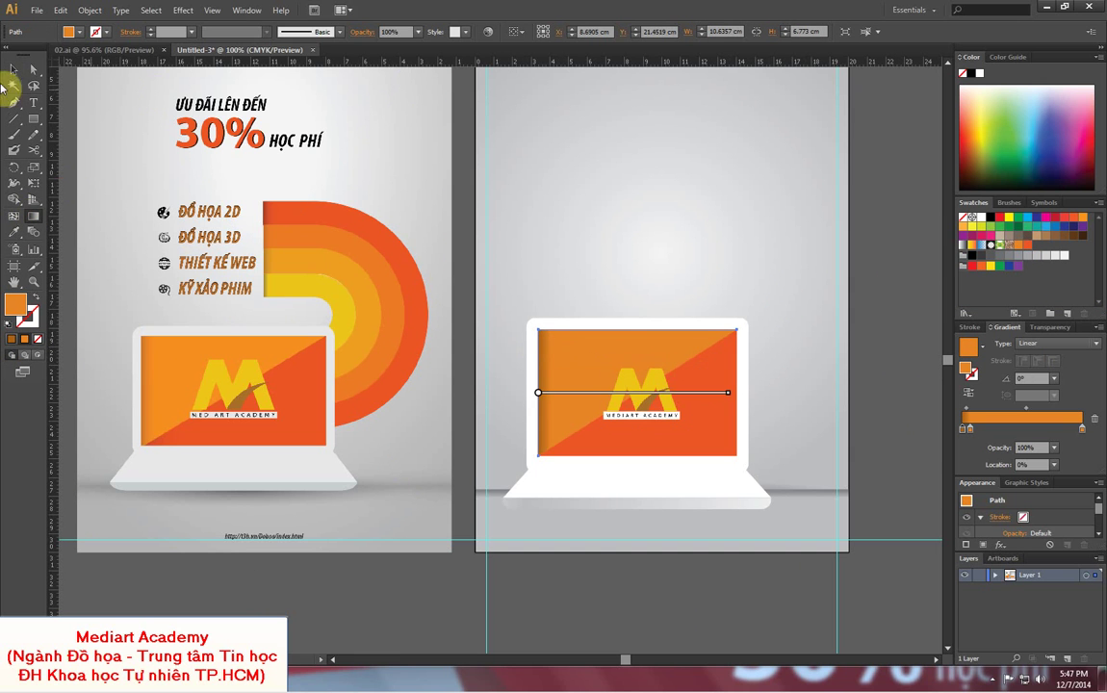
pyautogui.click(14, 68)
# - Reselect the screen and recheck the left gradient stop's darker colour
pyautogui.click(869, 254)
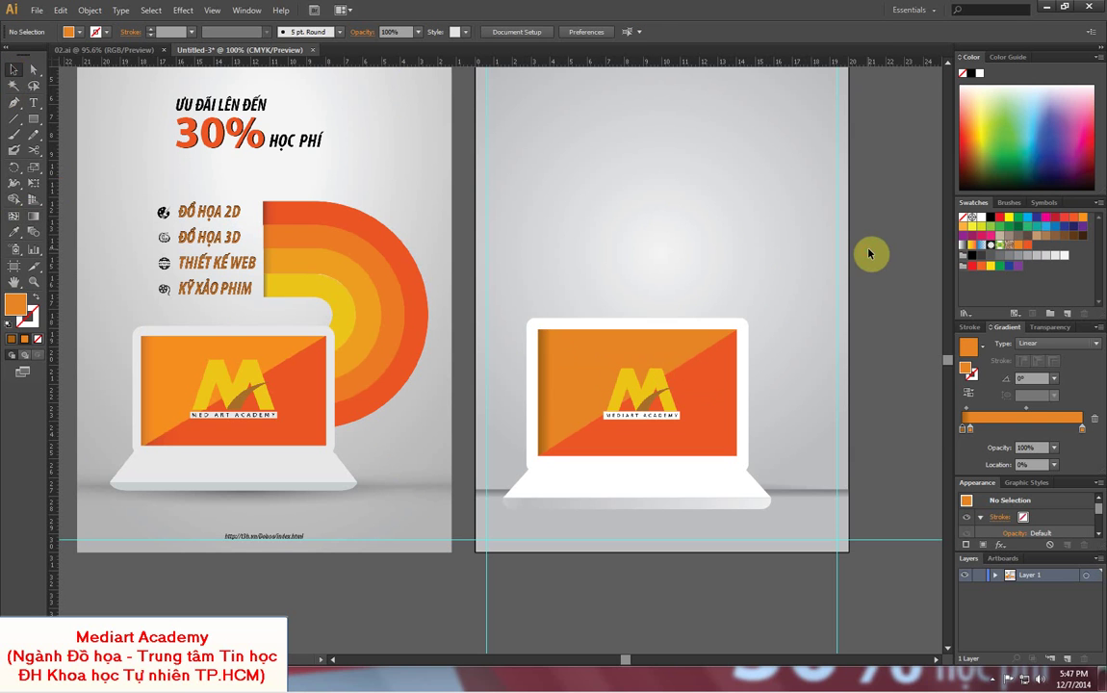
pyautogui.click(545, 345)
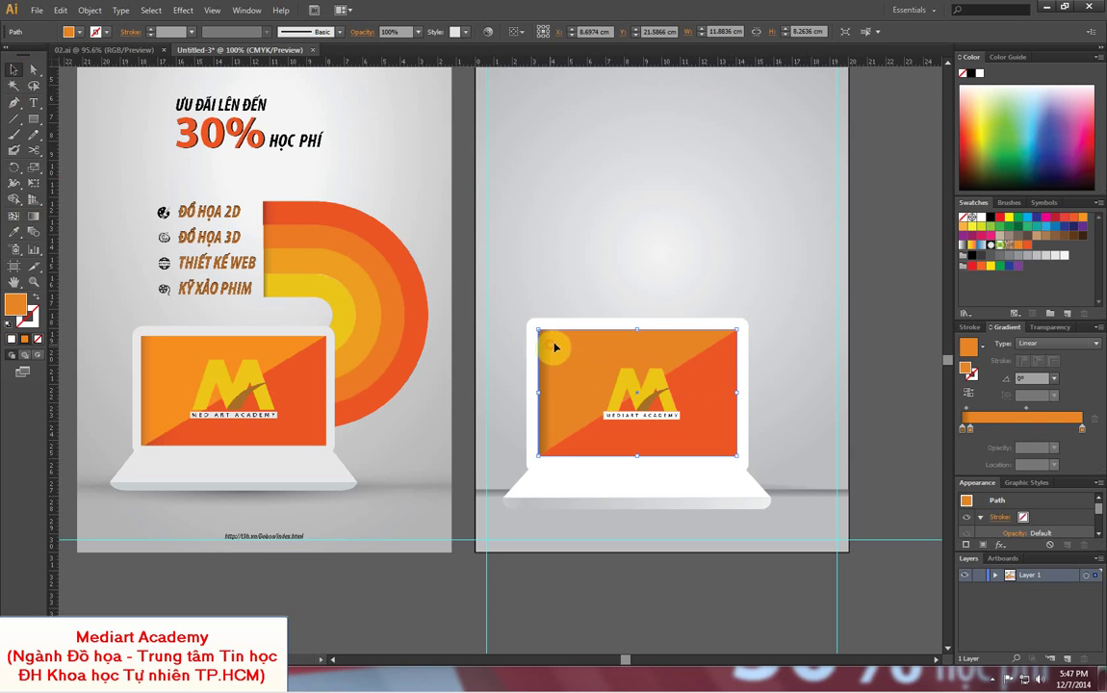
pyautogui.doubleClick(963, 431)
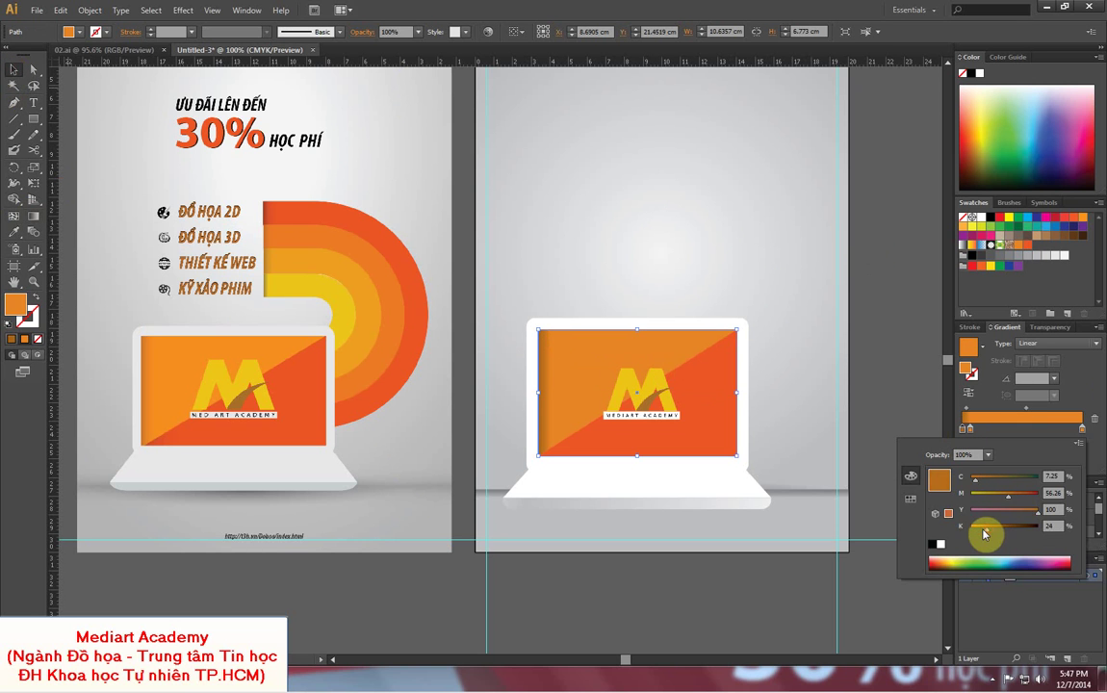
pyautogui.click(864, 361)
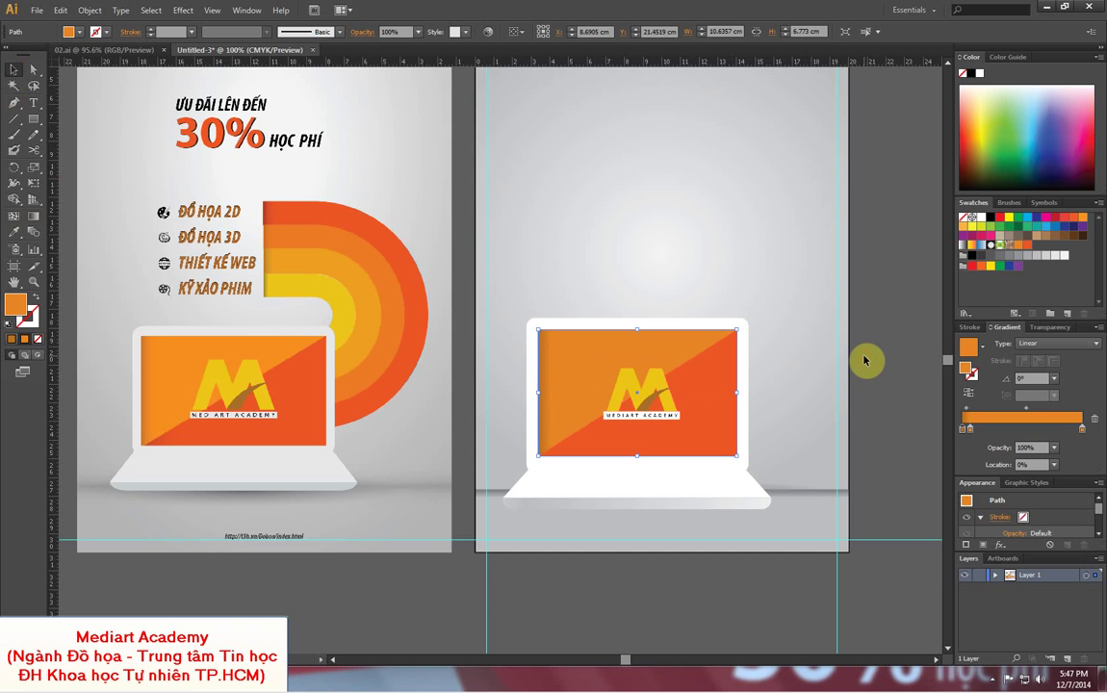
pyautogui.click(864, 361)
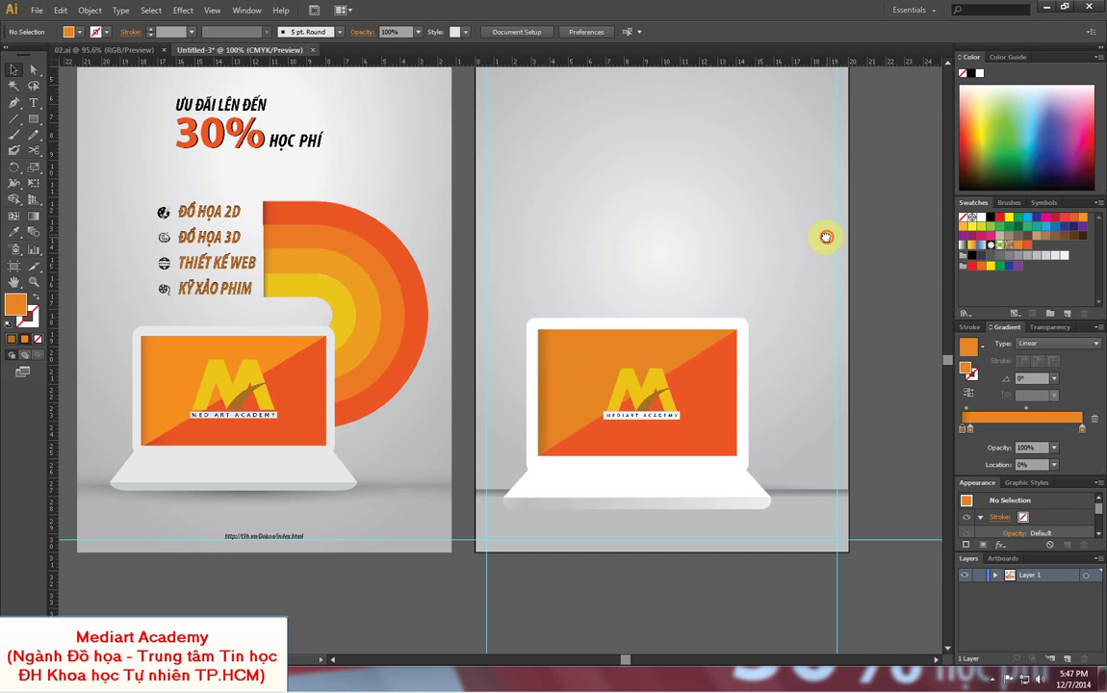
pyautogui.moveTo(826, 237); pyautogui.dragTo(809, 273)
pyautogui.click(667, 464)
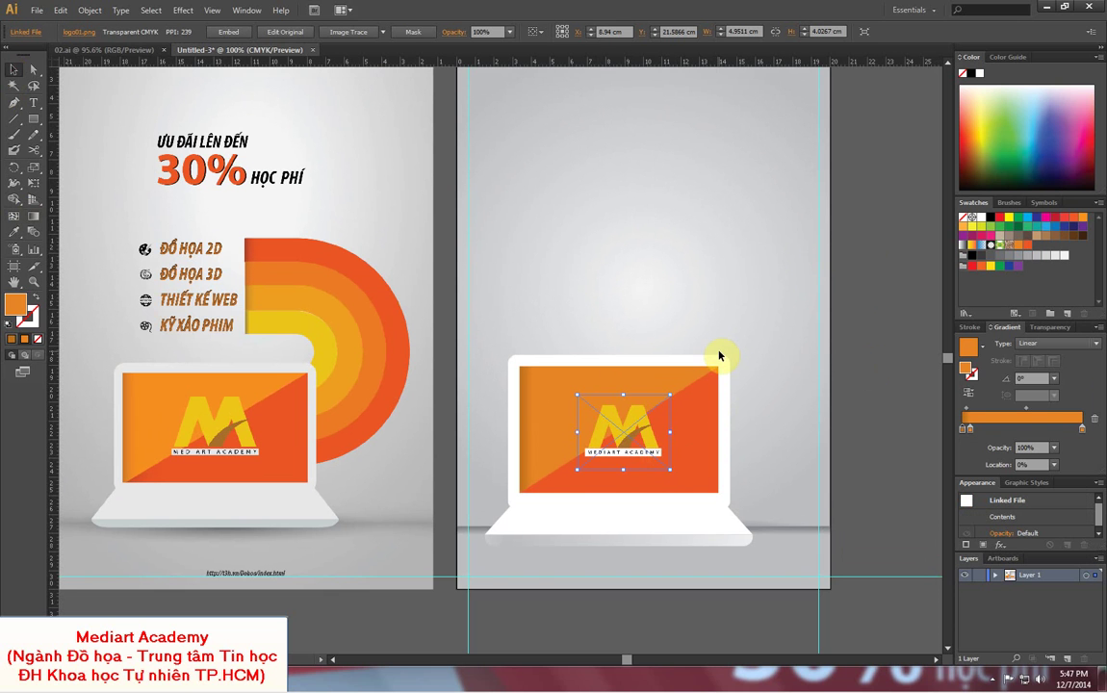
pyautogui.click(826, 332)
pyautogui.scroll(2, 813, 255)
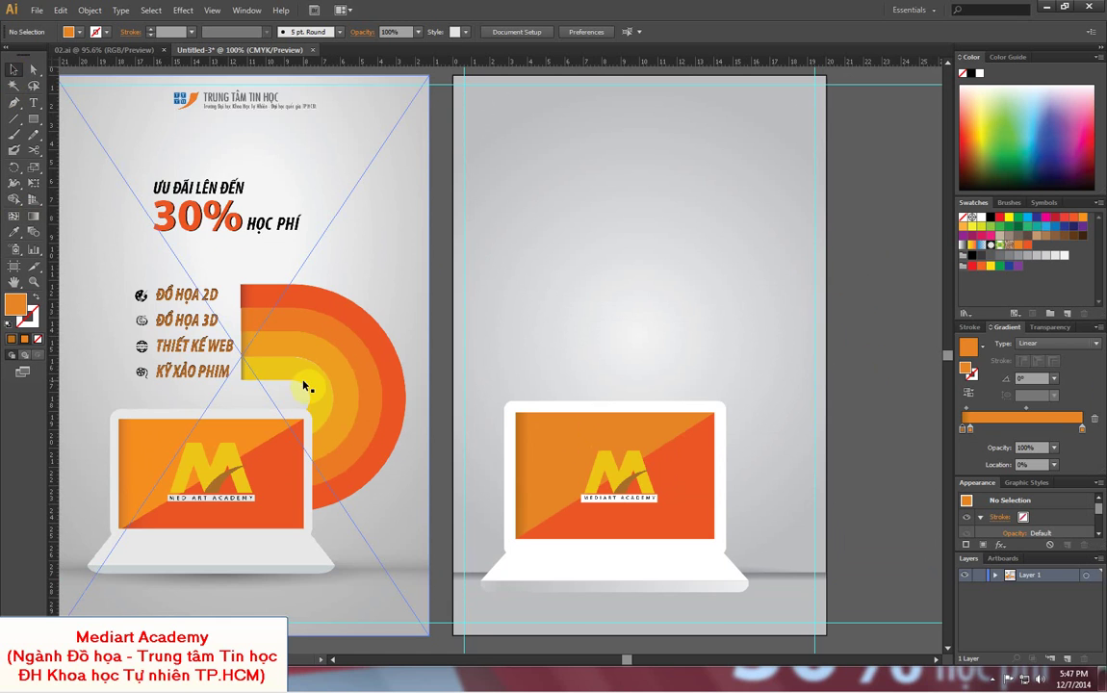
pyautogui.scroll(-1, 306, 382)
pyautogui.moveTo(420, 371); pyautogui.dragTo(383, 334)
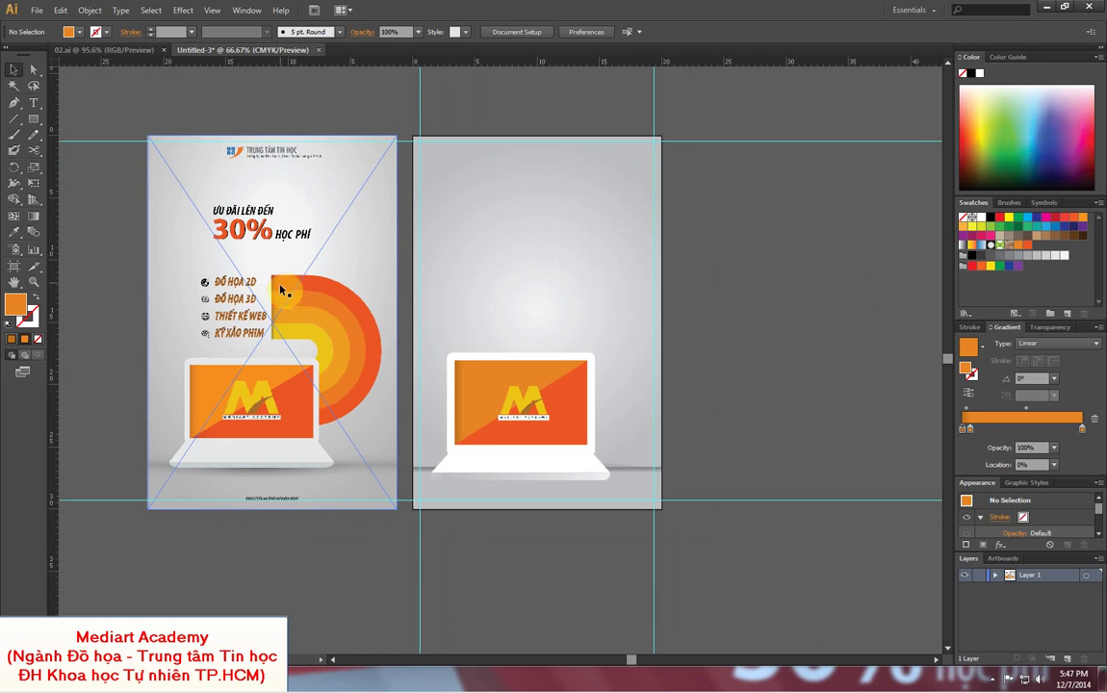
pyautogui.click(41, 122)
# - Draw a large circle right of the artboards and fill it red-orange
pyautogui.moveTo(40, 121); pyautogui.dragTo(67, 148)
pyautogui.moveTo(689, 248); pyautogui.dragTo(840, 416)
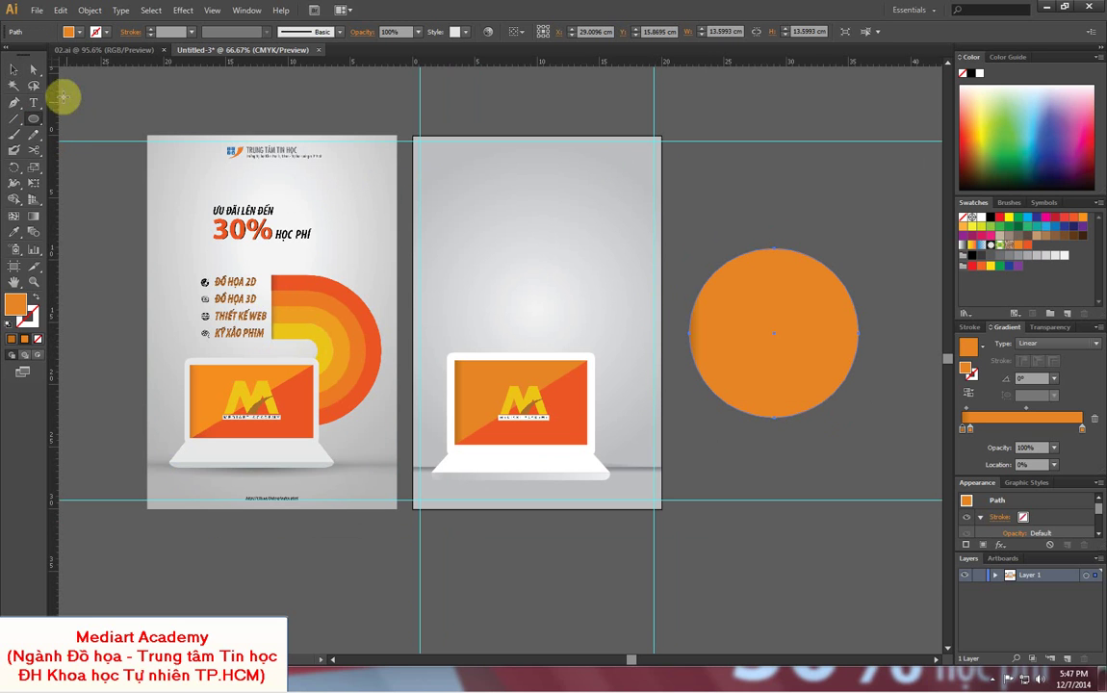
pyautogui.click(16, 70)
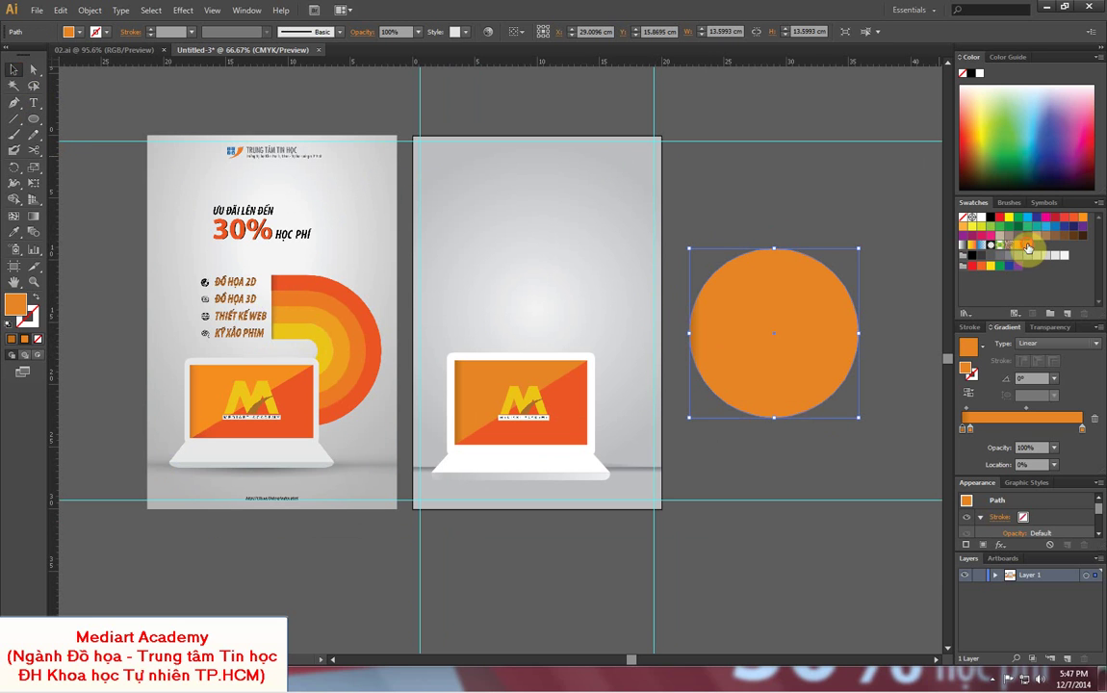
pyautogui.click(1028, 247)
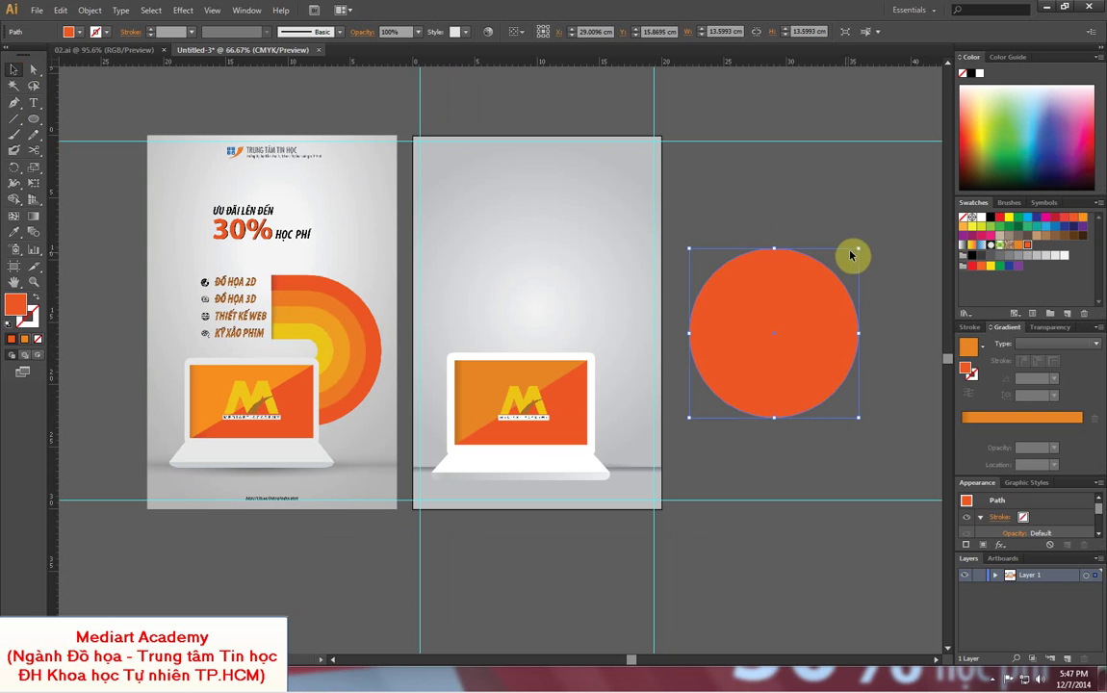
# - Scale a smaller copy inside the circle and fill it yellow
pyautogui.moveTo(857, 250); pyautogui.dragTo(814, 291)
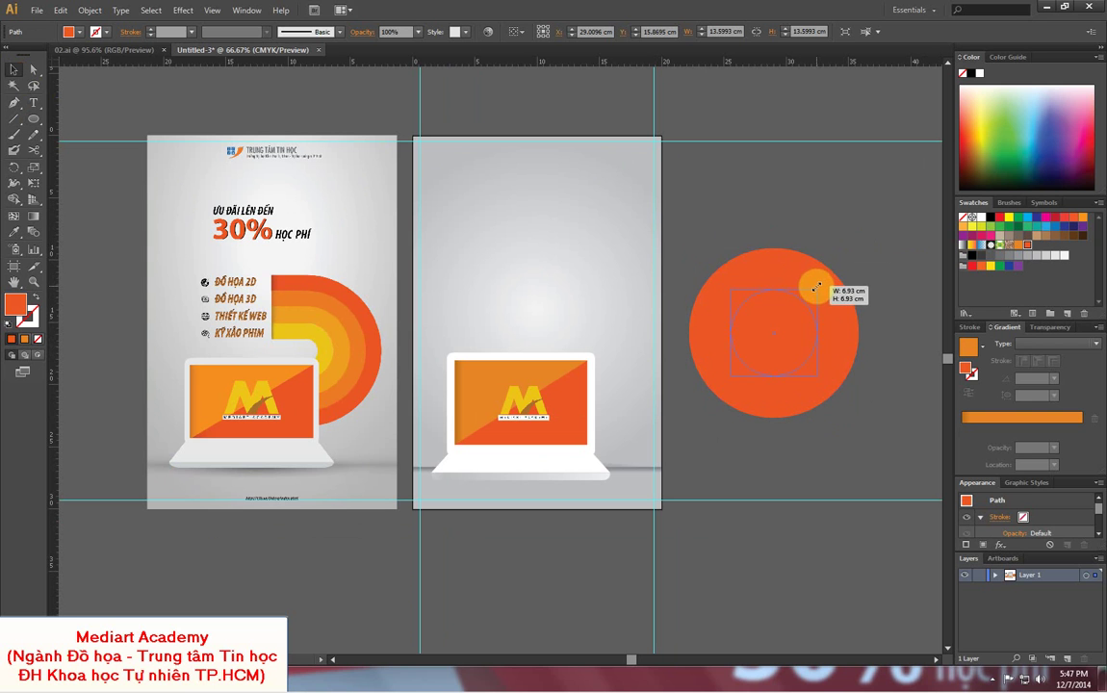
pyautogui.moveTo(811, 291); pyautogui.dragTo(814, 290)
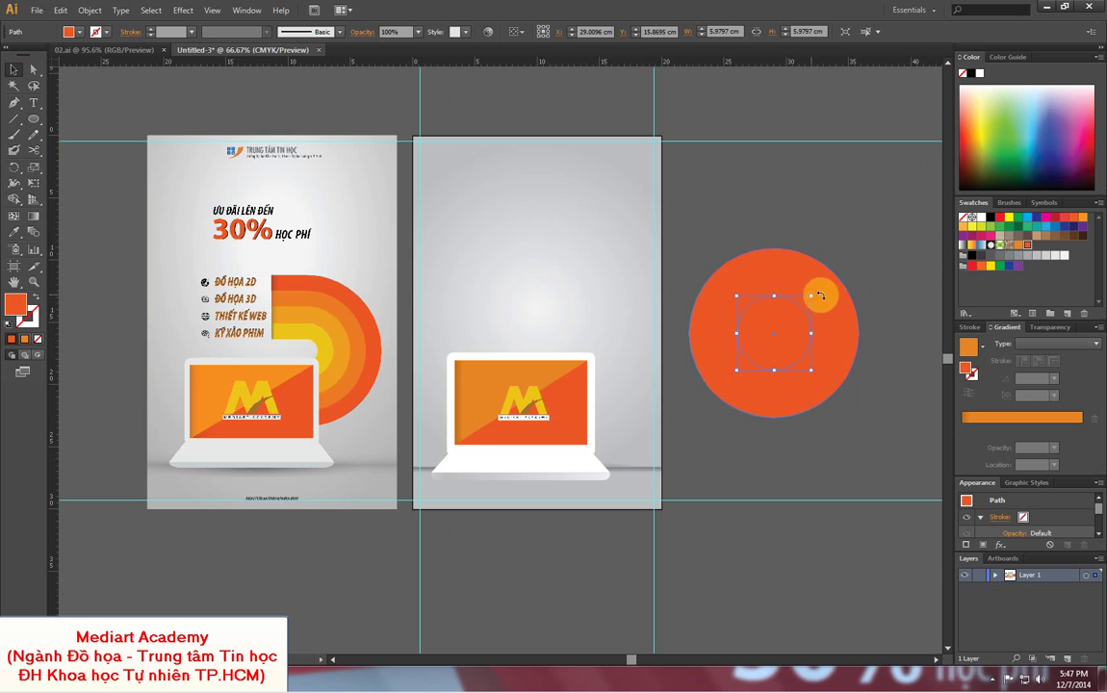
pyautogui.click(1019, 249)
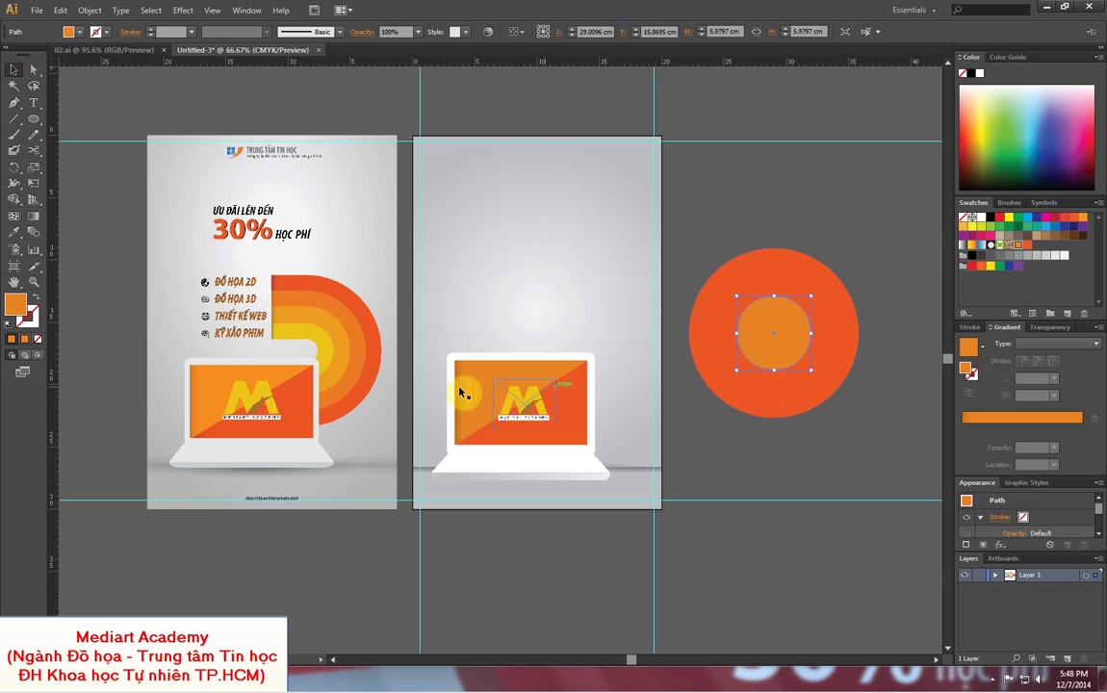
pyautogui.press('i')
pyautogui.click(14, 71)
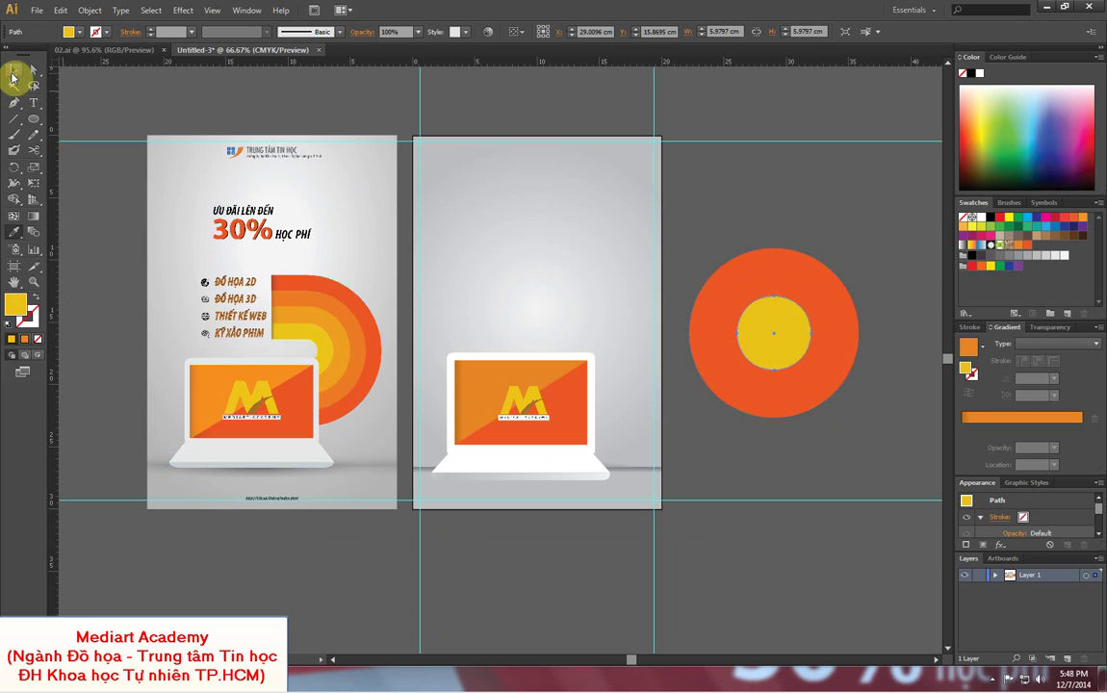
pyautogui.click(33, 231)
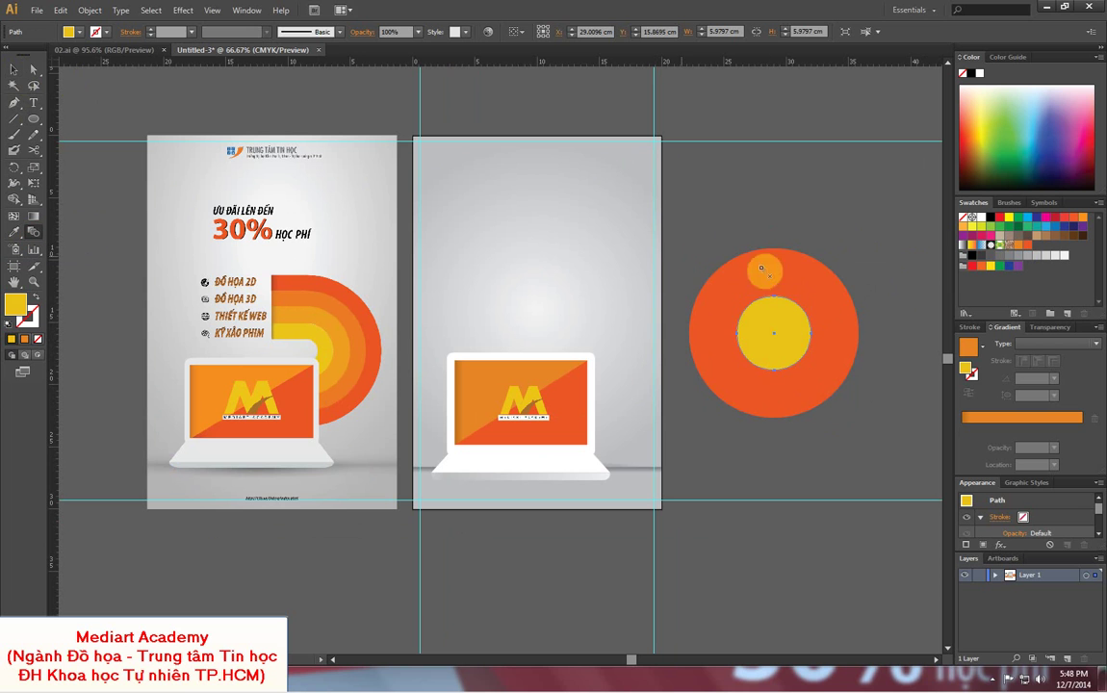
# - Blend the yellow circle into the red-orange one using 2 specified steps
pyautogui.click(785, 265)
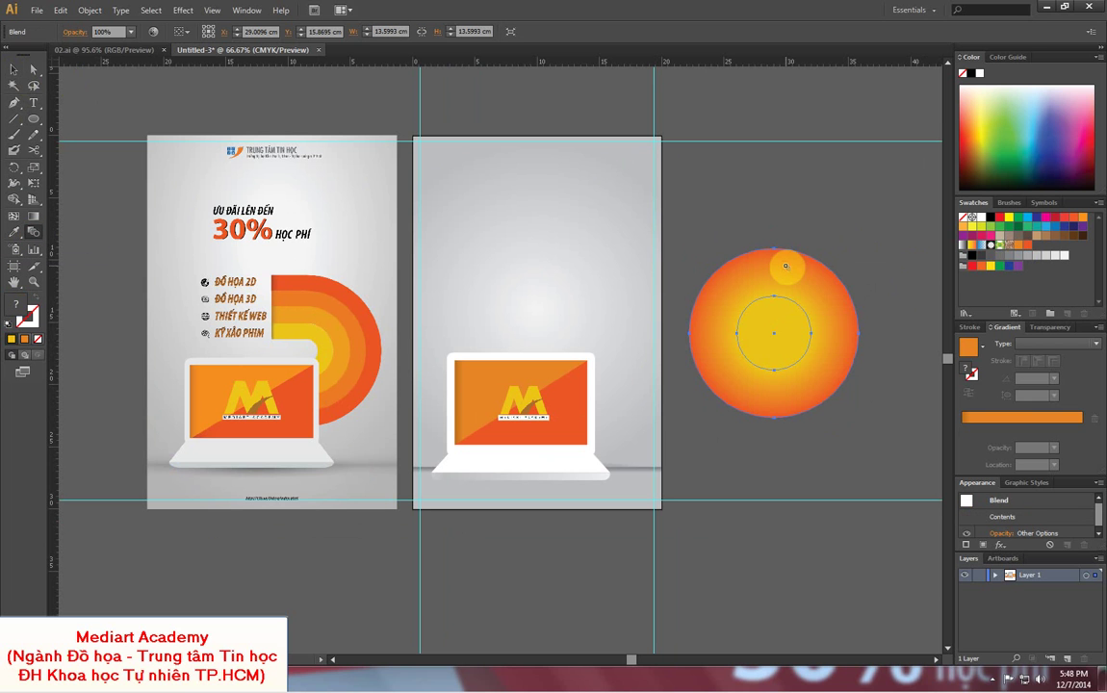
pyautogui.click(14, 70)
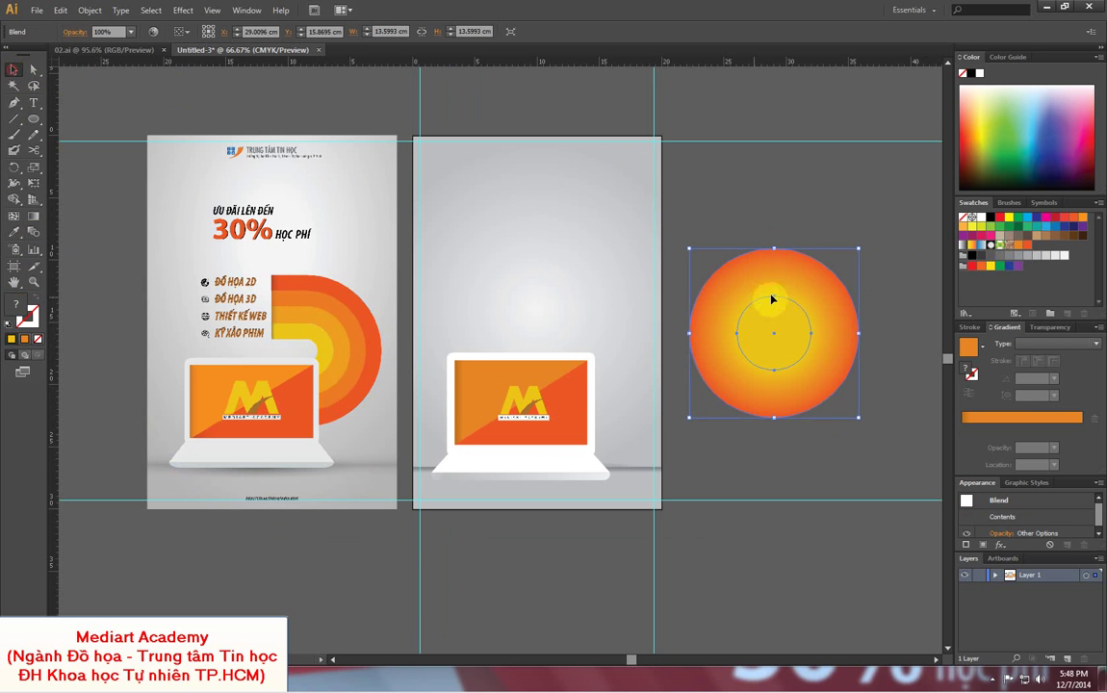
pyautogui.doubleClick(33, 232)
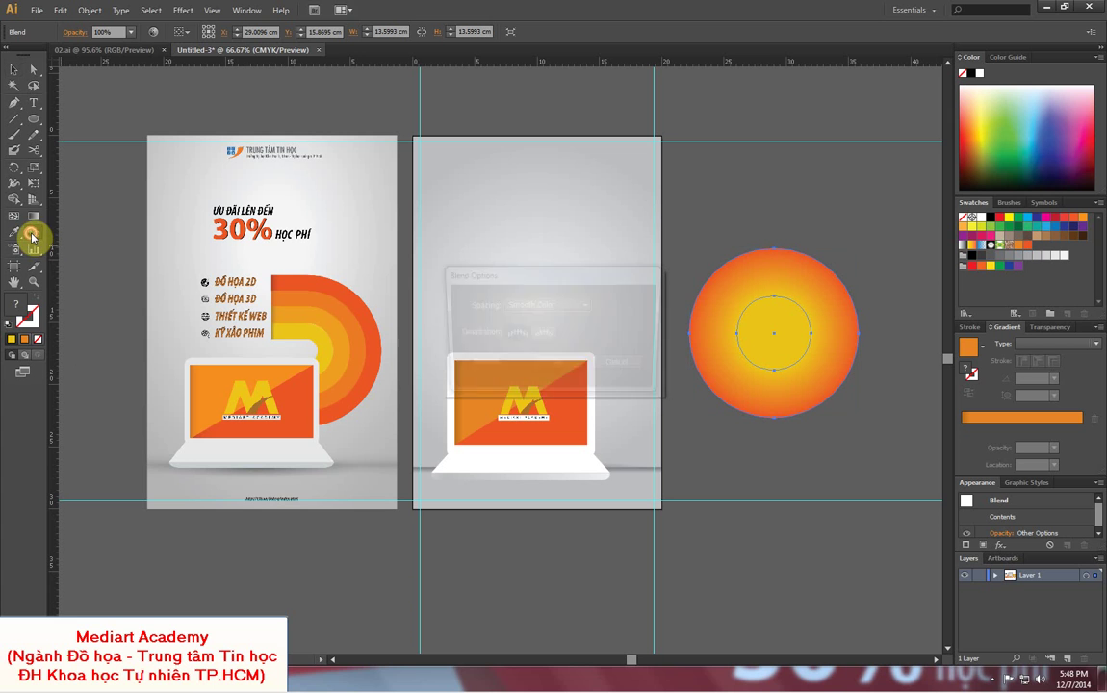
pyautogui.click(541, 305)
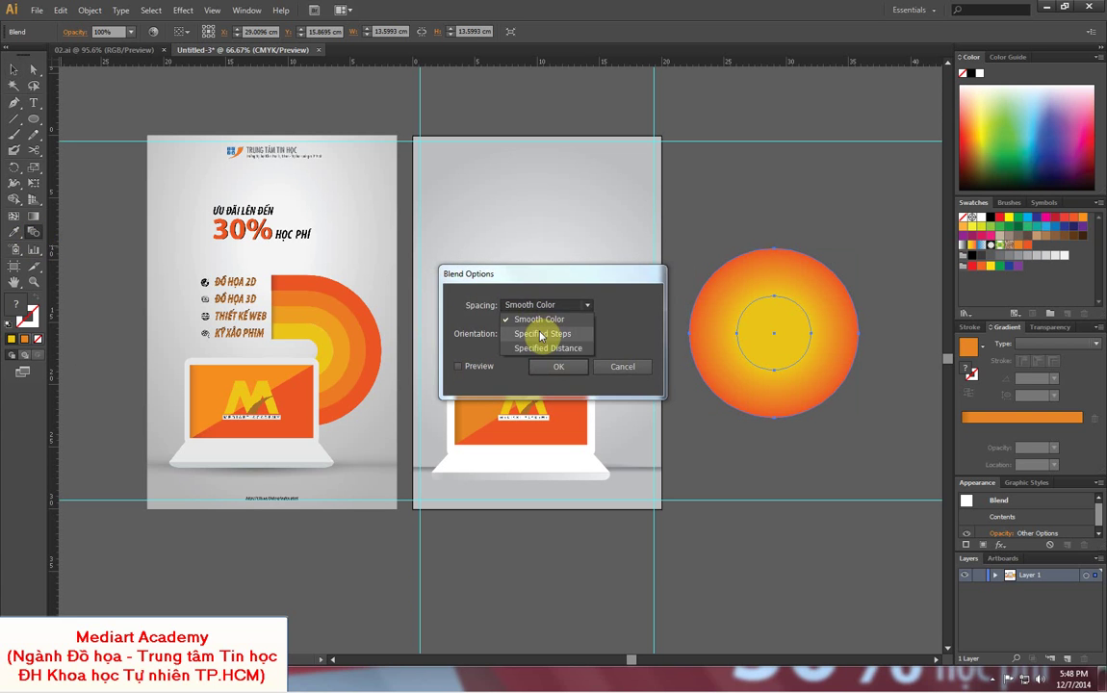
pyautogui.click(532, 335)
pyautogui.doubleClick(629, 305)
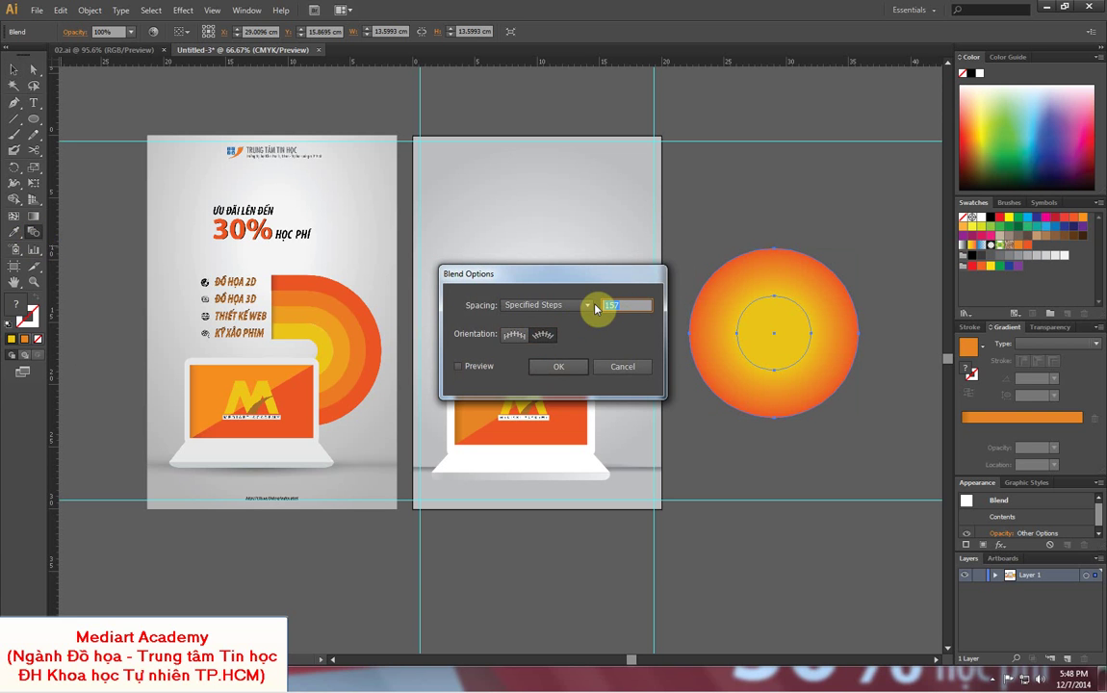
pyautogui.write('2')
pyautogui.click(458, 366)
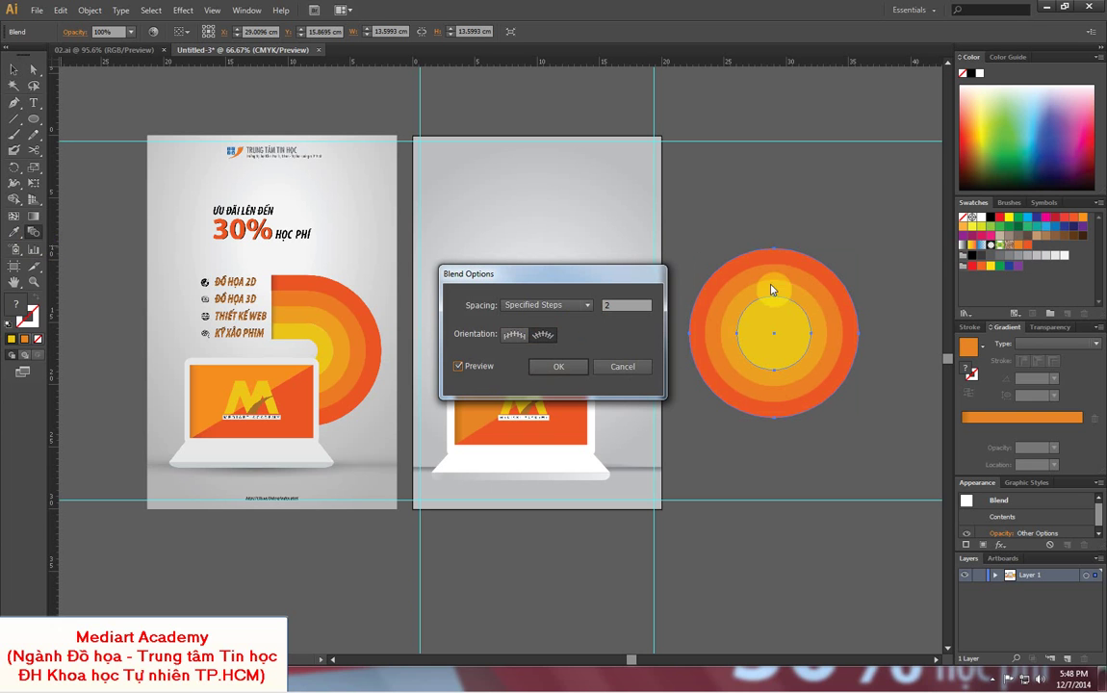
pyautogui.click(559, 370)
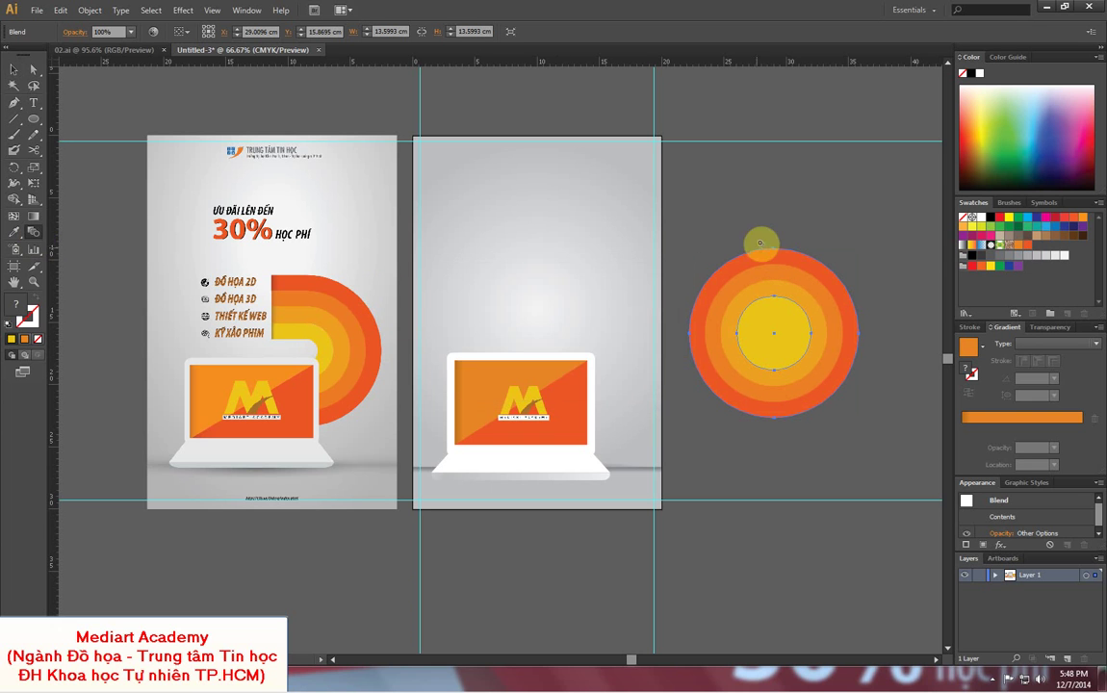
# - Select the blended circles and bring up the Object menu
pyautogui.click(13, 69)
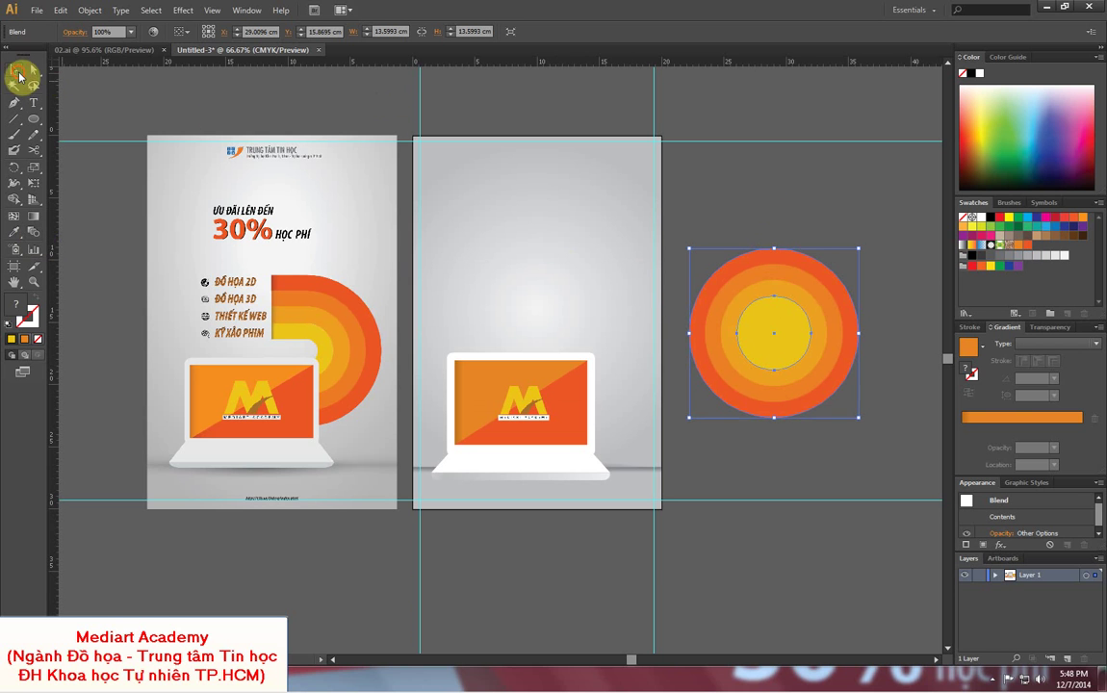
pyautogui.rightClick(797, 289)
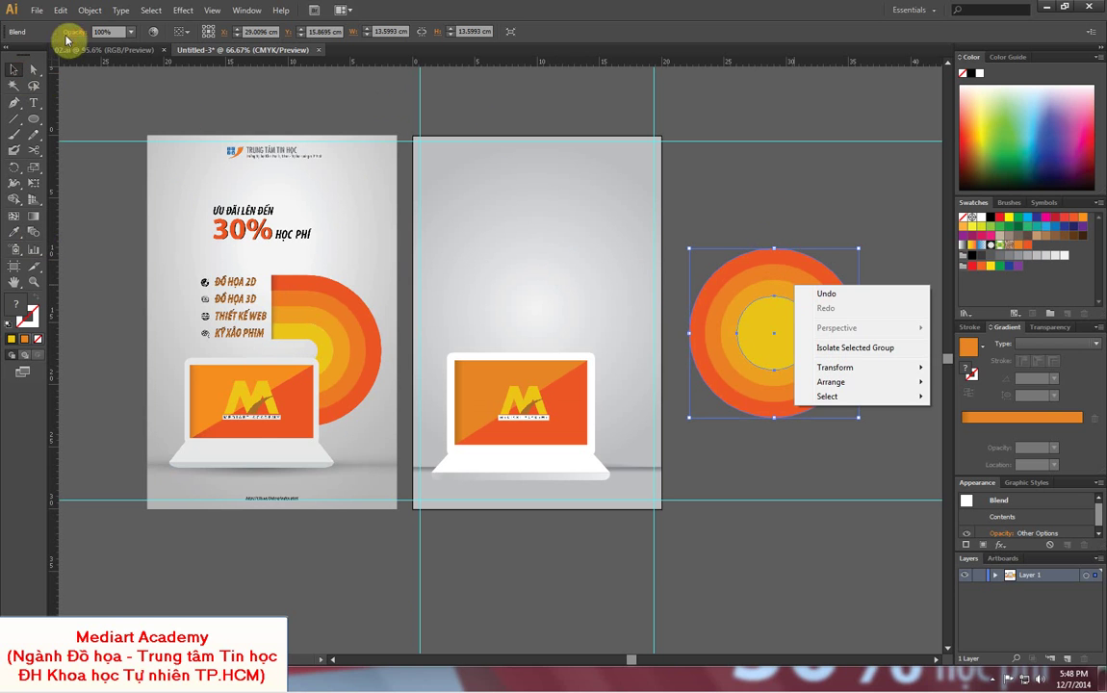
pyautogui.click(90, 11)
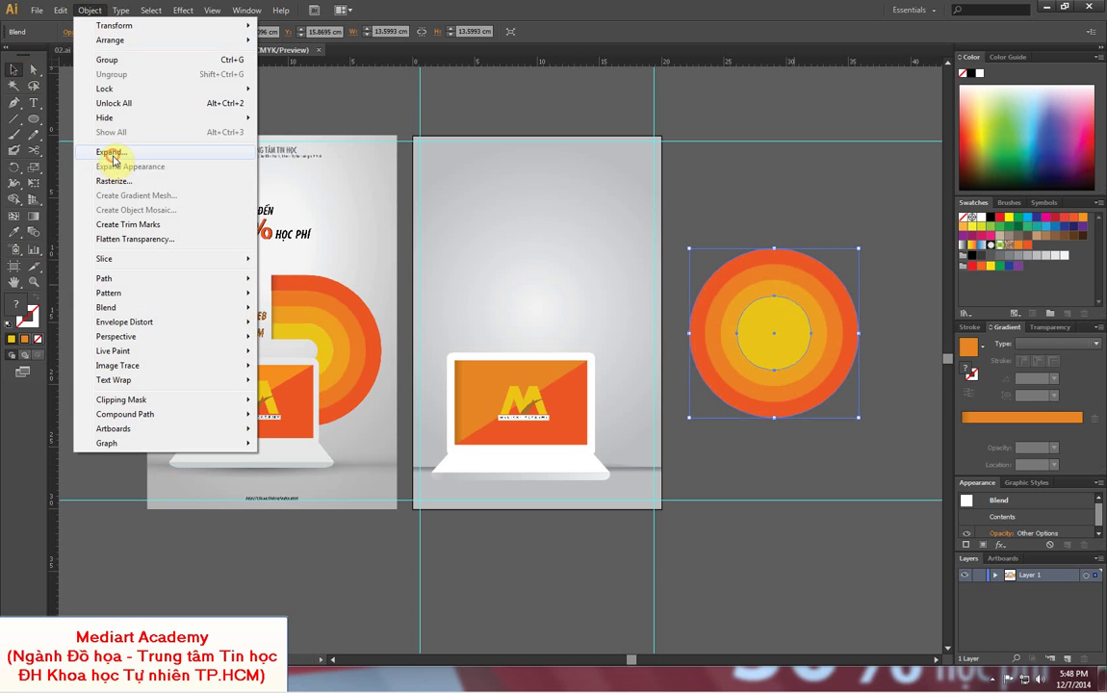
# - Expand the blend with Object and Fill, then ungroup it into separate circles
pyautogui.click(113, 152)
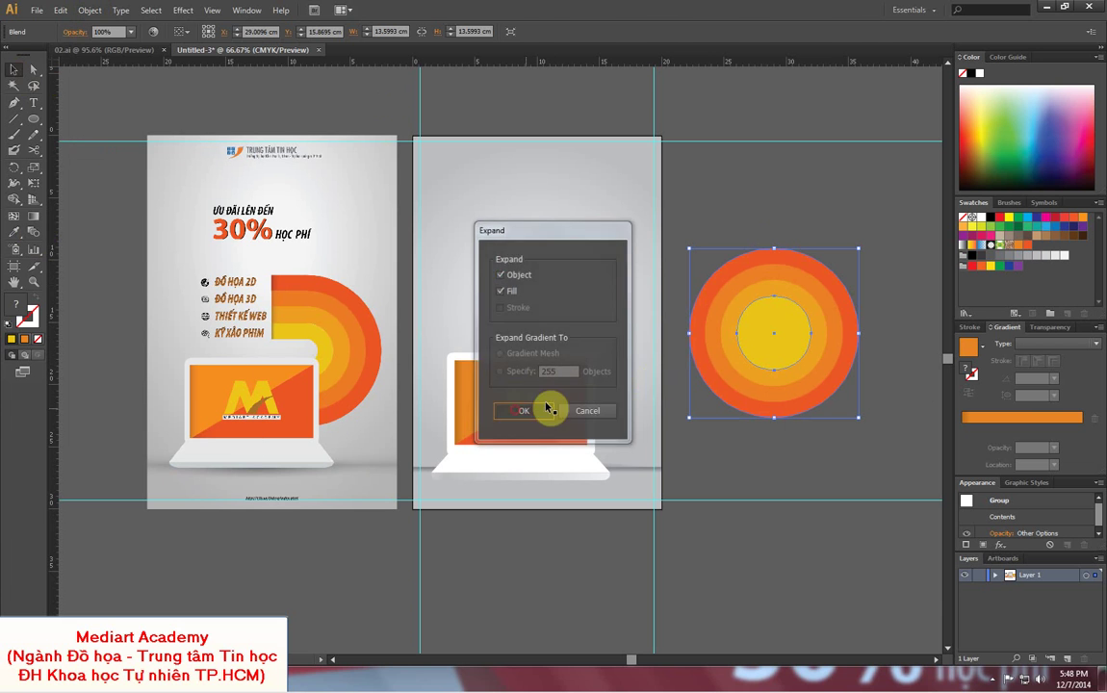
pyautogui.click(549, 408)
pyautogui.rightClick(776, 285)
pyautogui.click(814, 360)
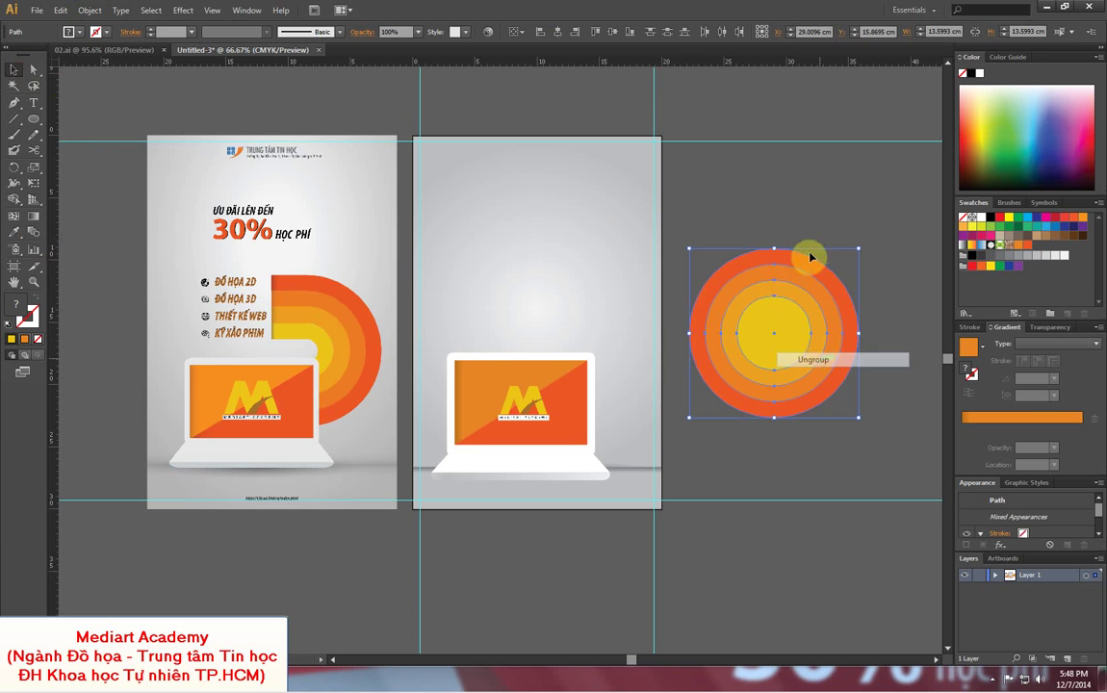
pyautogui.click(784, 332)
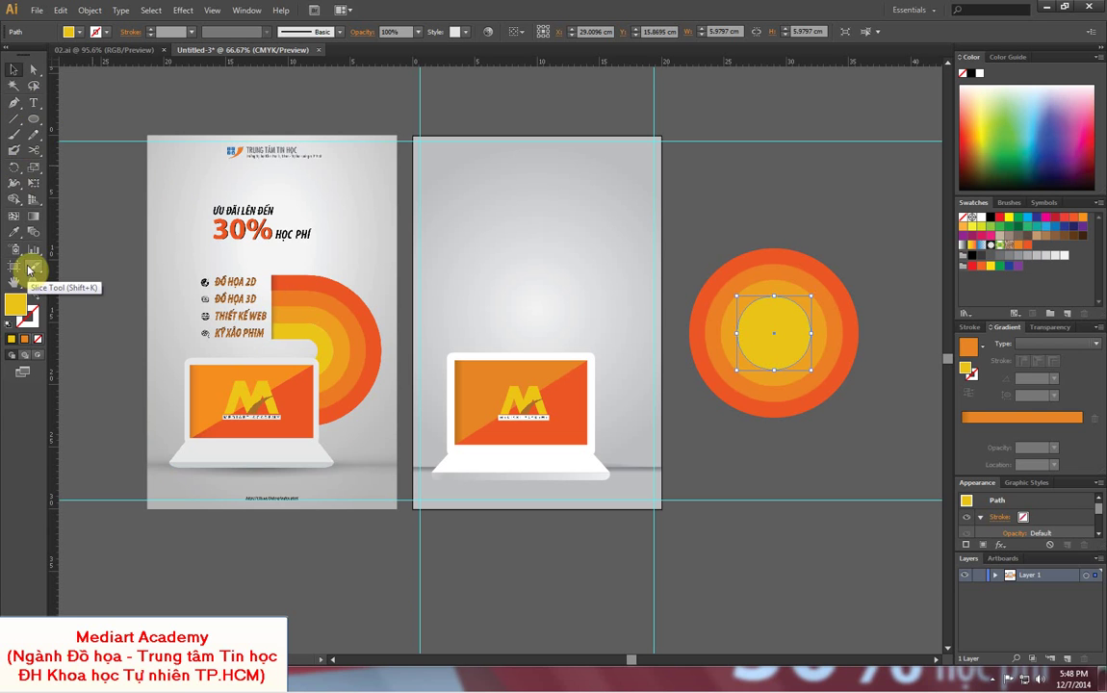
# - Delete the left anchors of the outer, middle and yellow circles to leave half-circles
pyautogui.click(33, 70)
pyautogui.click(704, 317)
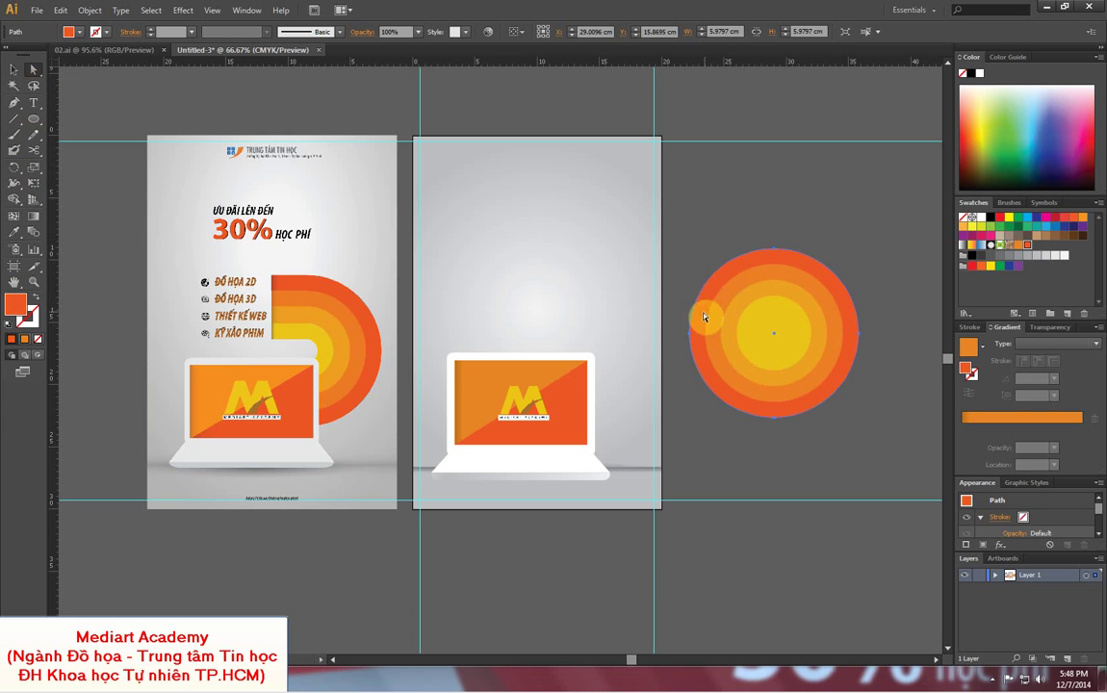
pyautogui.click(699, 361)
pyautogui.press('Delete')
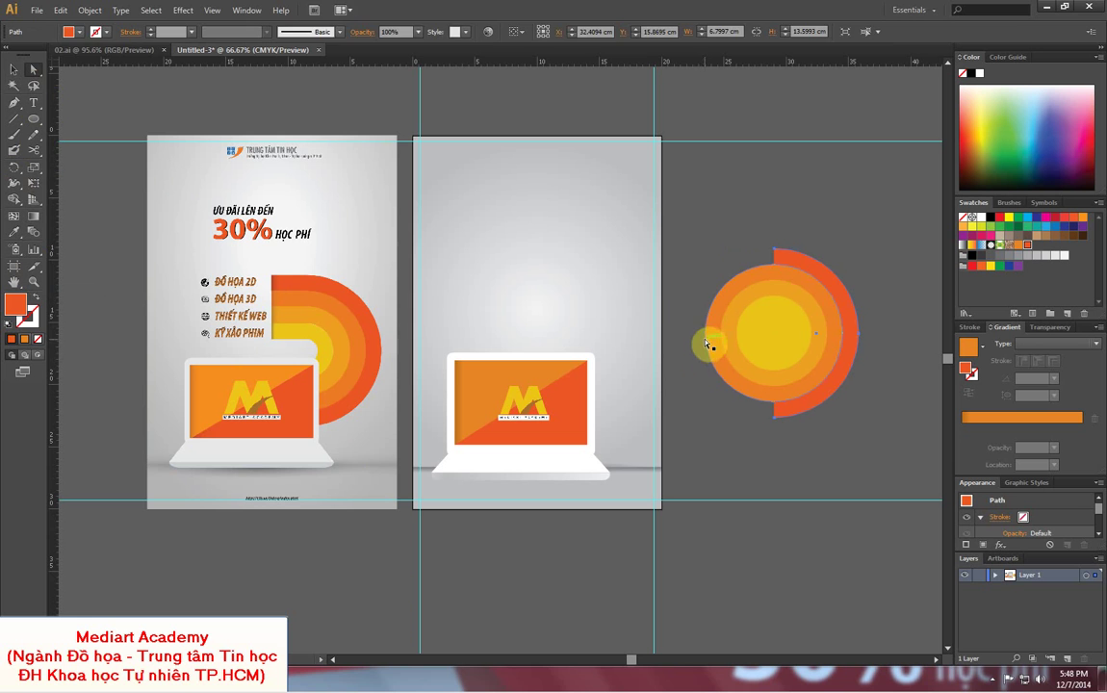
pyautogui.press('Delete')
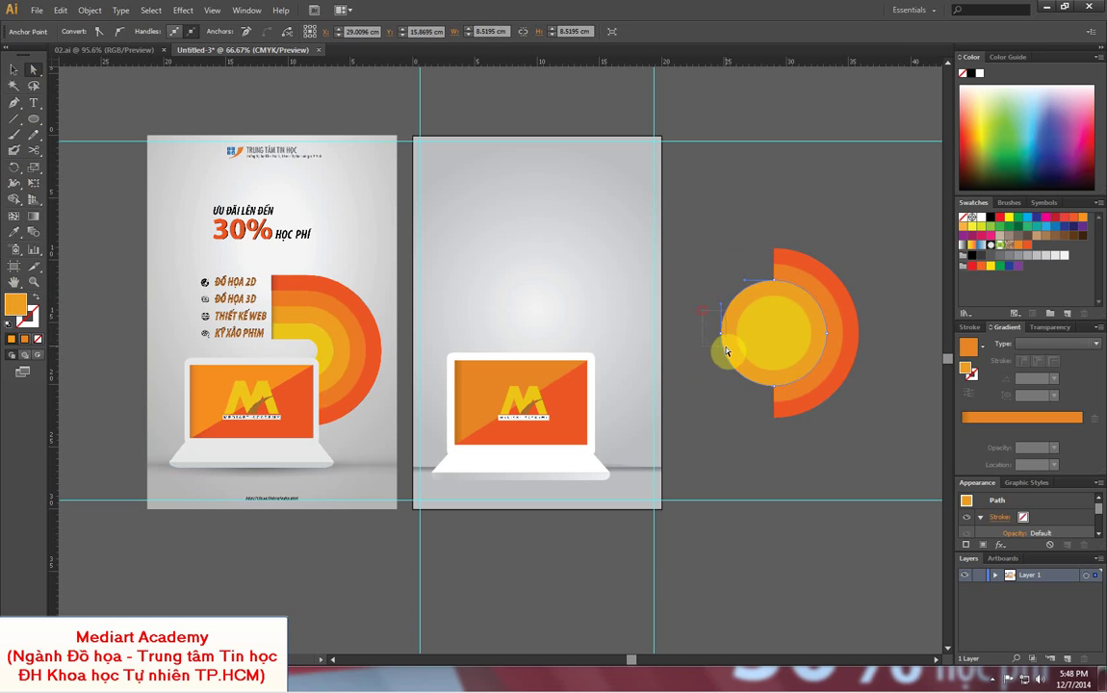
pyautogui.moveTo(749, 327); pyautogui.dragTo(731, 350)
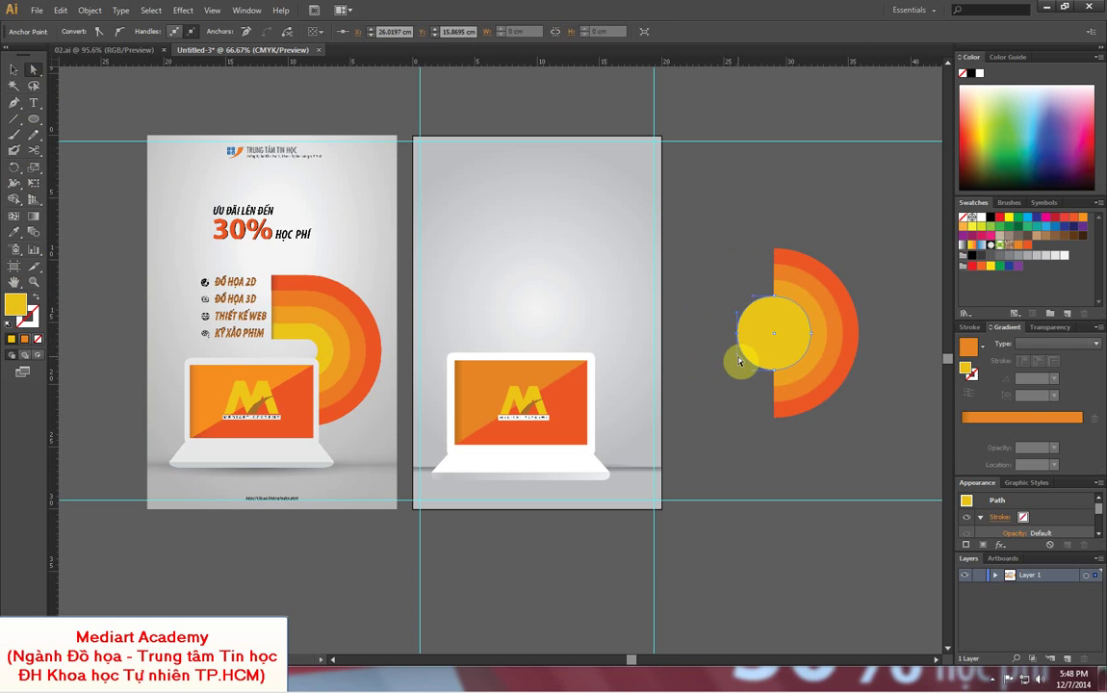
pyautogui.press('Delete')
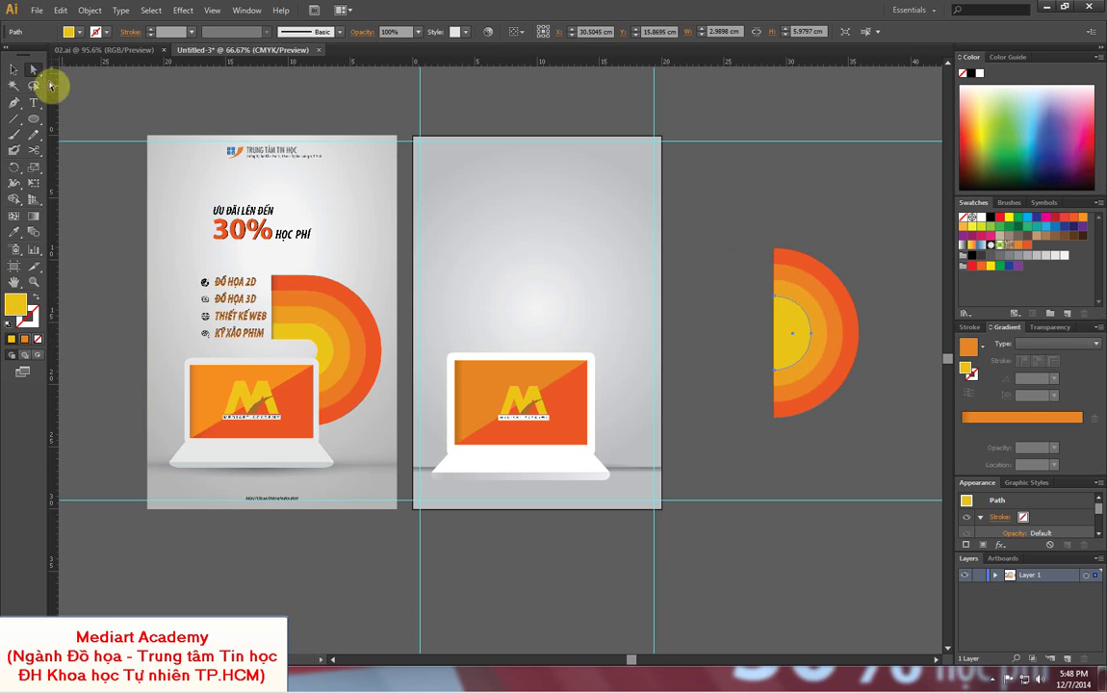
# - Resize the small yellow half-circle to 3.20 × 5.98 cm
pyautogui.click(14, 69)
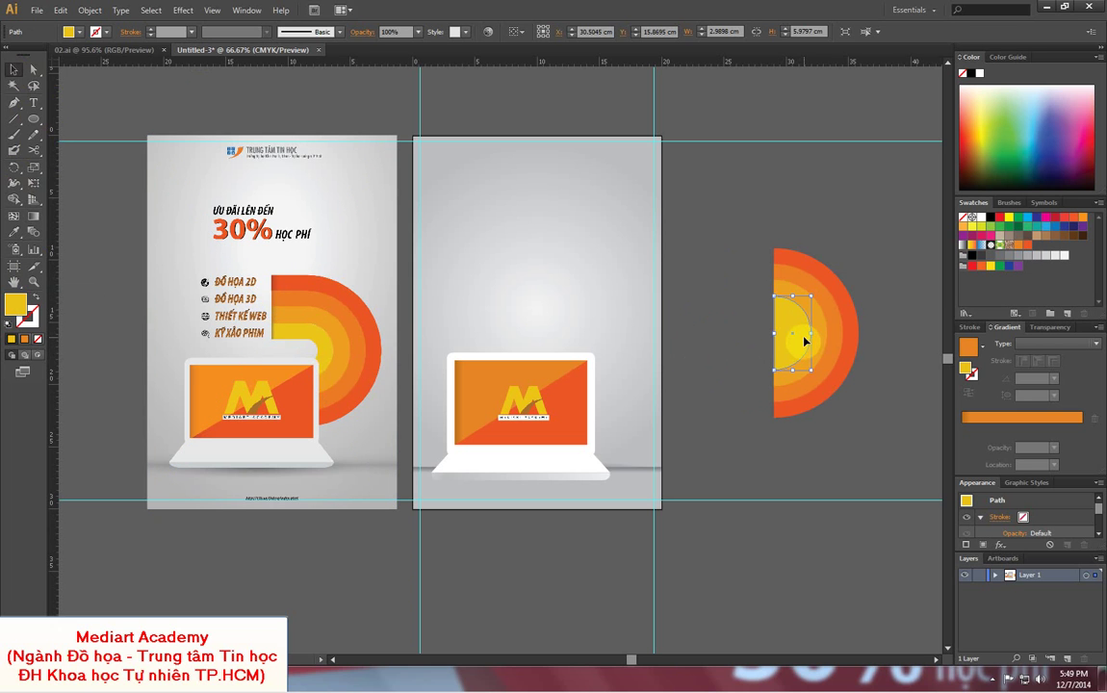
pyautogui.moveTo(809, 300); pyautogui.dragTo(805, 306)
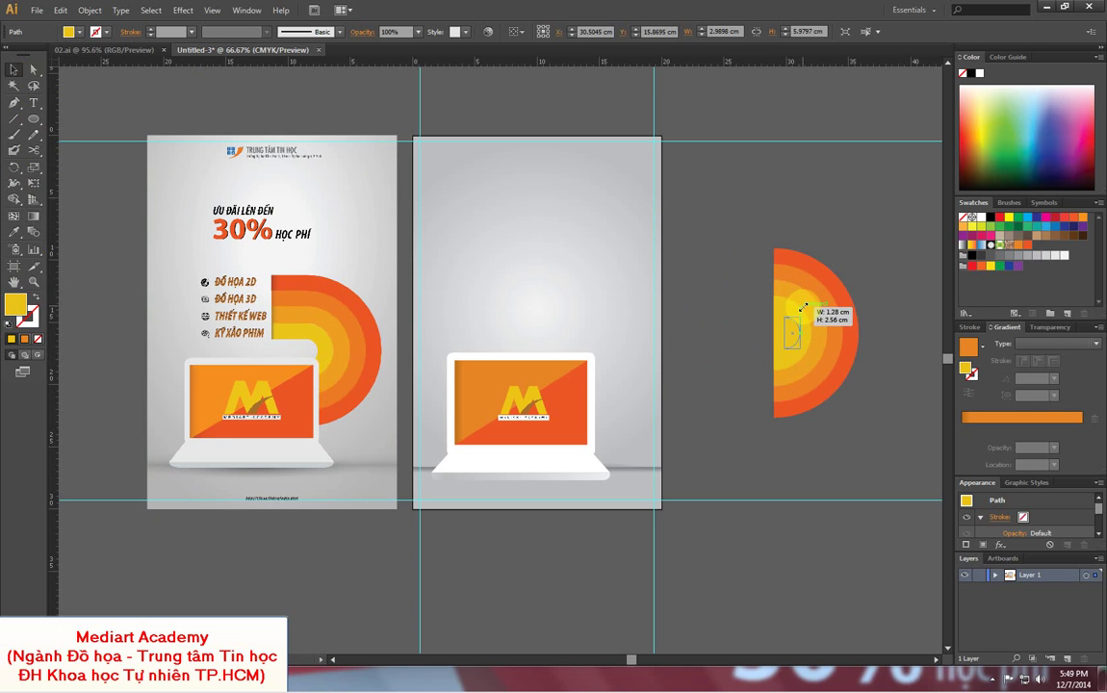
pyautogui.moveTo(780, 325); pyautogui.dragTo(805, 311)
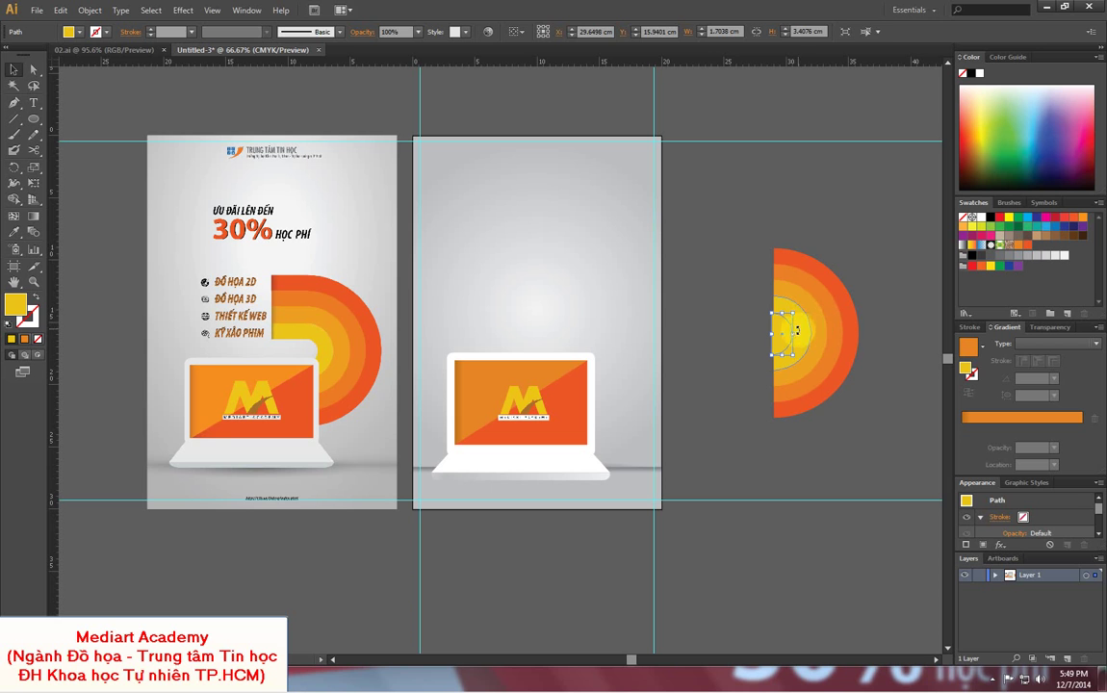
pyautogui.moveTo(804, 330); pyautogui.dragTo(812, 333)
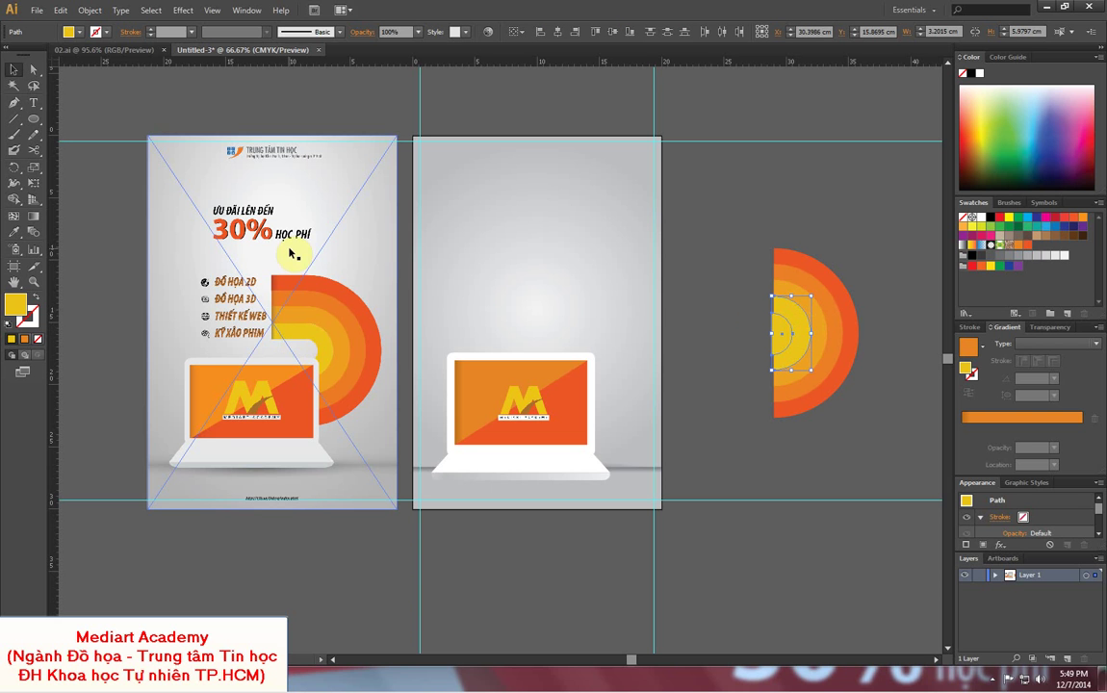
# - Open Pathfinder and Minus Front the inner yellow half-circle from the next ring
pyautogui.hotkey('shift', 'ctrl', 'F9')
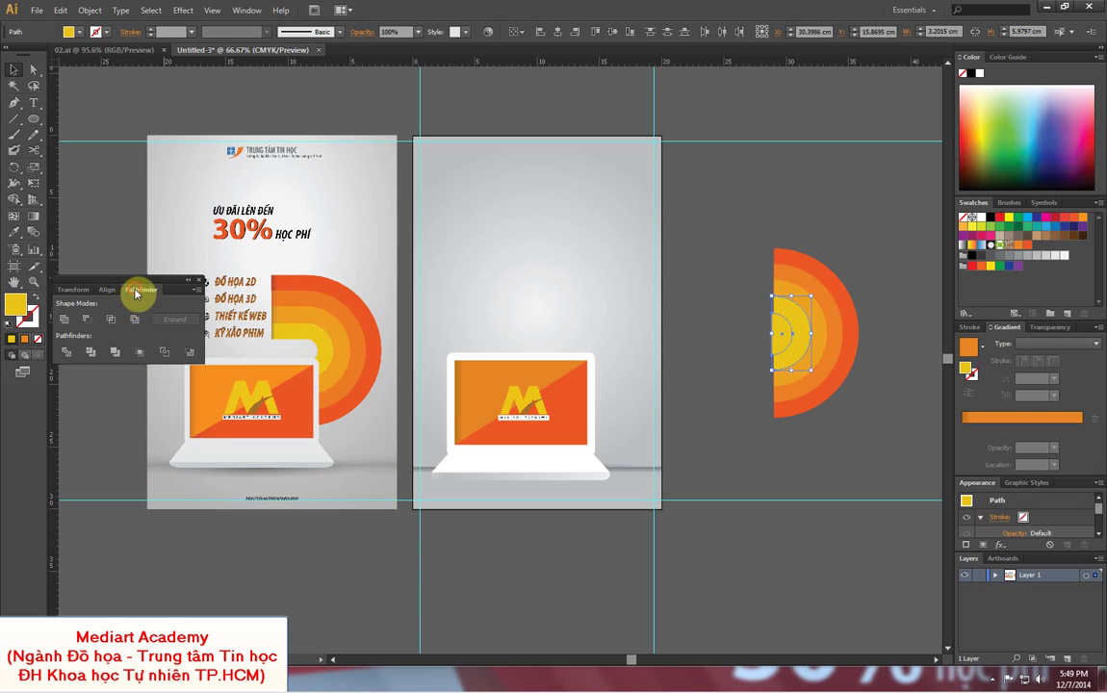
pyautogui.click(88, 326)
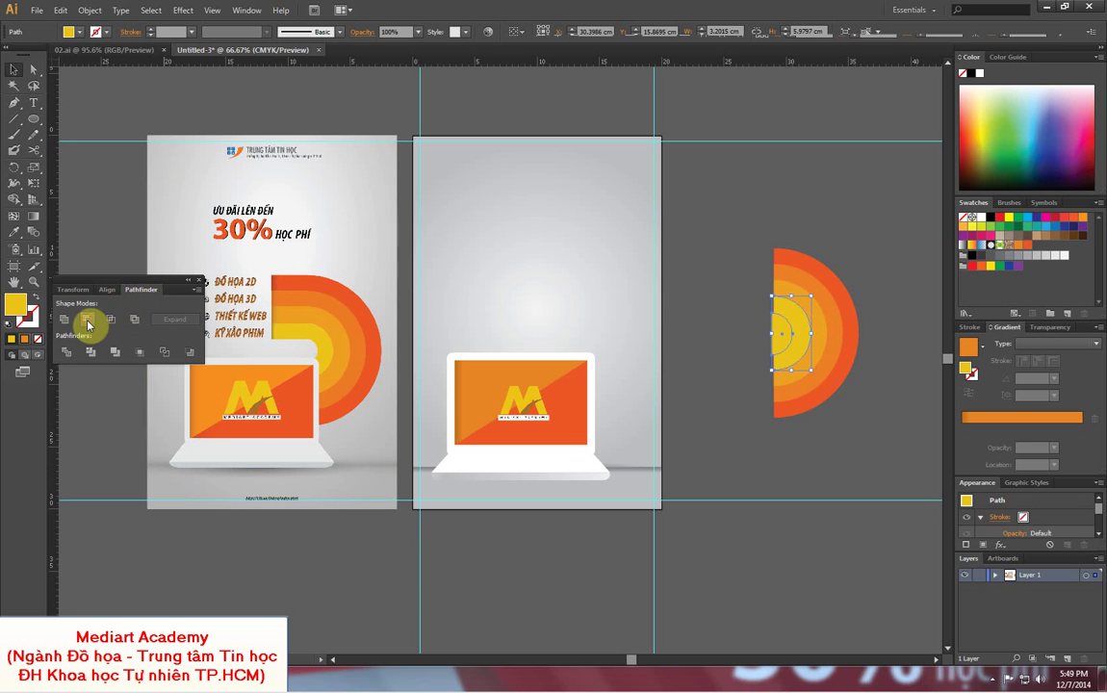
pyautogui.click(833, 254)
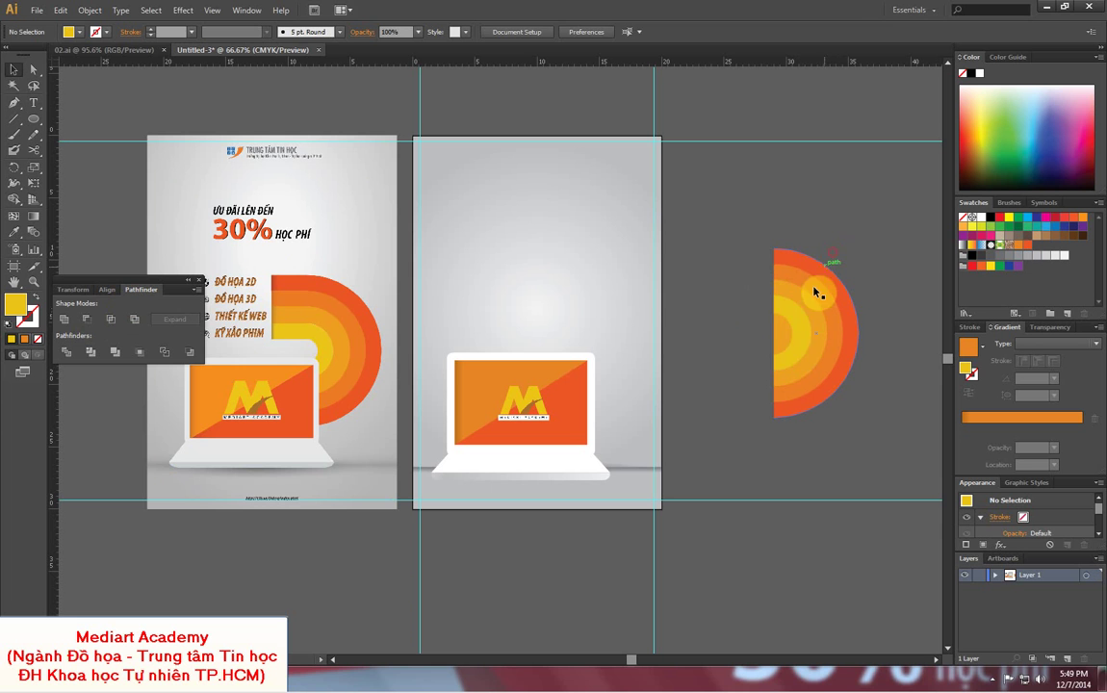
pyautogui.click(773, 336)
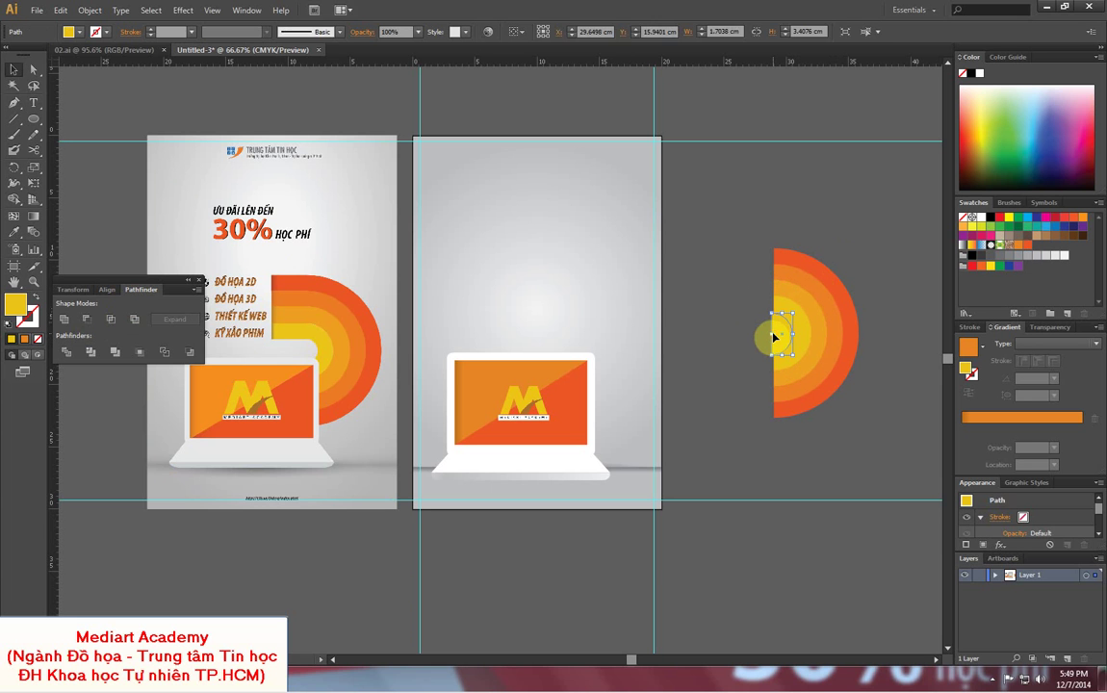
pyautogui.keyDown('shift'); pyautogui.click(795, 327); pyautogui.keyUp('shift')
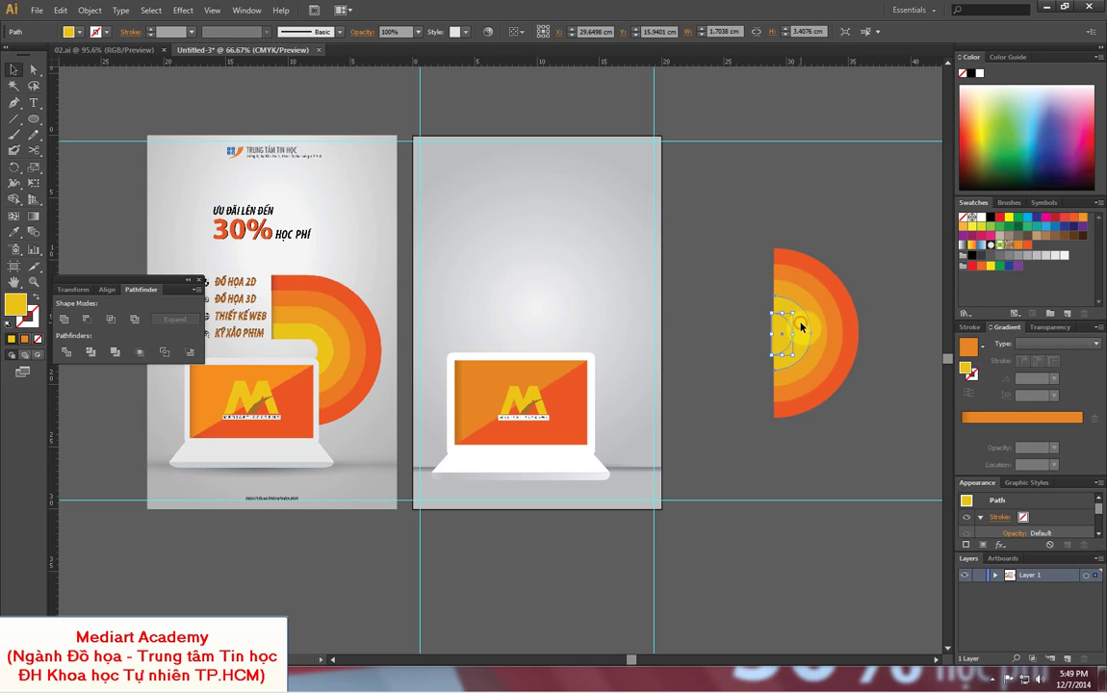
pyautogui.click(87, 320)
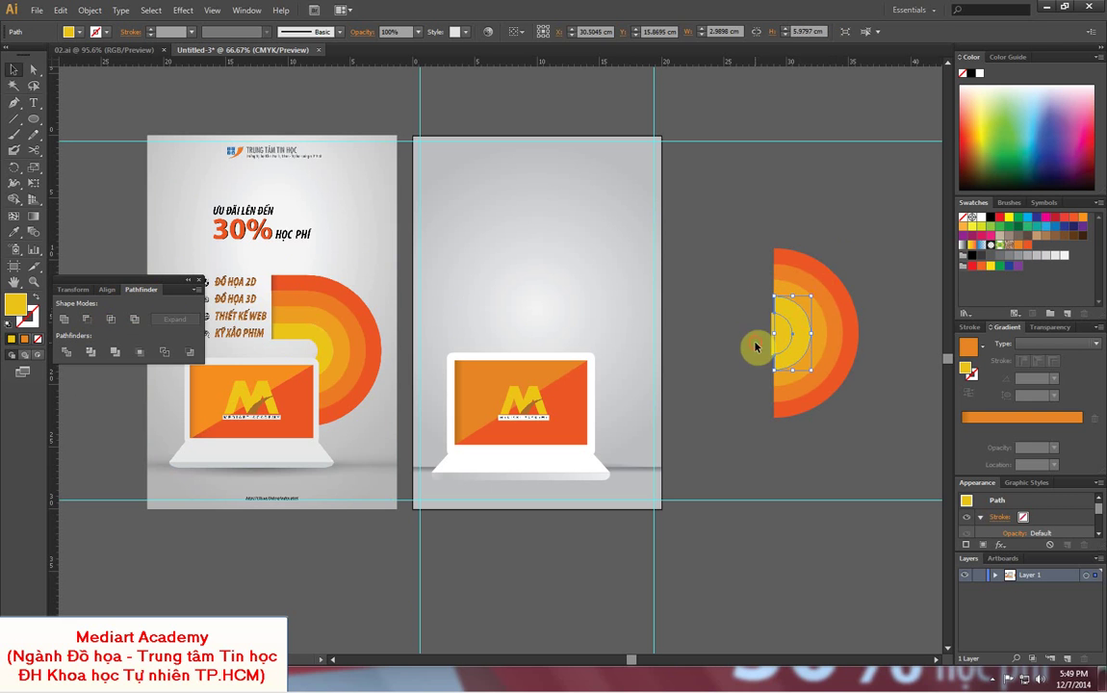
# - Repeat Minus Front to cut the inner half-circle out of the remaining rings
pyautogui.keyDown('shift'); pyautogui.click(781, 311); pyautogui.keyUp('shift')
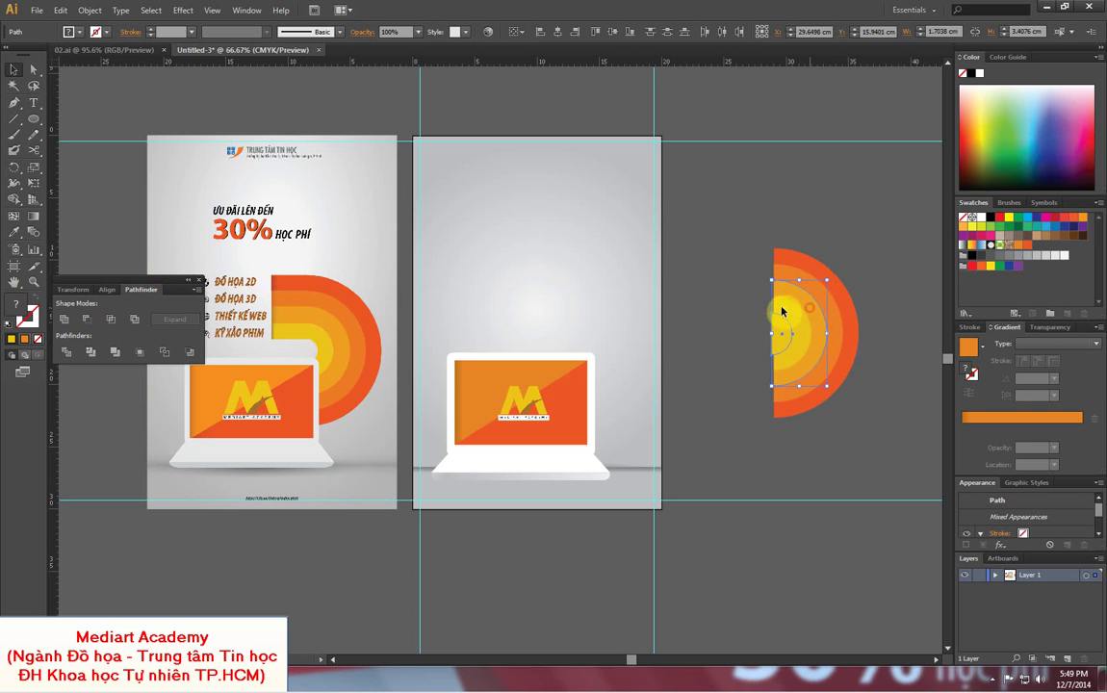
pyautogui.click(85, 319)
pyautogui.click(724, 342)
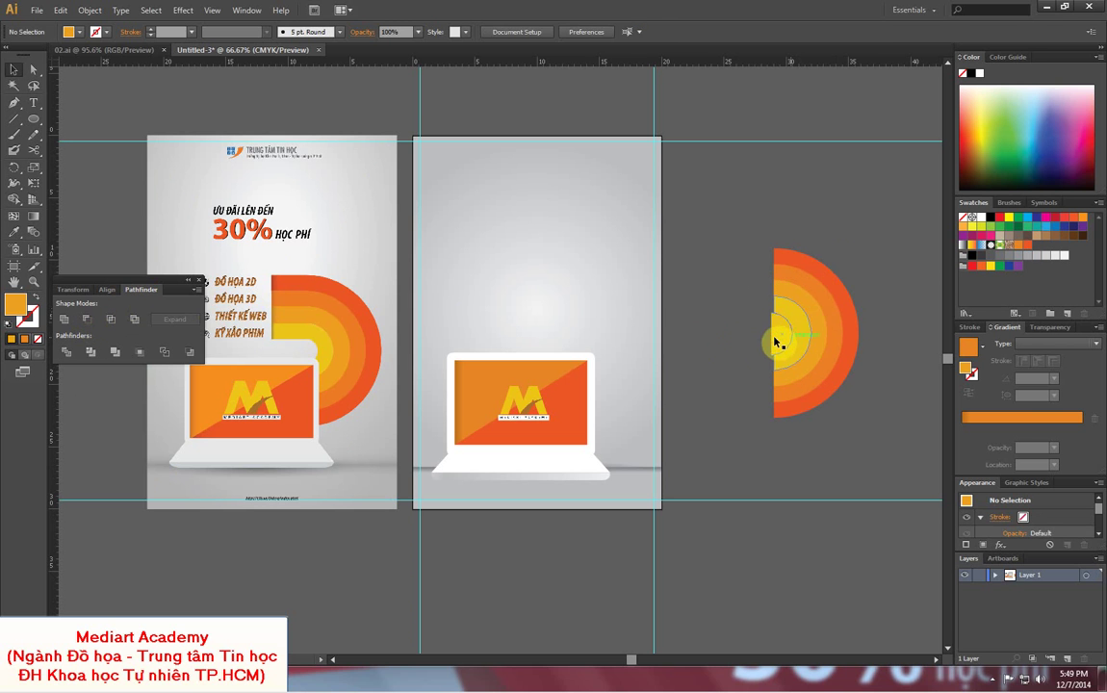
pyautogui.click(776, 339)
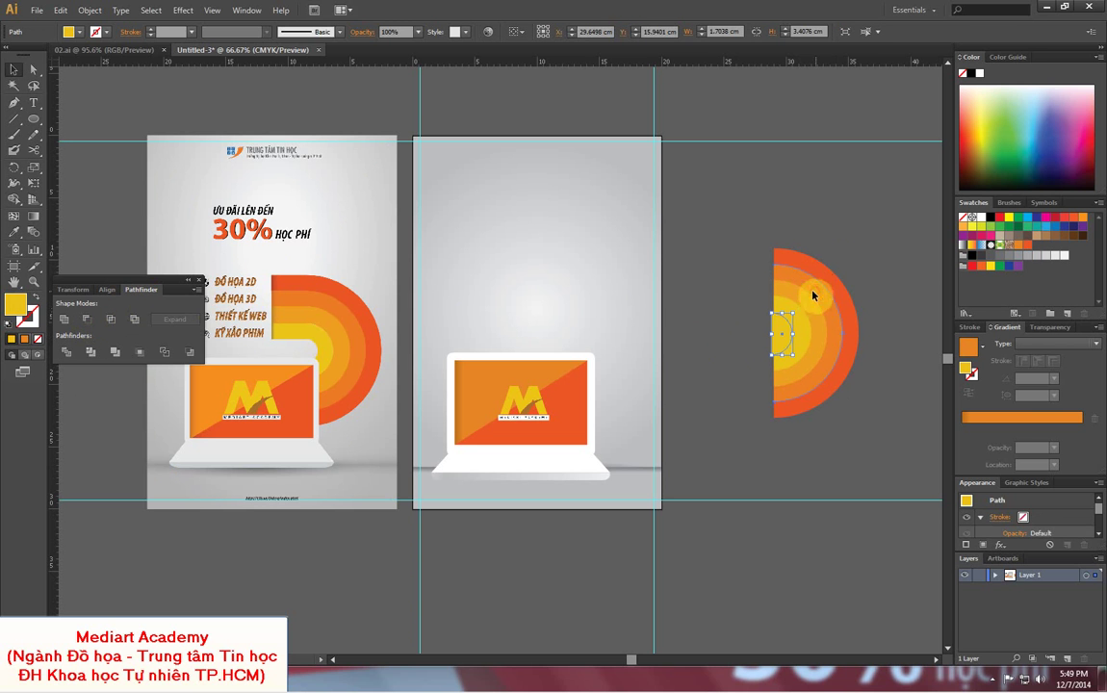
pyautogui.click(86, 319)
pyautogui.click(743, 335)
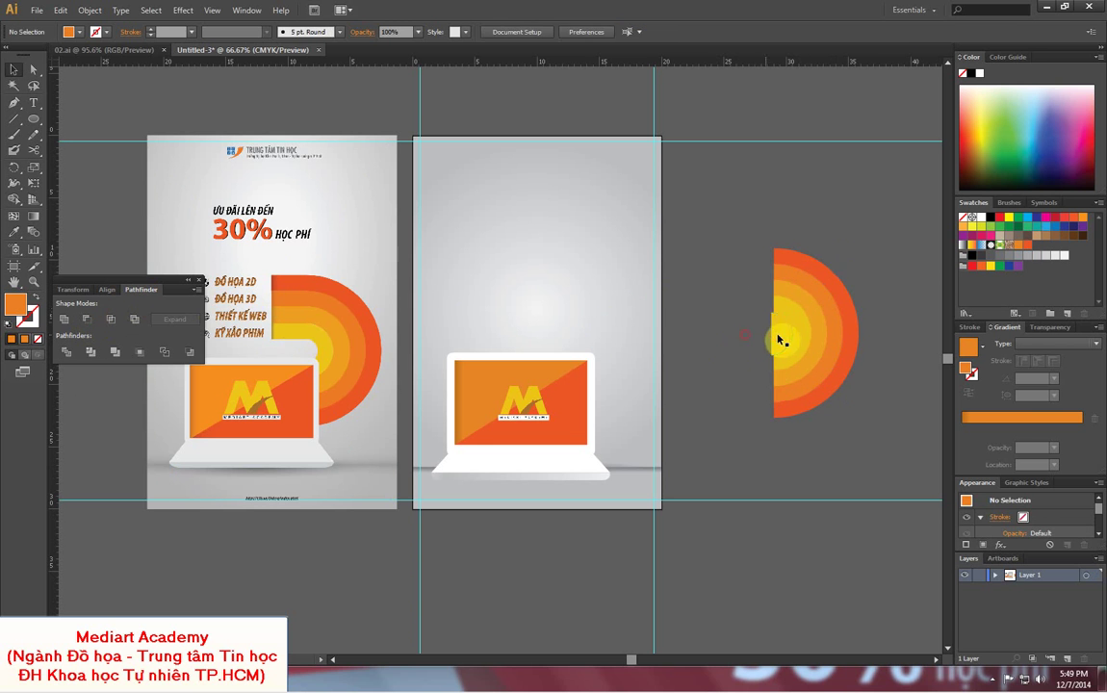
pyautogui.moveTo(746, 259); pyautogui.dragTo(830, 285)
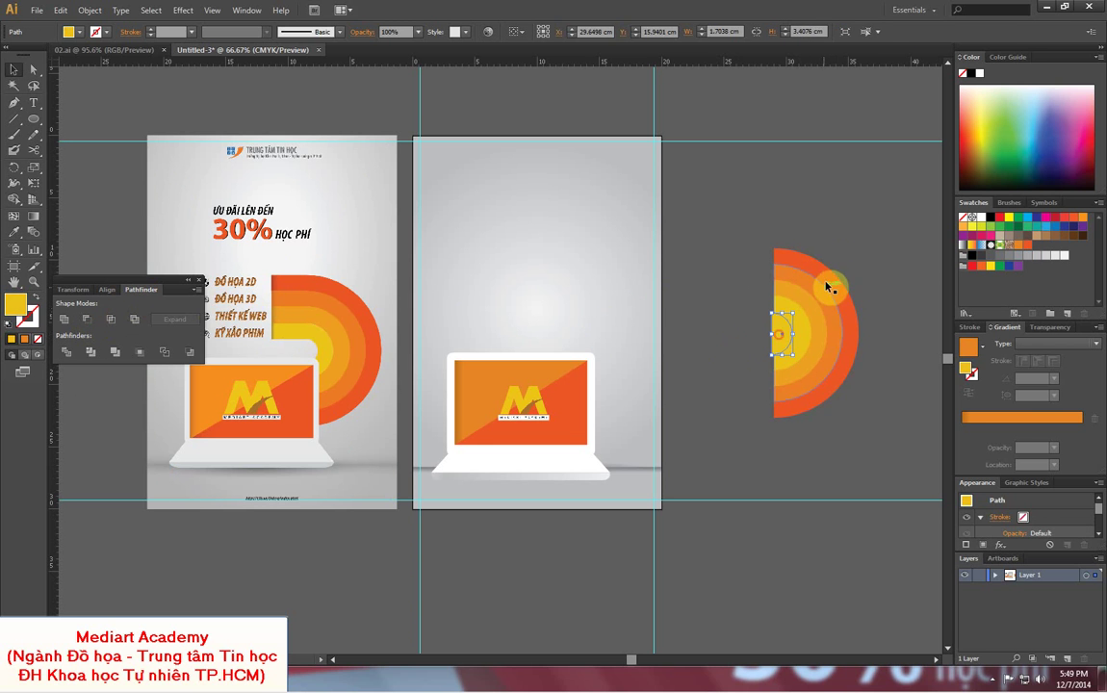
pyautogui.click(86, 320)
pyautogui.click(719, 217)
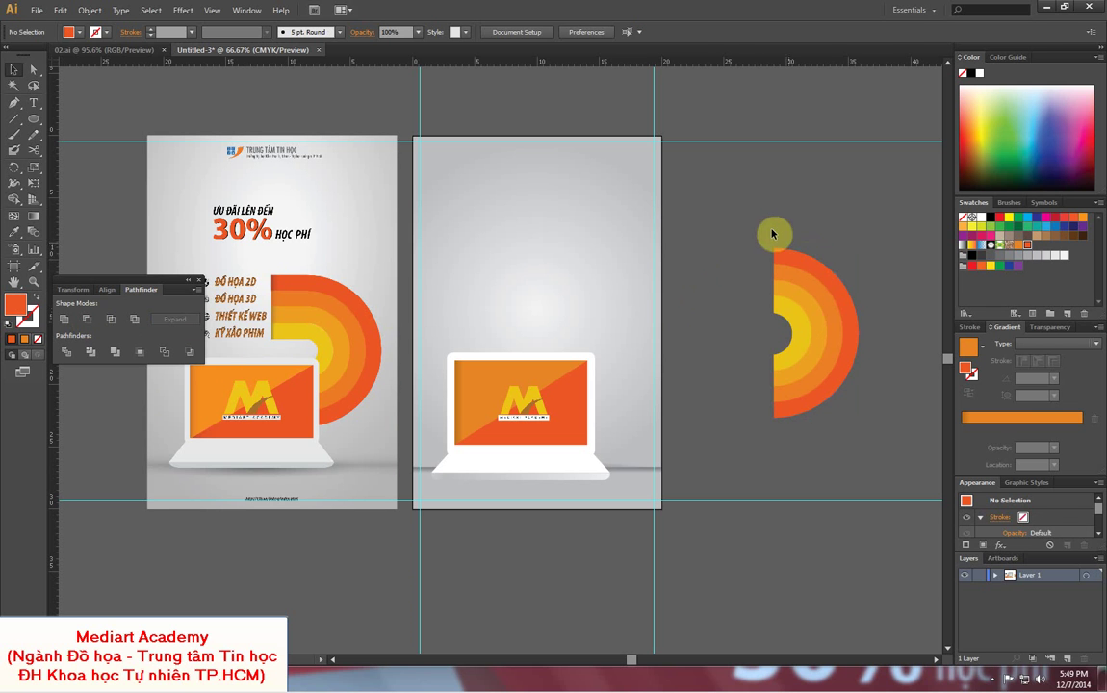
# - Move the hollowed half-rings onto the middle artboard beside the laptop
pyautogui.click(835, 364)
pyautogui.click(832, 333)
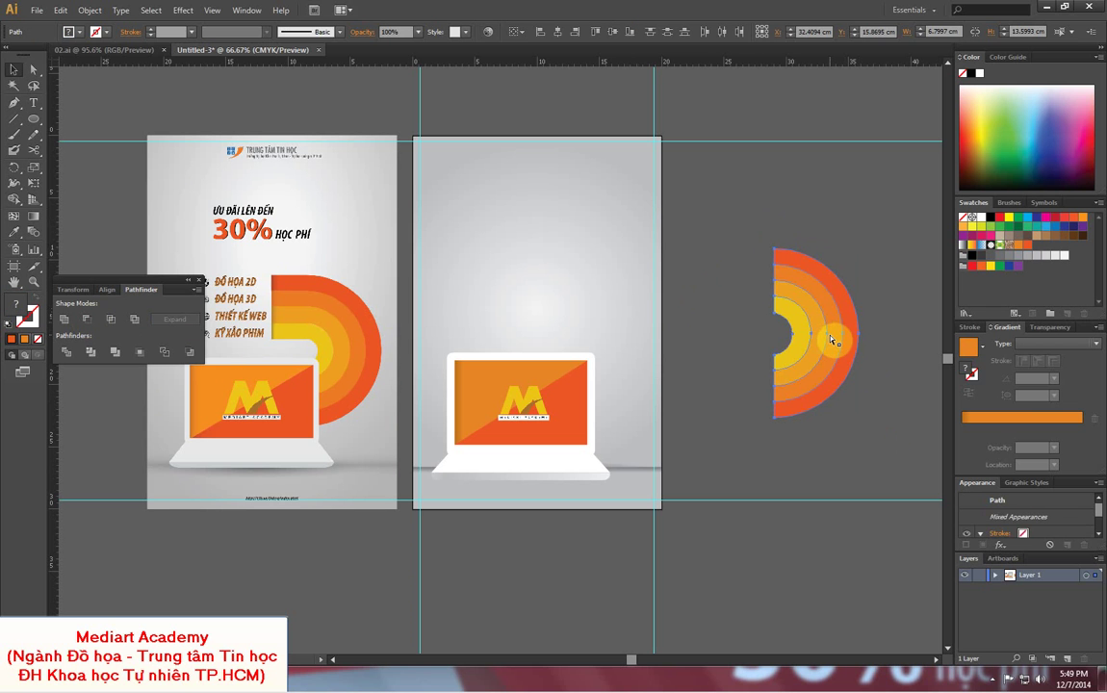
pyautogui.moveTo(833, 333)
pyautogui.mouseDown()
pyautogui.moveTo(635, 332)
pyautogui.moveTo(637, 347)
pyautogui.mouseUp()
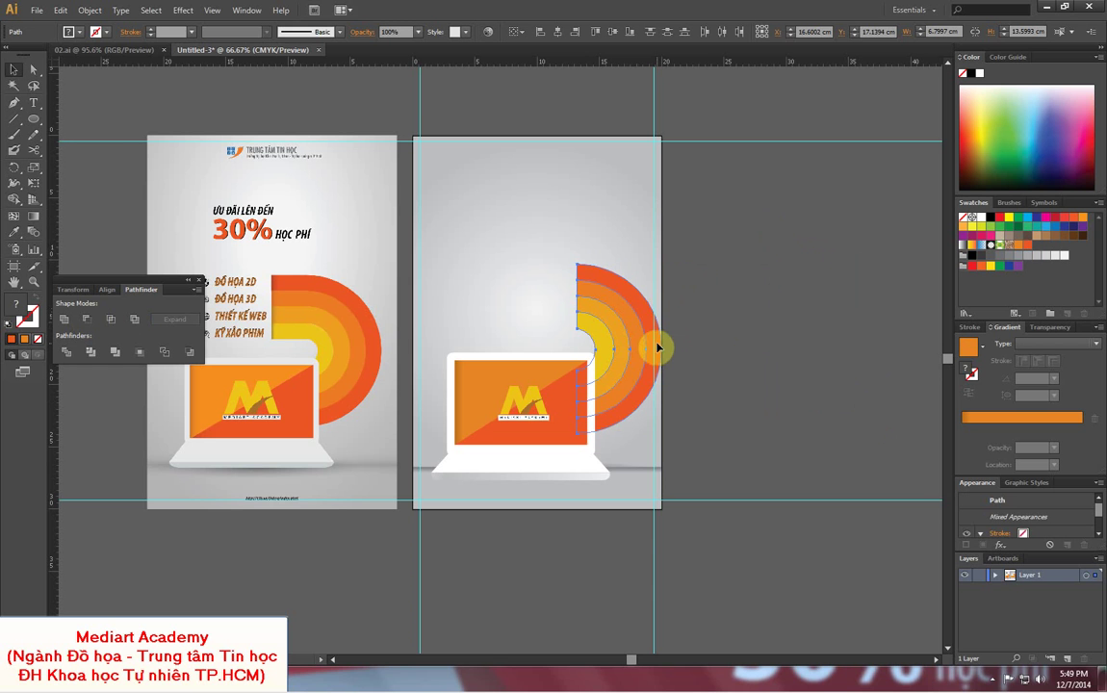
# - Select the ring bands and nudge them four steps left and one up, to about X 15.89 cm
pyautogui.click(564, 260)
pyautogui.moveTo(566, 258); pyautogui.dragTo(637, 286)
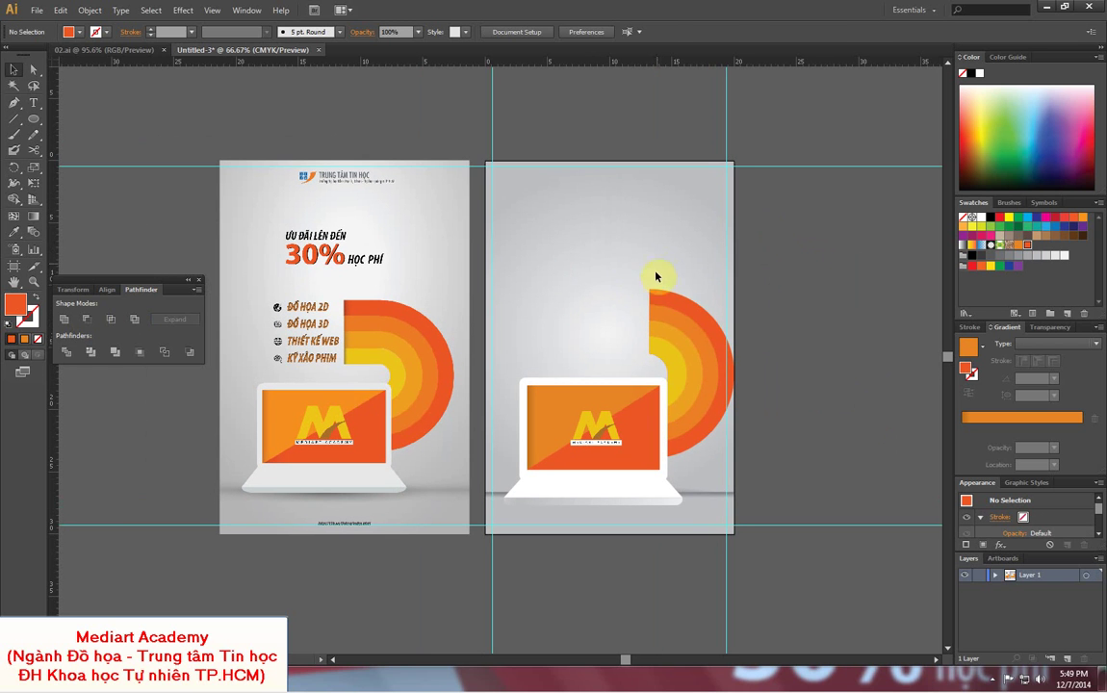
pyautogui.click(663, 317)
pyautogui.click(666, 322)
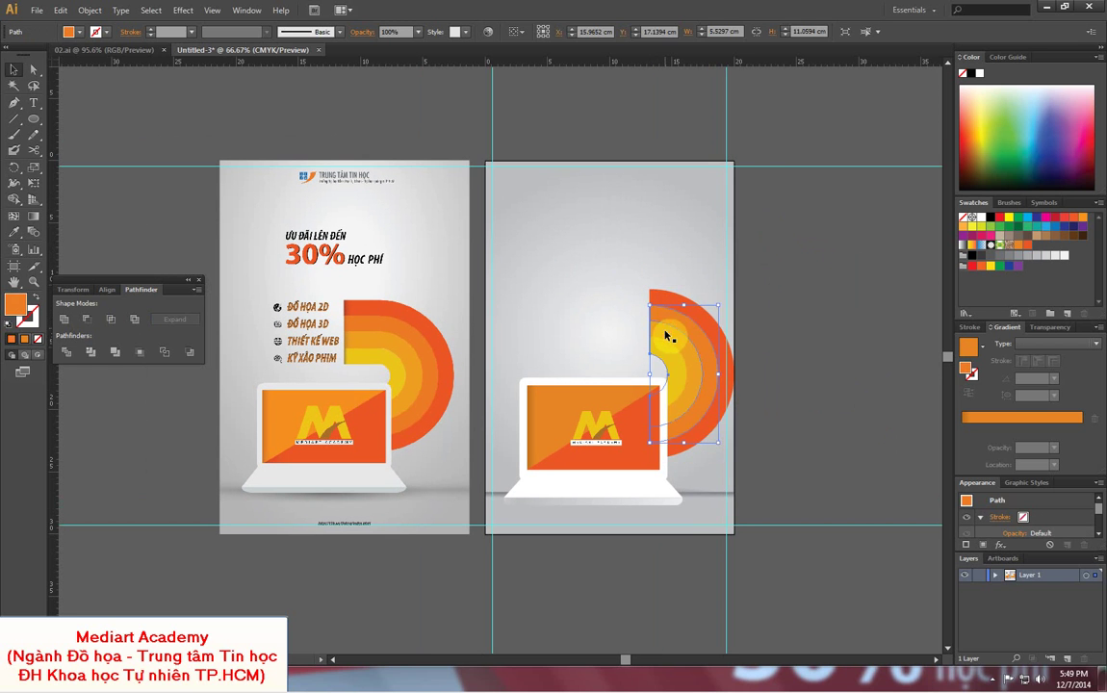
pyautogui.keyDown('shift'); pyautogui.click(664, 348); pyautogui.keyUp('shift')
pyautogui.press('Left')
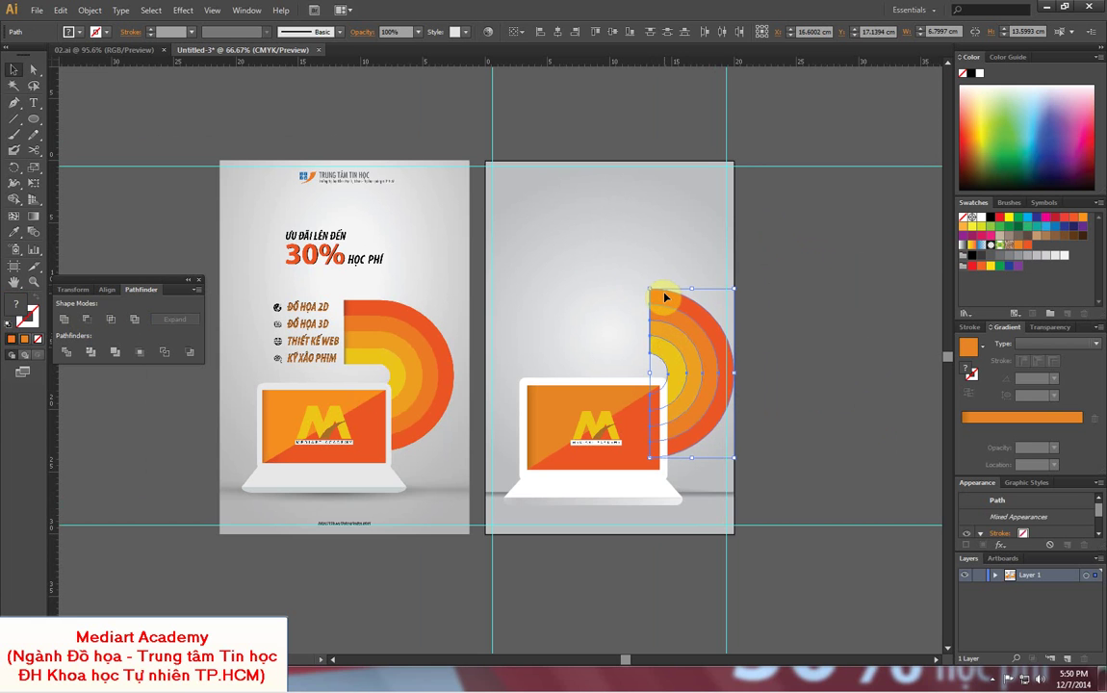
pyautogui.press('Left')
pyautogui.press('Left')
pyautogui.press('Left')
pyautogui.press('Up')
pyautogui.press('Left')
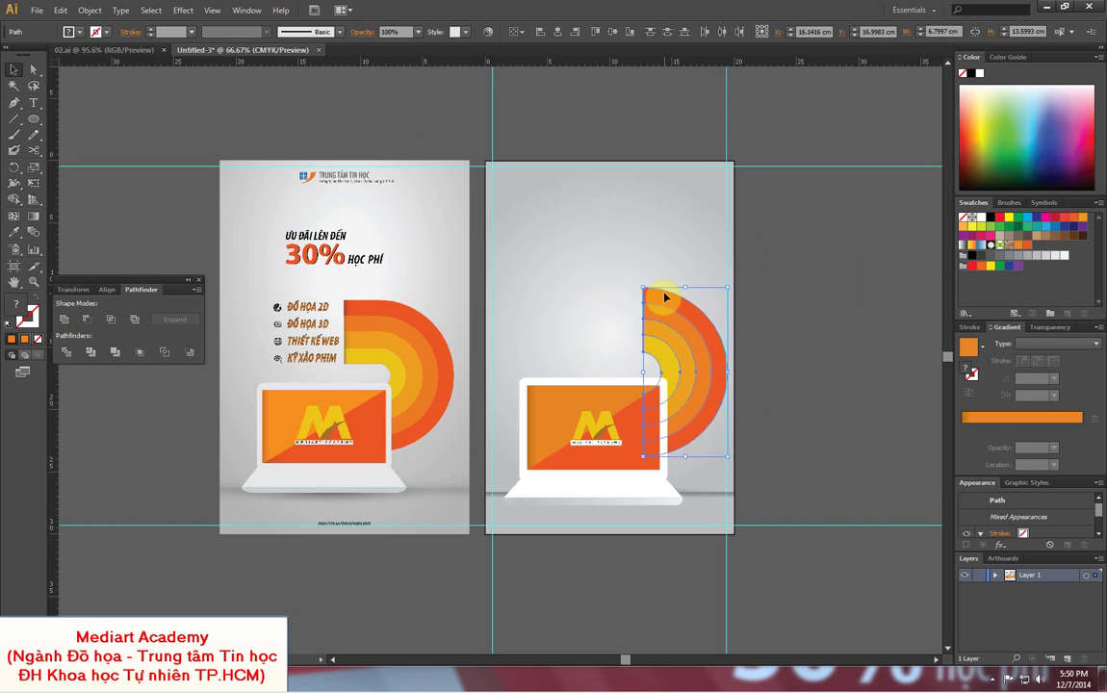
pyautogui.press('Left')
pyautogui.press('Left')
pyautogui.press('Left')
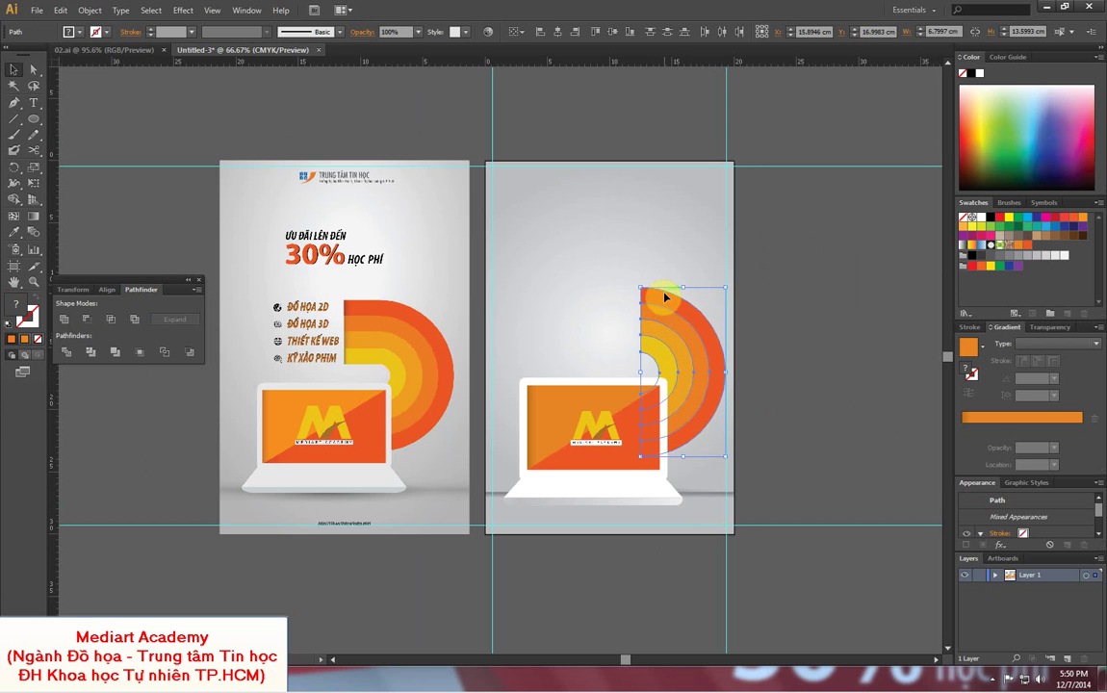
pyautogui.moveTo(781, 252); pyautogui.dragTo(506, 477)
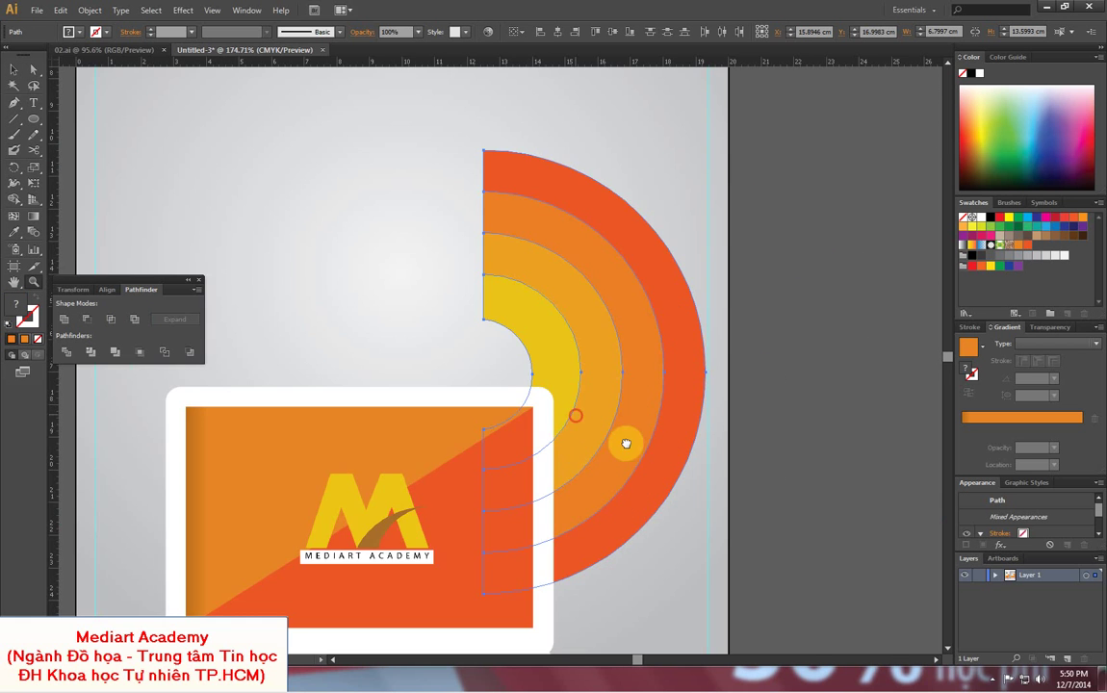
# - Draw a bar left of the yellow band's top and give it the yellow band's colour
pyautogui.hscroll(-3, 625, 443)
pyautogui.hscroll(-5, 433, 395)
pyautogui.scroll(-1, 631, 354)
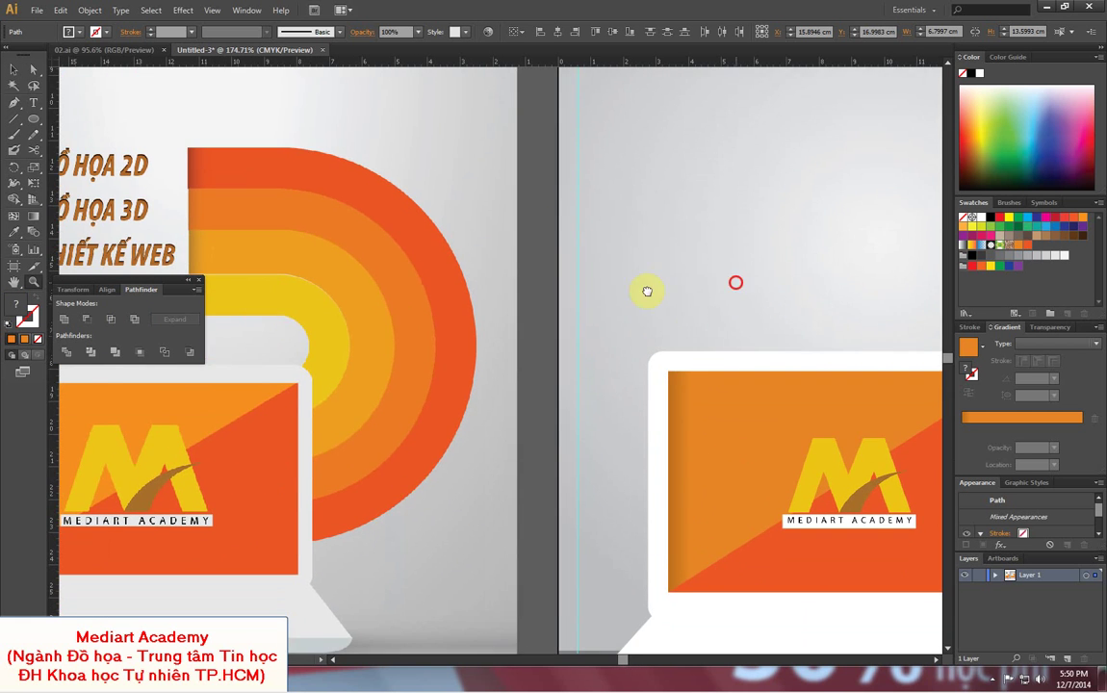
pyautogui.hscroll(5, 647, 291)
pyautogui.scroll(1, 647, 290)
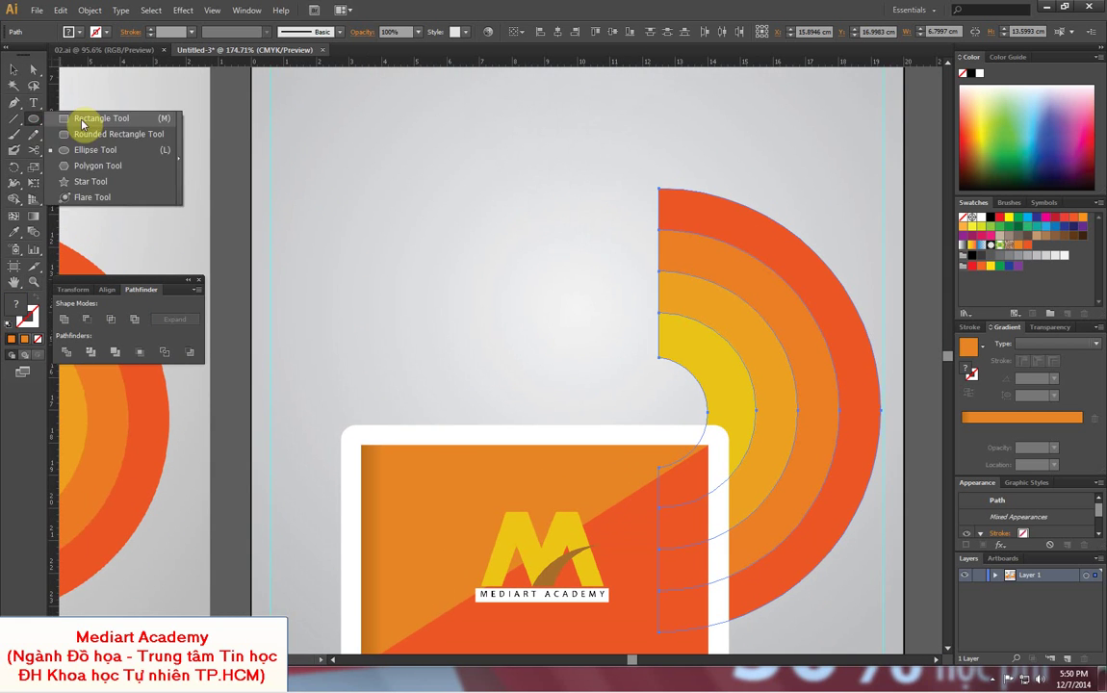
pyautogui.moveTo(38, 125); pyautogui.dragTo(81, 119)
pyautogui.moveTo(658, 313); pyautogui.dragTo(543, 358)
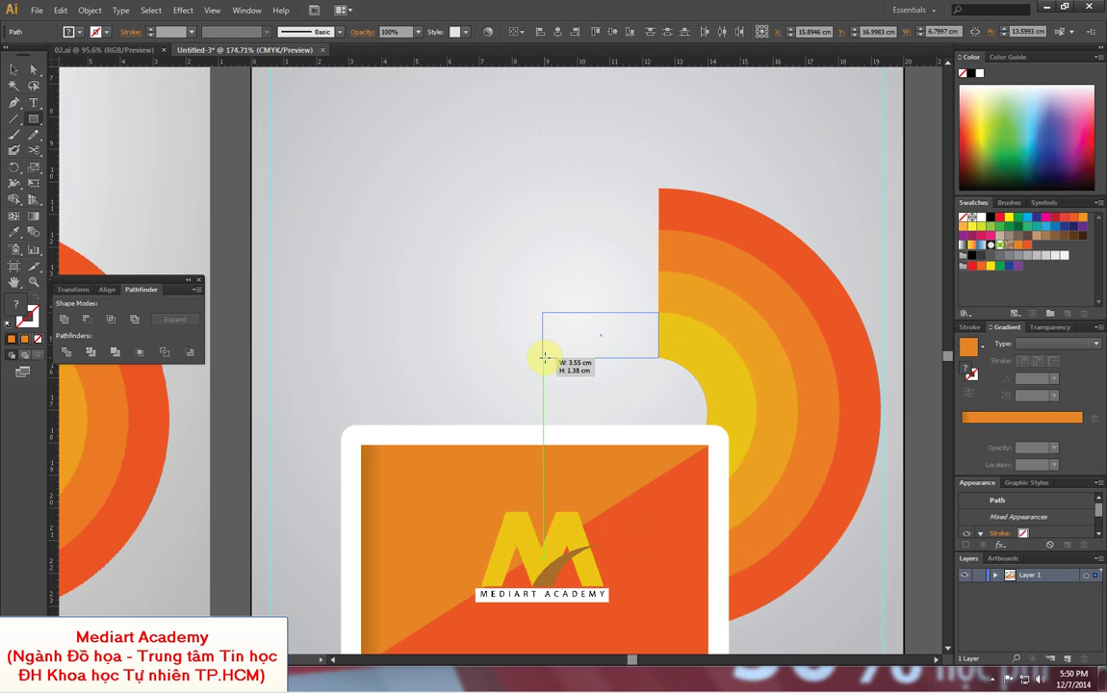
pyautogui.press('i')
pyautogui.click(692, 334)
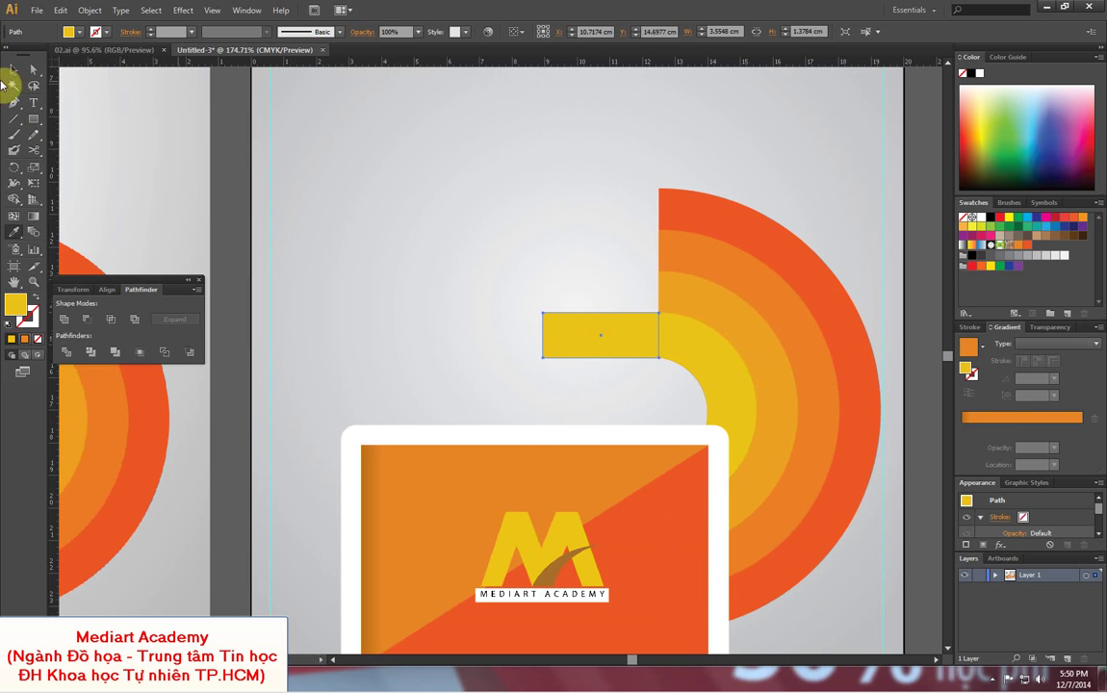
# - Copy the yellow bar upward, thin it to the next band, and colour it light orange
pyautogui.click(12, 72)
pyautogui.click(563, 289)
pyautogui.press('z')
pyautogui.moveTo(481, 279); pyautogui.dragTo(786, 411)
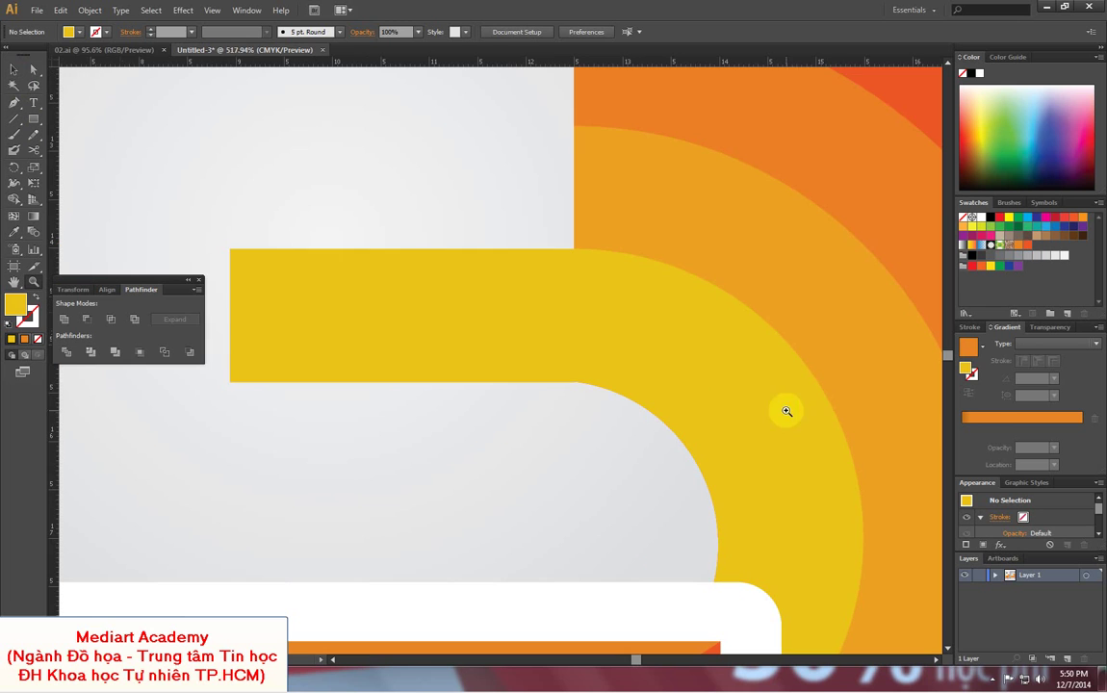
pyautogui.click(17, 71)
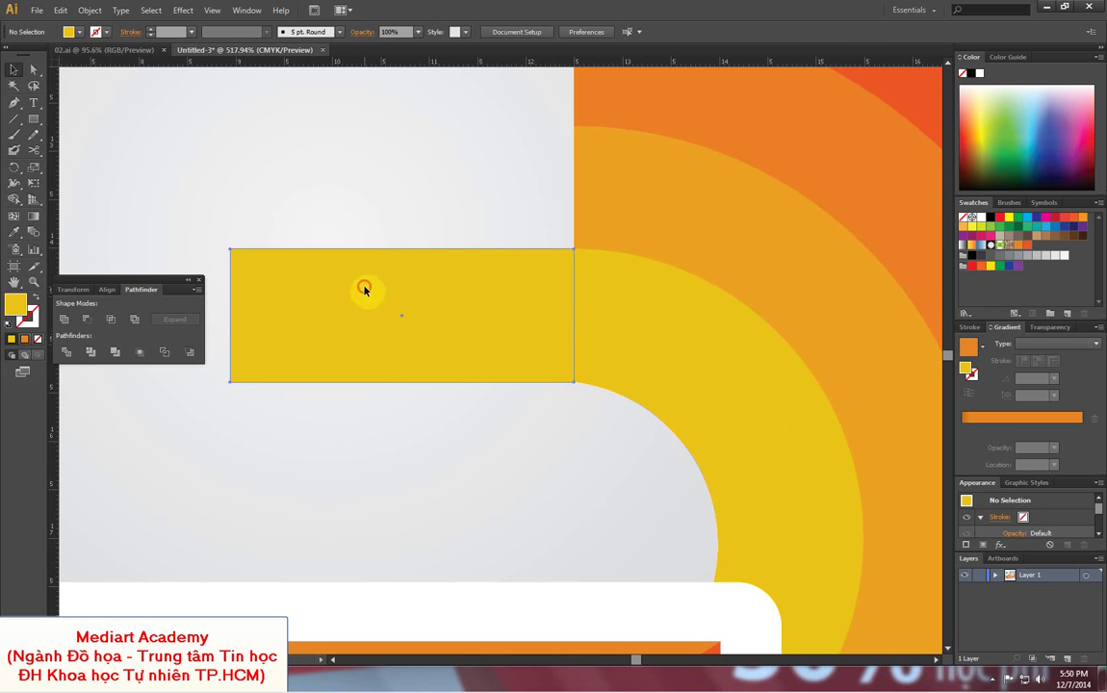
pyautogui.moveTo(462, 337); pyautogui.dragTo(466, 206)
pyautogui.moveTo(399, 116); pyautogui.dragTo(400, 126)
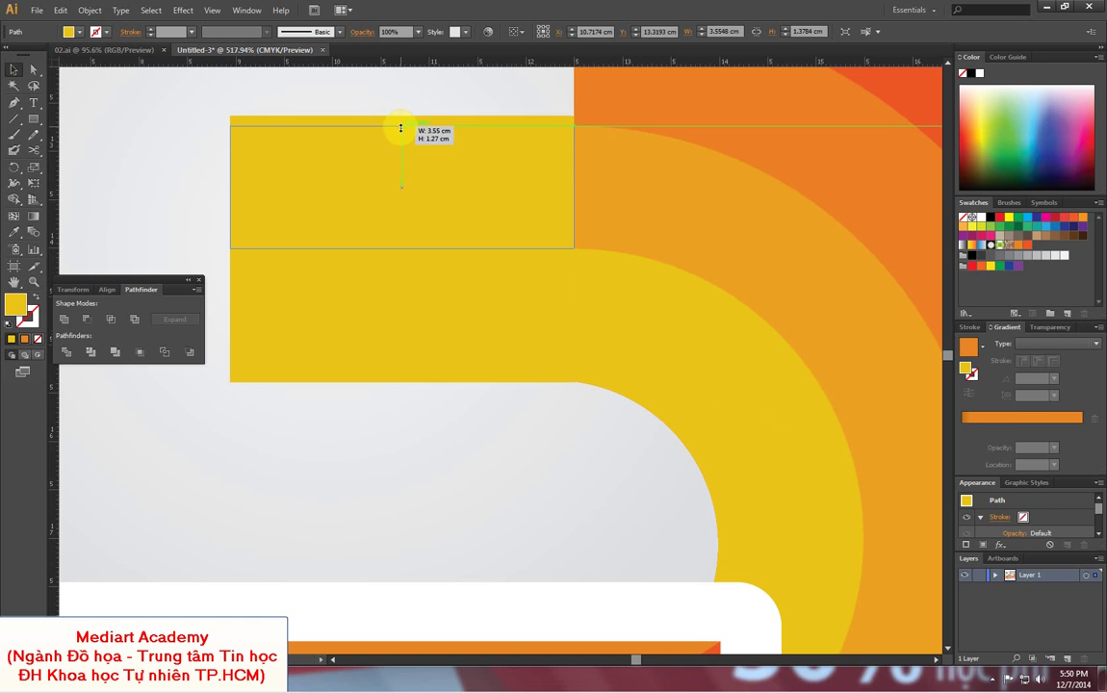
pyautogui.press('i')
pyautogui.click(672, 215)
pyautogui.press('v')
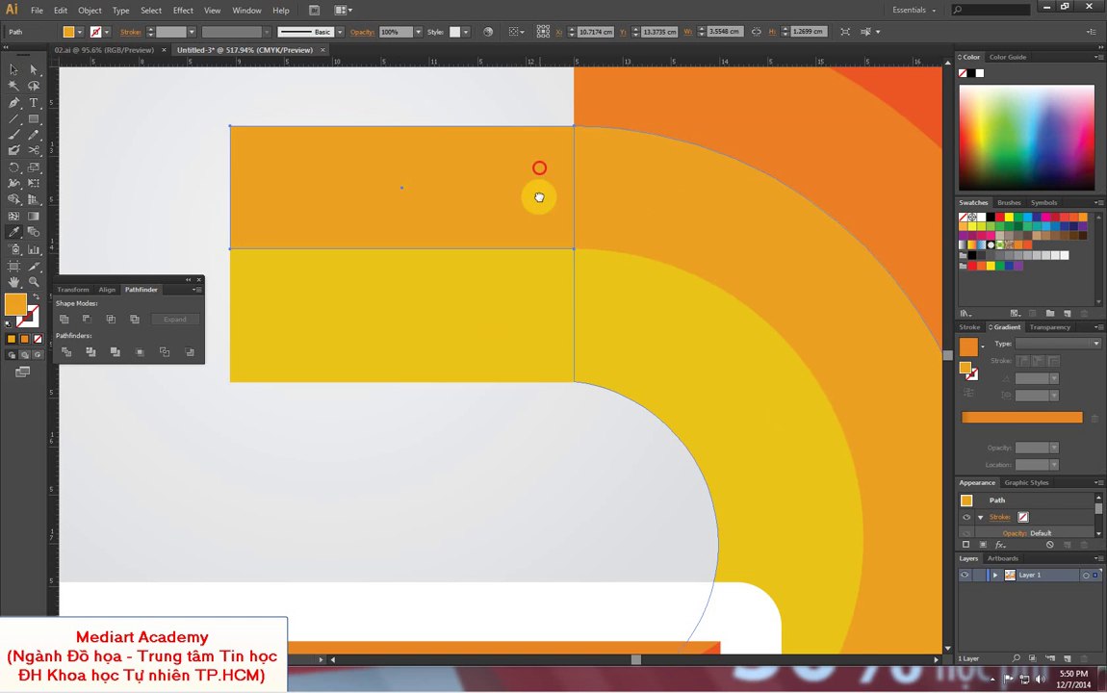
# - Add orange and orange-red bars level with the two outer bands
pyautogui.moveTo(539, 192)
pyautogui.mouseDown()
pyautogui.moveTo(546, 411)
pyautogui.moveTo(508, 272)
pyautogui.mouseUp()
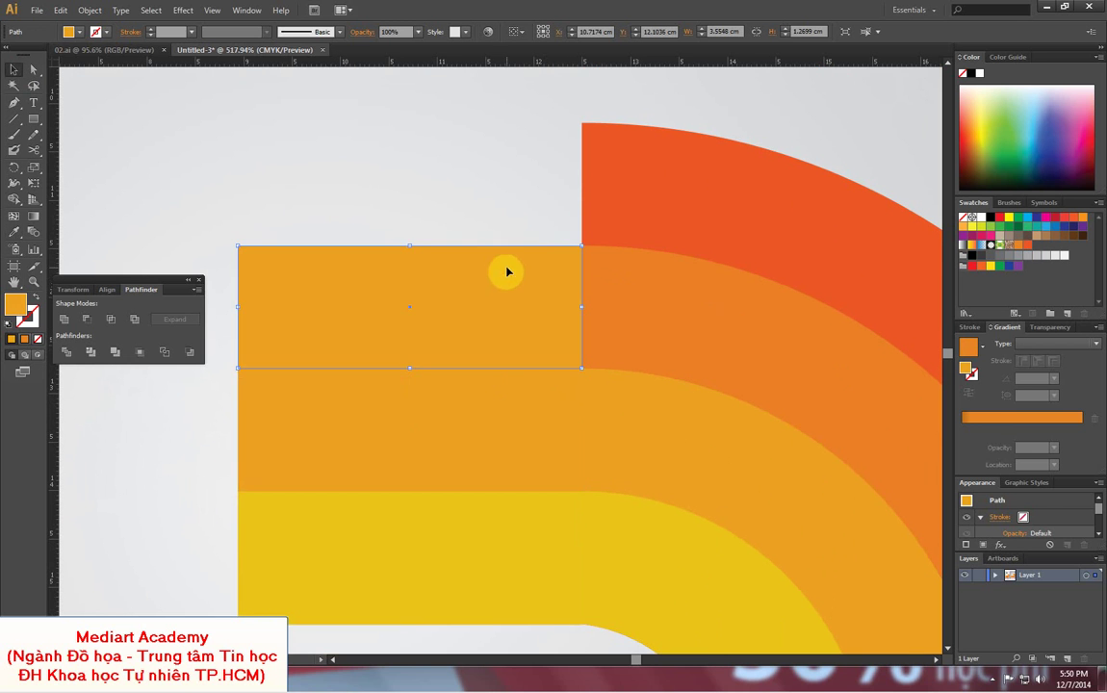
pyautogui.press('i')
pyautogui.click(689, 294)
pyautogui.press('v')
pyautogui.scroll(4, 523, 366)
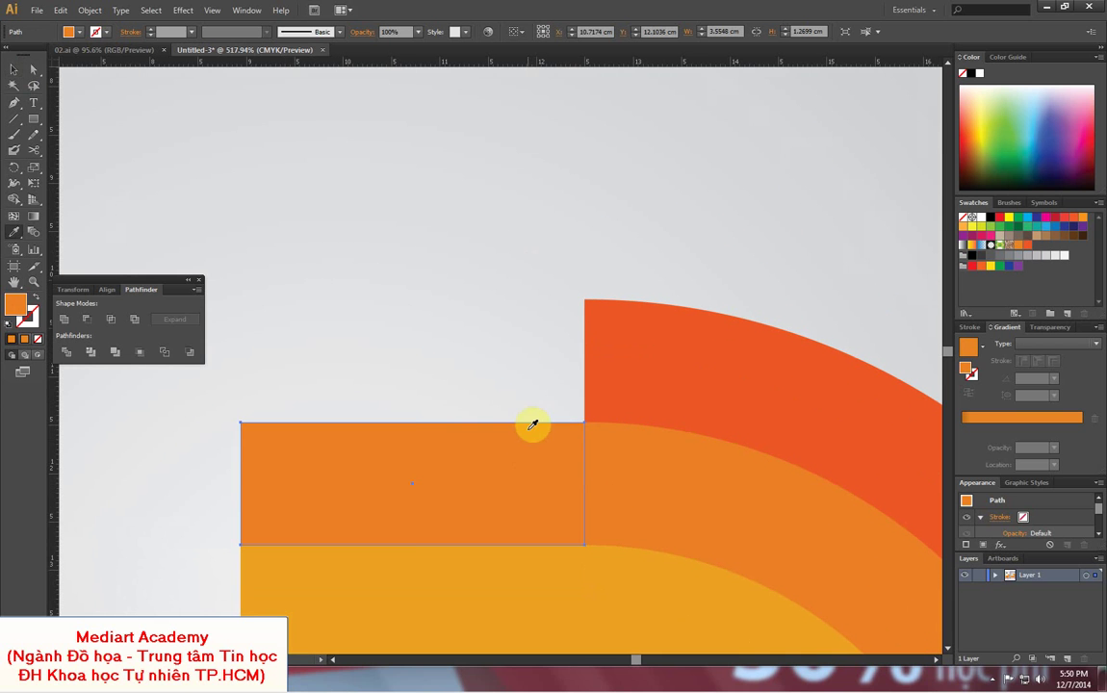
pyautogui.moveTo(492, 466); pyautogui.dragTo(501, 341)
pyautogui.press('i')
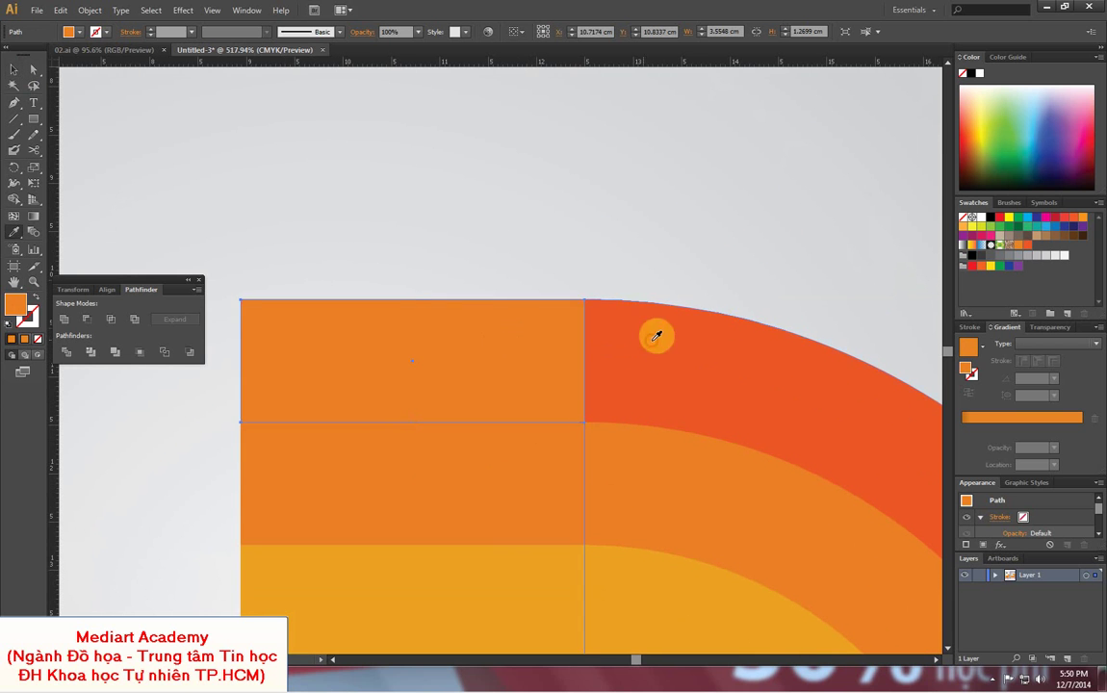
pyautogui.click(658, 332)
# - Zoom out and review the finished straight bars on both posters
pyautogui.click(15, 71)
pyautogui.click(353, 154)
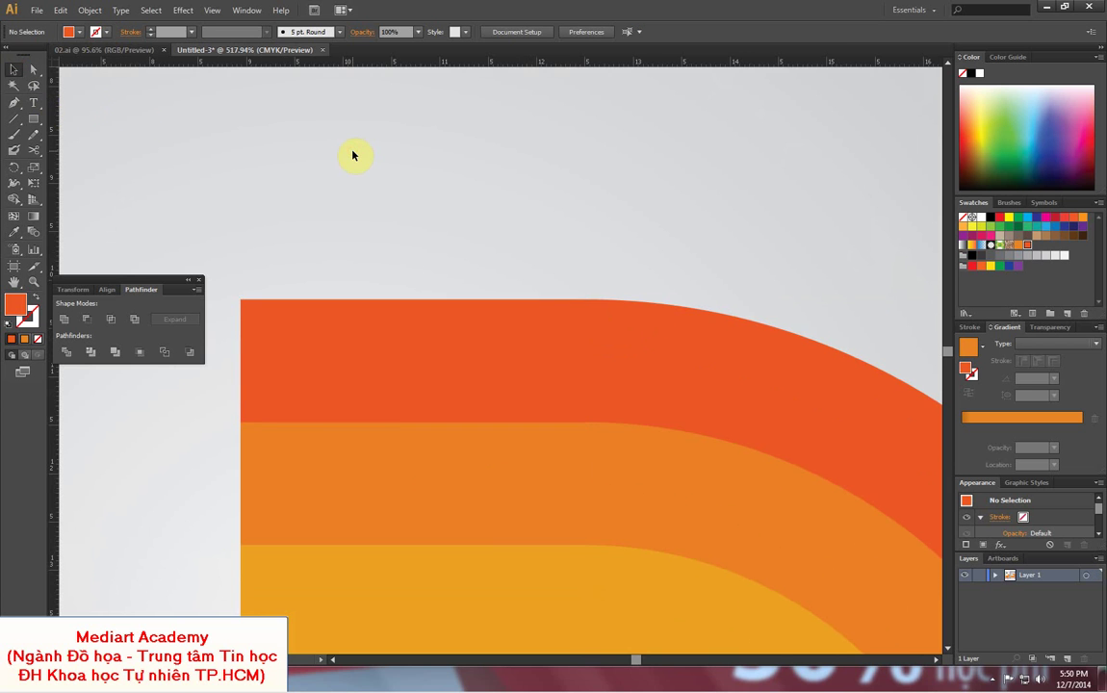
pyautogui.hotkey('ctrl', '-')
pyautogui.hotkey('ctrl', '-')
pyautogui.hotkey('ctrl', '-')
pyautogui.hotkey('ctrl', '-')
pyautogui.hotkey('ctrl', '-')
pyautogui.hotkey('ctrl', '-')
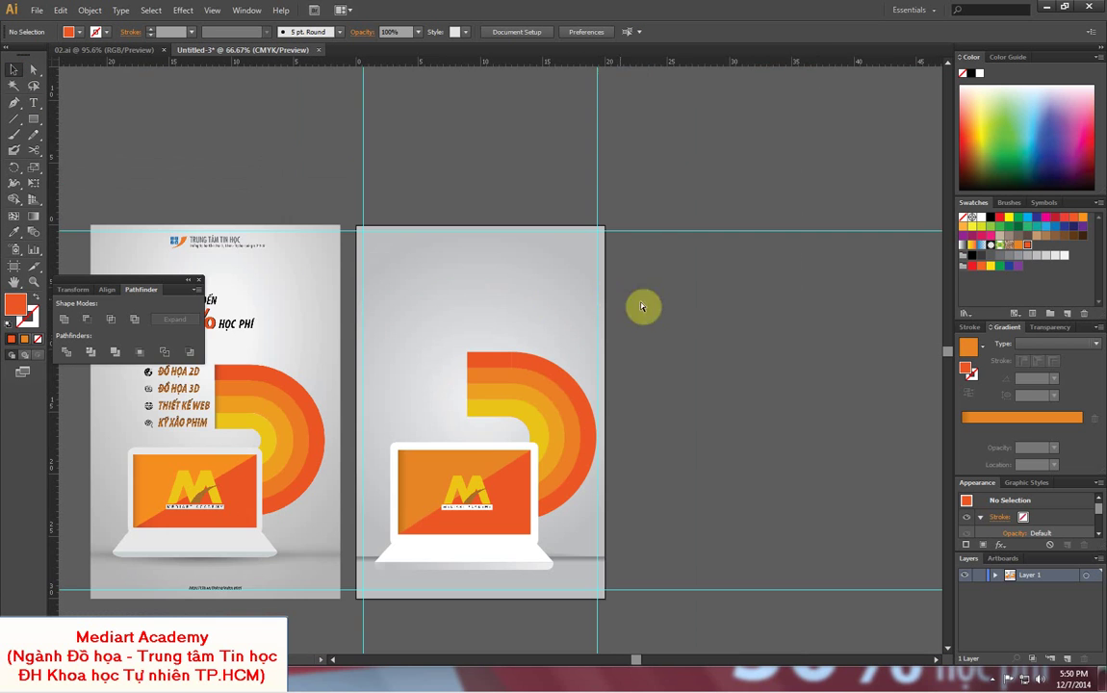
pyautogui.moveTo(584, 421); pyautogui.dragTo(680, 411)
pyautogui.click(591, 361)
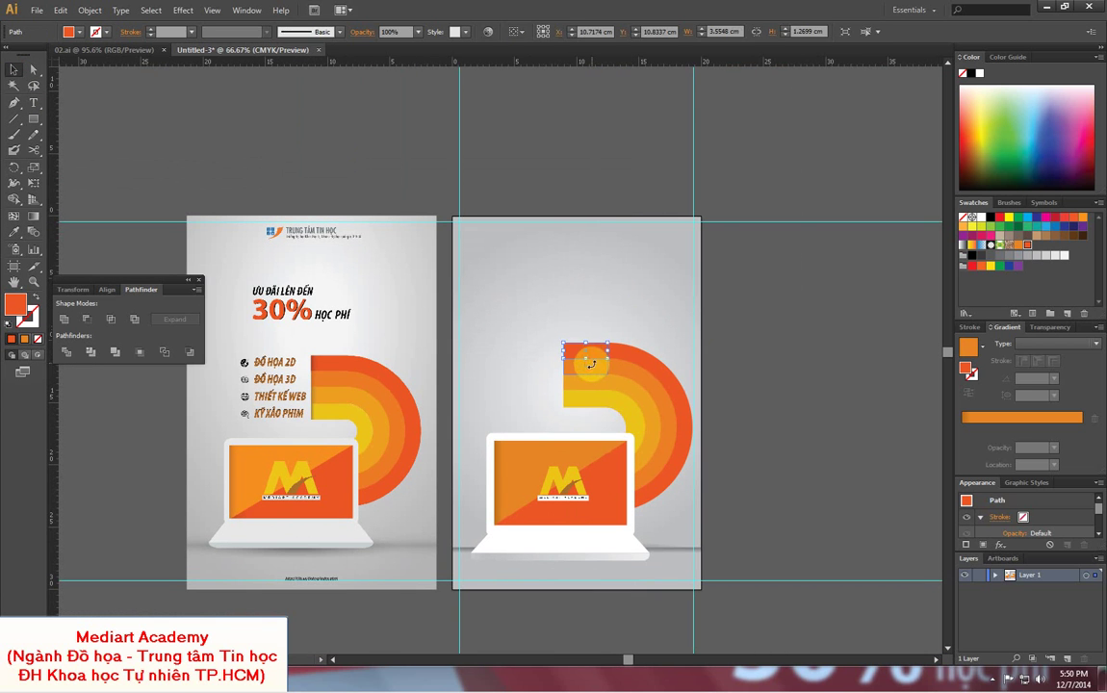
pyautogui.keyDown('shift'); pyautogui.click(592, 378); pyautogui.keyUp('shift')
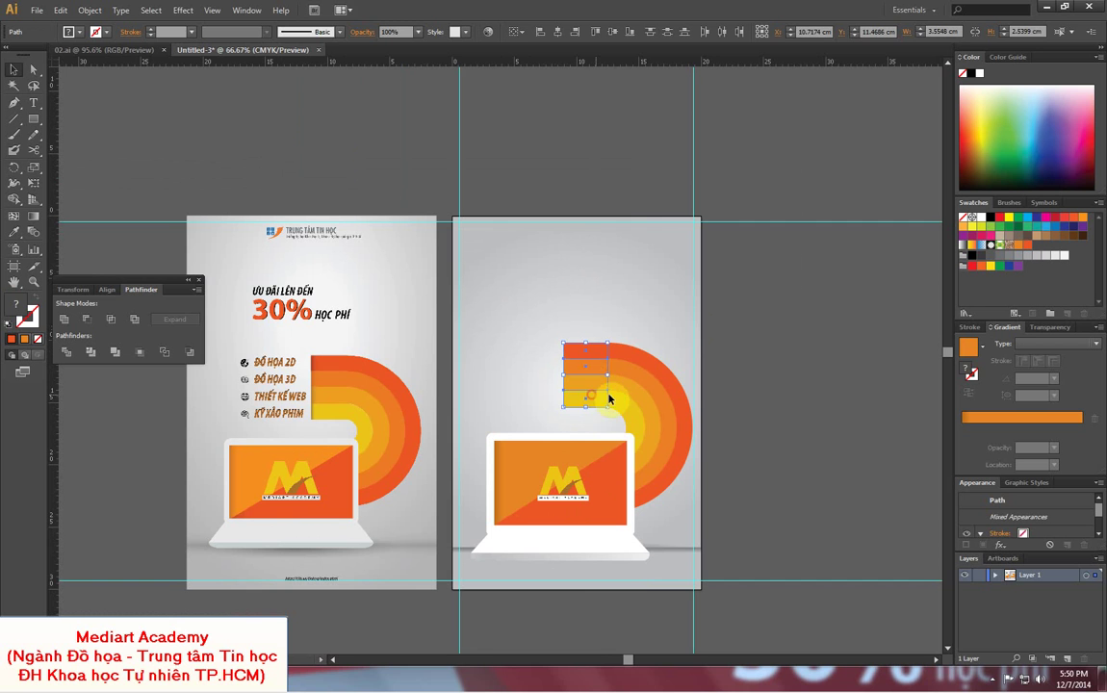
pyautogui.click(716, 351)
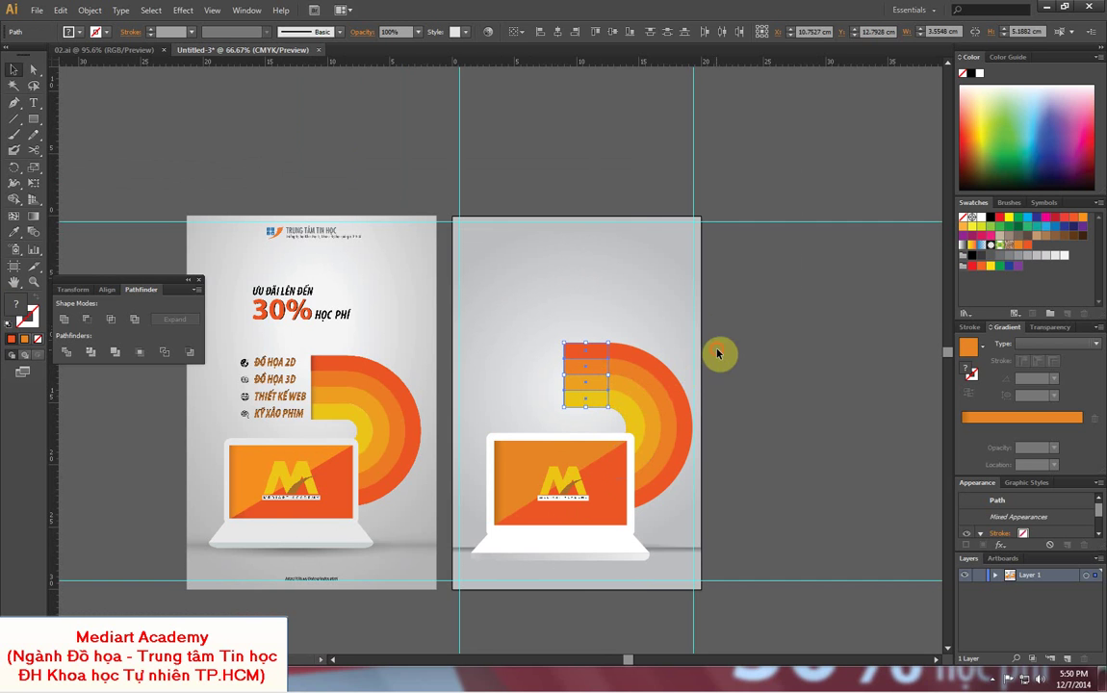
pyautogui.moveTo(703, 348); pyautogui.dragTo(768, 349)
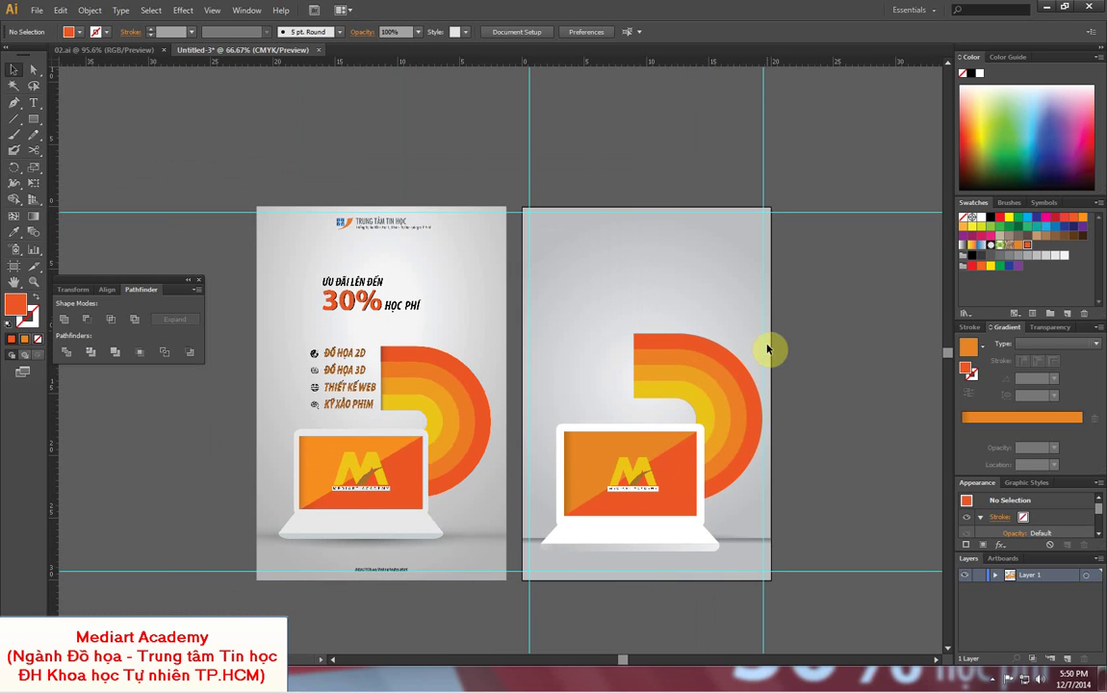
pyautogui.press('z')
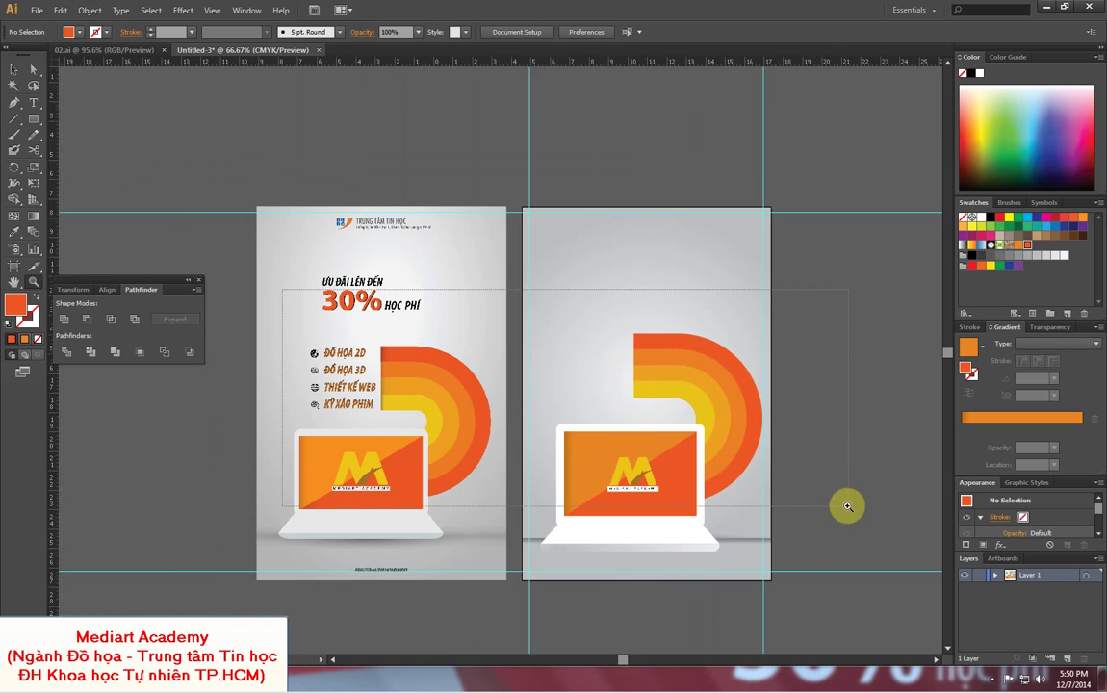
pyautogui.moveTo(536, 393); pyautogui.dragTo(700, 394)
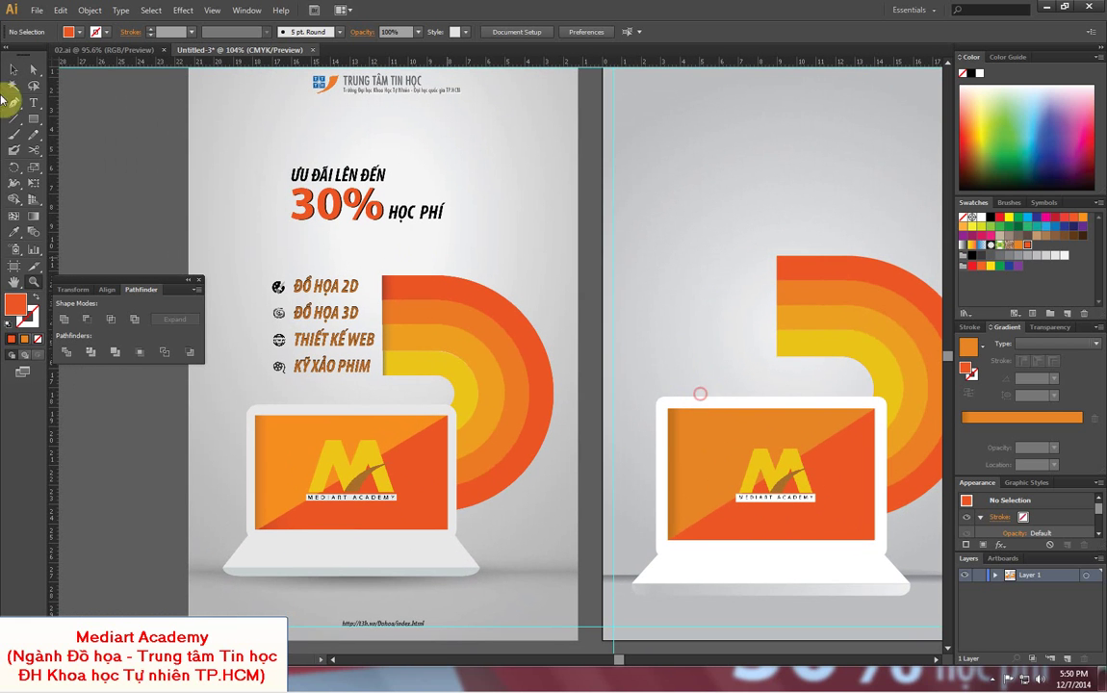
pyautogui.click(14, 68)
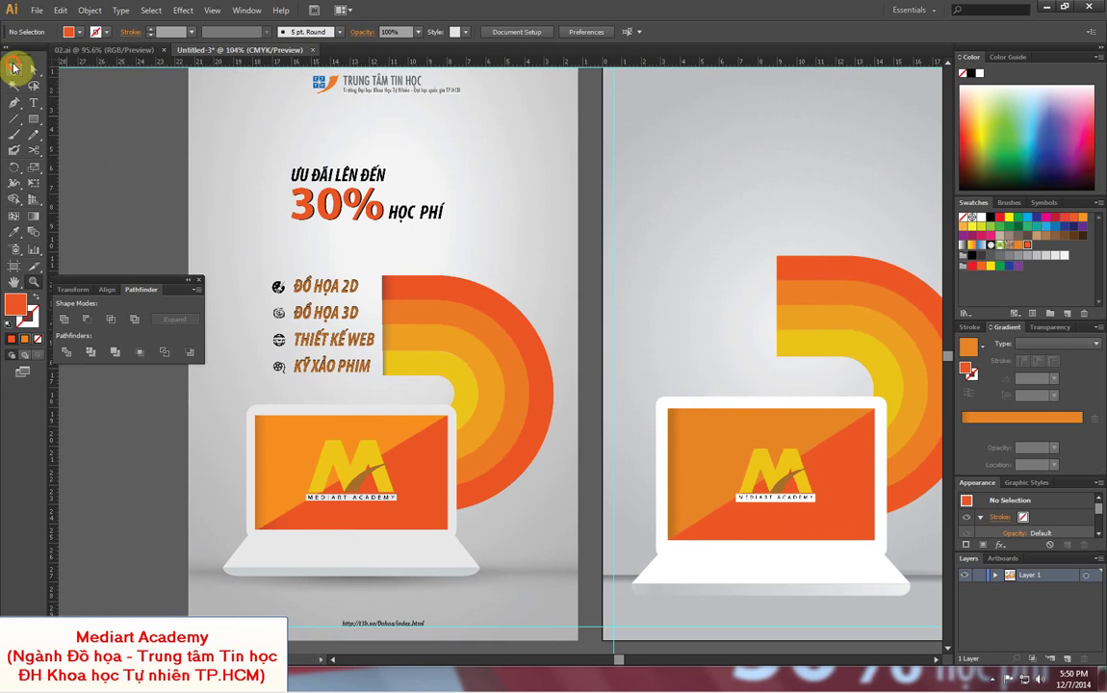
# - Place the 02 palette icon and move it onto the right-hand poster
pyautogui.click(38, 11)
pyautogui.click(80, 225)
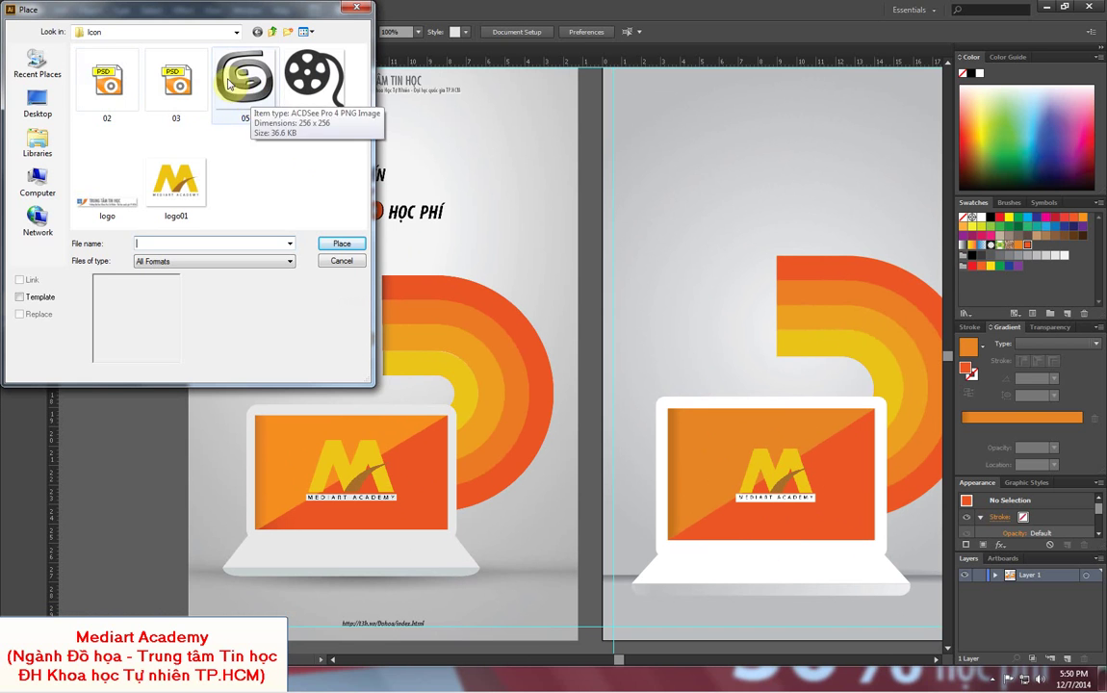
pyautogui.click(107, 81)
pyautogui.click(341, 243)
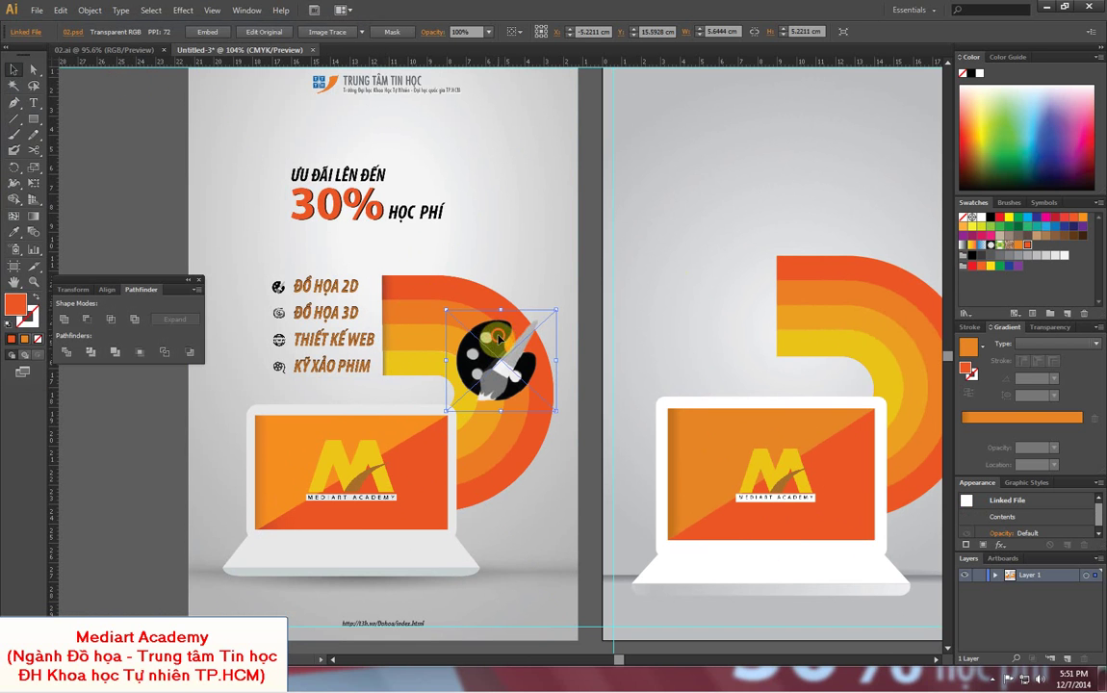
pyautogui.moveTo(446, 308)
pyautogui.mouseDown()
pyautogui.moveTo(746, 229)
pyautogui.moveTo(684, 279)
pyautogui.moveTo(673, 268)
pyautogui.mouseUp()
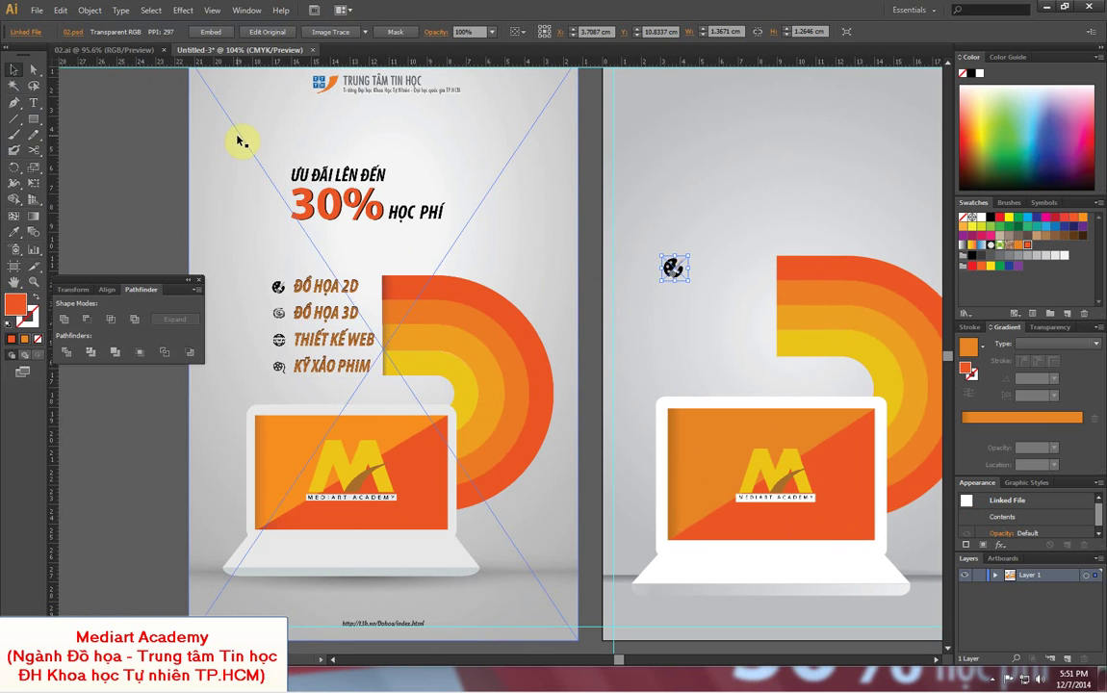
# - Place the 03 WWW globe icon and shrink it to icon size below the palette
pyautogui.click(37, 10)
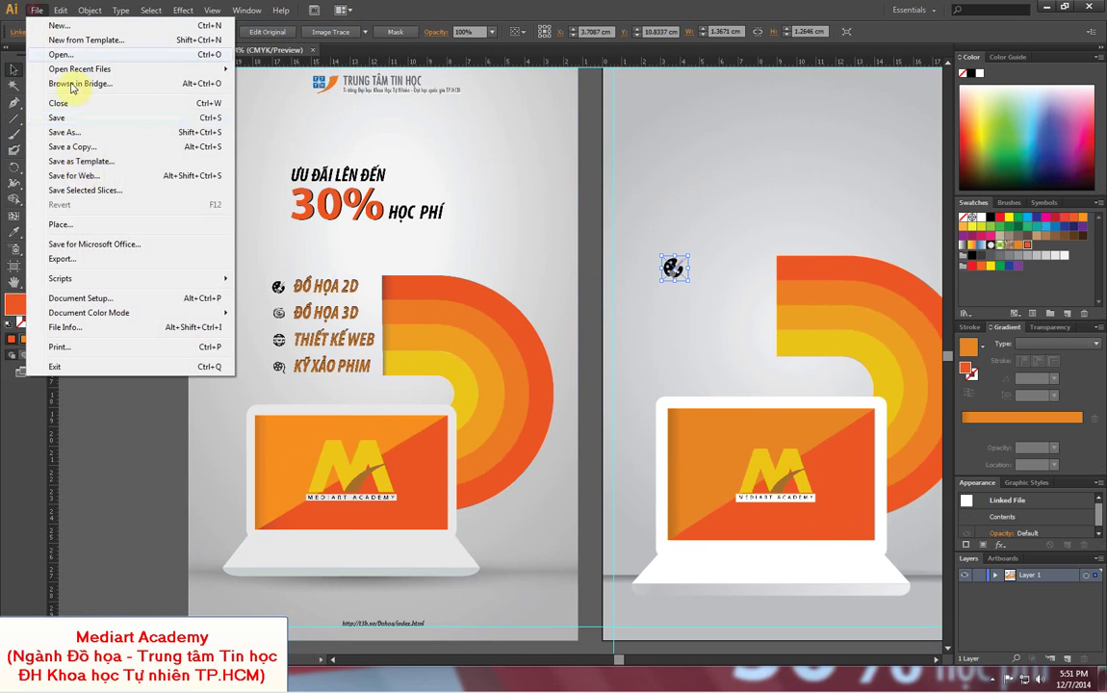
pyautogui.click(72, 224)
pyautogui.click(176, 87)
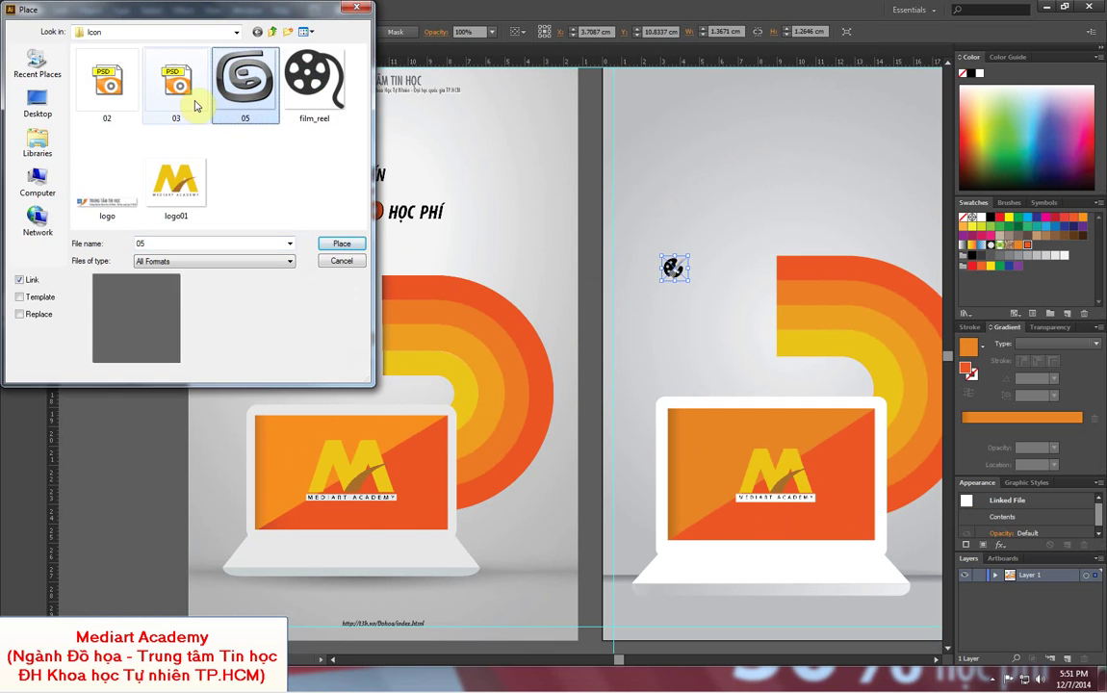
pyautogui.click(342, 244)
pyautogui.moveTo(714, 144)
pyautogui.mouseDown()
pyautogui.moveTo(517, 371)
pyautogui.moveTo(695, 288)
pyautogui.moveTo(670, 293)
pyautogui.mouseUp()
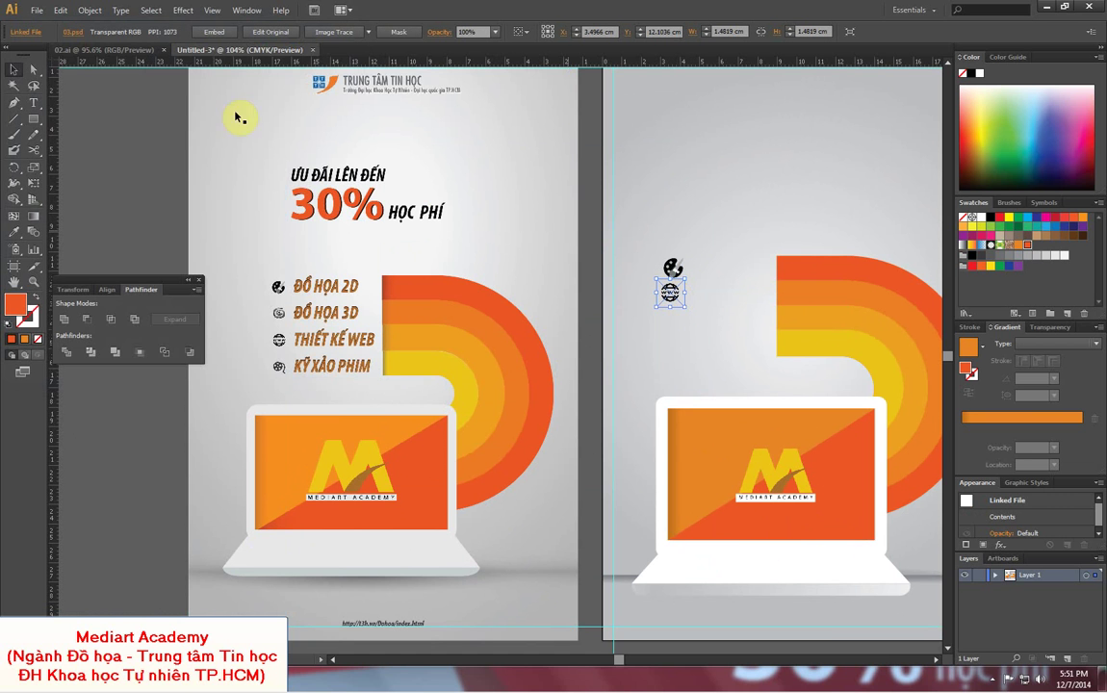
# - Place the 05 spiral and film_reel images, then zoom out to see both artboards
pyautogui.click(45, 15)
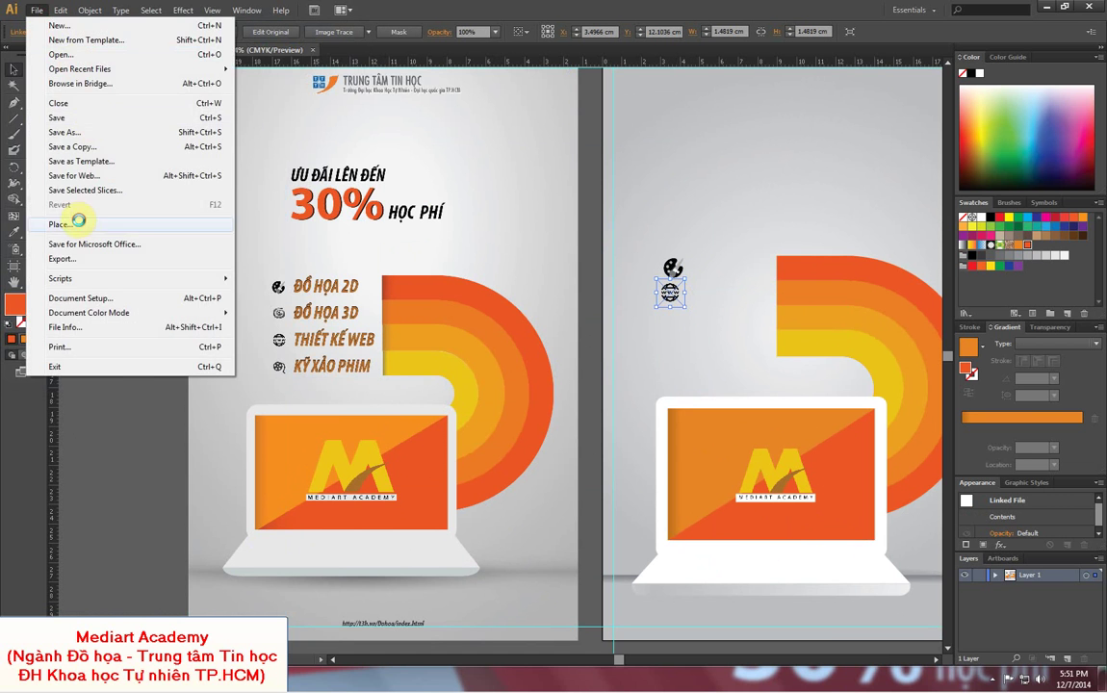
pyautogui.click(77, 217)
pyautogui.click(250, 89)
pyautogui.doubleClick(250, 89)
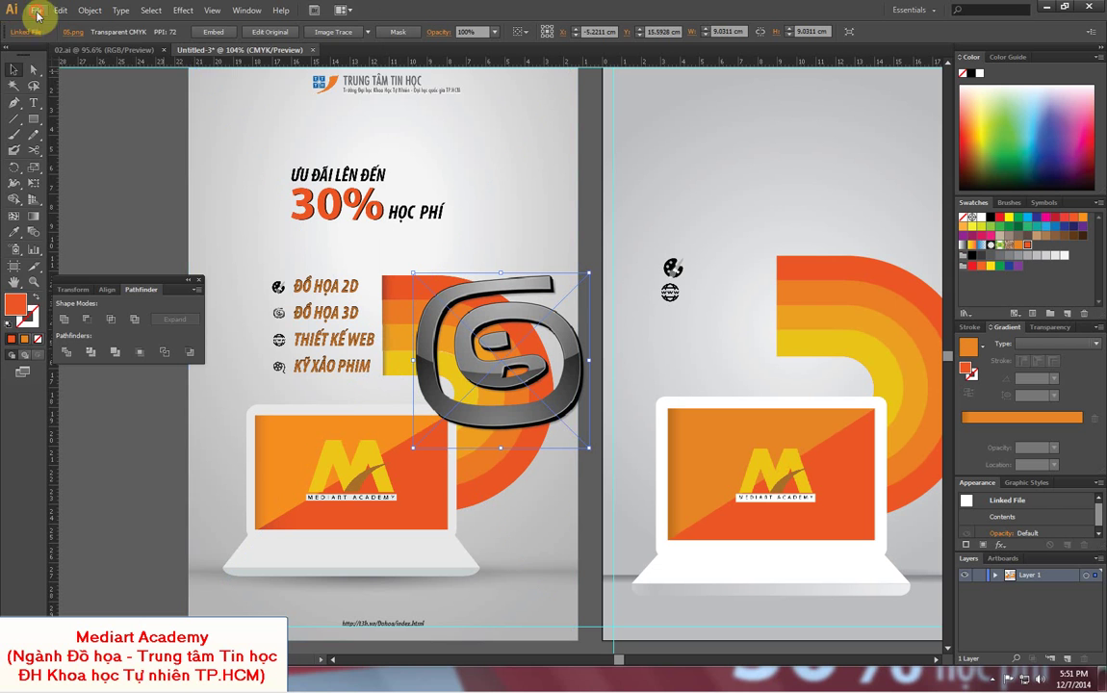
pyautogui.click(37, 10)
pyautogui.click(60, 224)
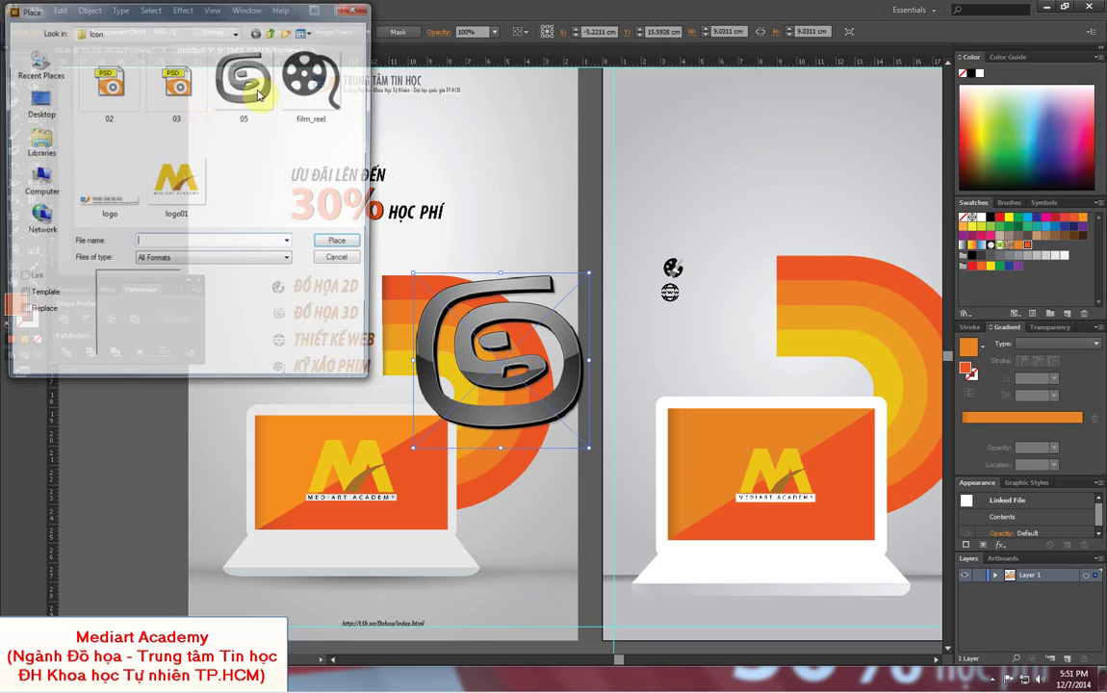
pyautogui.click(308, 81)
pyautogui.doubleClick(308, 81)
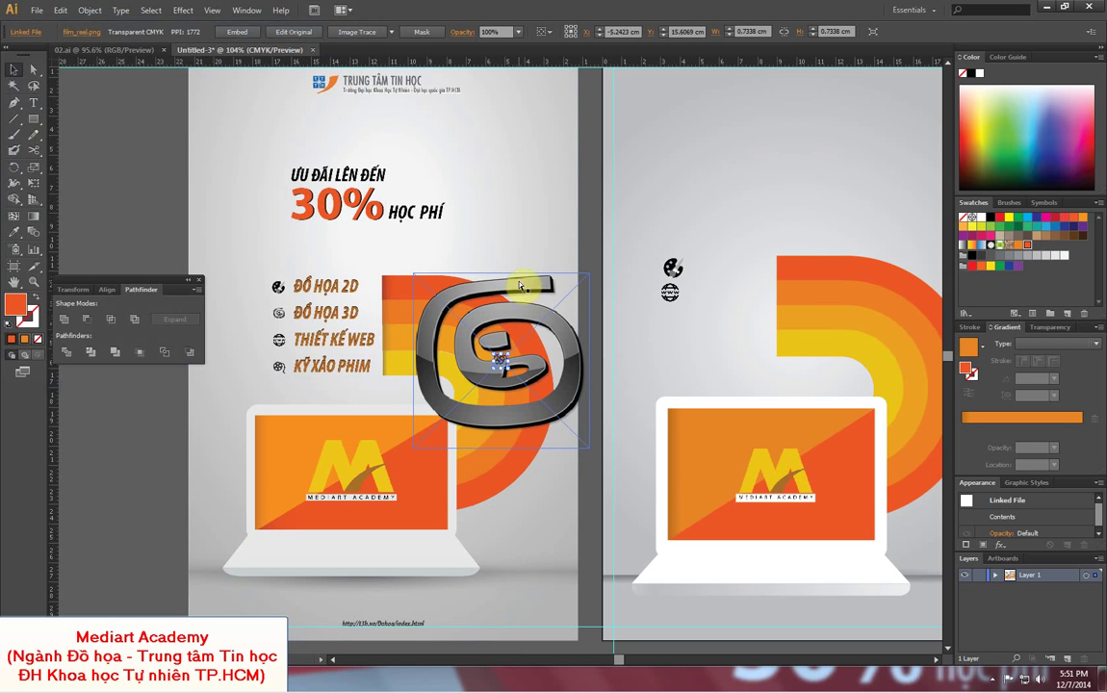
pyautogui.hotkey('ctrl', '-')
pyautogui.hotkey('ctrl', '-')
pyautogui.hotkey('ctrl', '-')
pyautogui.hotkey('ctrl', '-')
pyautogui.hotkey('ctrl', '-')
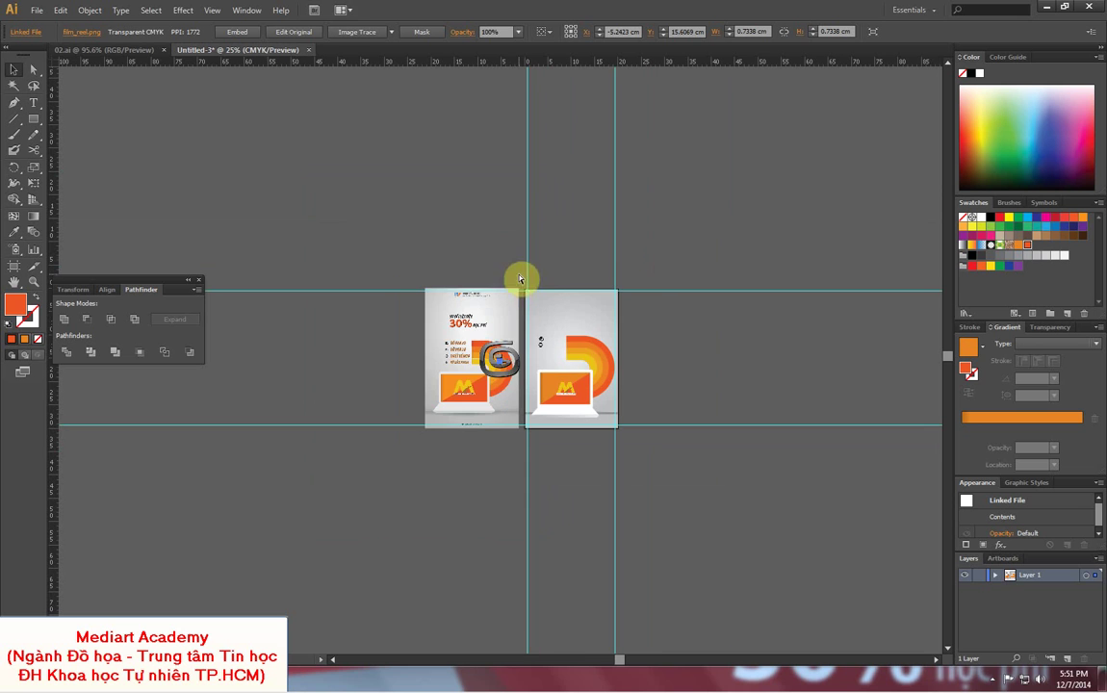
# - Move the spiral and film reel onto the right-hand poster, shrinking the spiral beneath them
pyautogui.moveTo(496, 362)
pyautogui.mouseDown()
pyautogui.moveTo(542, 365)
pyautogui.moveTo(525, 350)
pyautogui.moveTo(540, 348)
pyautogui.mouseUp()
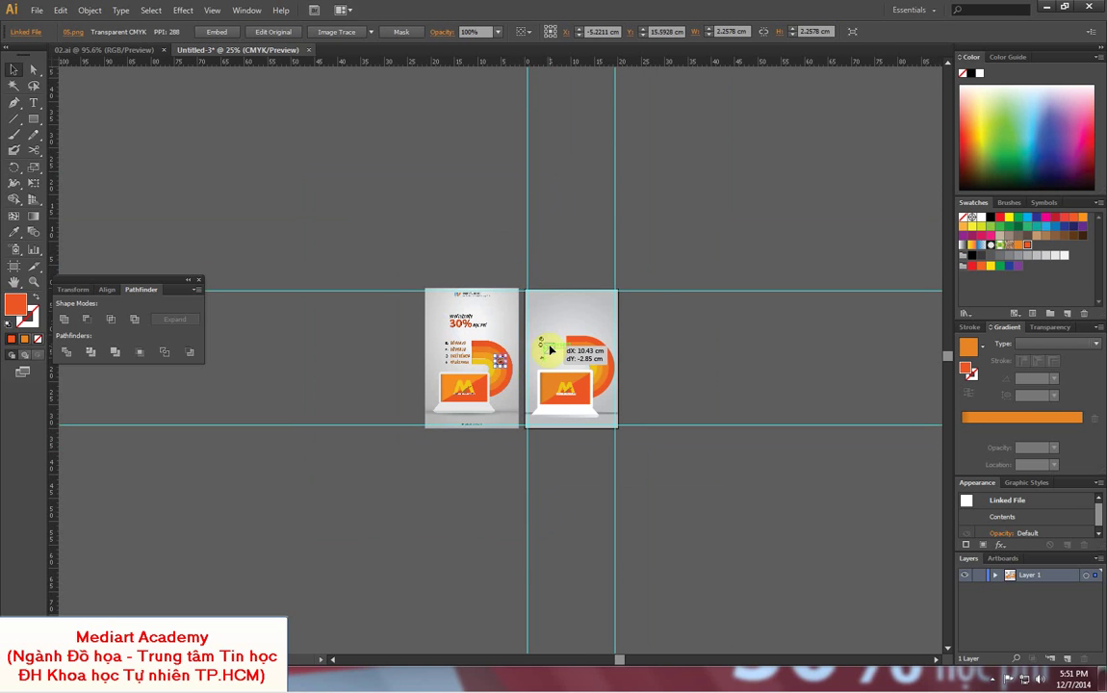
pyautogui.moveTo(542, 347); pyautogui.dragTo(572, 370)
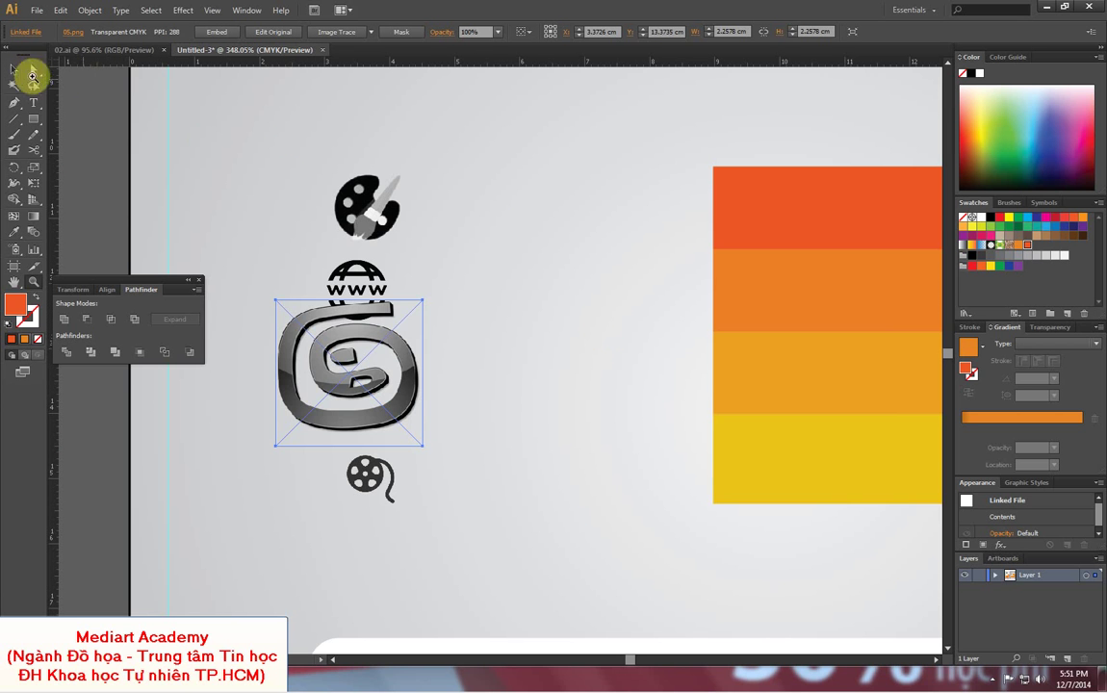
pyautogui.click(14, 69)
pyautogui.moveTo(421, 296)
pyautogui.mouseDown()
pyautogui.moveTo(331, 393)
pyautogui.moveTo(359, 383)
pyautogui.mouseUp()
pyautogui.moveTo(371, 476); pyautogui.dragTo(358, 475)
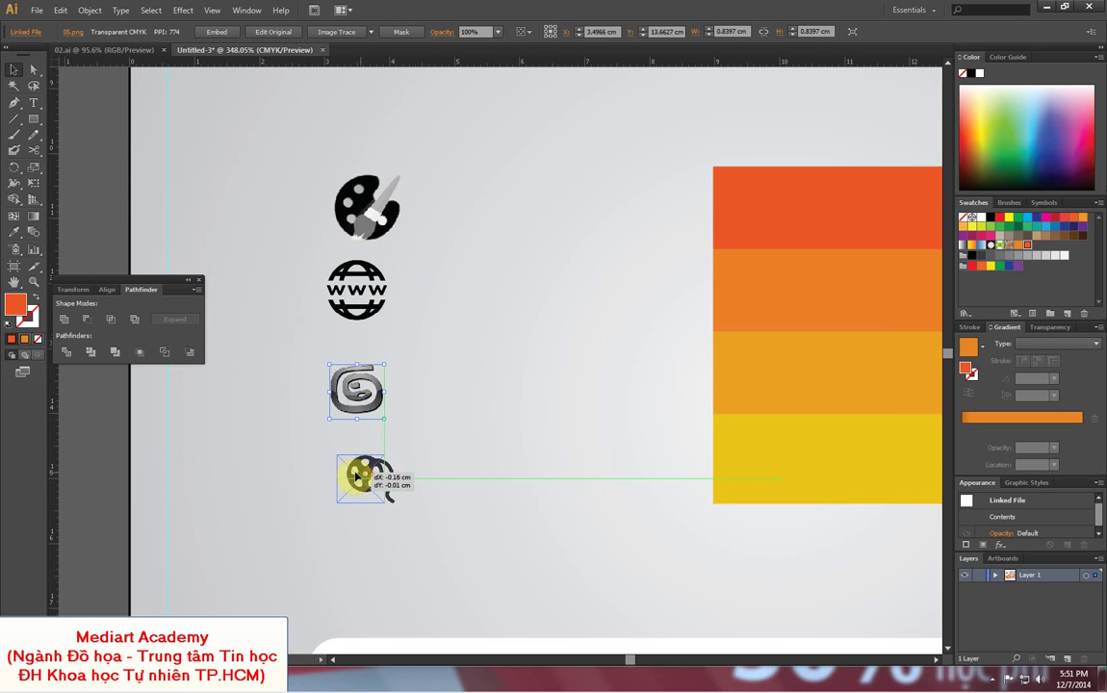
# - Horizontally centre all four icons on the globe, undoing an accidental vertical stacking
pyautogui.keyDown('shift'); pyautogui.click(361, 409); pyautogui.keyUp('shift')
pyautogui.keyDown('shift'); pyautogui.click(364, 301); pyautogui.keyUp('shift')
pyautogui.keyDown('shift'); pyautogui.click(368, 214); pyautogui.keyUp('shift')
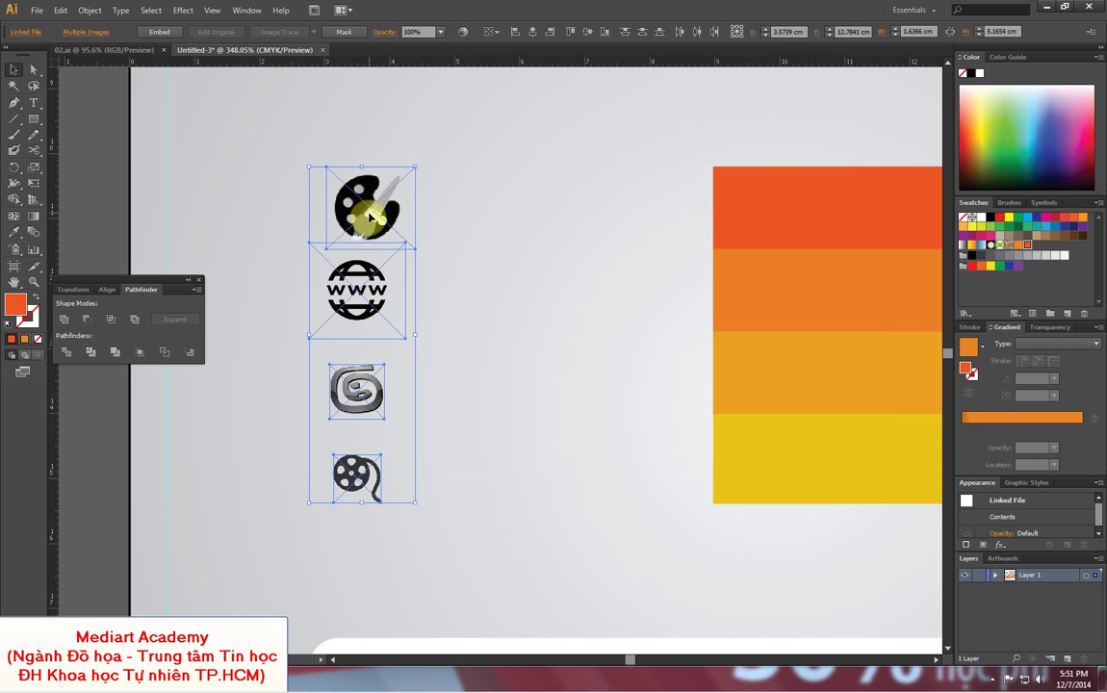
pyautogui.click(367, 321)
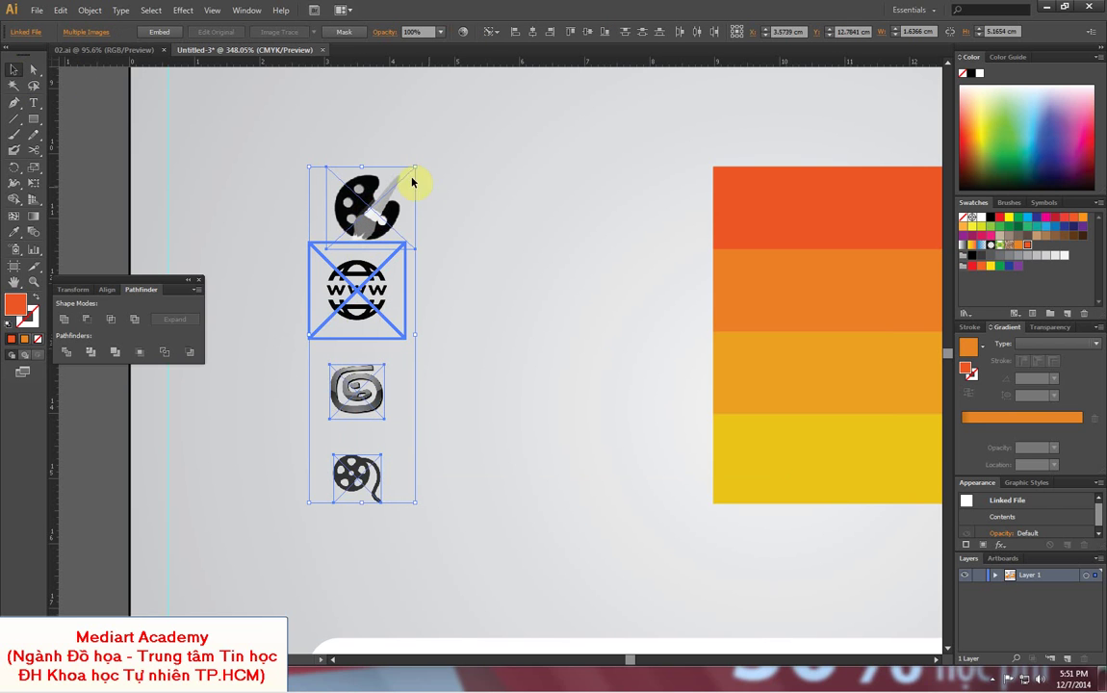
pyautogui.click(108, 290)
pyautogui.click(89, 319)
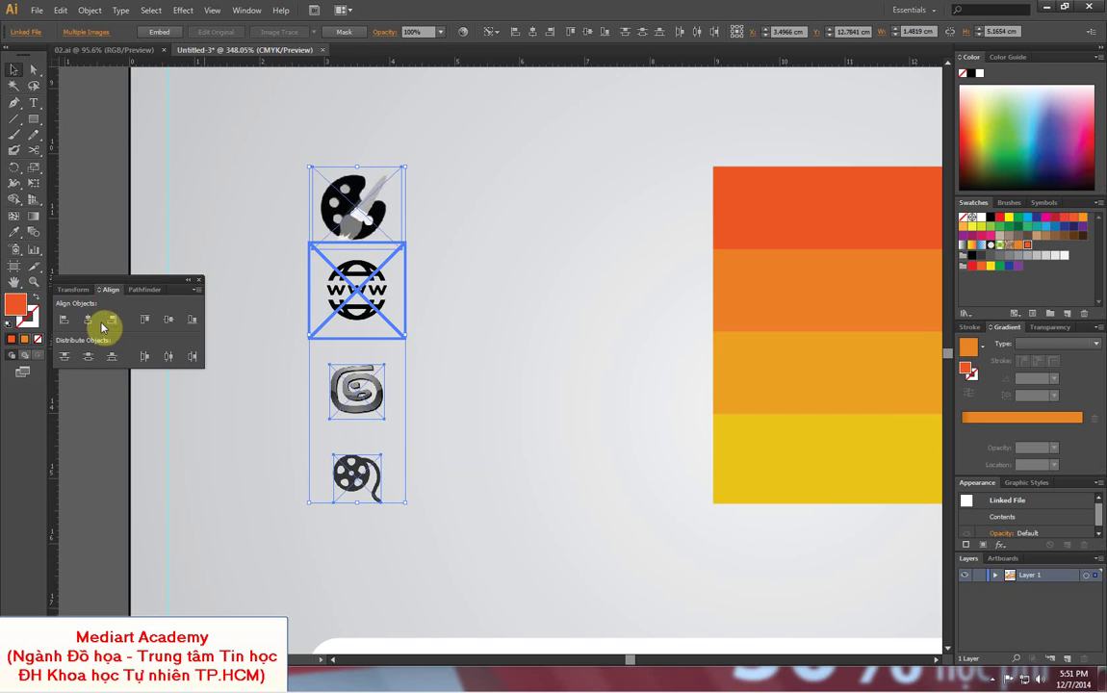
pyautogui.click(89, 358)
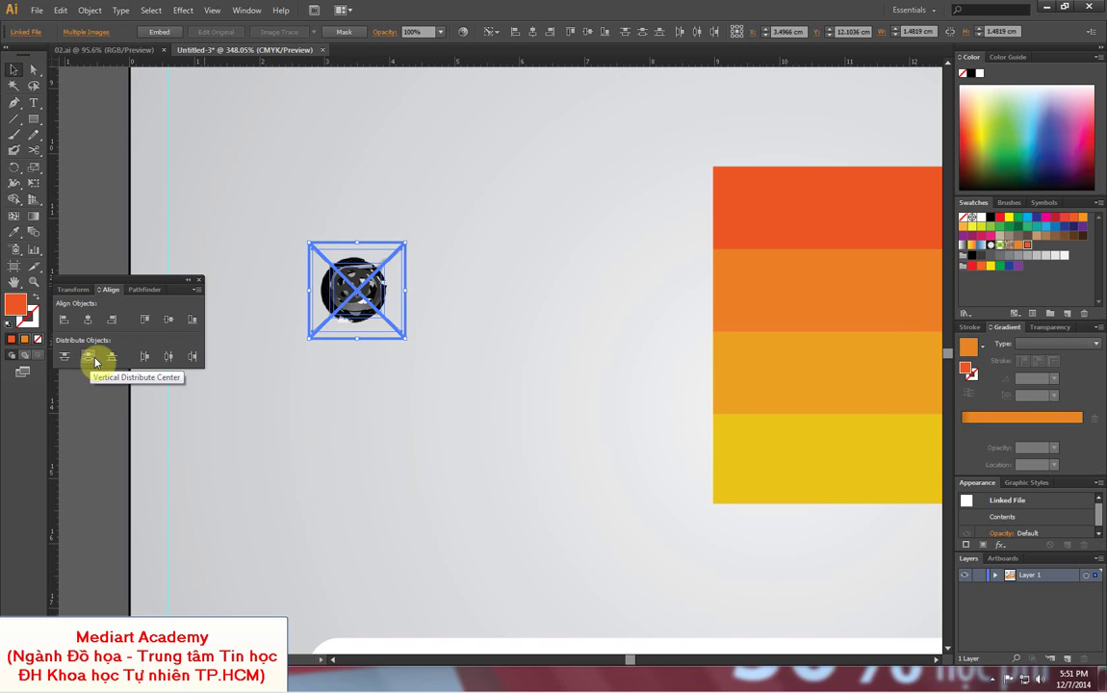
pyautogui.hotkey('ctrl', 'z')
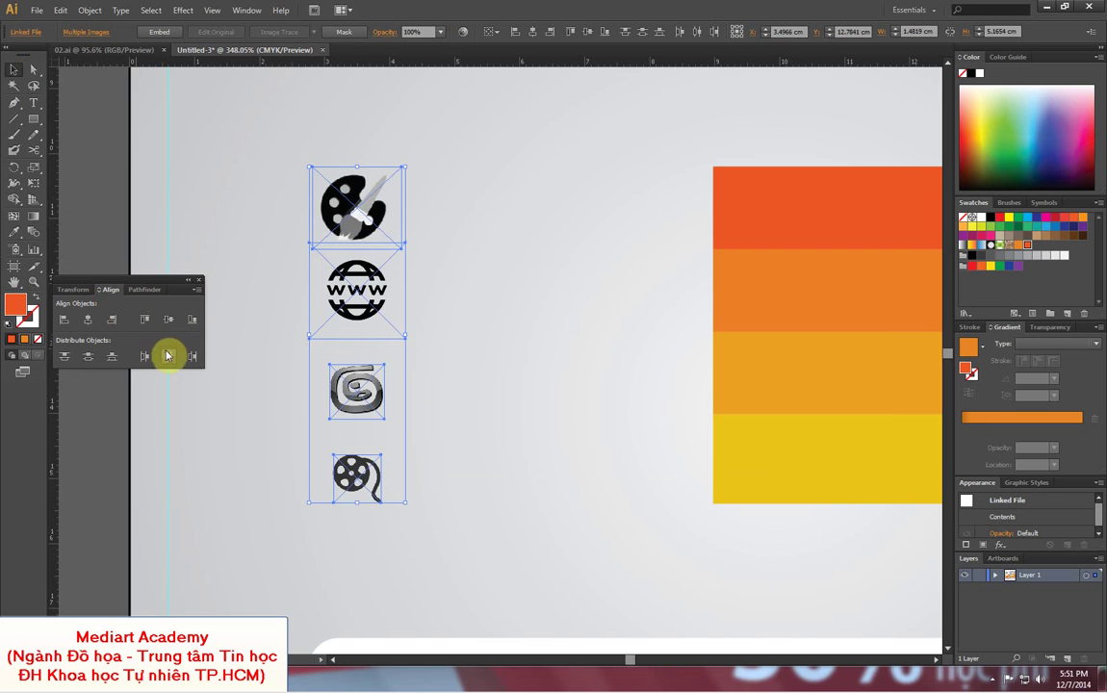
# - Distribute the four icons evenly by vertical centre from top to bottom
pyautogui.click(156, 230)
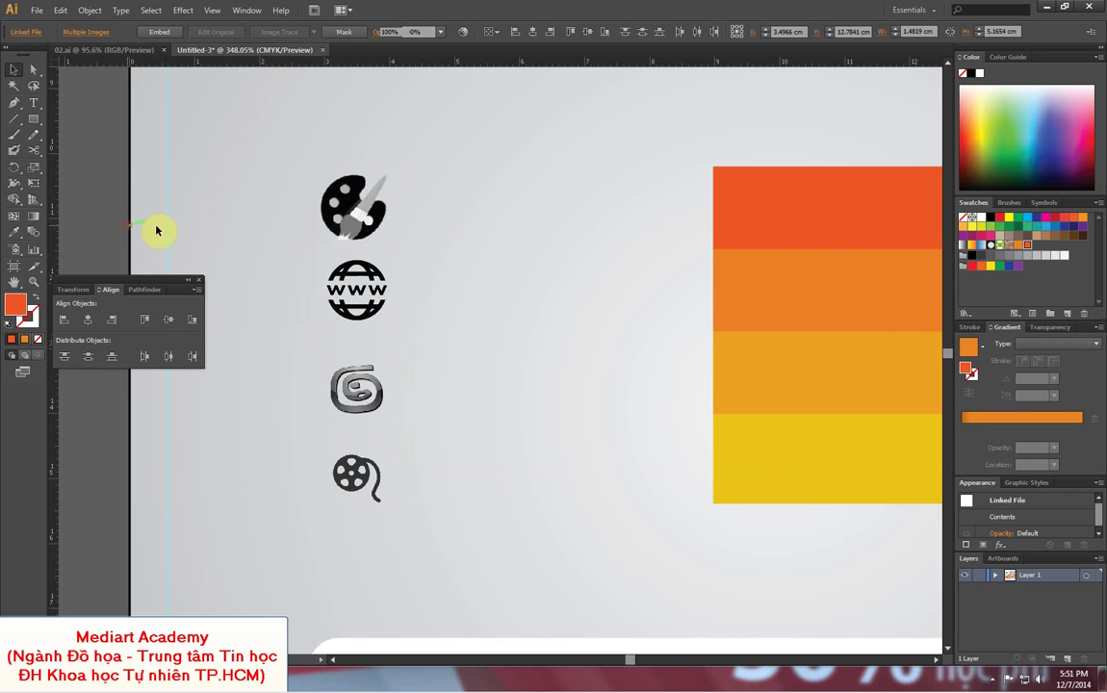
pyautogui.click(354, 207)
pyautogui.keyDown('shift'); pyautogui.click(352, 277); pyautogui.keyUp('shift')
pyautogui.keyDown('shift'); pyautogui.click(354, 388); pyautogui.keyUp('shift')
pyautogui.keyDown('shift'); pyautogui.click(356, 476); pyautogui.keyUp('shift')
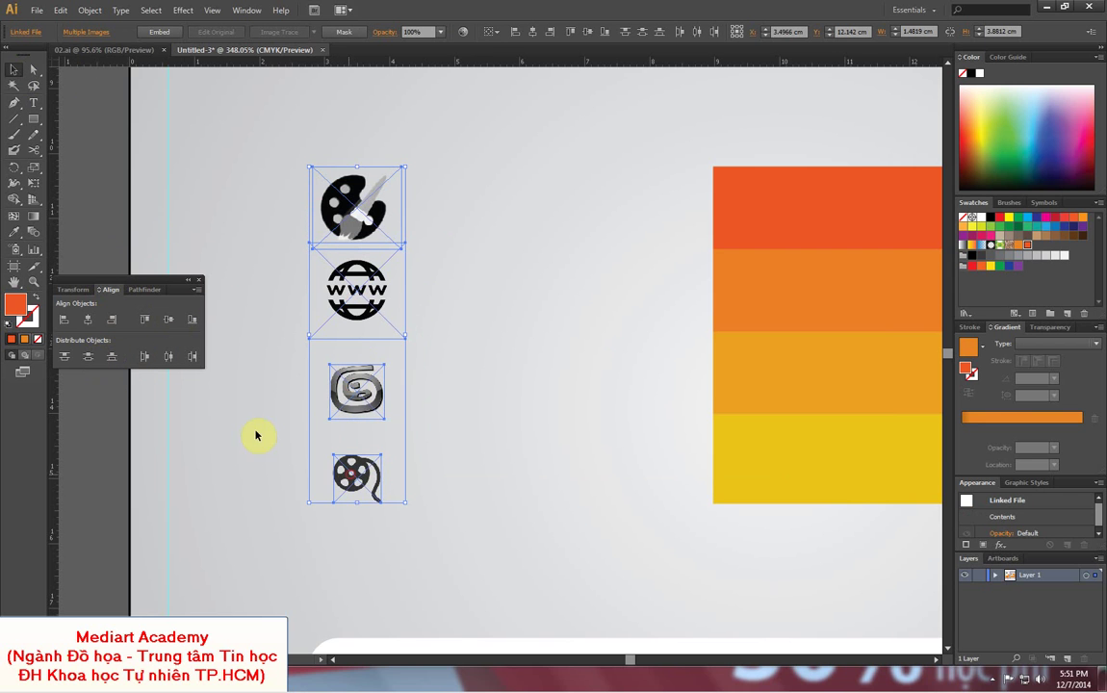
pyautogui.click(90, 358)
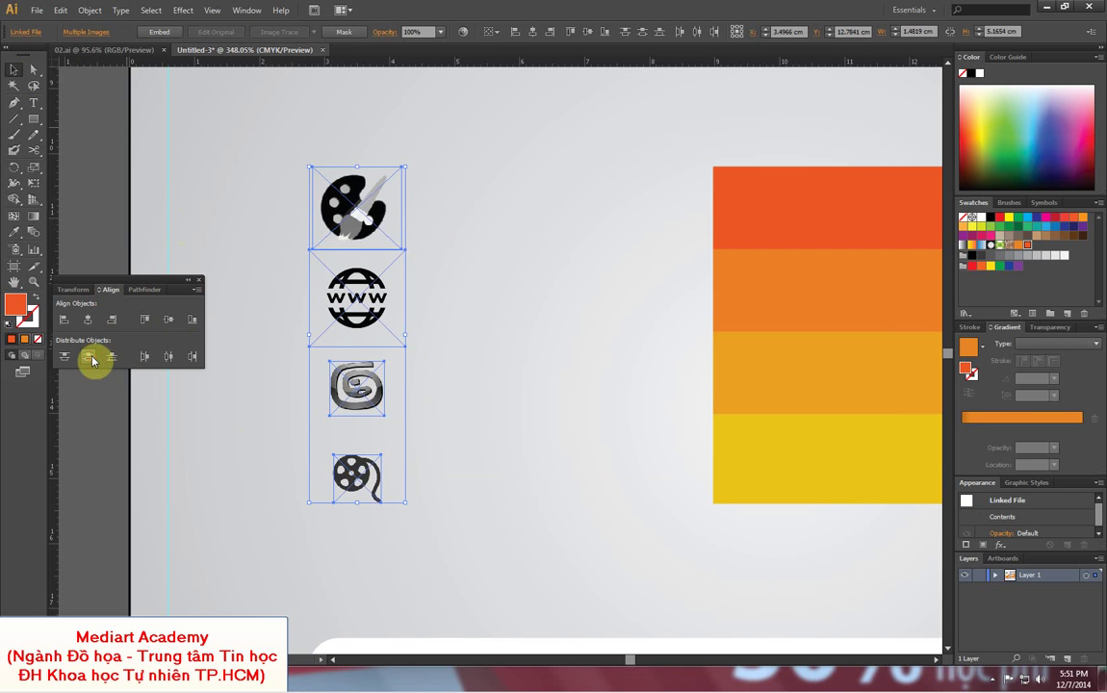
pyautogui.click(229, 181)
pyautogui.moveTo(466, 236); pyautogui.dragTo(502, 236)
# - Nudge the film reel up slightly and re-even the vertical spacing of the icons
pyautogui.moveTo(391, 453); pyautogui.dragTo(393, 419)
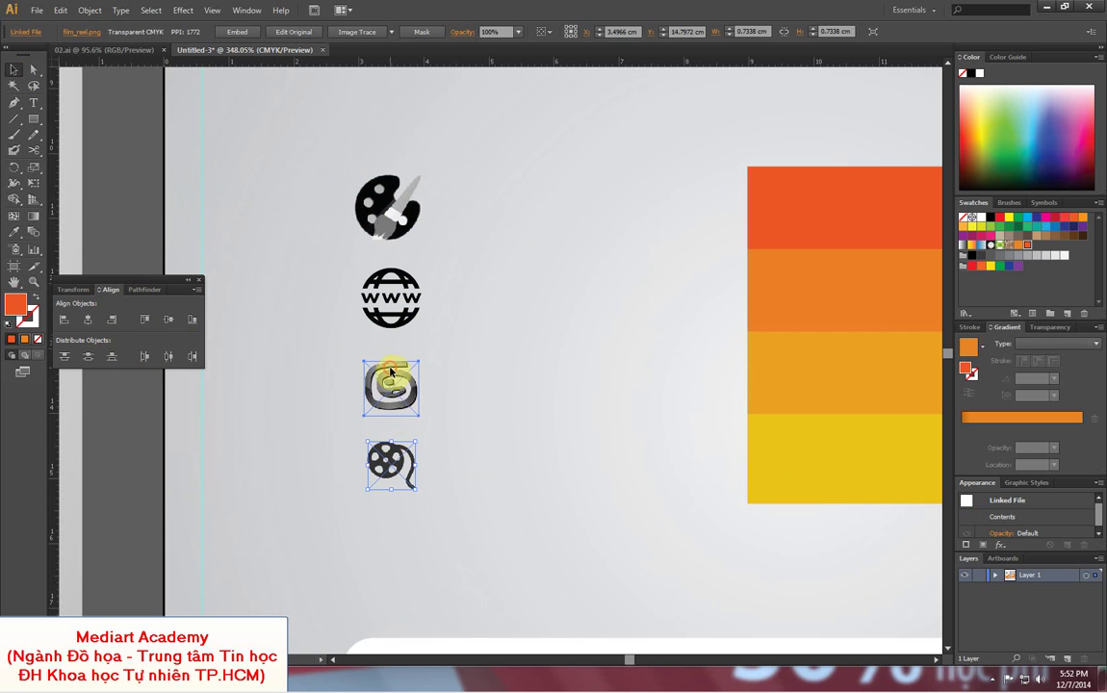
pyautogui.keyDown('shift'); pyautogui.click(391, 296); pyautogui.keyUp('shift')
pyautogui.keyDown('shift'); pyautogui.click(391, 216); pyautogui.keyUp('shift')
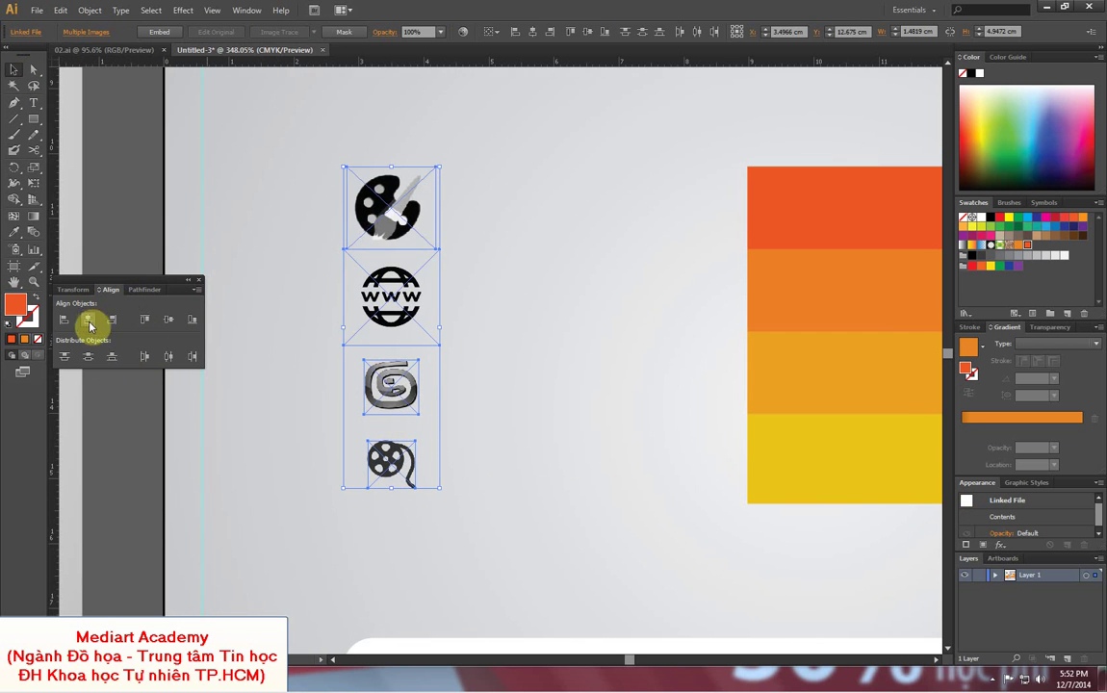
pyautogui.click(87, 356)
pyautogui.click(294, 260)
# - Shrink the globe and palette icons to match the others, moving the palette to the column top
pyautogui.click(432, 255)
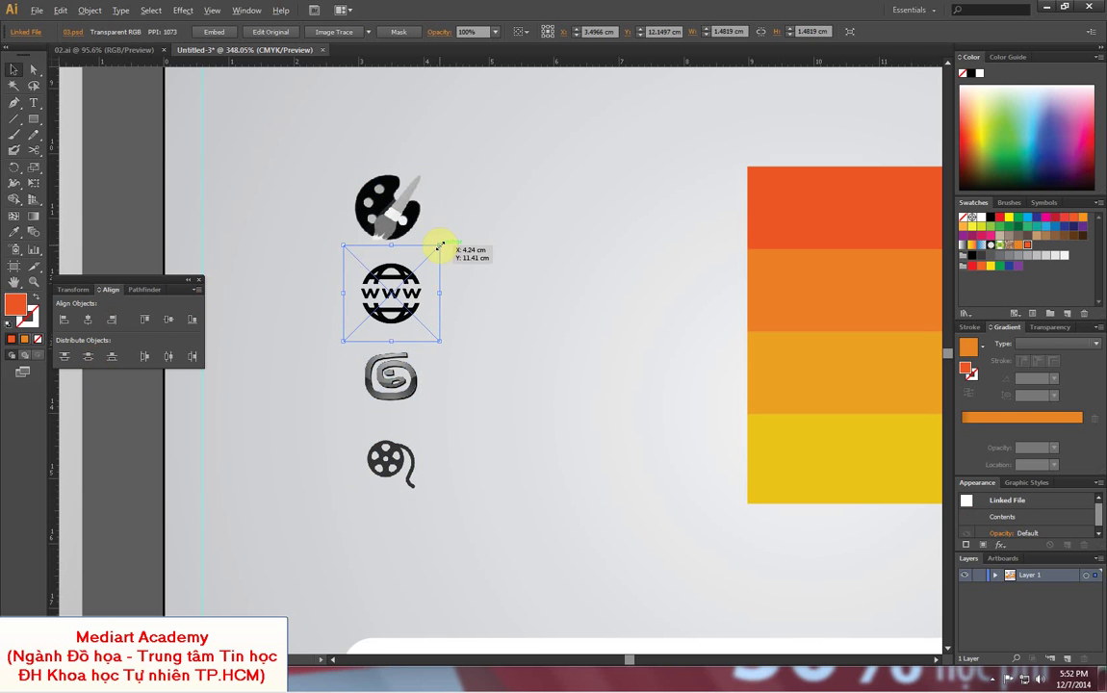
pyautogui.moveTo(439, 247); pyautogui.dragTo(389, 267)
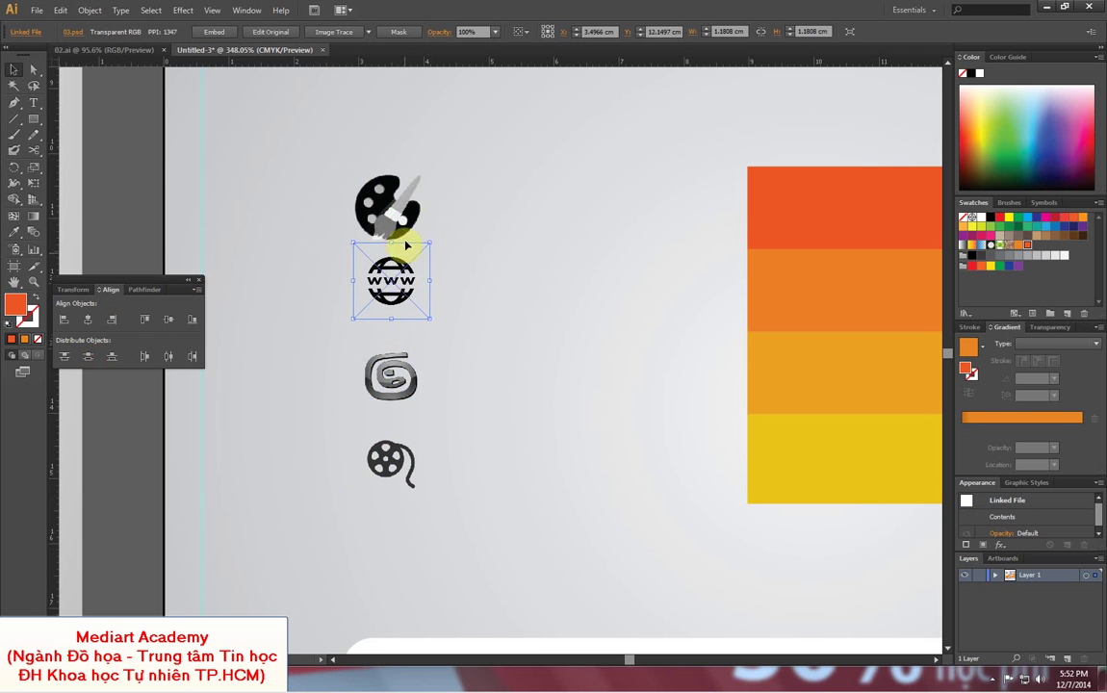
pyautogui.click(395, 207)
pyautogui.moveTo(433, 178); pyautogui.dragTo(424, 178)
pyautogui.moveTo(397, 216); pyautogui.dragTo(398, 200)
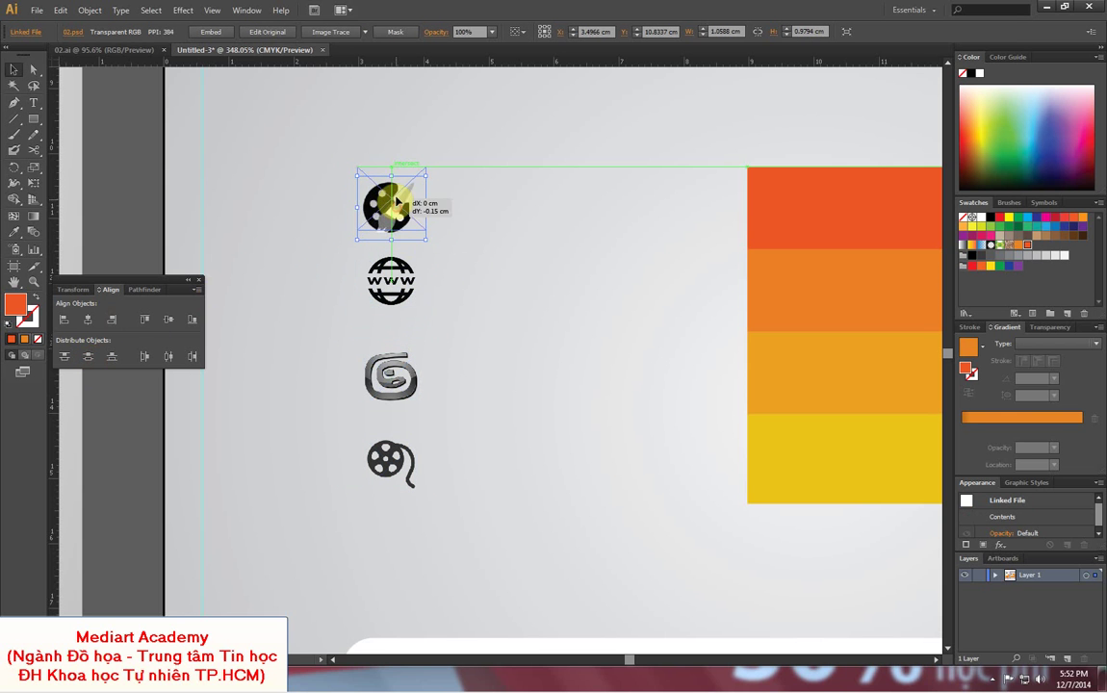
# - Evenly distribute the four resized icons vertically and zoom out to the whole poster
pyautogui.keyDown('shift'); pyautogui.click(383, 276); pyautogui.keyUp('shift')
pyautogui.keyDown('shift'); pyautogui.click(395, 373); pyautogui.keyUp('shift')
pyautogui.keyDown('shift'); pyautogui.click(390, 459); pyautogui.keyUp('shift')
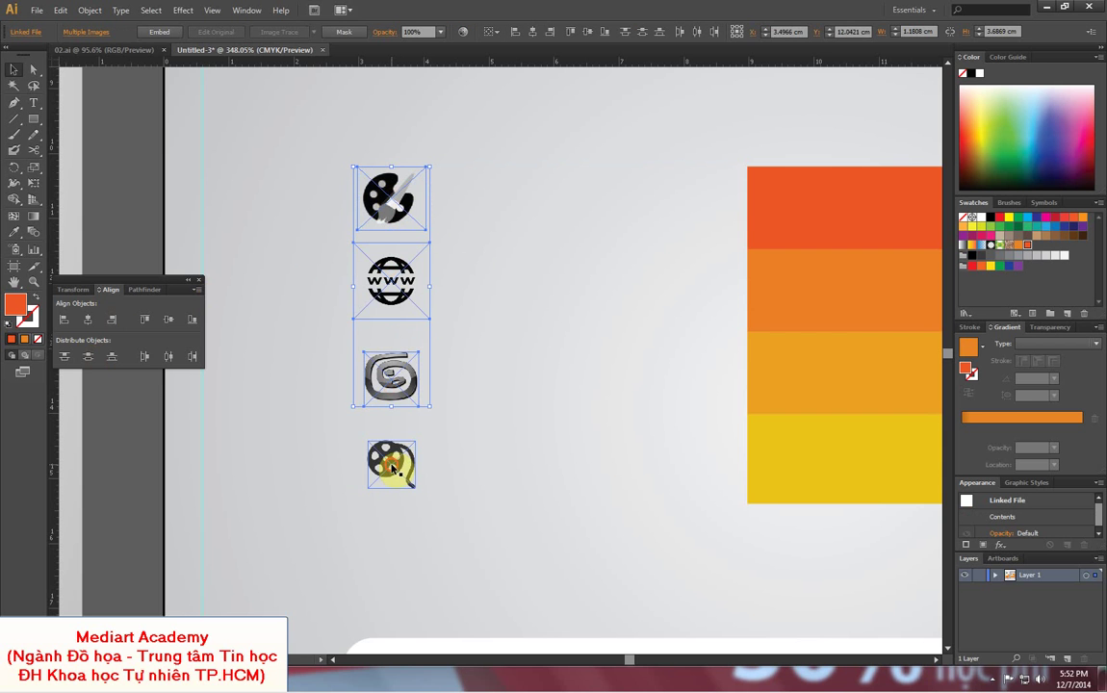
pyautogui.click(87, 356)
pyautogui.click(284, 270)
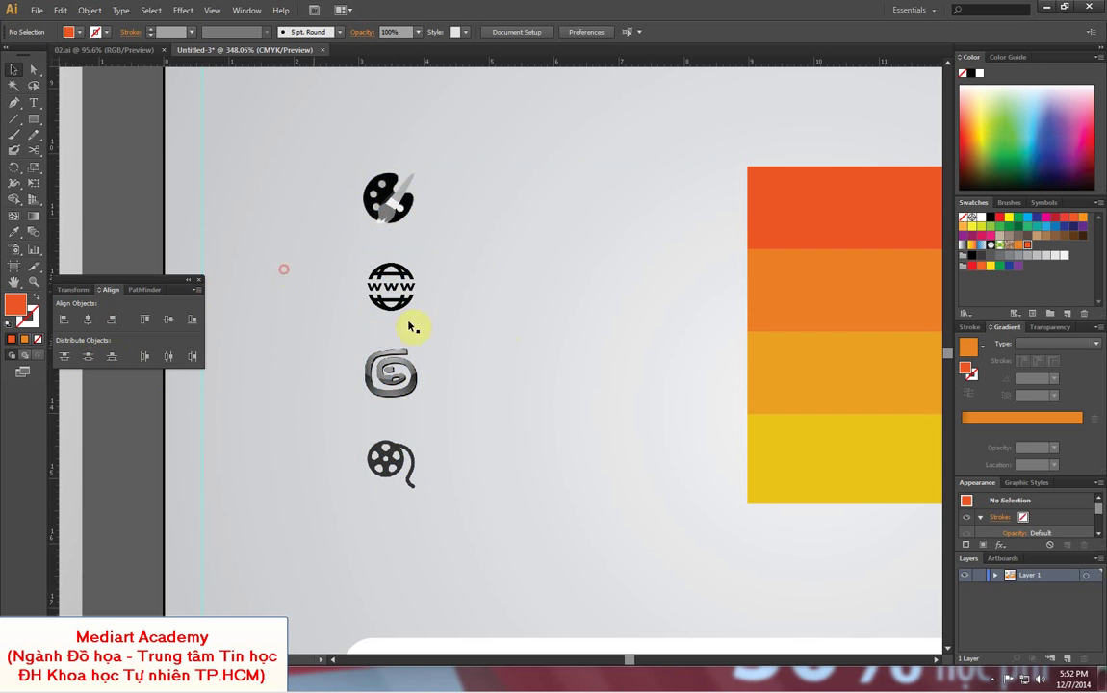
pyautogui.hotkey('ctrl', '-')
pyautogui.hotkey('ctrl', '-')
pyautogui.hotkey('ctrl', '-')
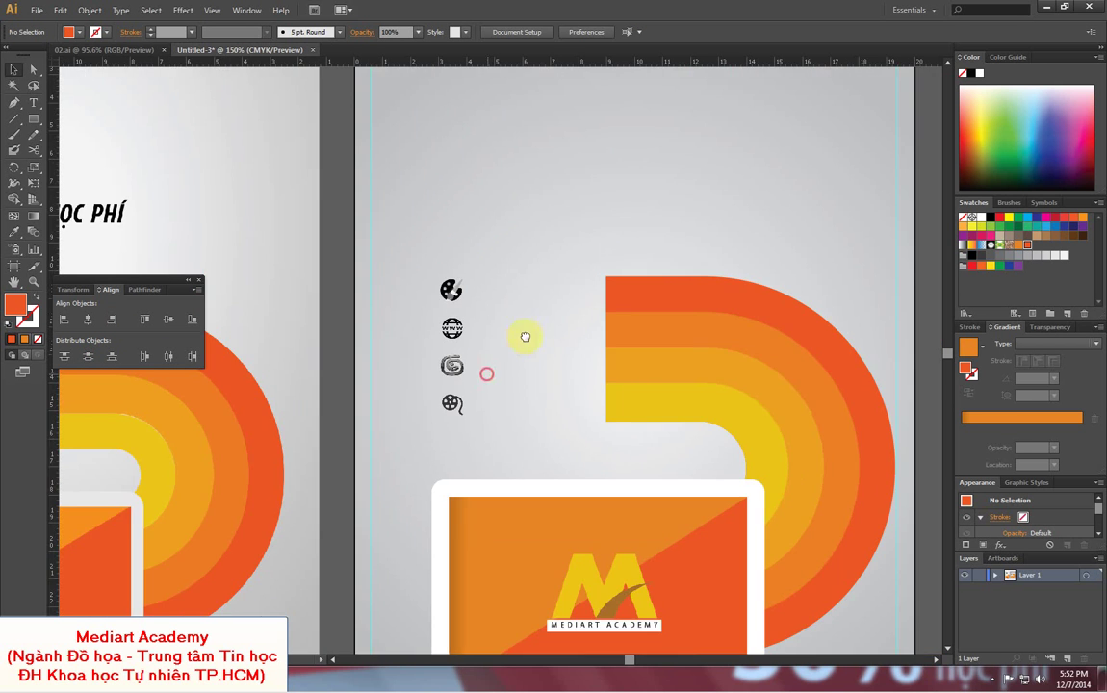
# - Pan to the icon column and start a Type tool text point just below it
pyautogui.moveTo(525, 336)
pyautogui.mouseDown()
pyautogui.moveTo(635, 322)
pyautogui.moveTo(705, 264)
pyautogui.moveTo(660, 209)
pyautogui.mouseUp()
pyautogui.click(33, 102)
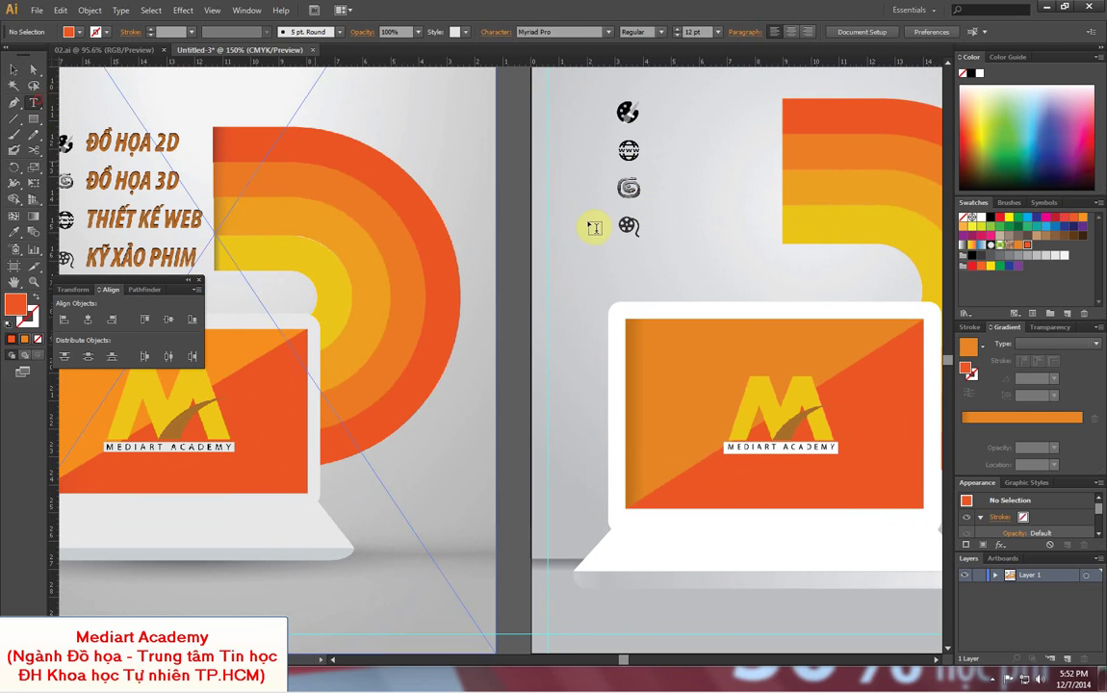
pyautogui.click(665, 271)
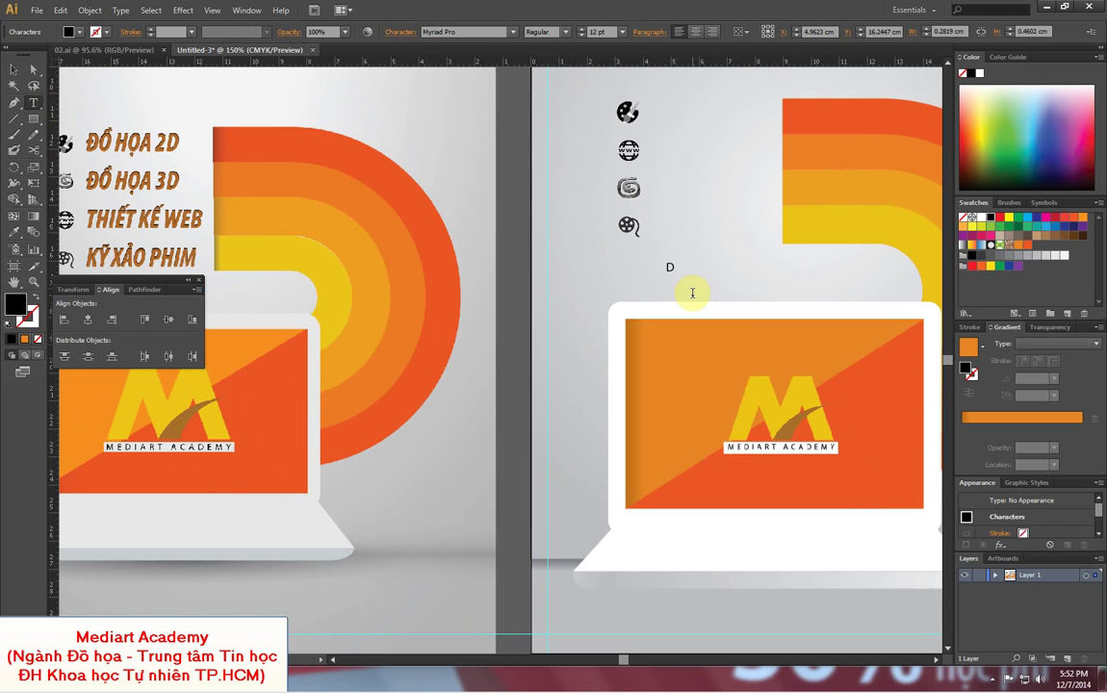
pyautogui.click(992, 677)
pyautogui.click(666, 264)
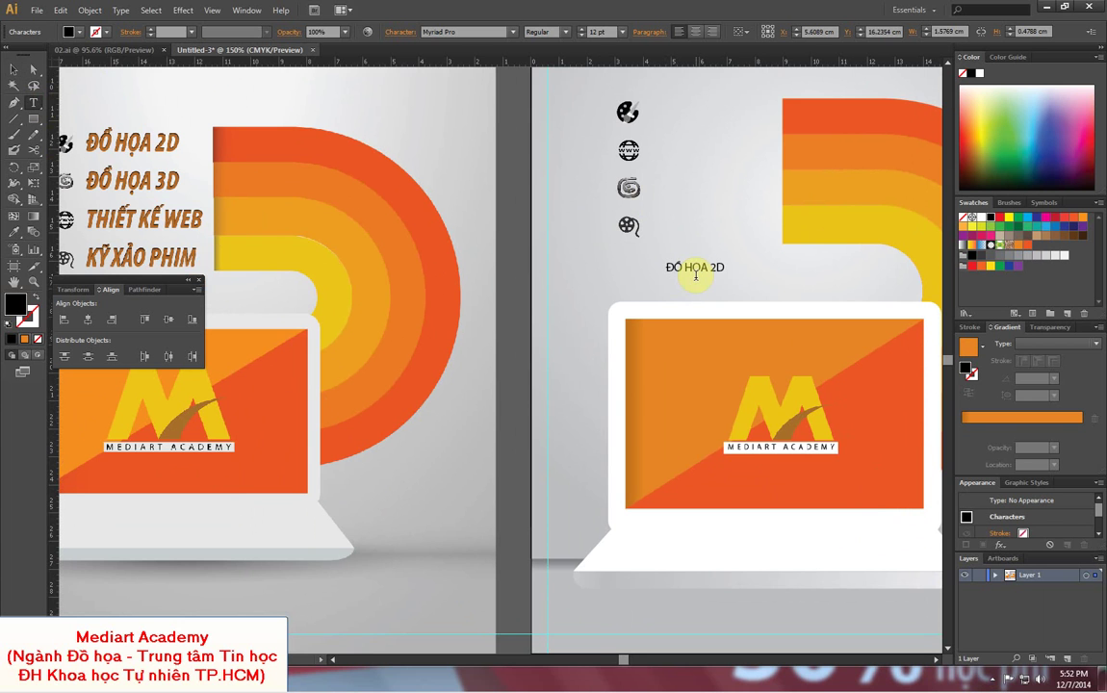
# - Move the ĐỒ HỌA 2D label beside the palette icon and set it to 19 pt
pyautogui.click(14, 70)
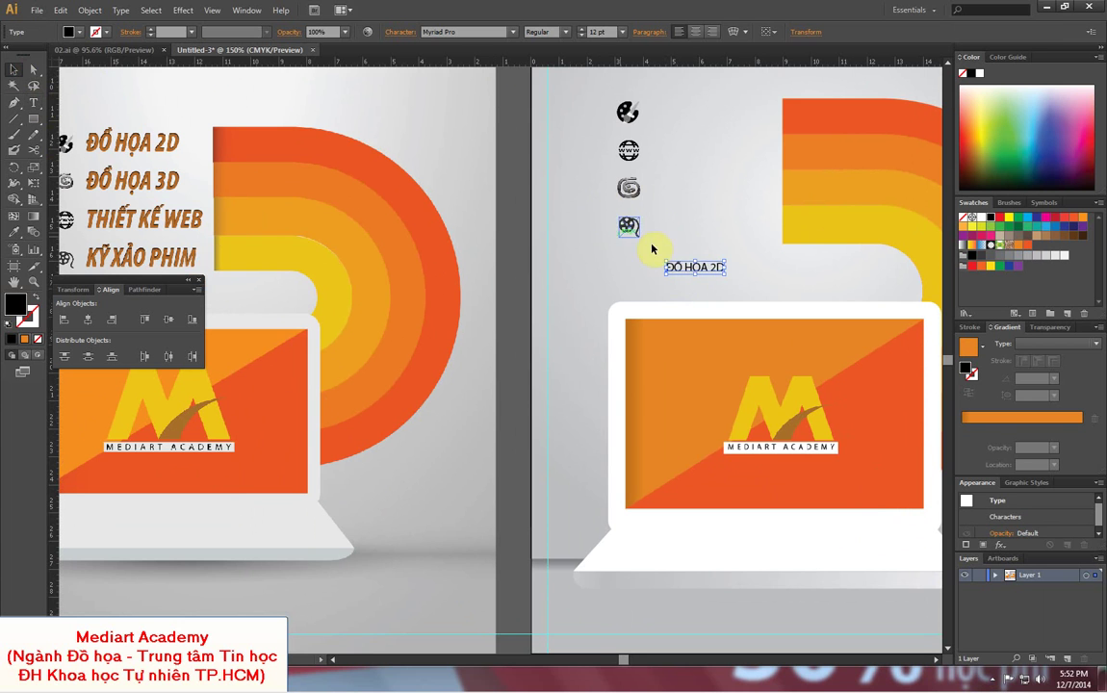
pyautogui.moveTo(686, 268); pyautogui.dragTo(677, 116)
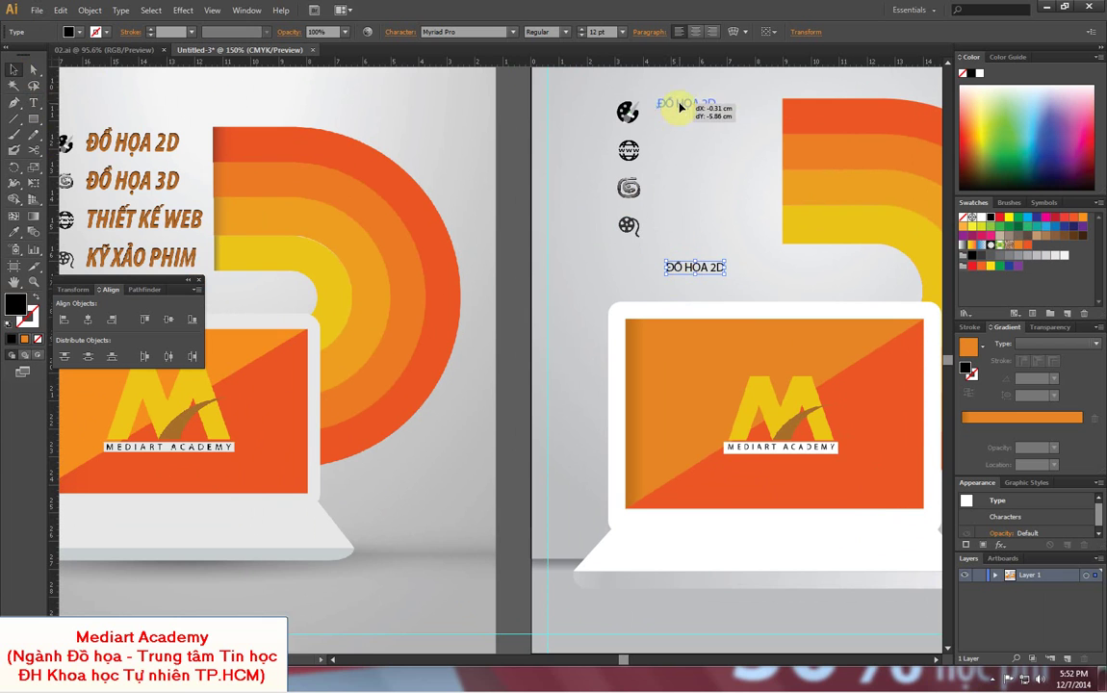
pyautogui.click(597, 31)
pyautogui.press('Up')
pyautogui.press('Up')
pyautogui.press('Up')
pyautogui.press('Up')
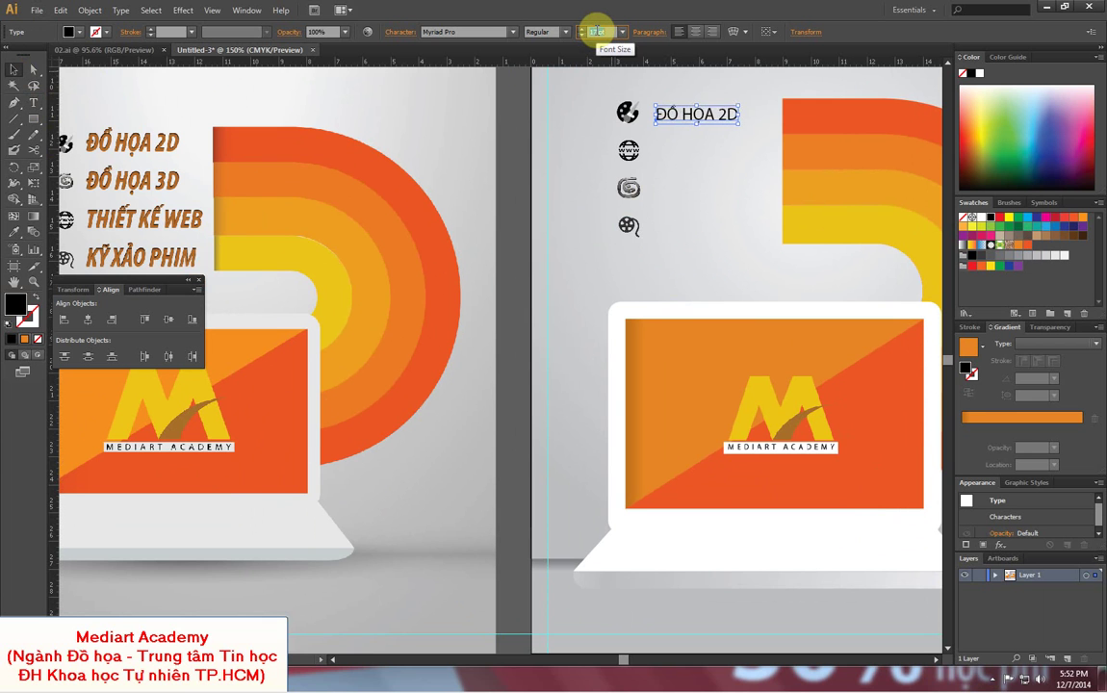
pyautogui.press('Up')
pyautogui.press('Up')
pyautogui.press('Down')
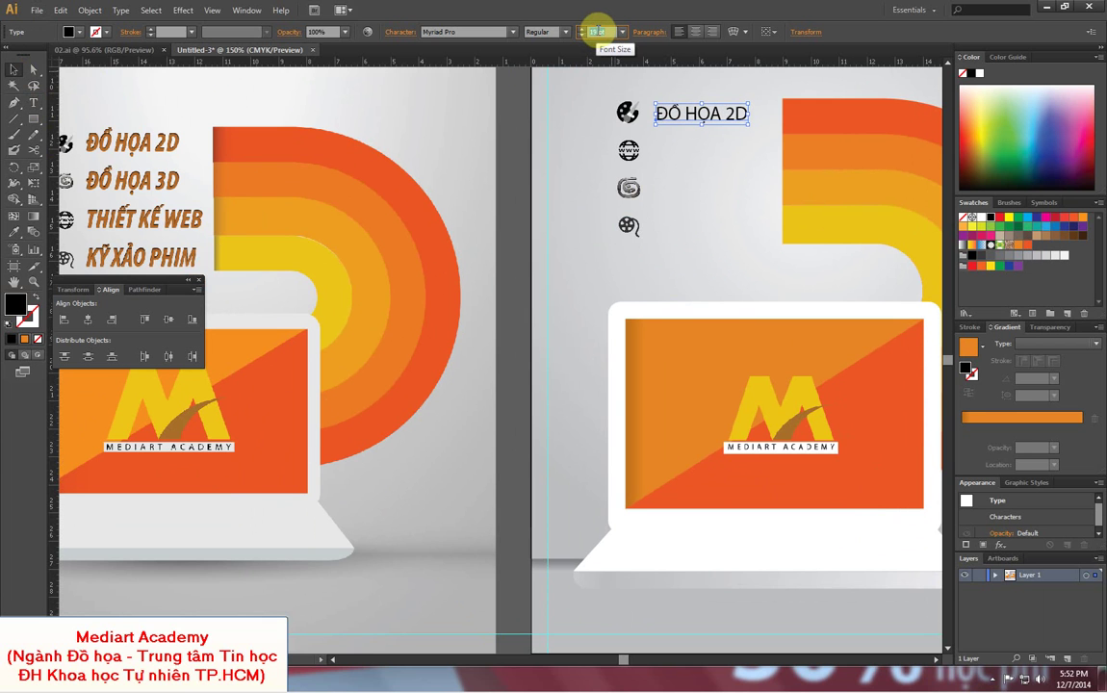
# - Copy the label beside the globe icon, then repeat the copy for the third and fourth icons
pyautogui.click(14, 69)
pyautogui.moveTo(681, 117); pyautogui.dragTo(681, 151)
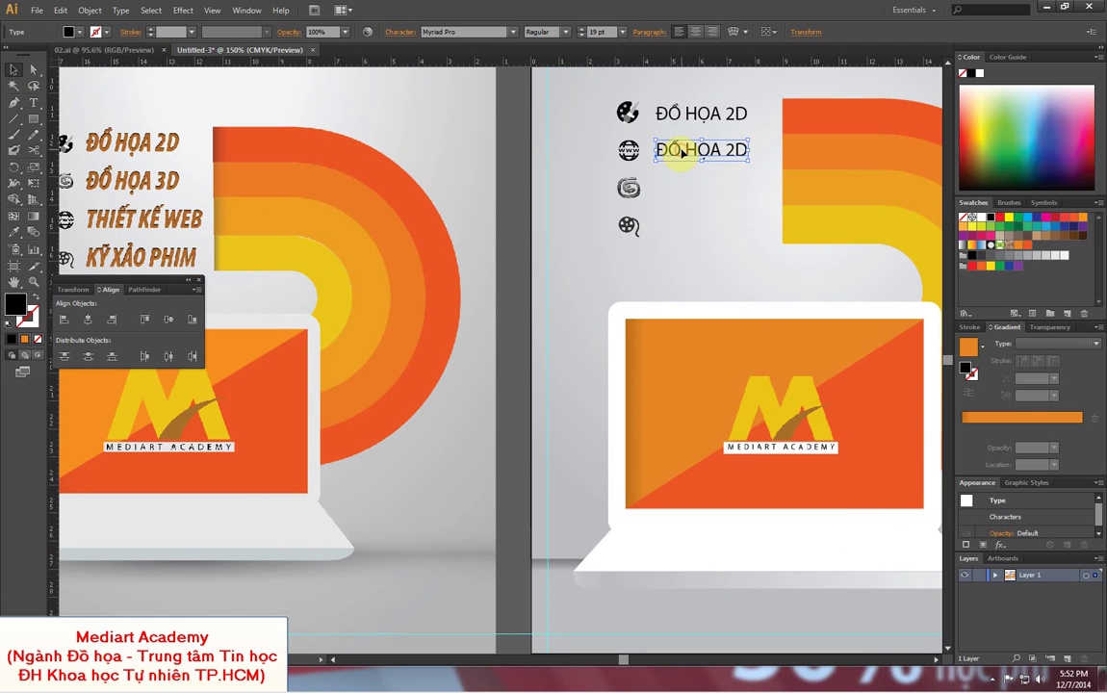
pyautogui.hotkey('ctrl', 'd')
pyautogui.hotkey('ctrl', 'd')
pyautogui.press('t')
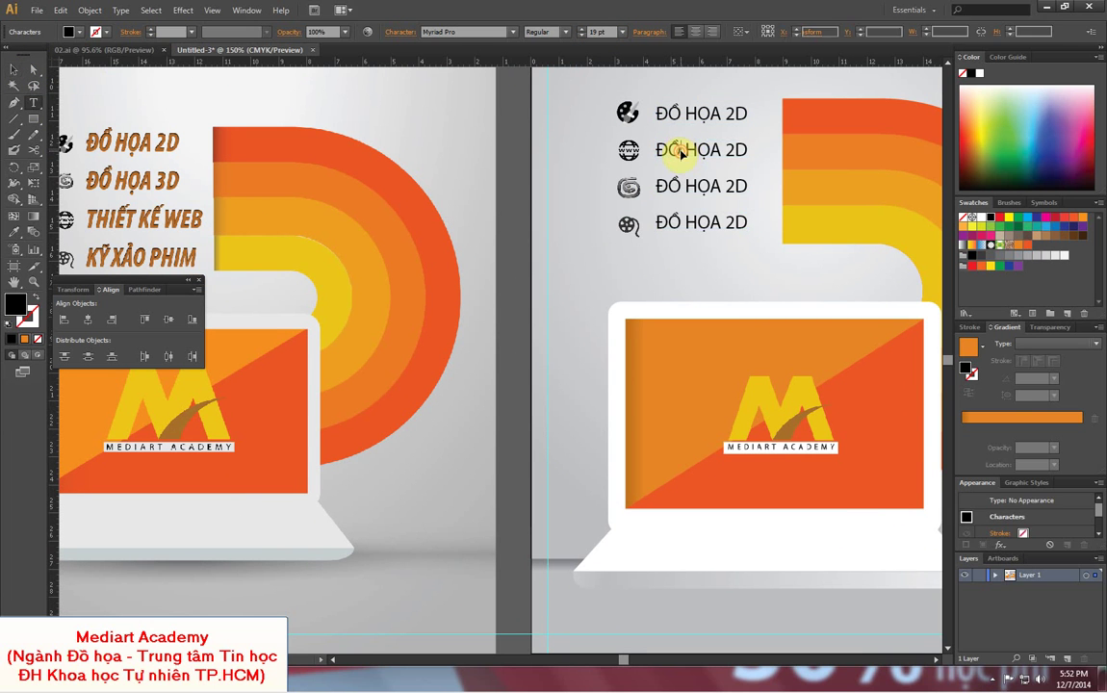
# - Retype the copied labels as ĐỒ HỌA 3D, THIẾT KẾ WEB and KỸ XẢO PHIM
pyautogui.click(681, 150)
pyautogui.write('3')
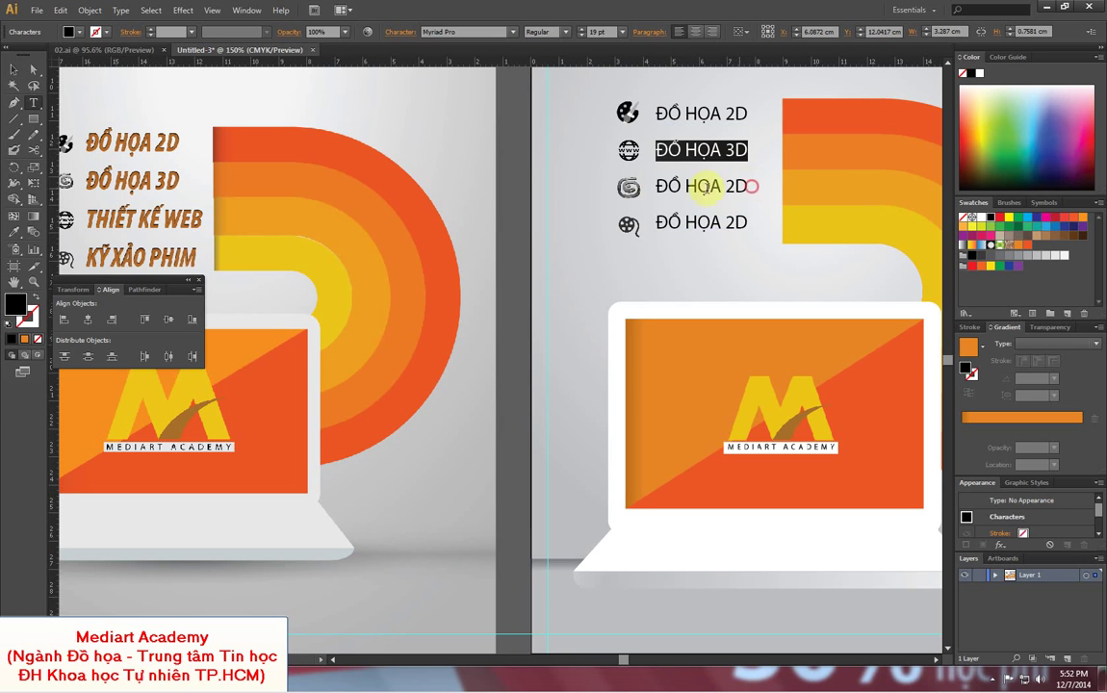
pyautogui.moveTo(653, 186); pyautogui.dragTo(780, 189)
pyautogui.write('THIẾT KẾ WEB')
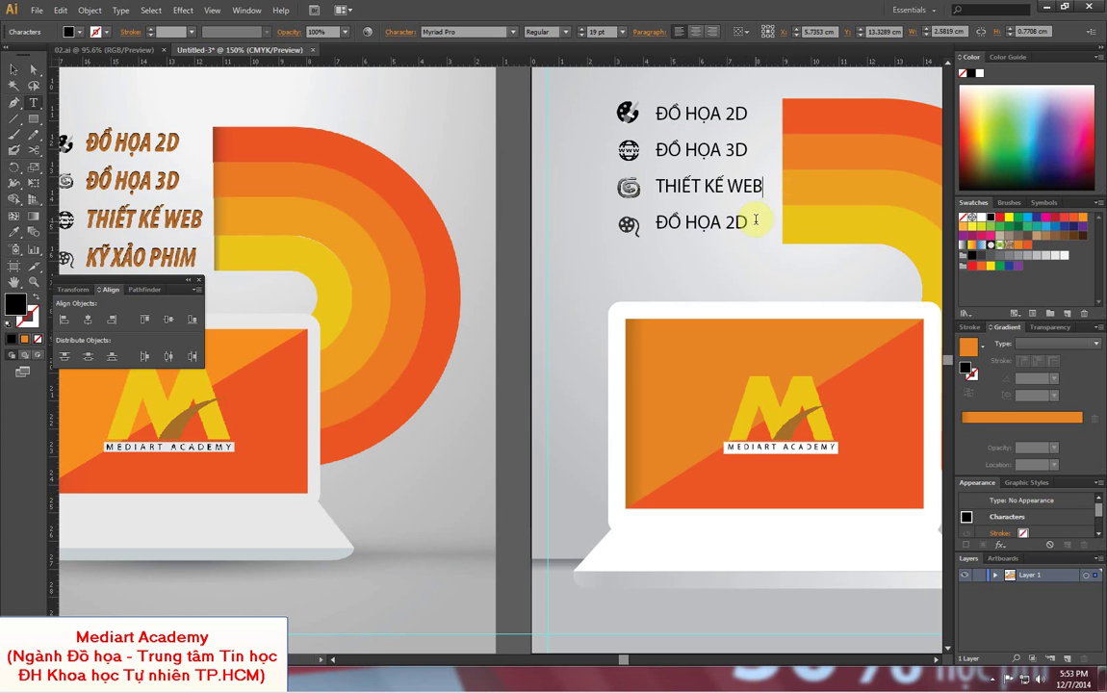
pyautogui.moveTo(746, 223); pyautogui.dragTo(647, 222)
pyautogui.write('KỸ XẢO PHIM')
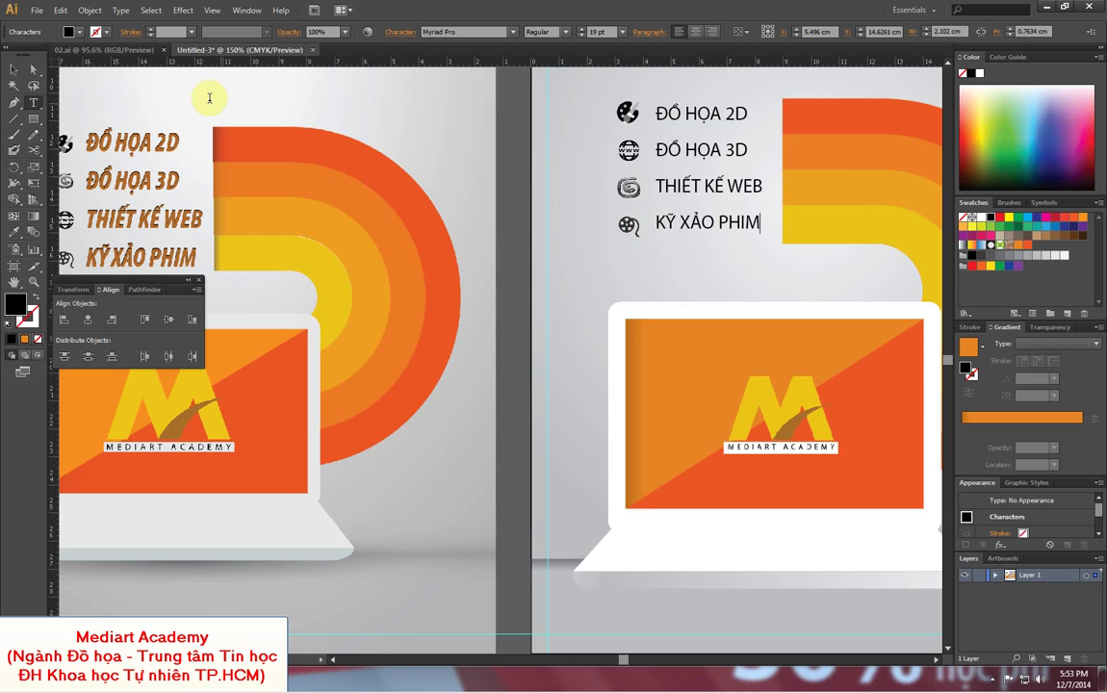
# - Set KỸ XẢO PHIM to Bold Condensed Italic and nudge it slightly lower
pyautogui.click(14, 69)
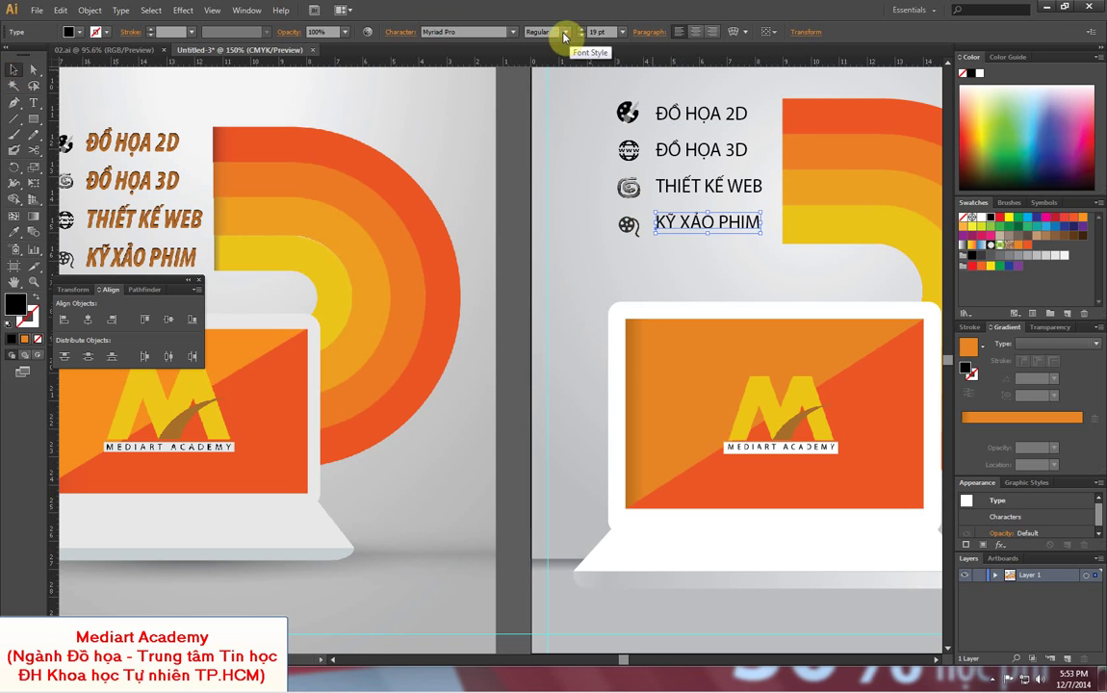
pyautogui.click(564, 31)
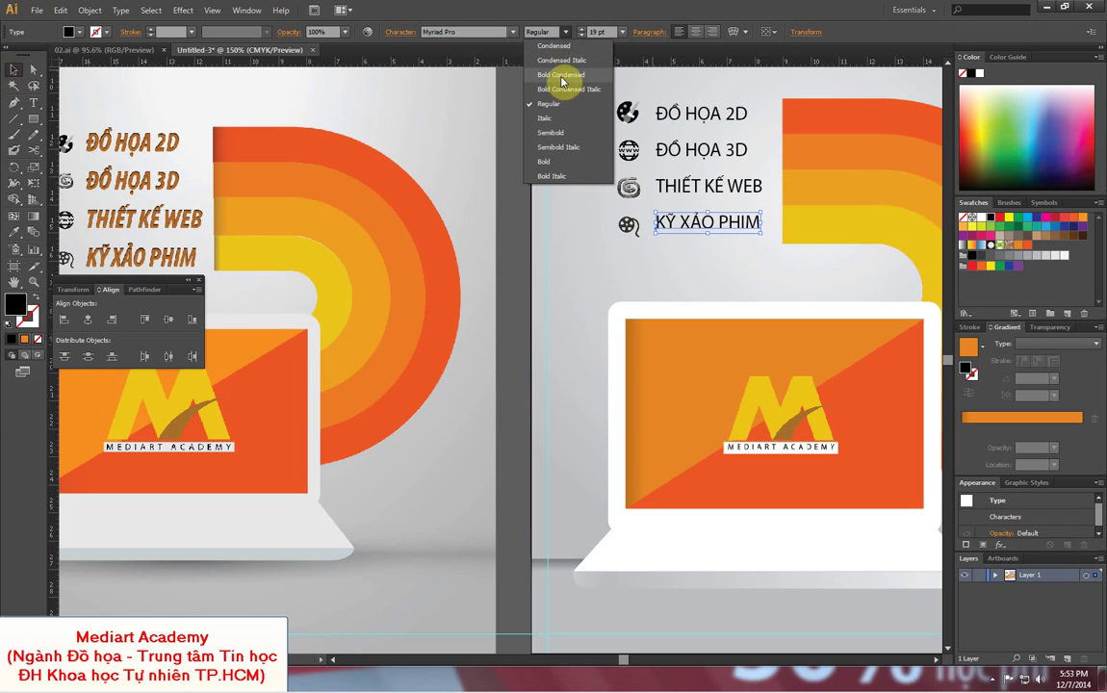
pyautogui.click(562, 76)
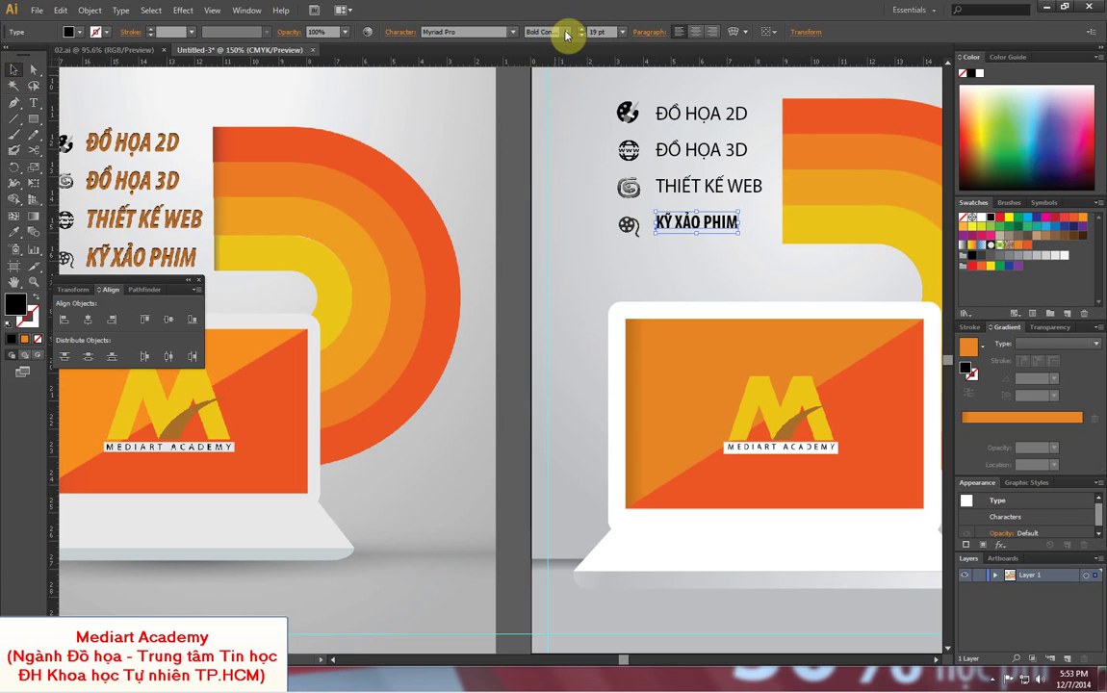
pyautogui.click(566, 31)
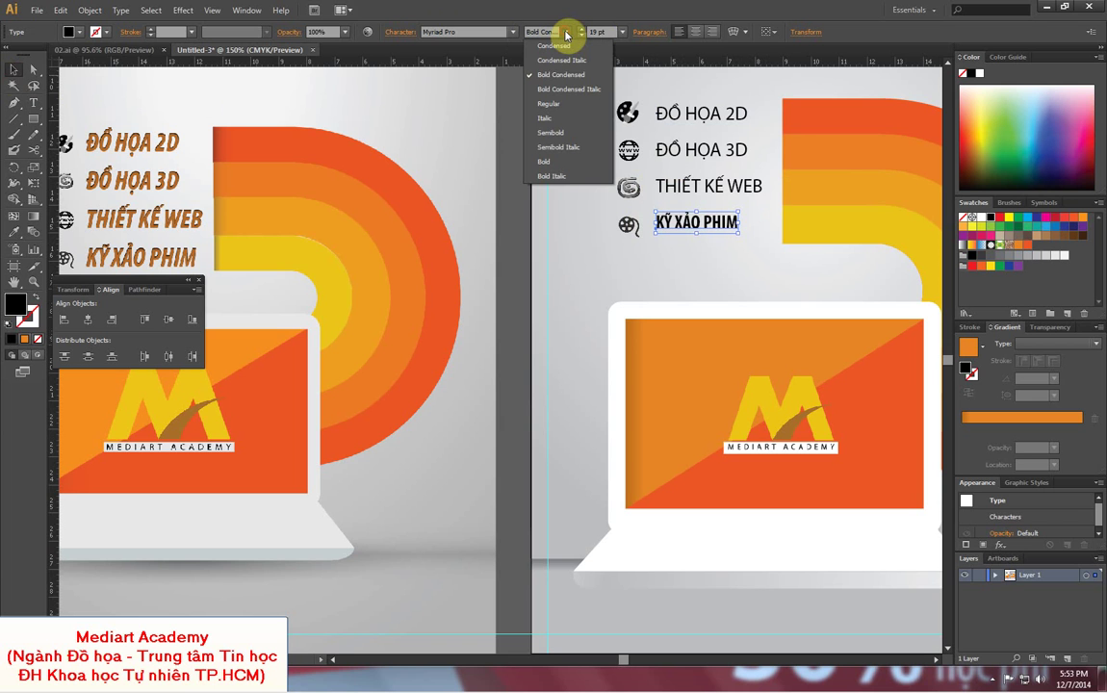
pyautogui.click(563, 89)
pyautogui.moveTo(732, 225); pyautogui.dragTo(729, 224)
# - Apply Bold Condensed Italic to THIẾT KẾ WEB, ĐỒ HỌA 3D and ĐỒ HỌA 2D
pyautogui.click(717, 186)
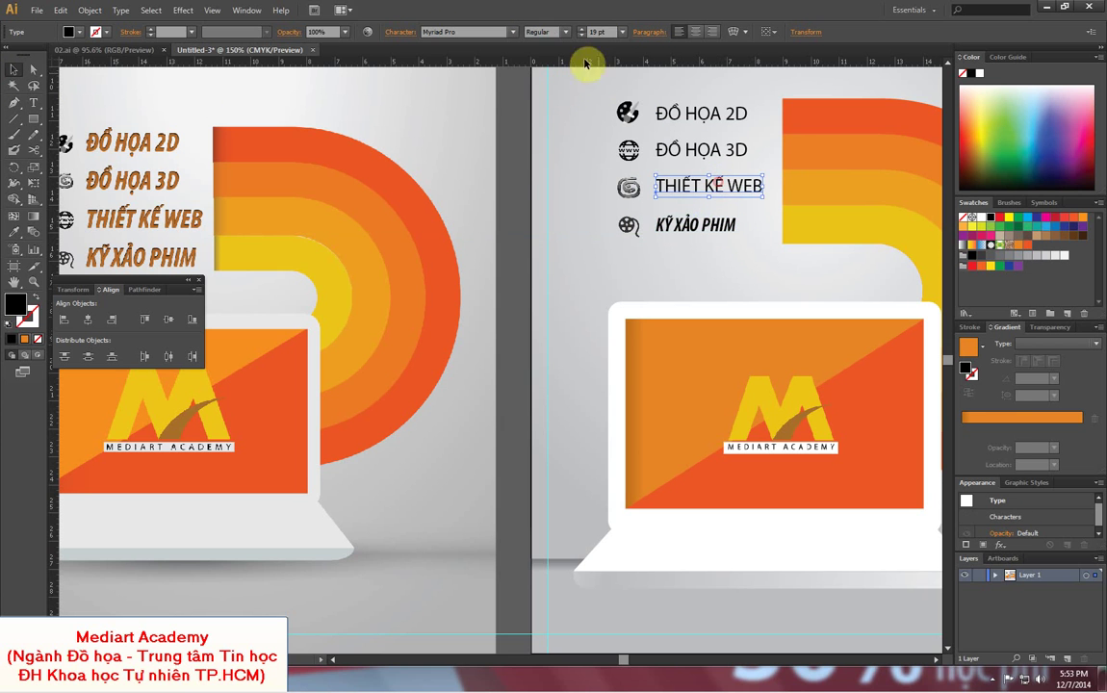
pyautogui.click(564, 32)
pyautogui.click(566, 88)
pyautogui.click(714, 151)
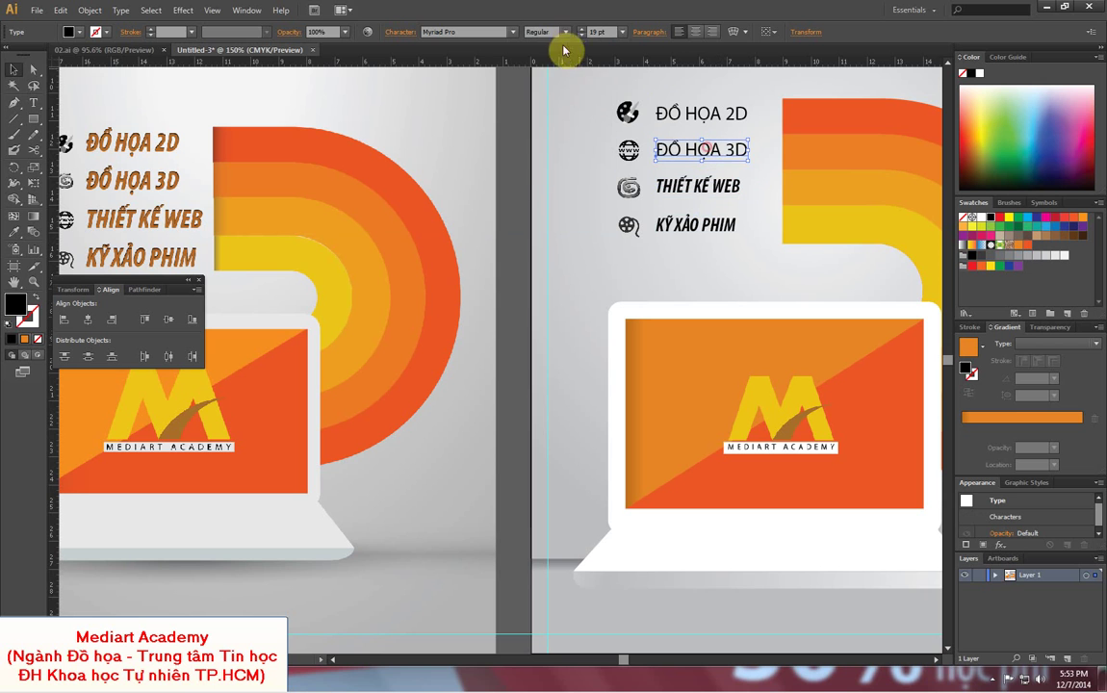
pyautogui.click(564, 32)
pyautogui.click(566, 89)
pyautogui.click(688, 114)
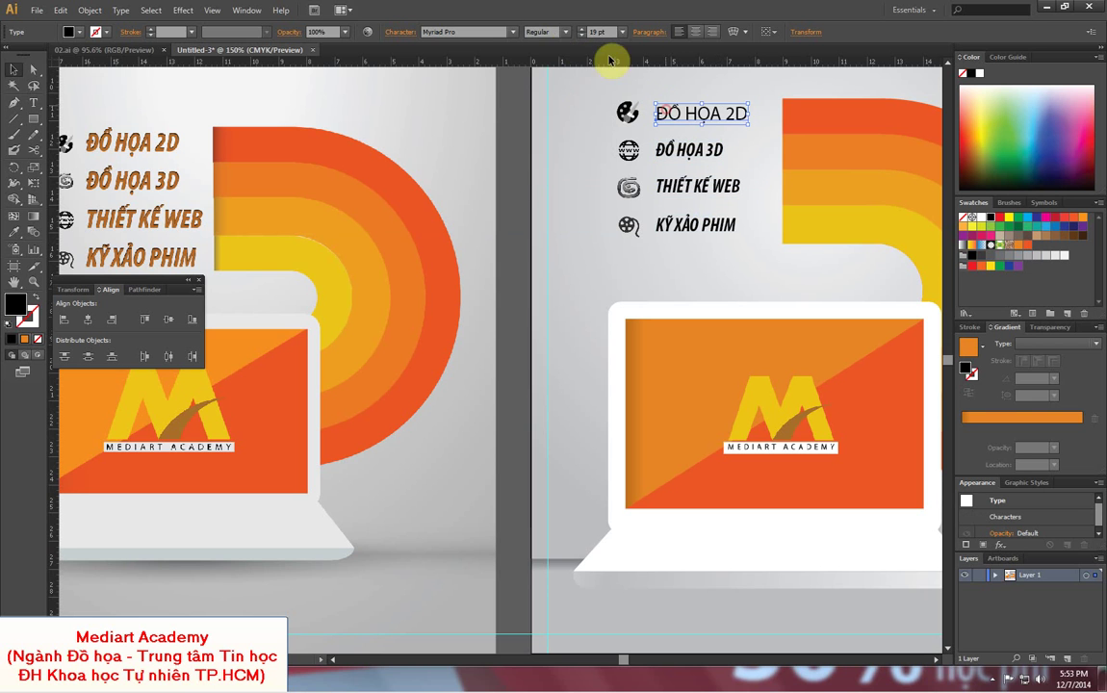
pyautogui.click(564, 31)
pyautogui.click(566, 88)
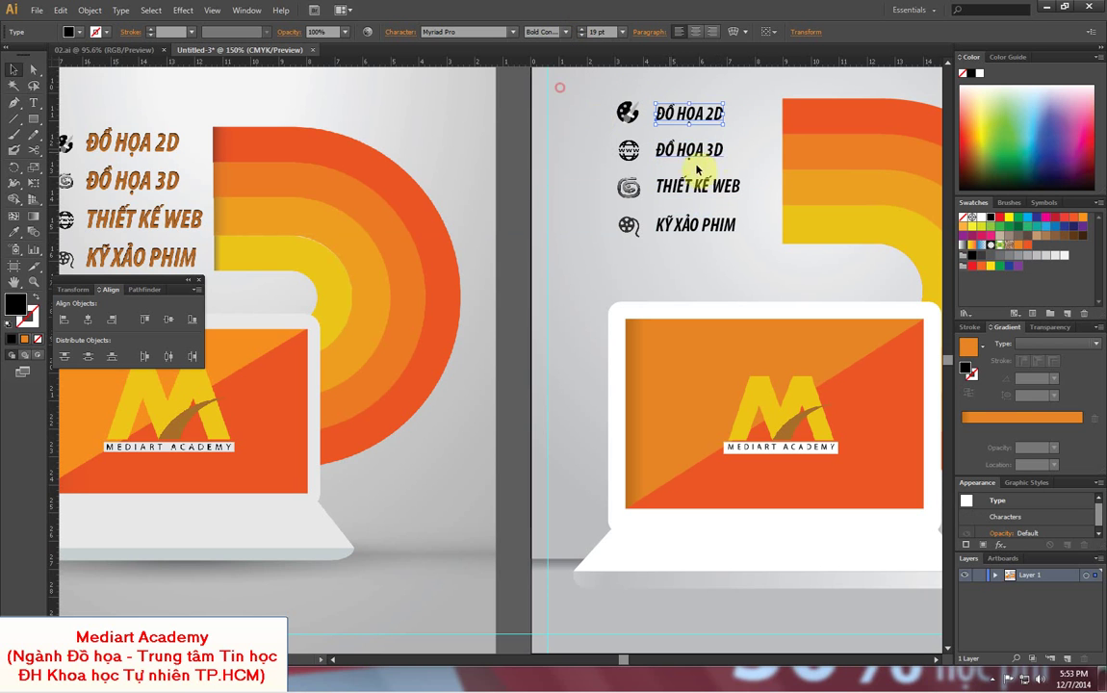
# - Select all four service labels together
pyautogui.click(659, 150)
pyautogui.keyDown('shift'); pyautogui.click(716, 226); pyautogui.keyUp('shift')
pyautogui.keyDown('shift'); pyautogui.click(717, 187); pyautogui.keyUp('shift')
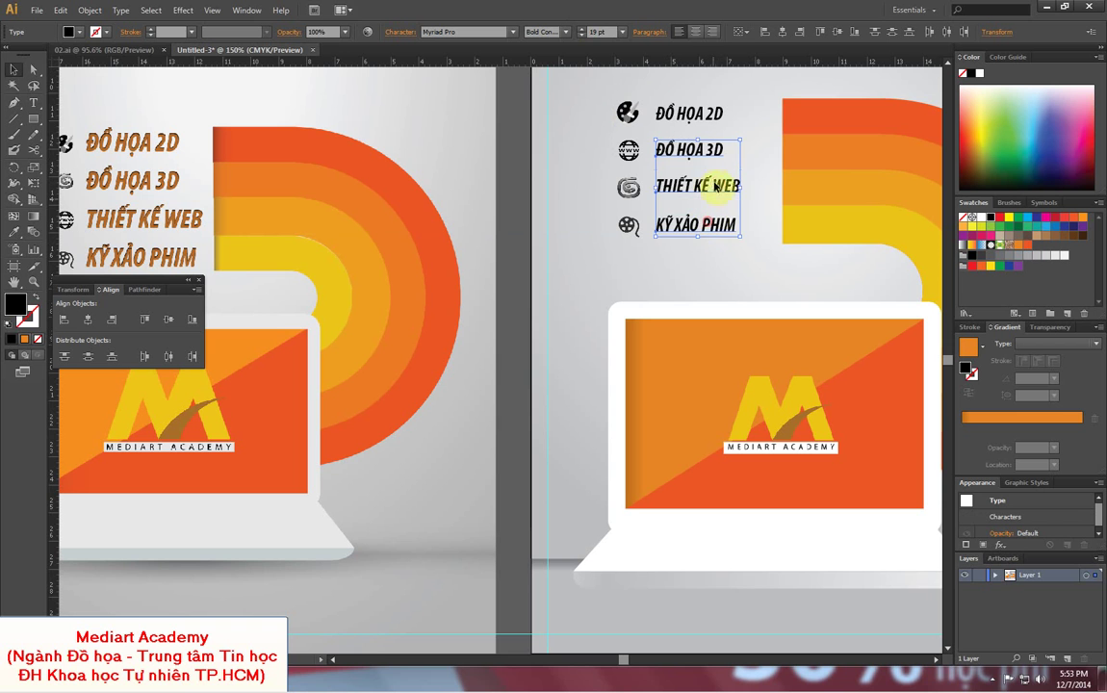
pyautogui.keyDown('shift'); pyautogui.click(715, 119); pyautogui.keyUp('shift')
# - Scale the four labels up to about 20.41 pt and nudge KỸ XẢO PHIM up to even the spacing
pyautogui.moveTo(739, 106)
pyautogui.mouseDown()
pyautogui.moveTo(751, 95)
pyautogui.moveTo(717, 119)
pyautogui.mouseUp()
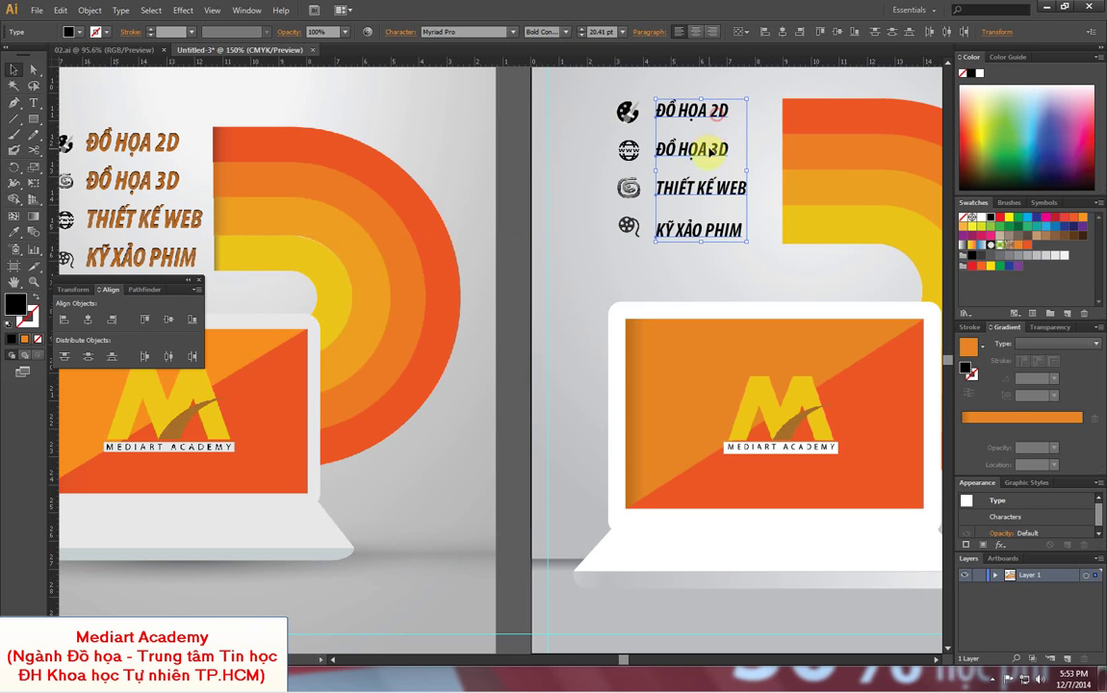
pyautogui.click(731, 189)
pyautogui.click(718, 231)
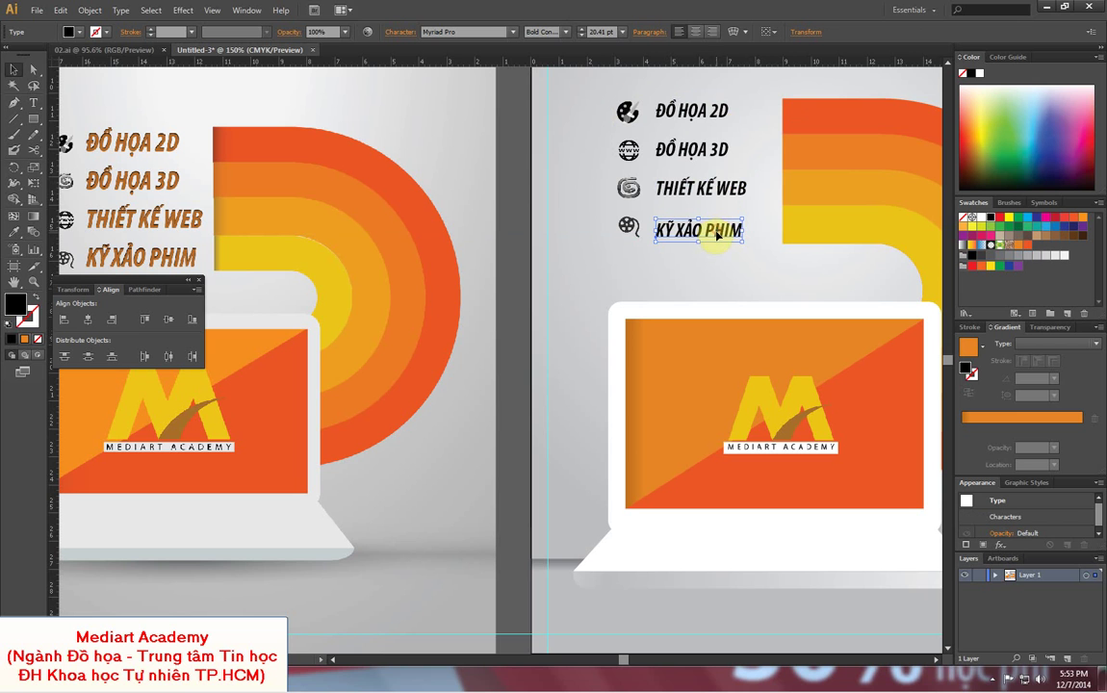
pyautogui.moveTo(717, 234); pyautogui.dragTo(717, 230)
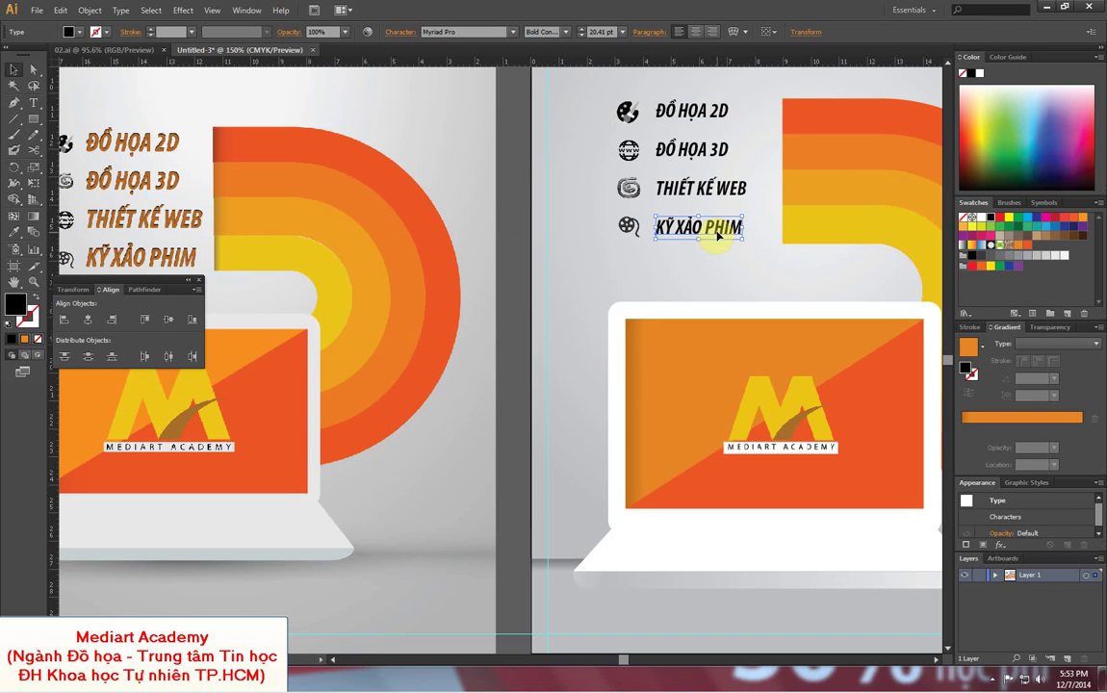
# - Give all four labels a very dark brown fill in the Color Picker
pyautogui.keyDown('shift'); pyautogui.click(693, 192); pyautogui.keyUp('shift')
pyautogui.keyDown('shift'); pyautogui.click(699, 151); pyautogui.keyUp('shift')
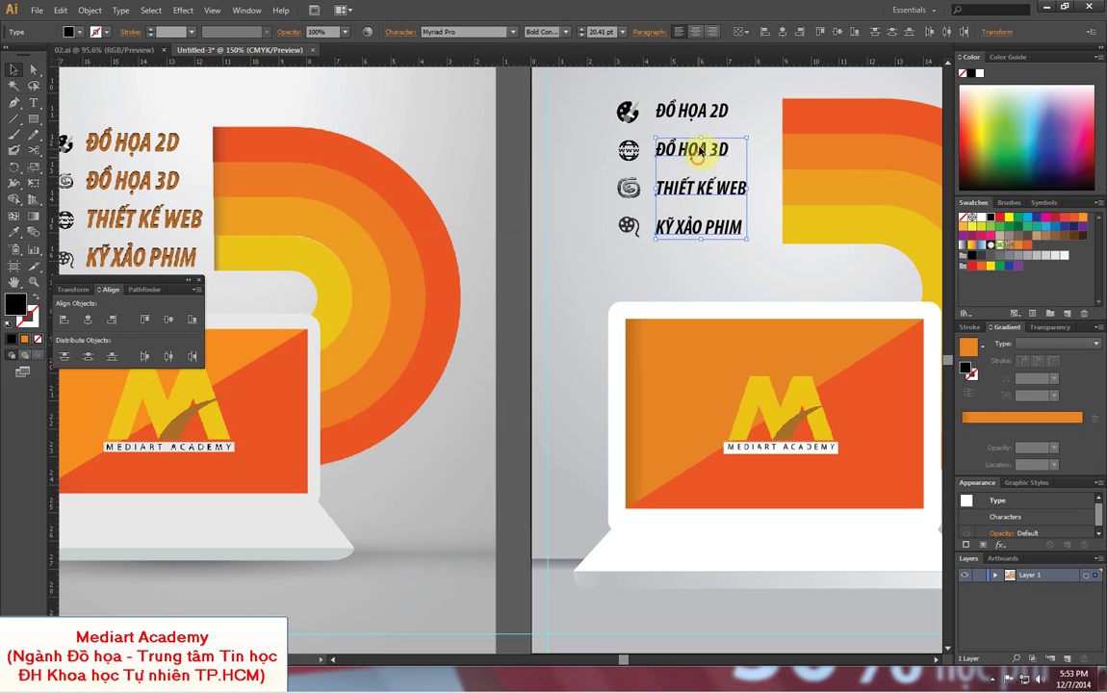
pyautogui.keyDown('shift'); pyautogui.click(699, 108); pyautogui.keyUp('shift')
pyautogui.doubleClick(15, 306)
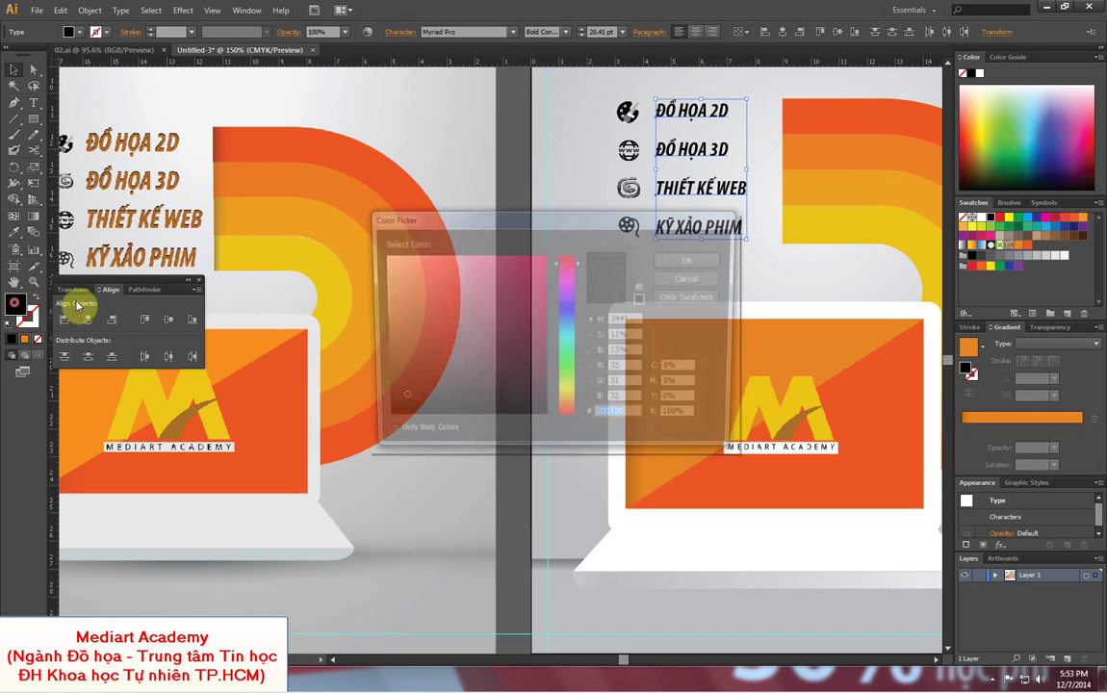
pyautogui.click(566, 406)
pyautogui.click(546, 395)
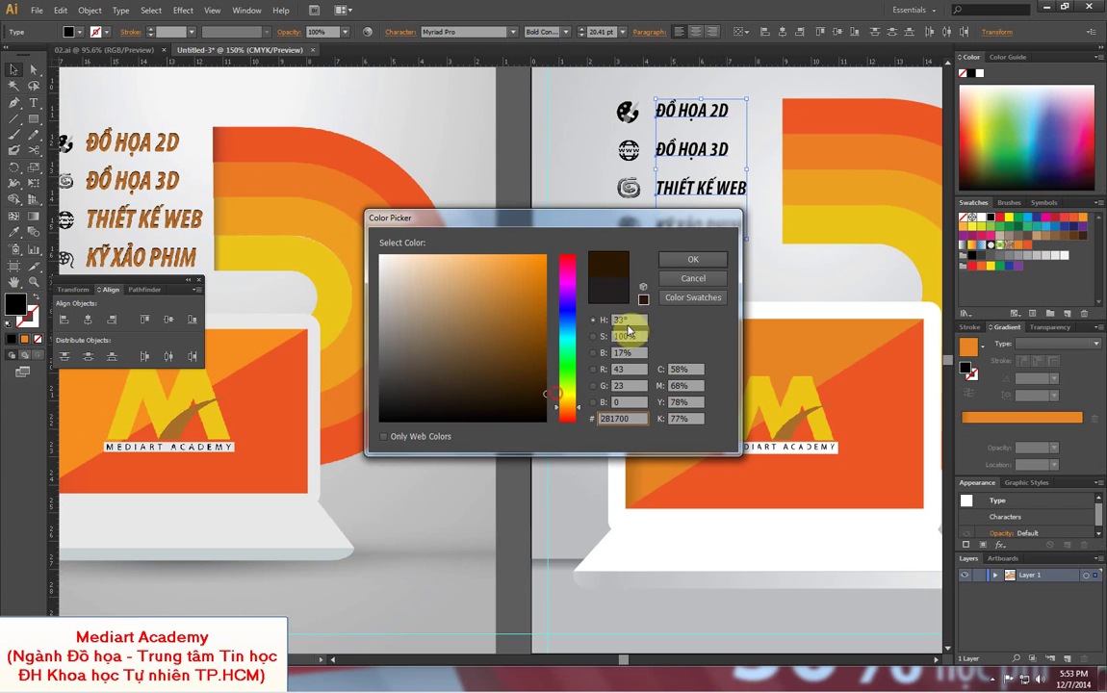
pyautogui.click(681, 261)
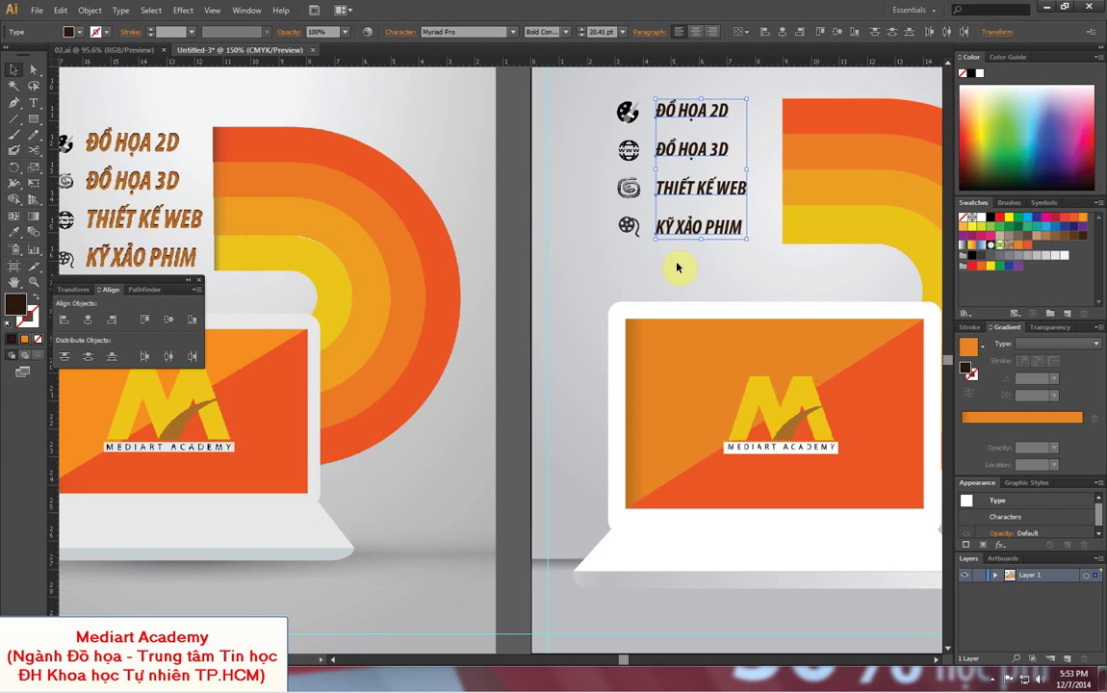
# - Select ĐỒ HỌA 2D alone, check its font style, and fill it dark brown
pyautogui.click(643, 267)
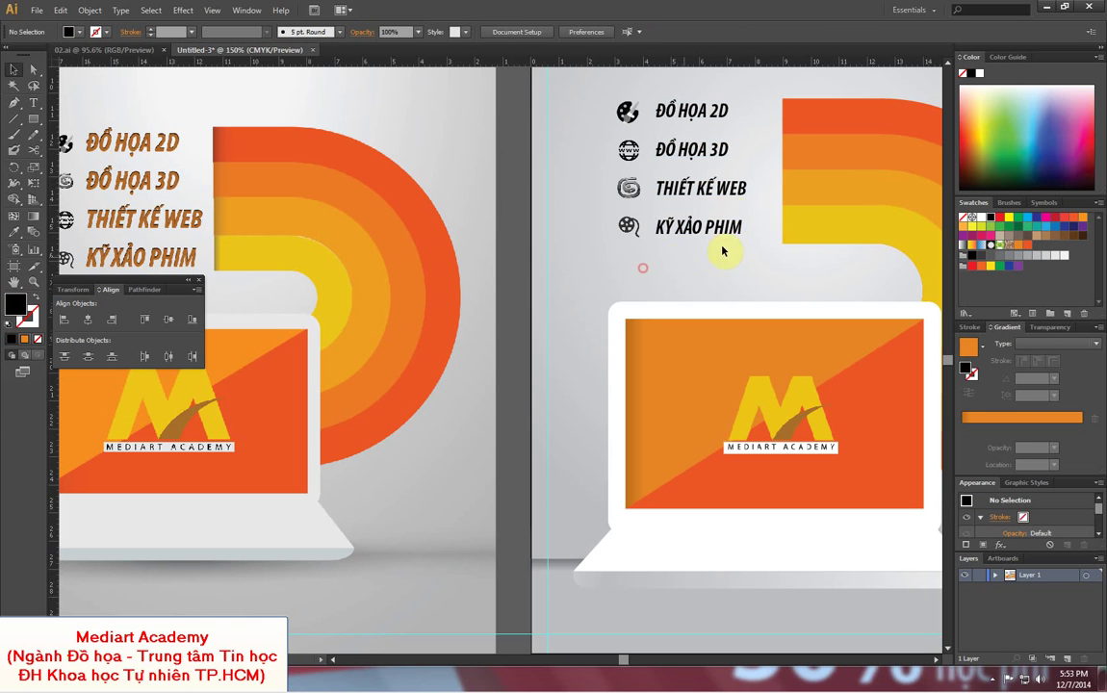
pyautogui.click(717, 188)
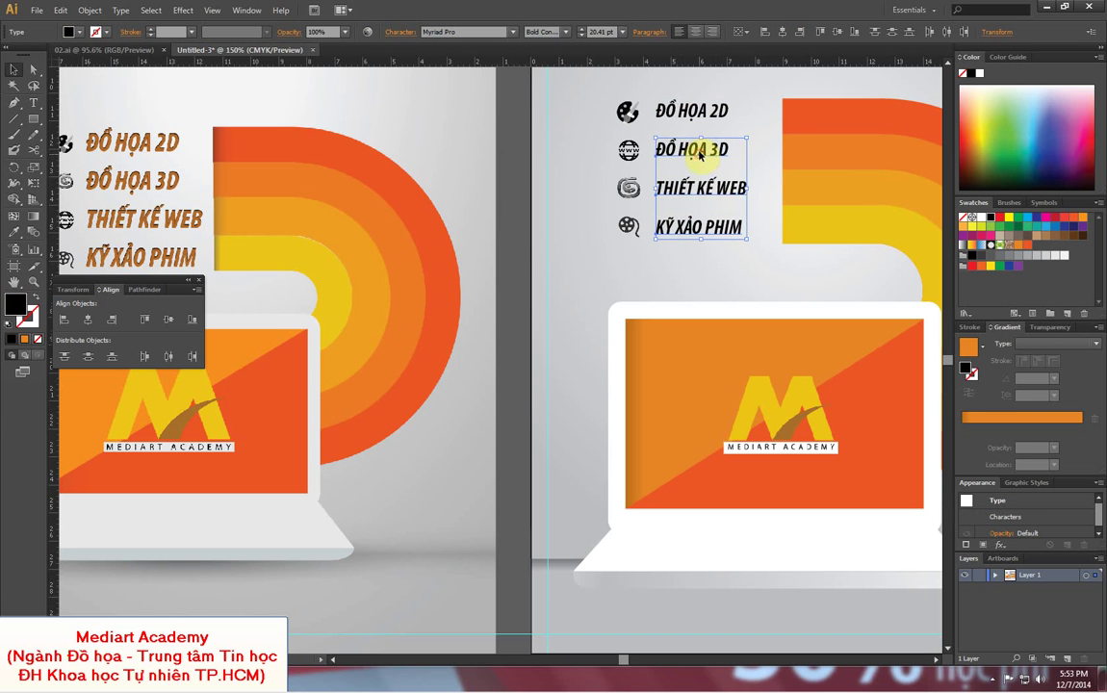
pyautogui.click(700, 113)
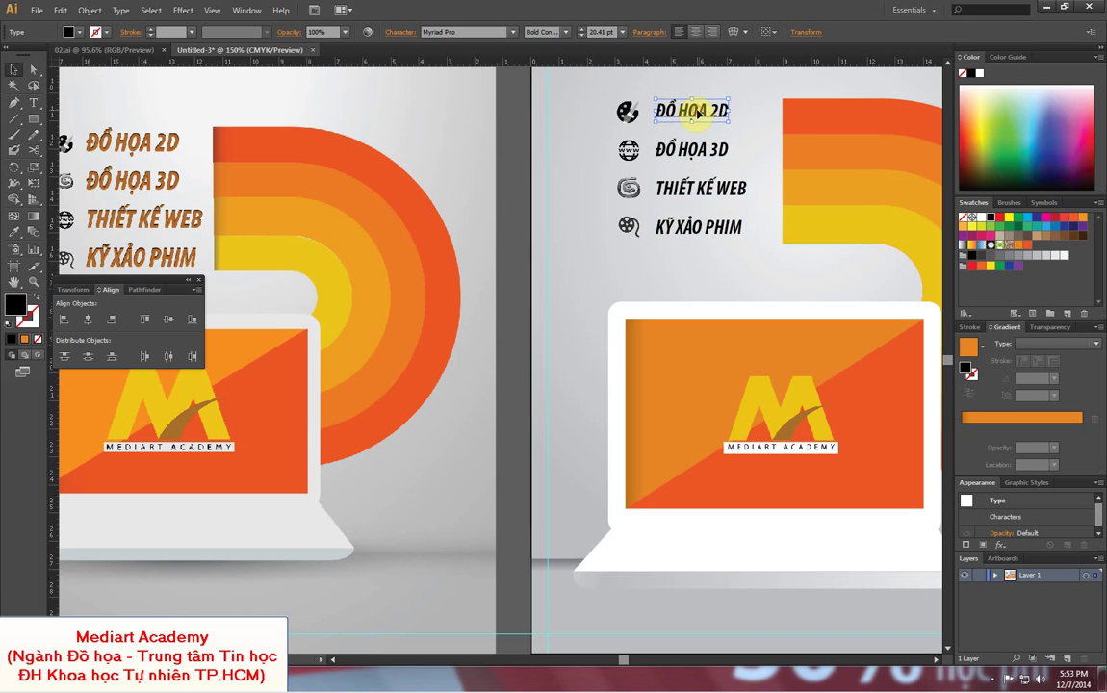
pyautogui.click(567, 33)
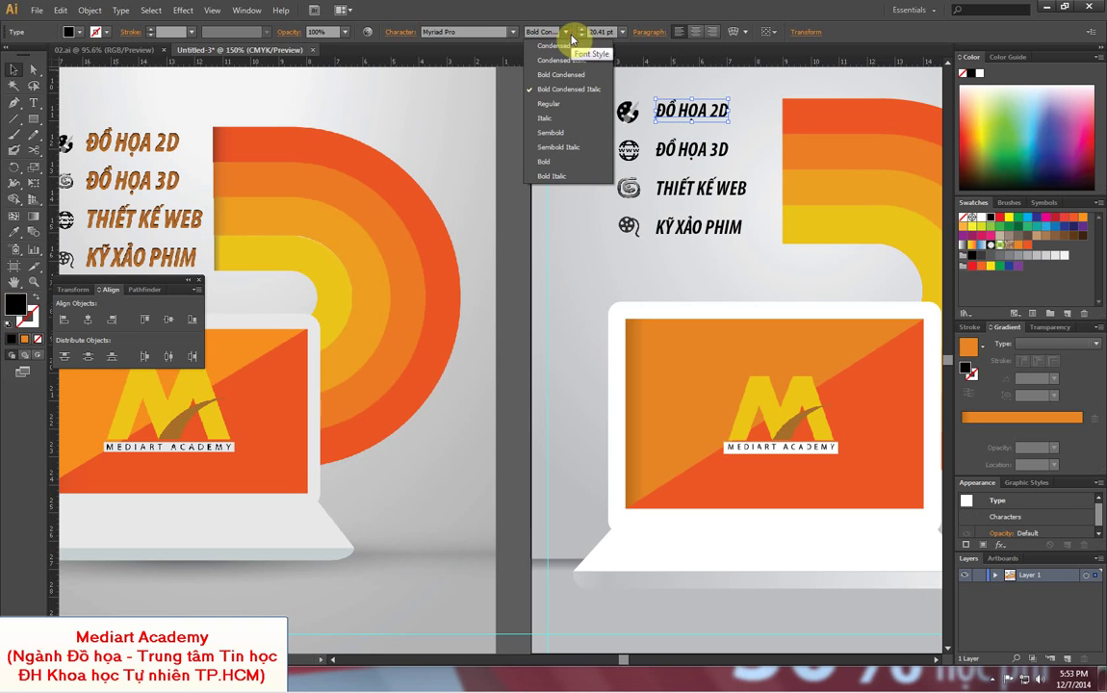
pyautogui.click(27, 289)
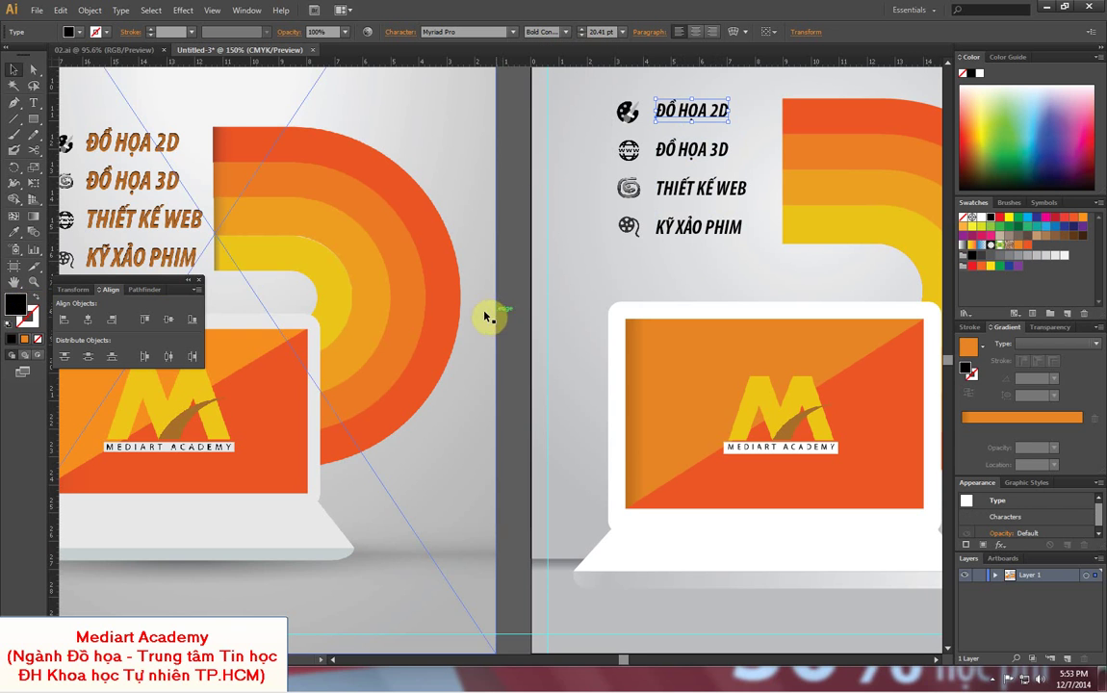
pyautogui.doubleClick(17, 306)
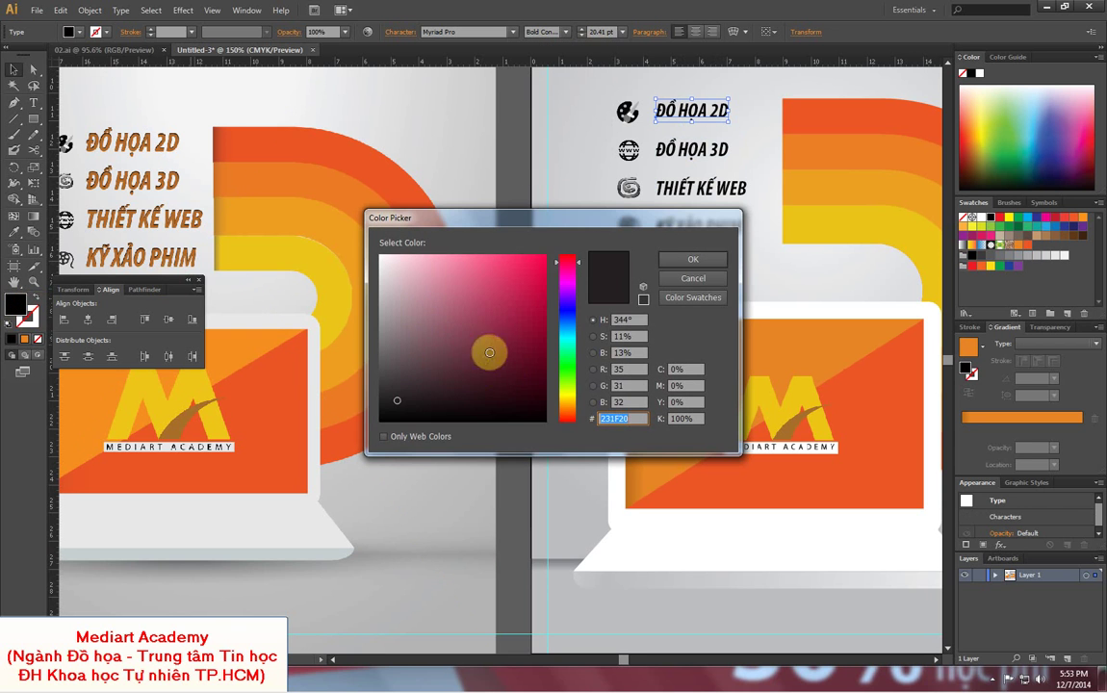
pyautogui.click(567, 409)
pyautogui.click(685, 261)
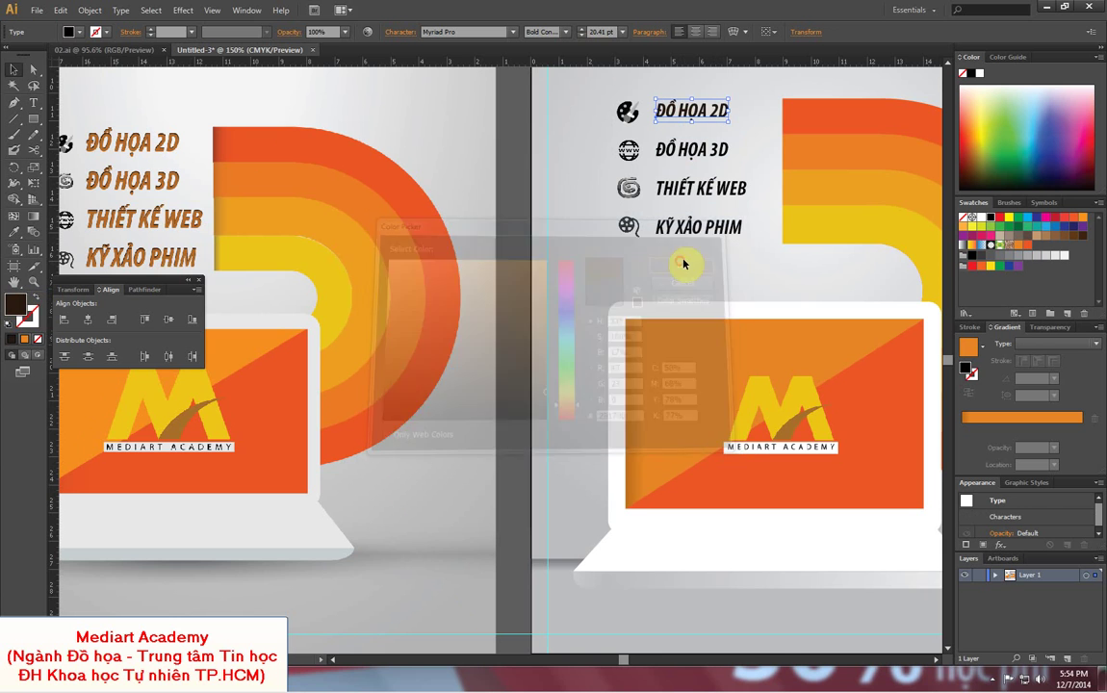
# - Undo the brown fill so the ĐỒ HỌA 2D label is black again
pyautogui.moveTo(630, 87); pyautogui.dragTo(736, 150)
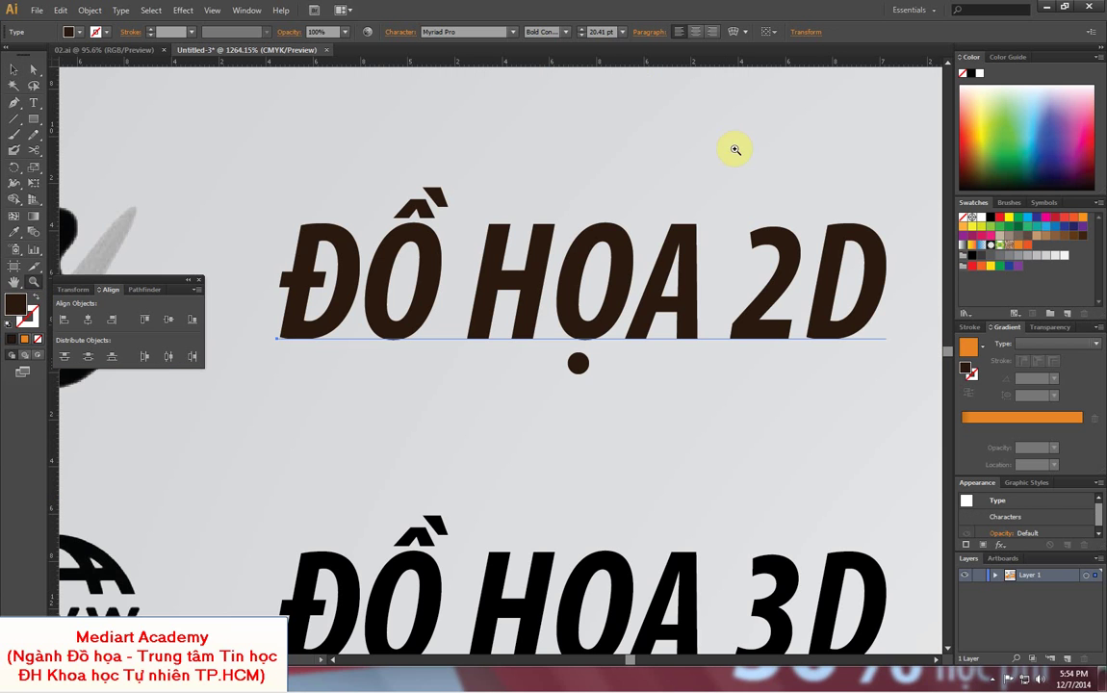
pyautogui.click(13, 69)
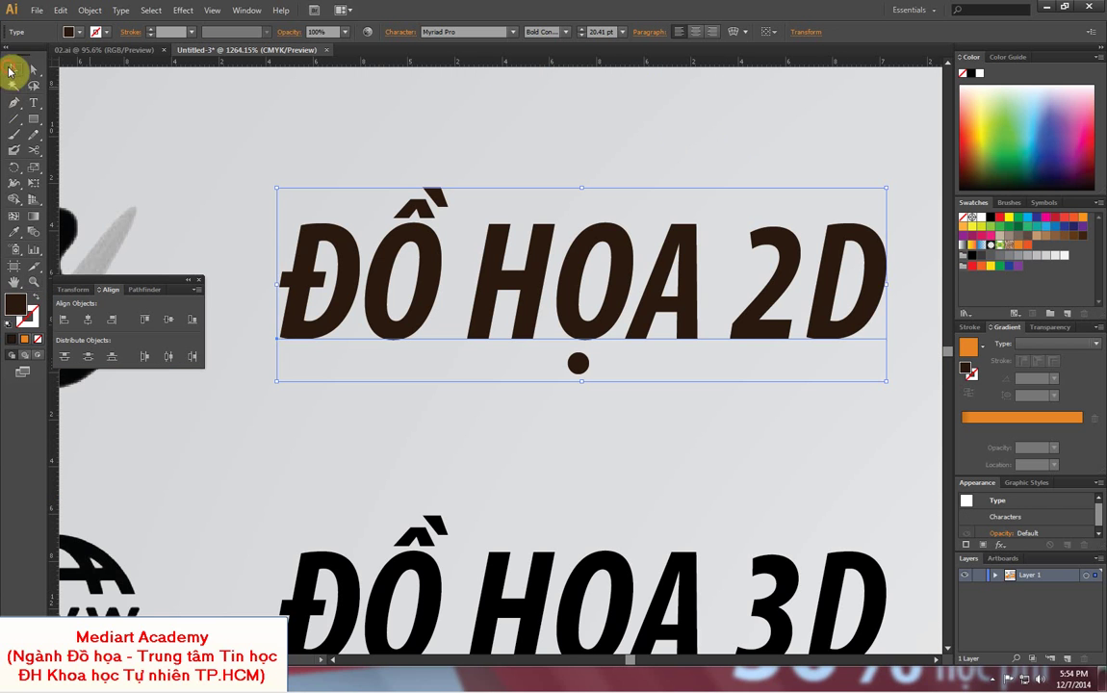
pyautogui.click(193, 144)
pyautogui.hotkey('ctrl', '-')
pyautogui.hotkey('ctrl', 'z')
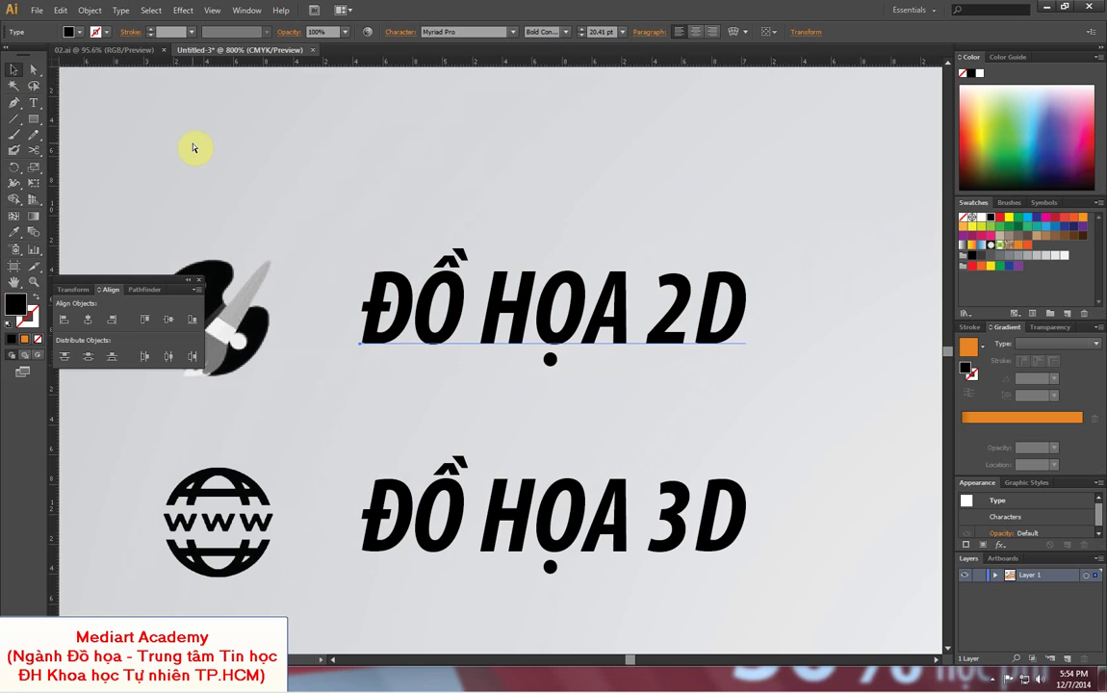
pyautogui.hotkey('ctrl', '-')
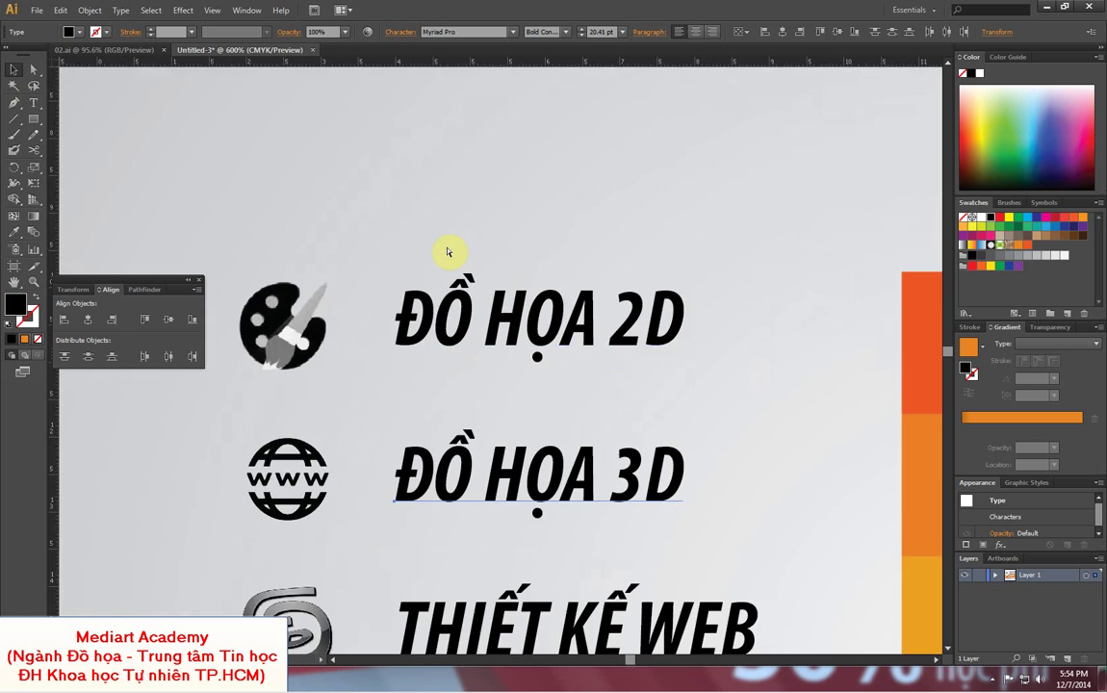
pyautogui.hotkey('ctrl', '-')
pyautogui.hotkey('ctrl', '-')
pyautogui.hotkey('ctrl', '-')
pyautogui.hotkey('ctrl', '+')
# - Duplicate the four course labels to the left and convert the copy to outlines
pyautogui.moveTo(654, 231); pyautogui.dragTo(663, 396)
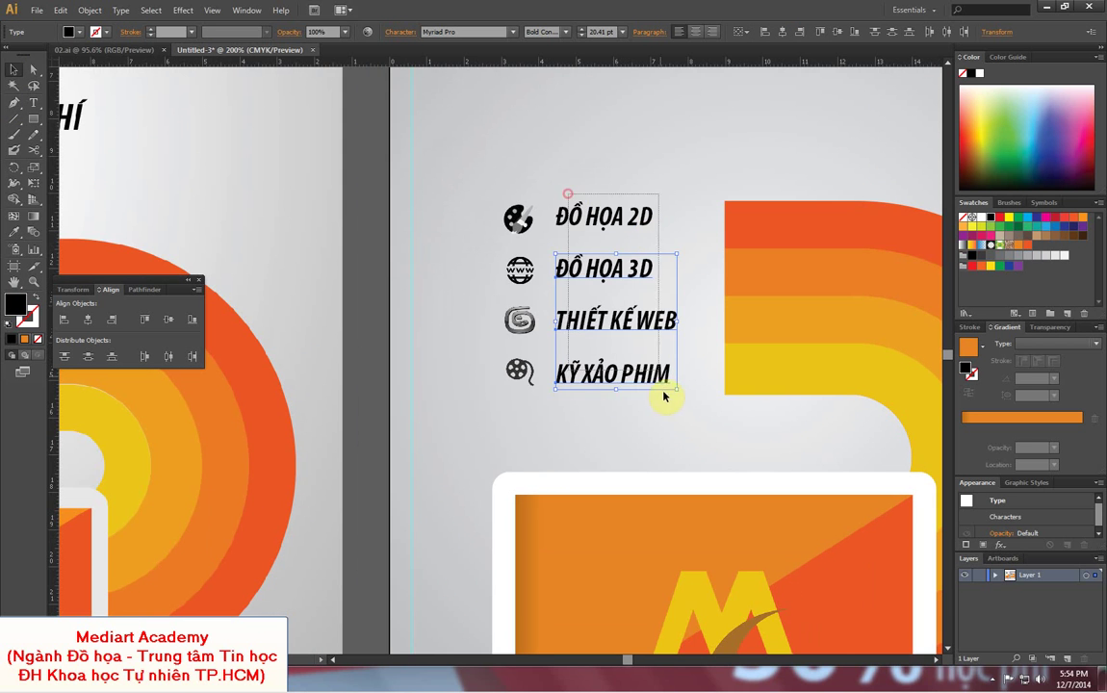
pyautogui.moveTo(635, 260); pyautogui.dragTo(395, 257)
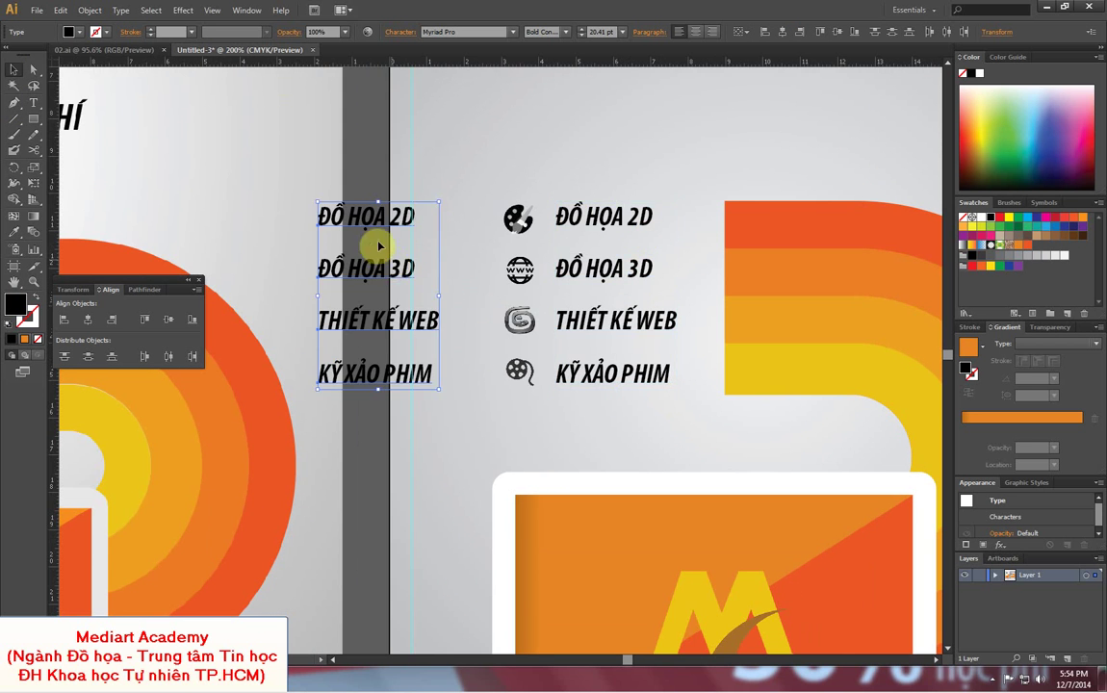
pyautogui.click(91, 11)
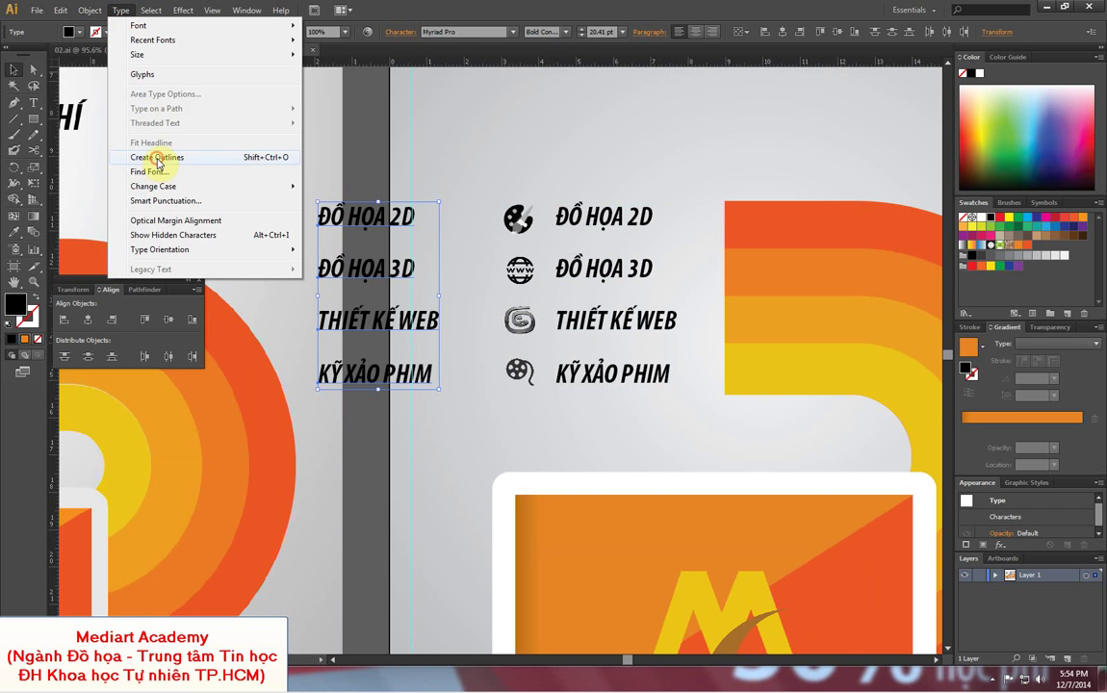
pyautogui.click(160, 157)
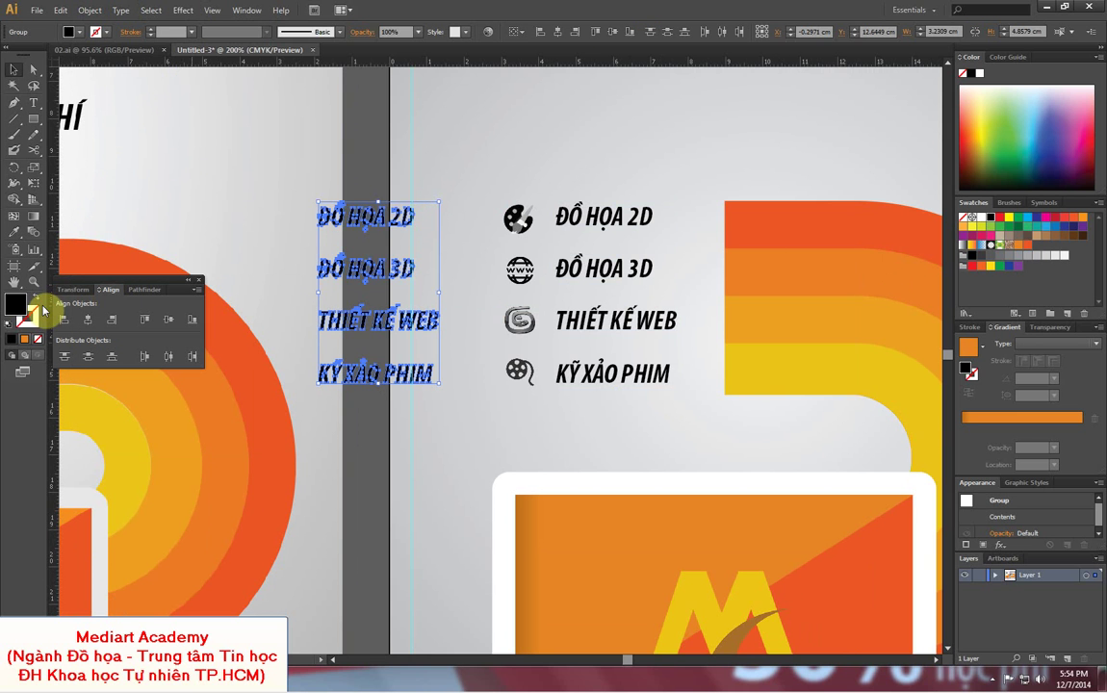
# - Fill the outlined label copy orange (#D86100)
pyautogui.doubleClick(13, 305)
pyautogui.moveTo(539, 375); pyautogui.dragTo(566, 409)
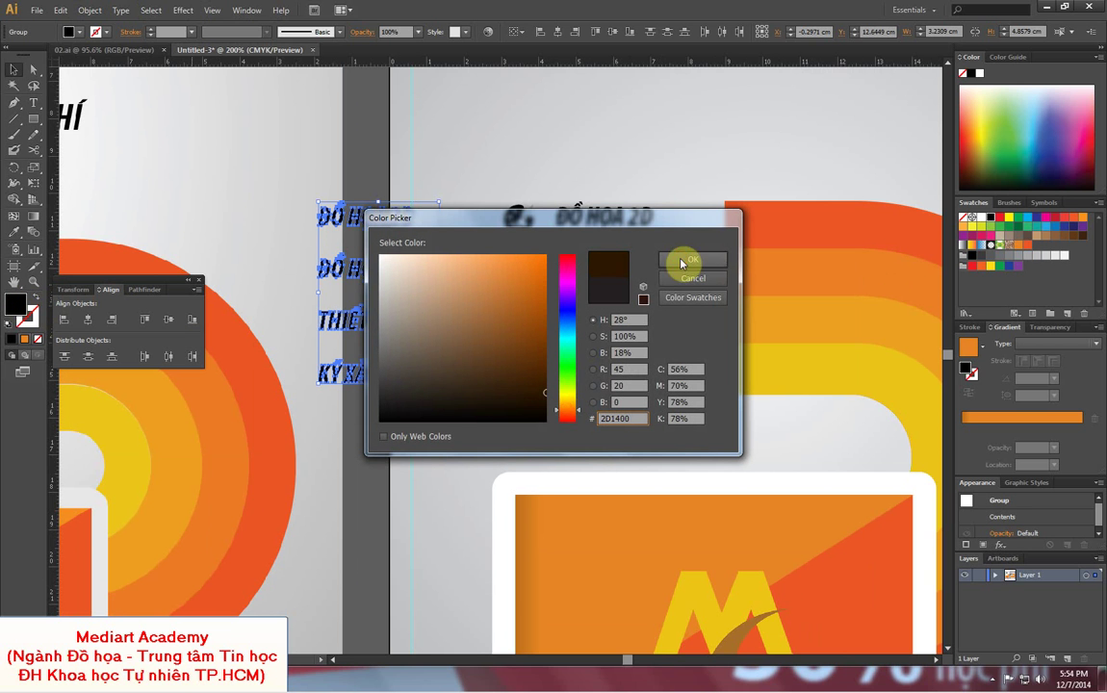
pyautogui.moveTo(547, 390); pyautogui.dragTo(546, 278)
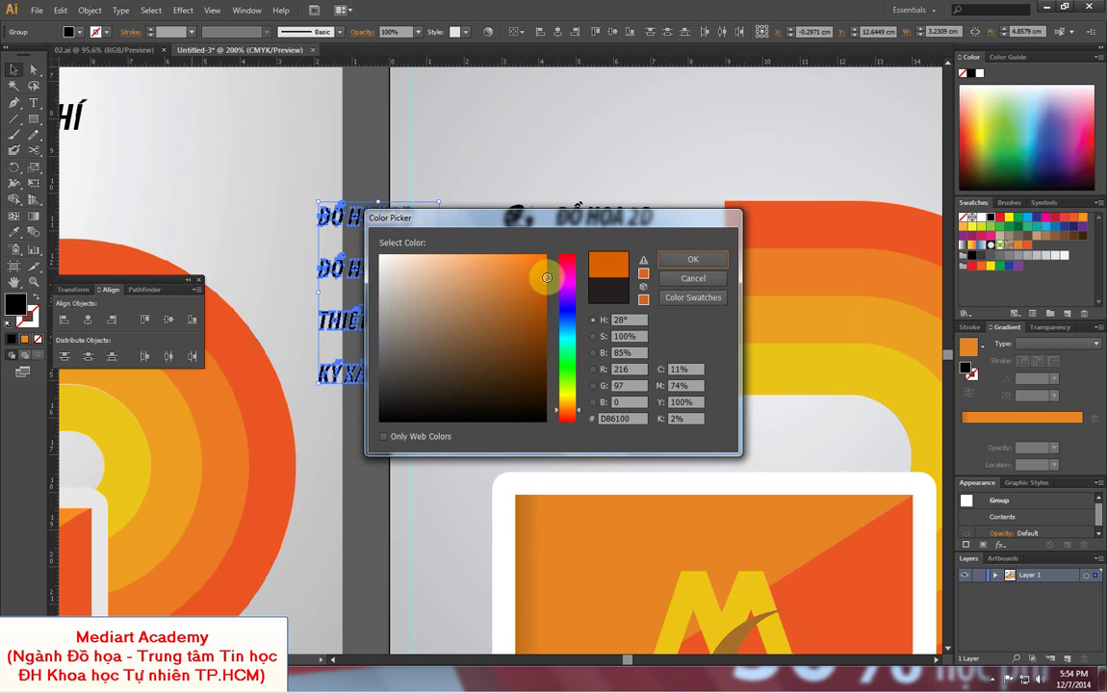
pyautogui.click(692, 256)
# - Move the orange outlined labels over the original black labels
pyautogui.hscroll(-5, 623, 247)
pyautogui.hscroll(-1, 487, 252)
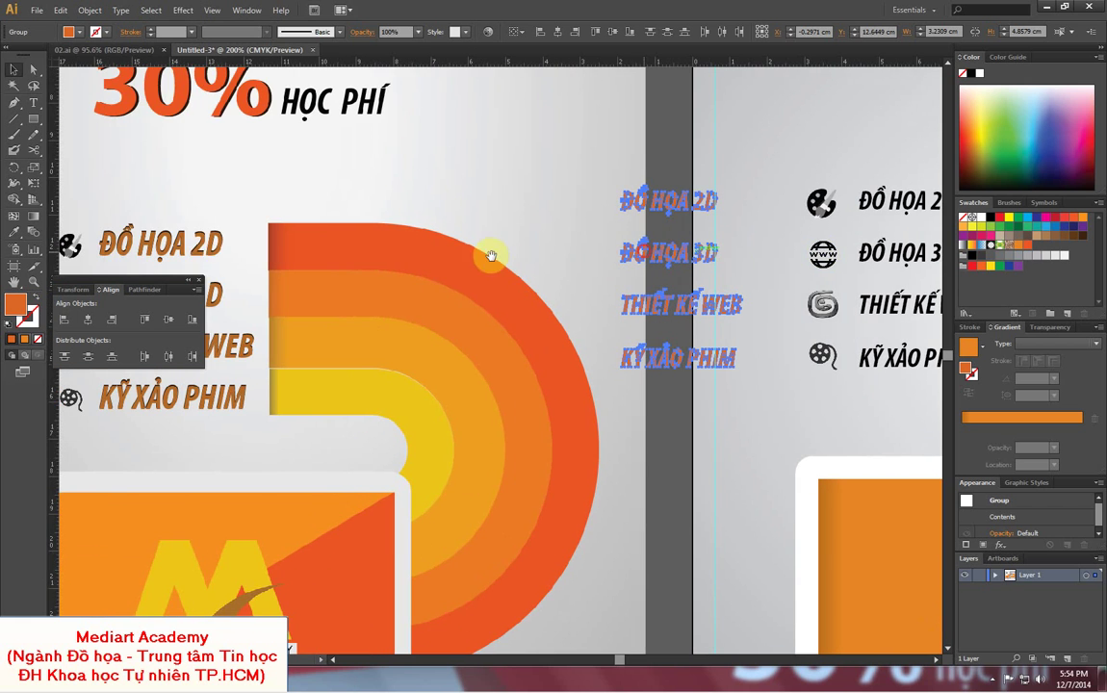
pyautogui.press('z')
pyautogui.moveTo(187, 207); pyautogui.dragTo(255, 280)
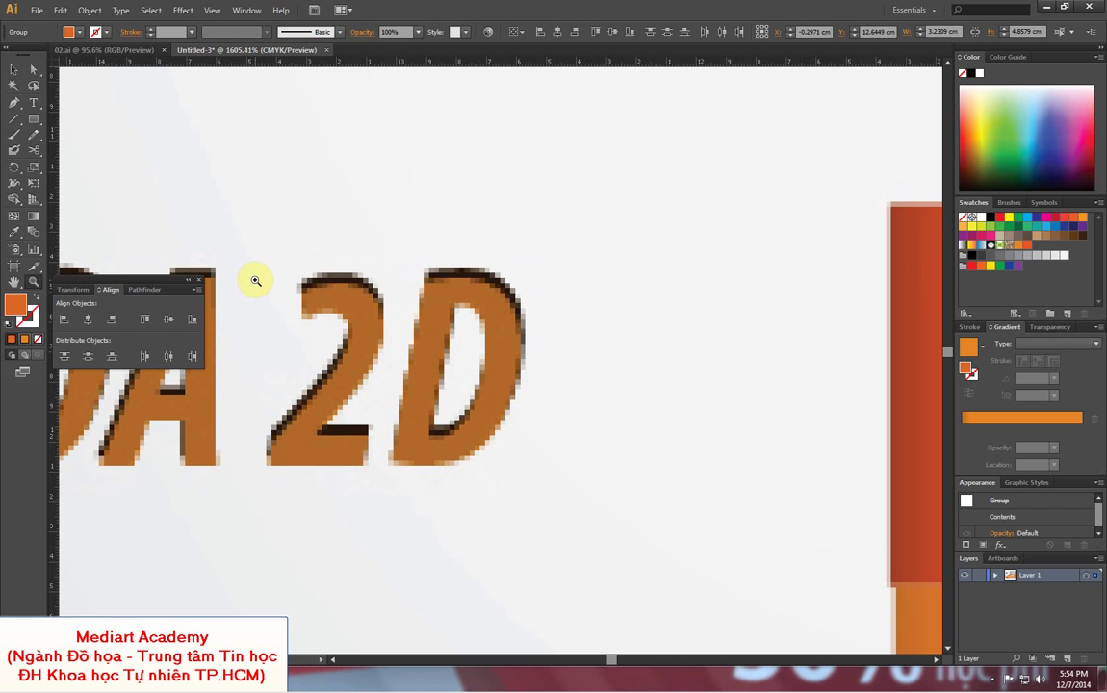
pyautogui.hotkey('ctrl', '-')
pyautogui.hotkey('ctrl', '-')
pyautogui.hotkey('ctrl', '-')
pyautogui.hotkey('ctrl', '-')
pyautogui.hotkey('ctrl', '-')
pyautogui.hotkey('ctrl', '-')
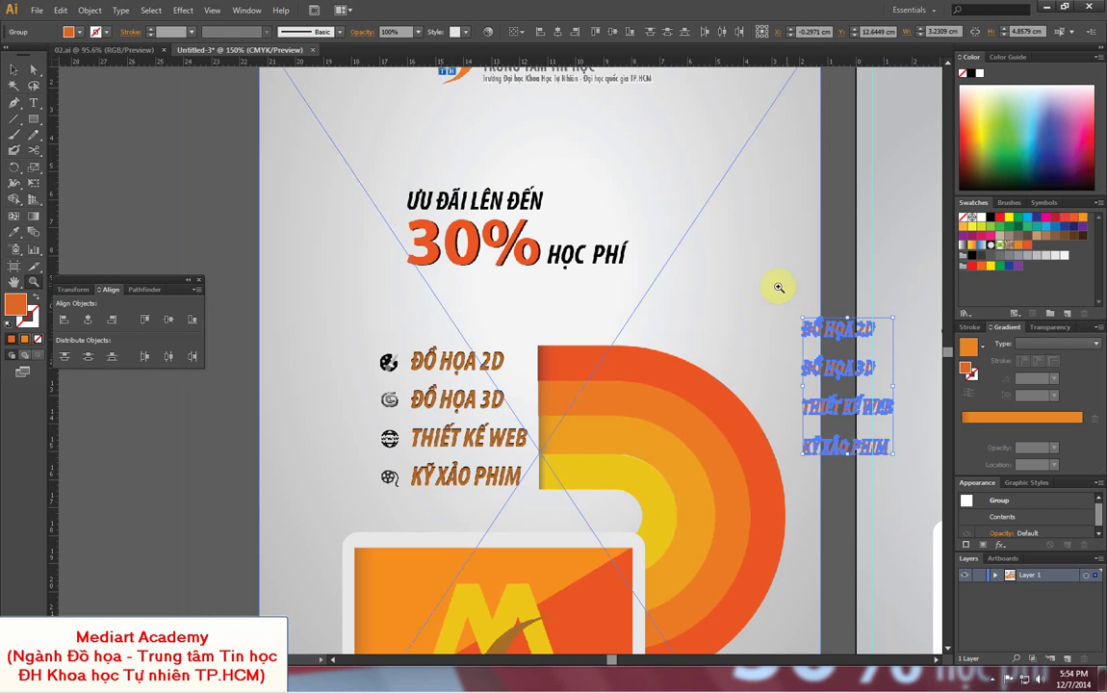
pyautogui.hotkey('ctrl', '-')
pyautogui.moveTo(593, 279); pyautogui.dragTo(259, 192)
pyautogui.press('v')
pyautogui.click(477, 241)
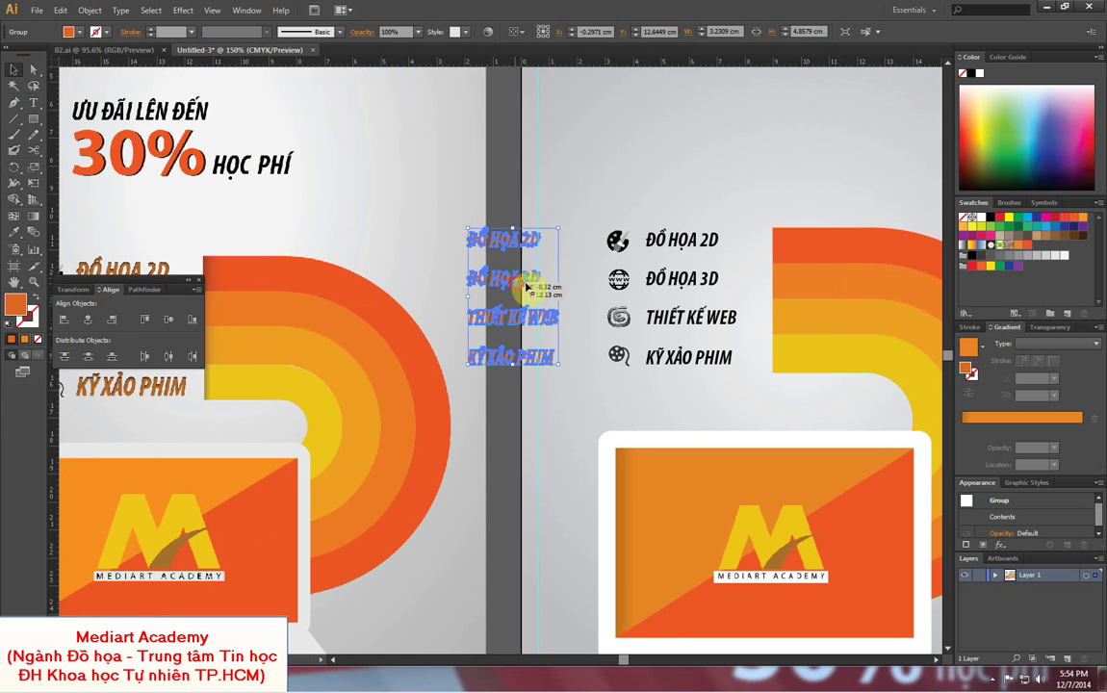
pyautogui.moveTo(518, 285); pyautogui.dragTo(685, 287)
# - Zoom in to check the orange-over-black shadow offset, undoing a test shift of the labels
pyautogui.press('z')
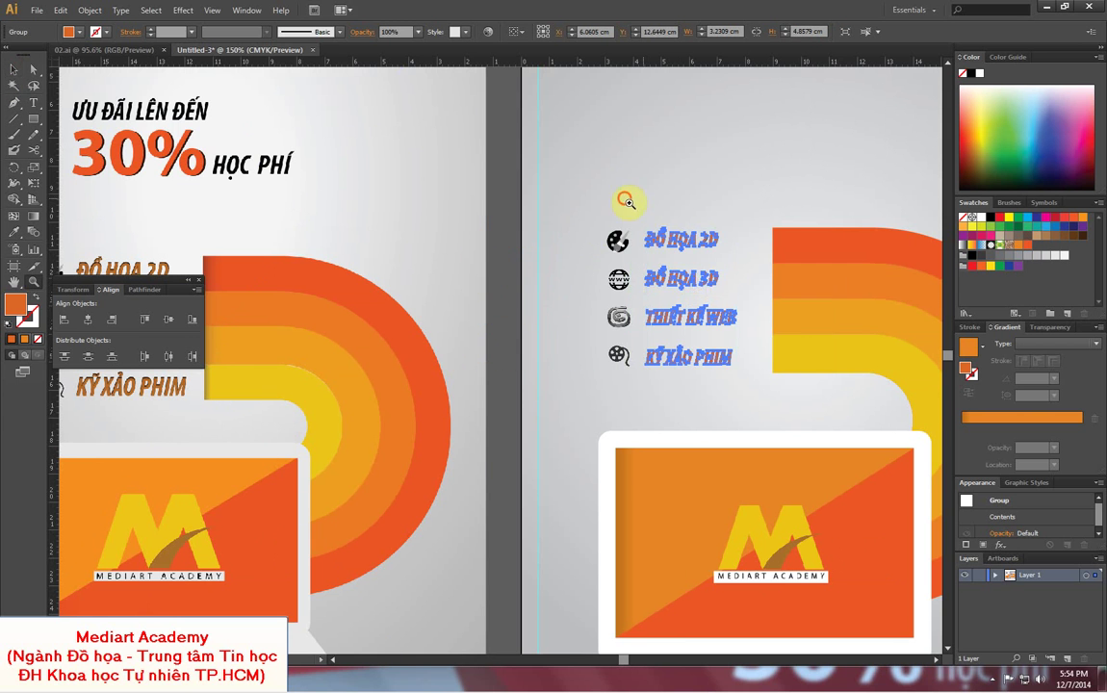
pyautogui.moveTo(624, 197); pyautogui.dragTo(804, 411)
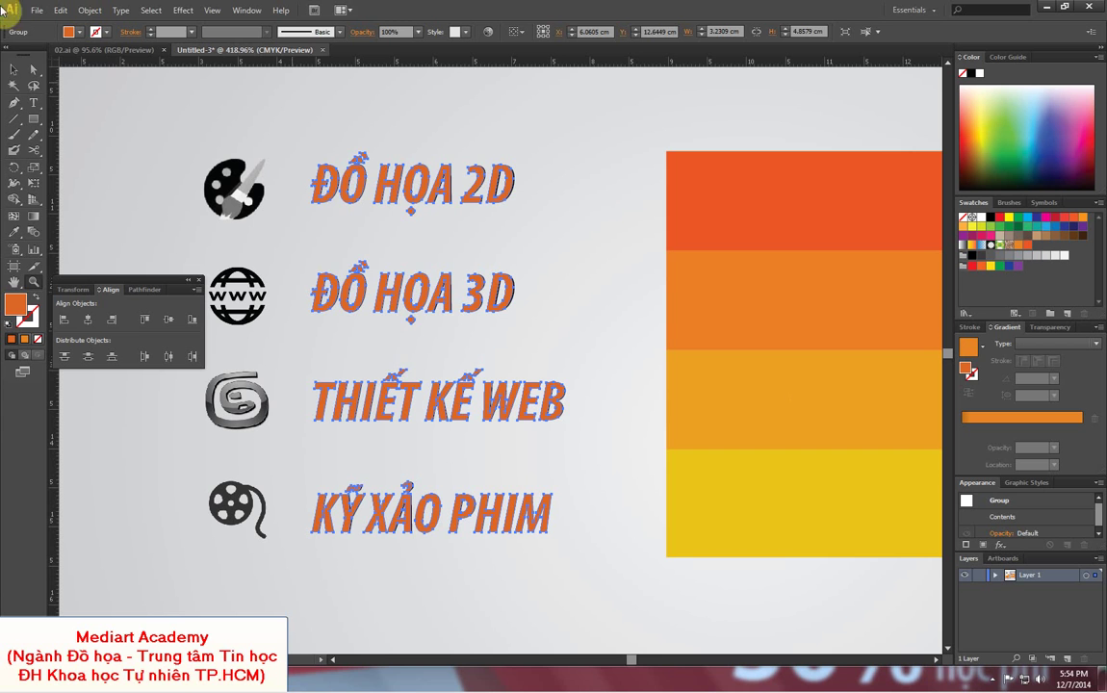
pyautogui.click(14, 70)
pyautogui.click(268, 107)
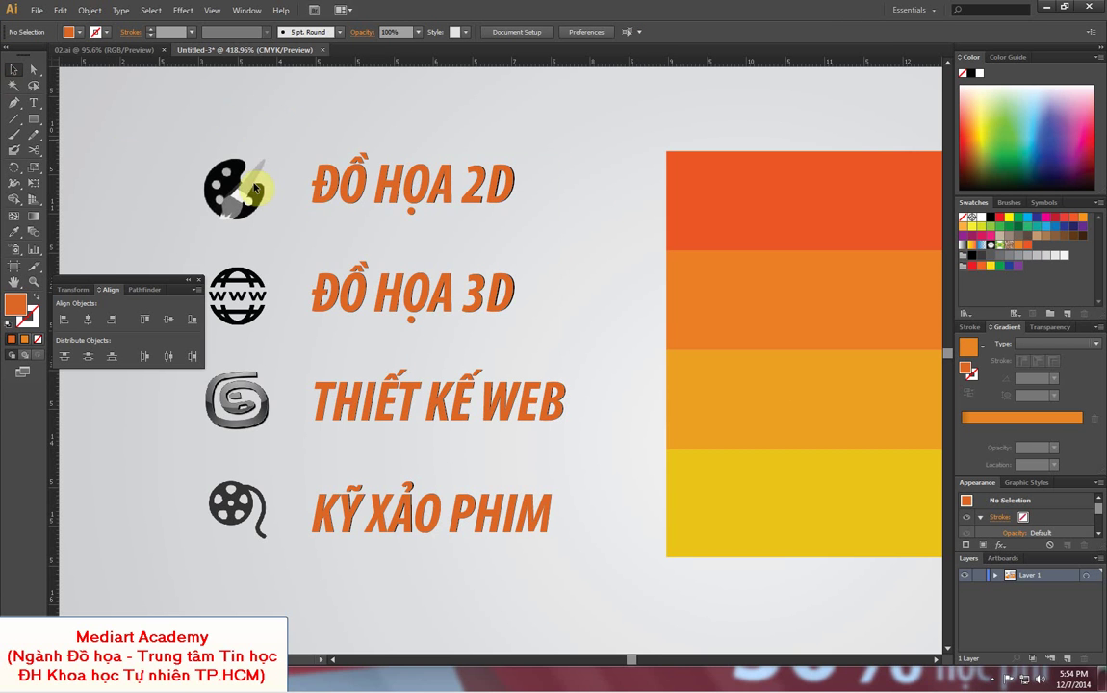
pyautogui.moveTo(328, 202); pyautogui.dragTo(286, 208)
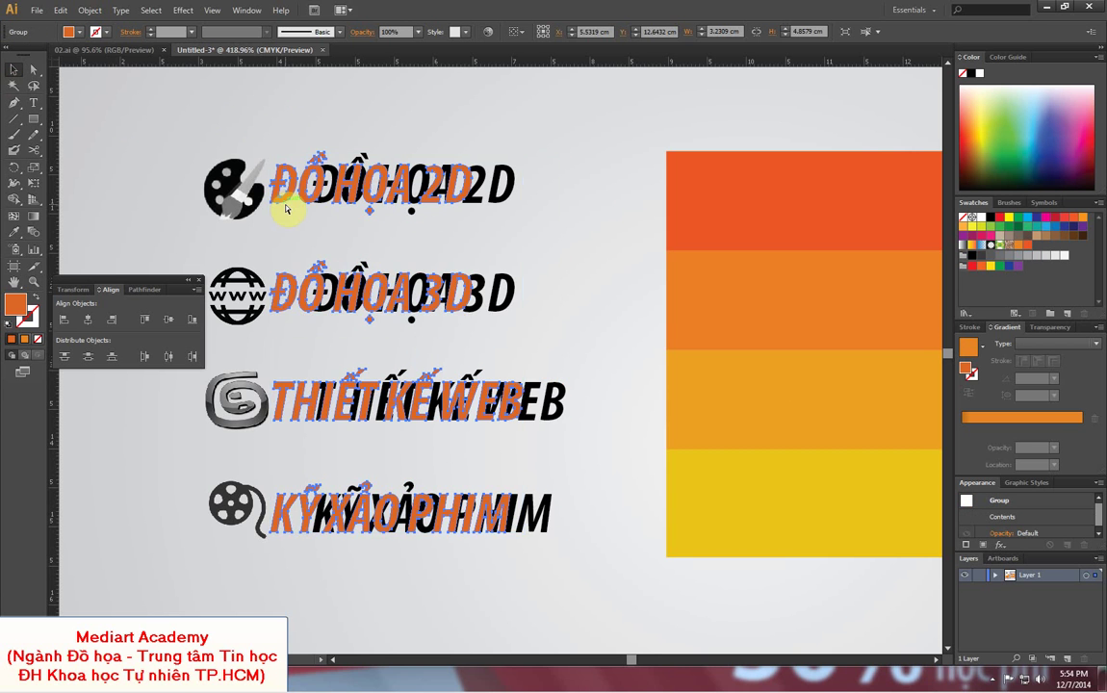
pyautogui.hotkey('ctrl', 'z')
pyautogui.click(574, 126)
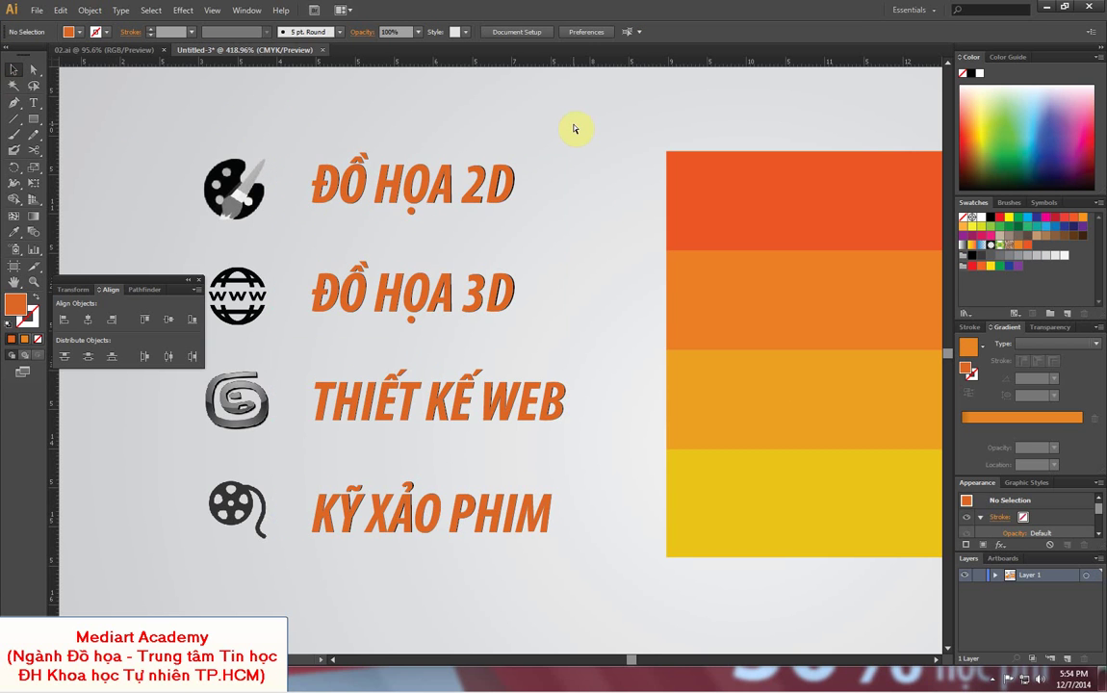
pyautogui.hotkey('ctrl', '-')
pyautogui.hotkey('ctrl', '-')
pyautogui.hotkey('ctrl', '-')
pyautogui.hotkey('ctrl', '-')
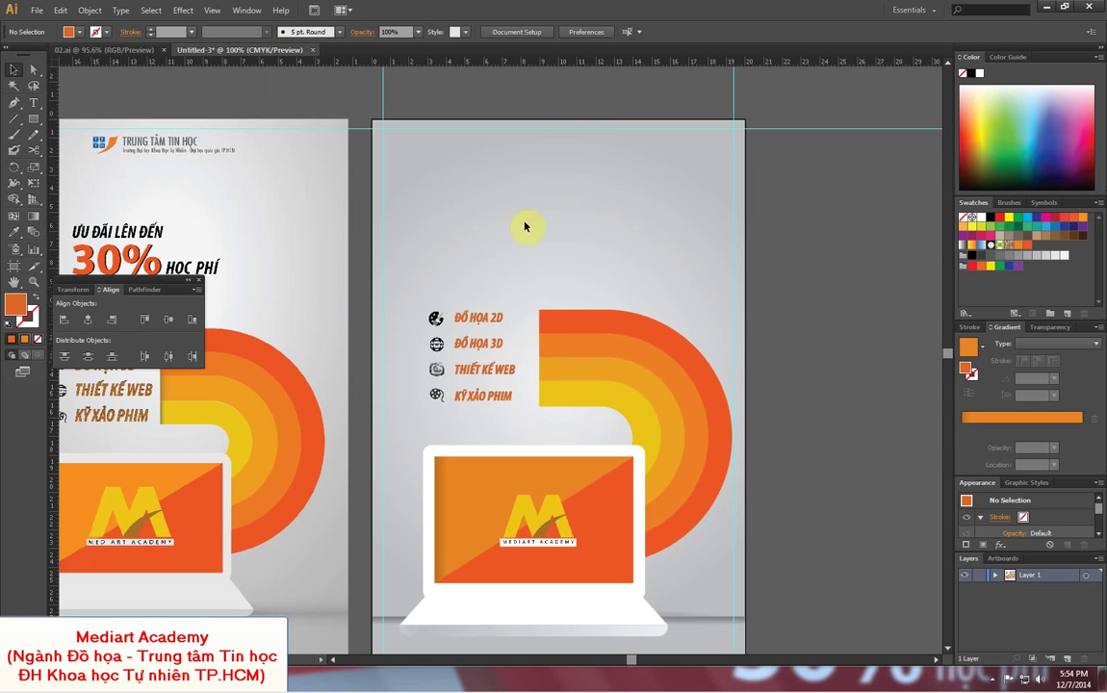
# - Nudge the four icons and their labels slightly right
pyautogui.moveTo(413, 276); pyautogui.dragTo(518, 412)
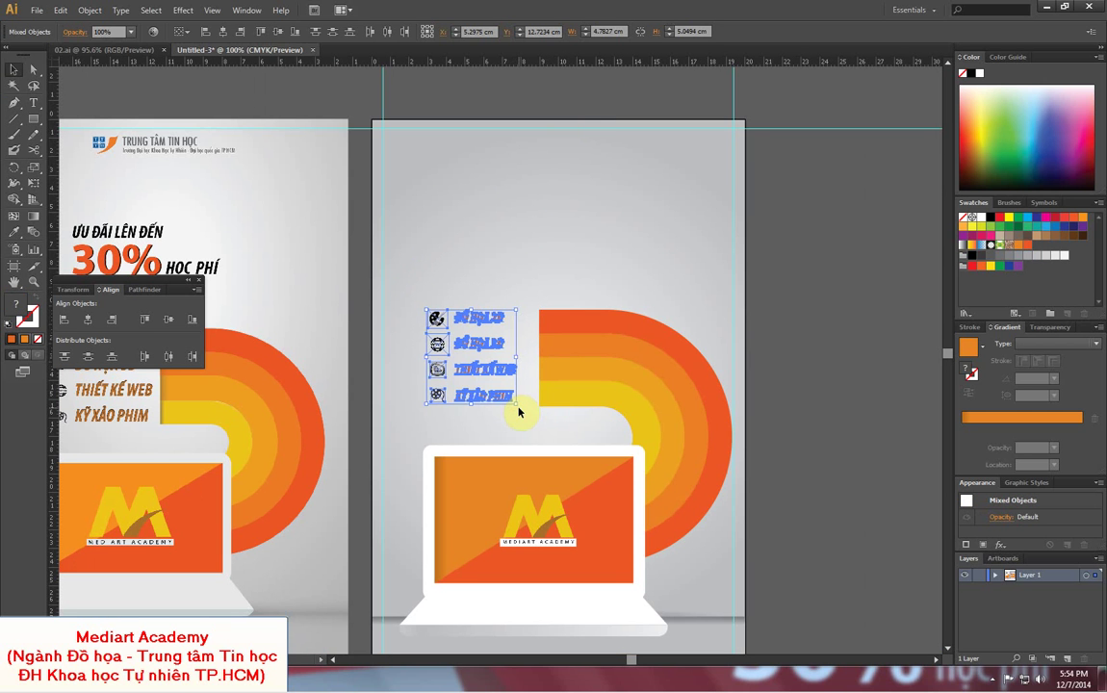
pyautogui.press('Right')
pyautogui.press('Right')
pyautogui.press('Right')
pyautogui.press('Right')
pyautogui.press('Right')
pyautogui.press('Right')
pyautogui.press('Right')
pyautogui.press('Right')
pyautogui.press('Right')
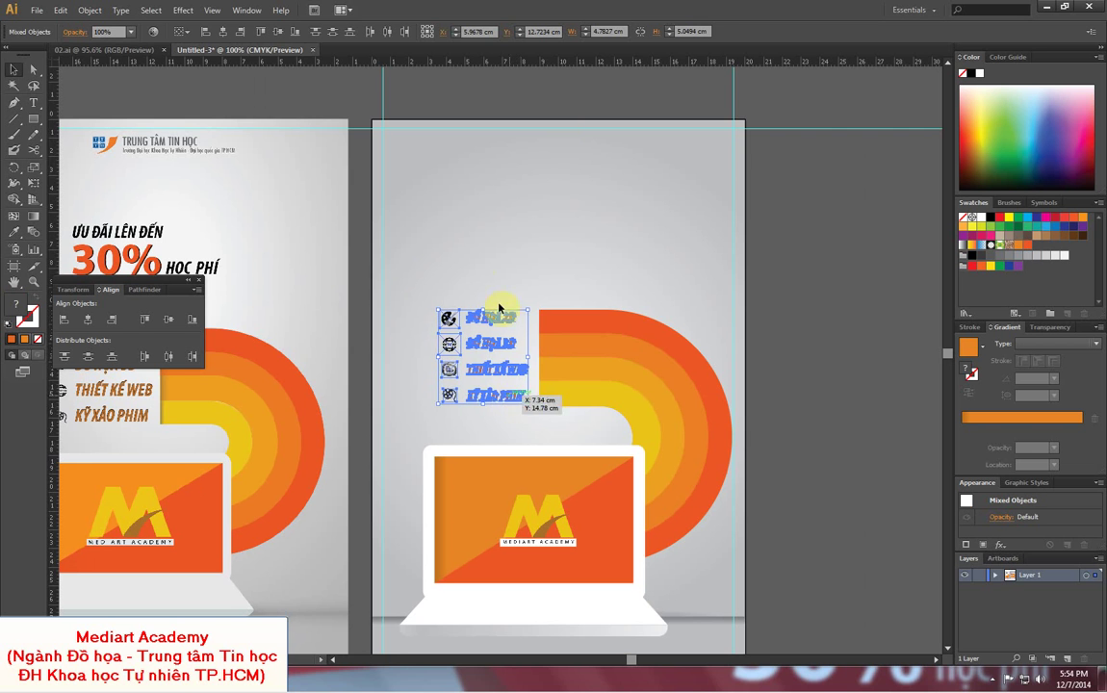
pyautogui.click(503, 279)
pyautogui.moveTo(481, 371)
pyautogui.mouseDown()
pyautogui.moveTo(574, 349)
pyautogui.moveTo(554, 362)
pyautogui.mouseUp()
pyautogui.click(33, 102)
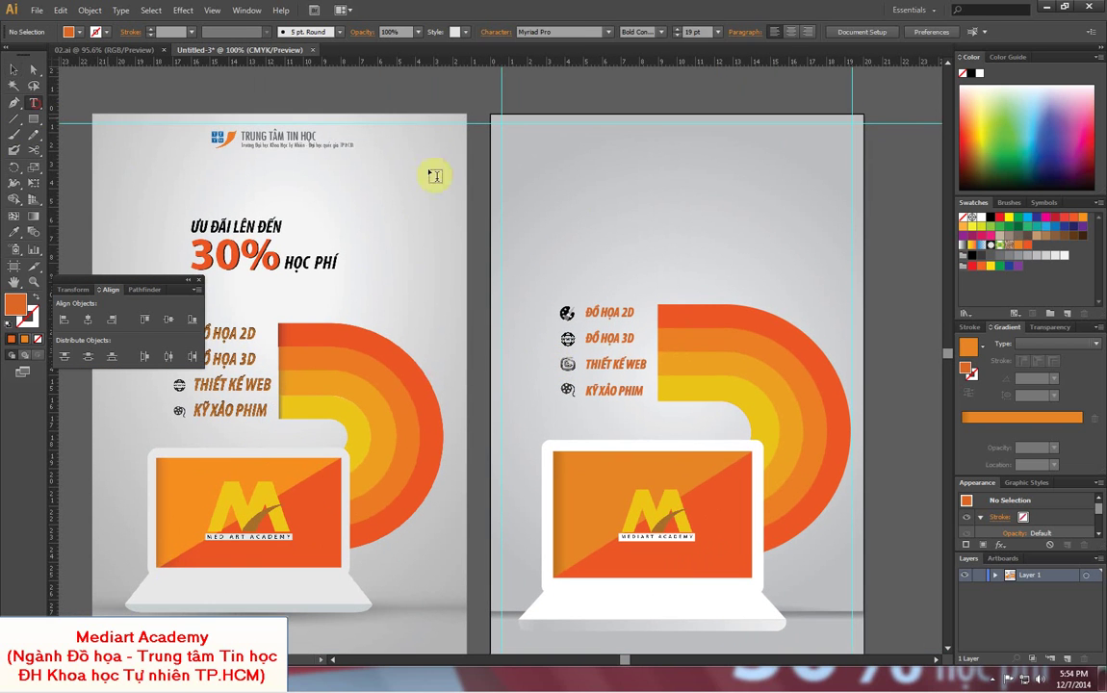
# - Duplicate the ƯU ĐÃI LÊN ĐẾN heading and retype the copy as 30%
pyautogui.click(585, 210)
pyautogui.write('ƯU ĐÃI LÊN ĐẾN')
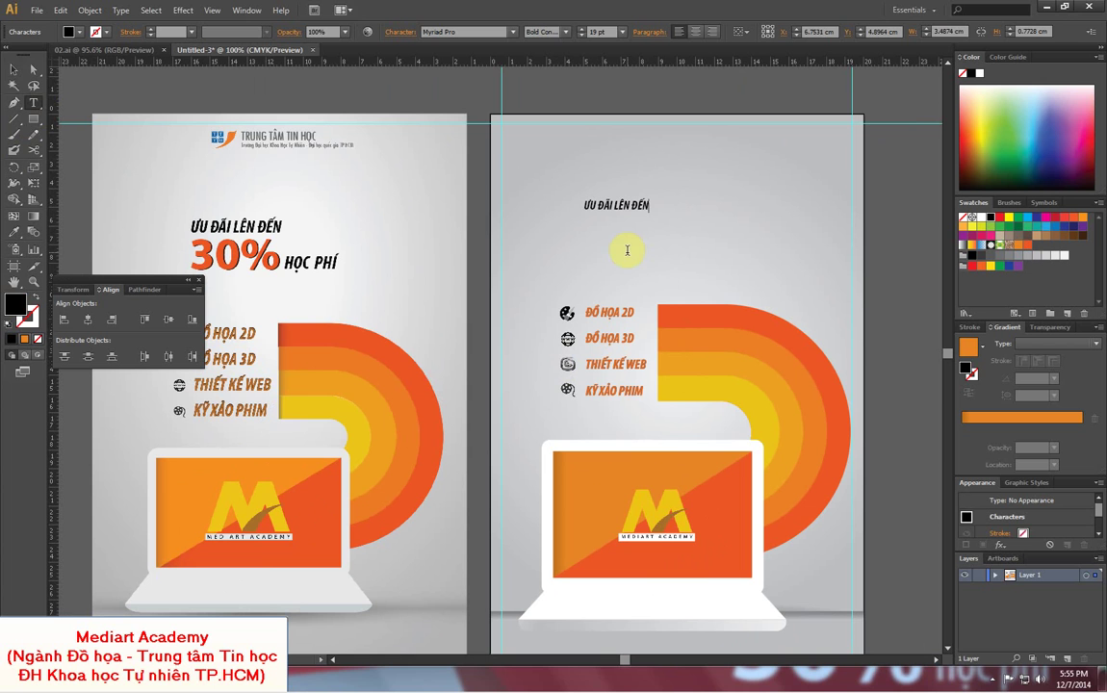
pyautogui.click(14, 70)
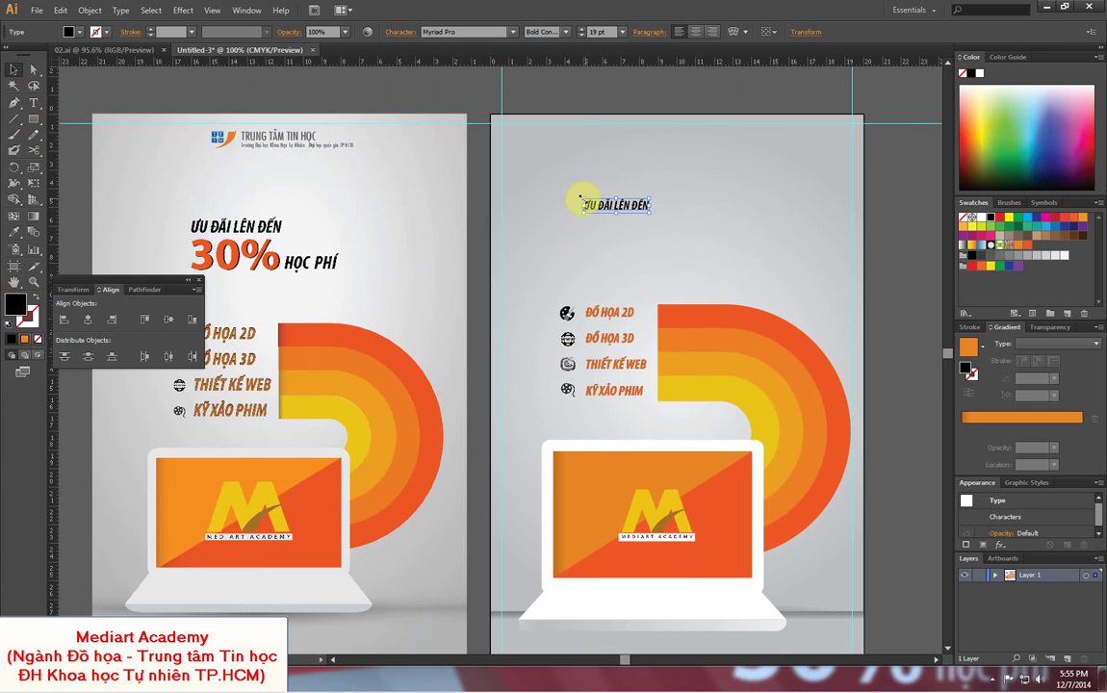
pyautogui.moveTo(55, 210); pyautogui.dragTo(680, 224)
pyautogui.doubleClick(601, 229)
pyautogui.write('30')
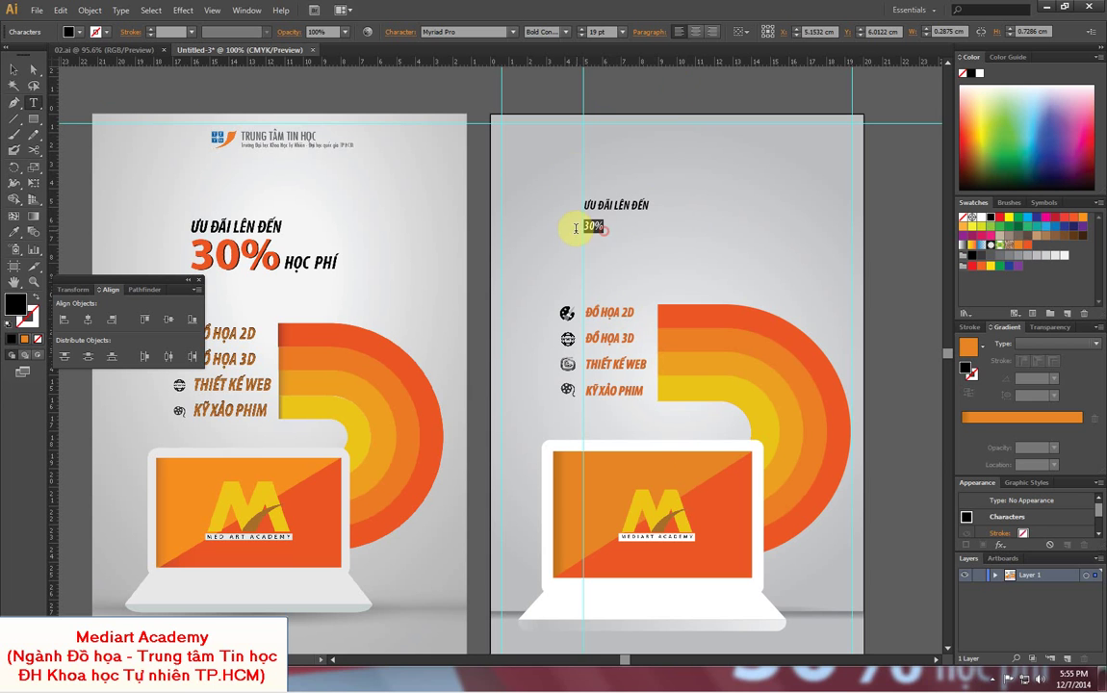
# - Enlarge the 30% text to 65 pt
pyautogui.click(597, 32)
pyautogui.write('30')
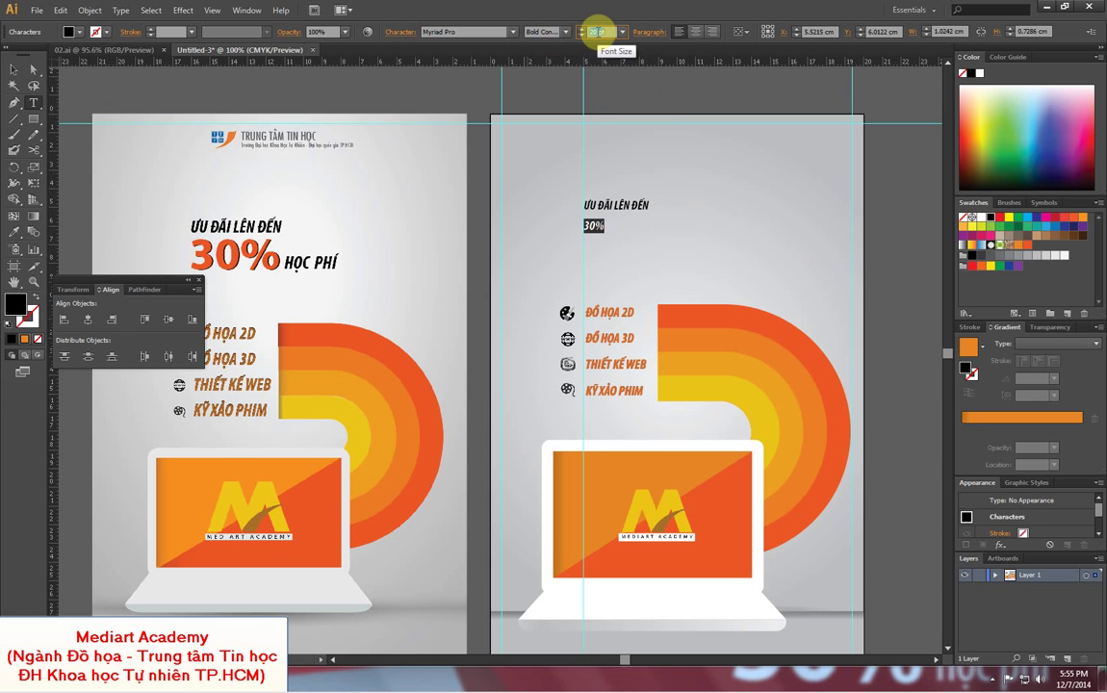
pyautogui.press('Return')
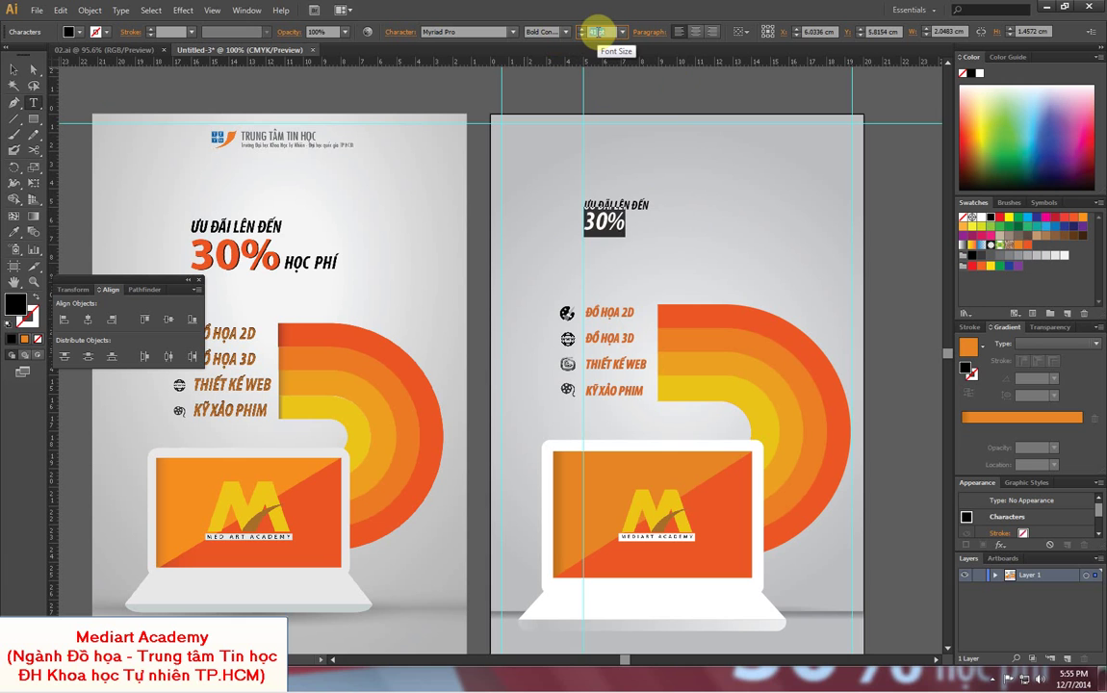
pyautogui.press('Up')
pyautogui.press('Up')
pyautogui.press('Up')
pyautogui.press('Up')
pyautogui.press('Up')
pyautogui.press('Up')
pyautogui.press('Up')
pyautogui.press('Up')
pyautogui.press('Up')
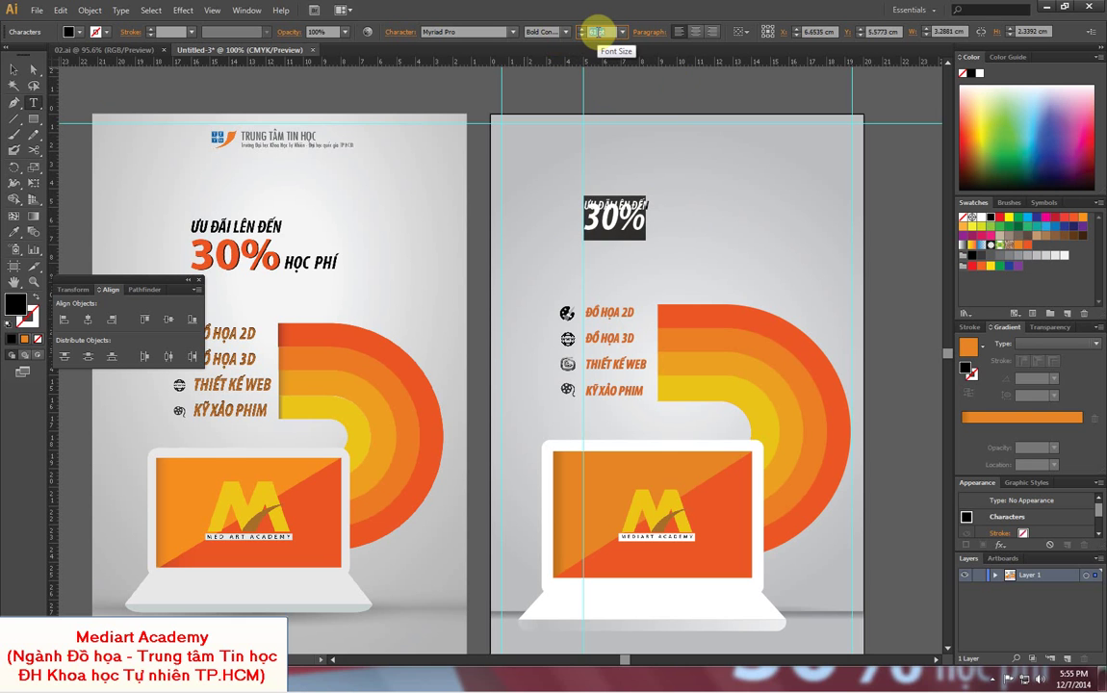
pyautogui.press('Up')
pyautogui.press('Up')
pyautogui.press('Up')
pyautogui.press('Up')
pyautogui.press('Up')
pyautogui.press('Up')
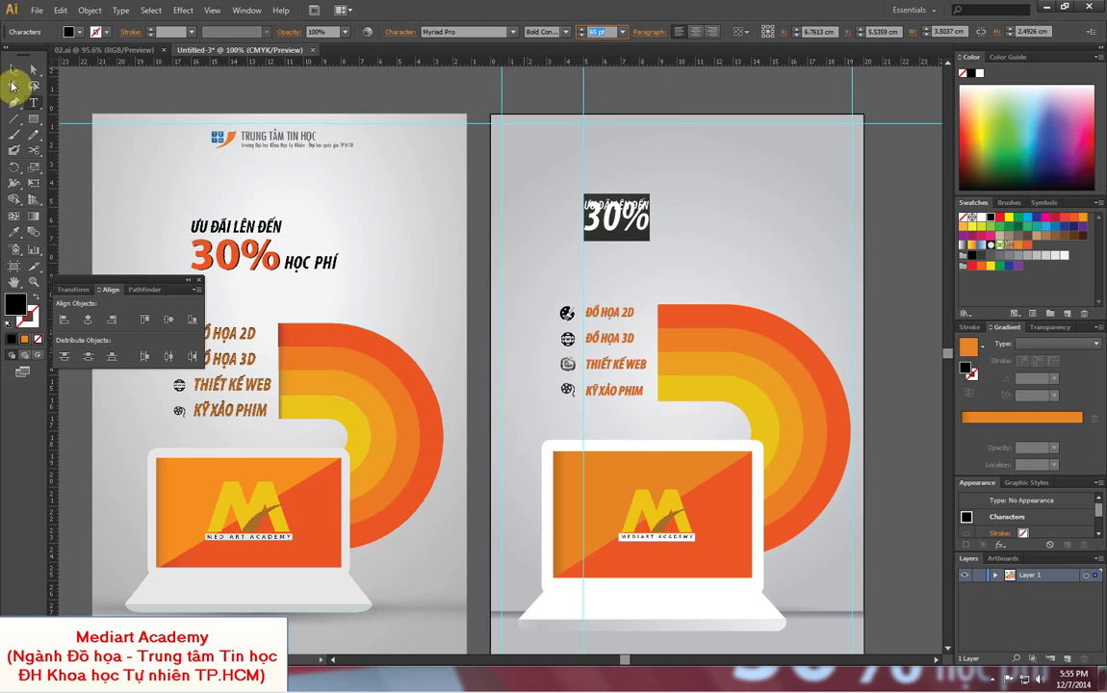
# - Move the 30% below the heading and fill it orange
pyautogui.click(14, 69)
pyautogui.moveTo(616, 221); pyautogui.dragTo(616, 247)
pyautogui.hotkey('shift', 'o')
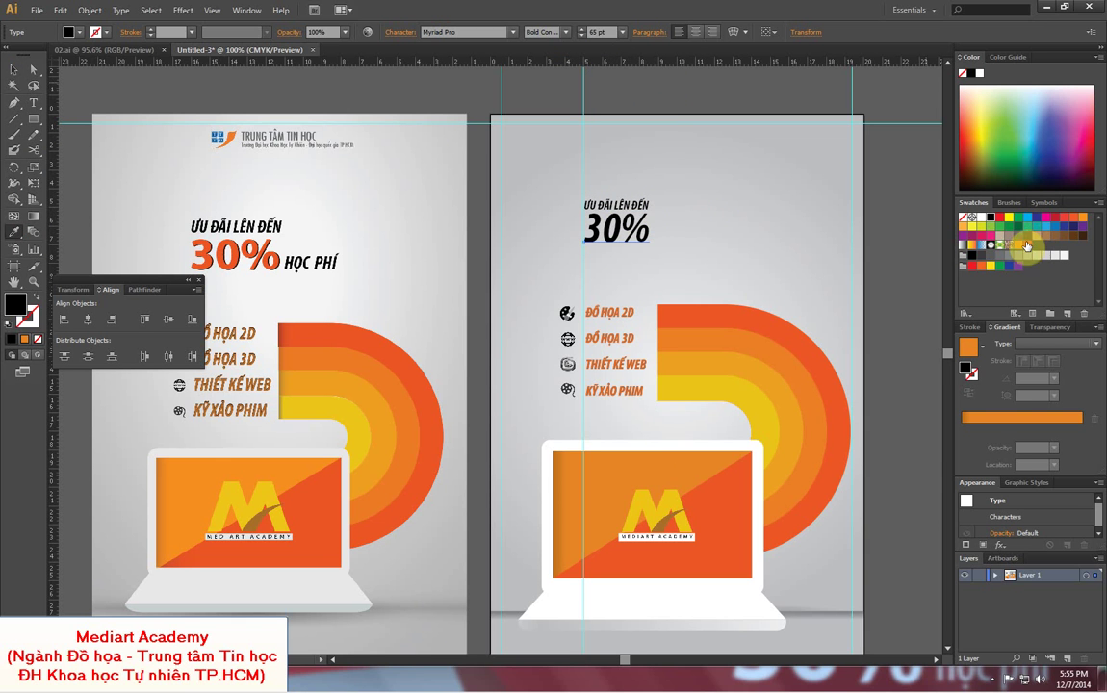
pyautogui.click(1027, 244)
pyautogui.press('z')
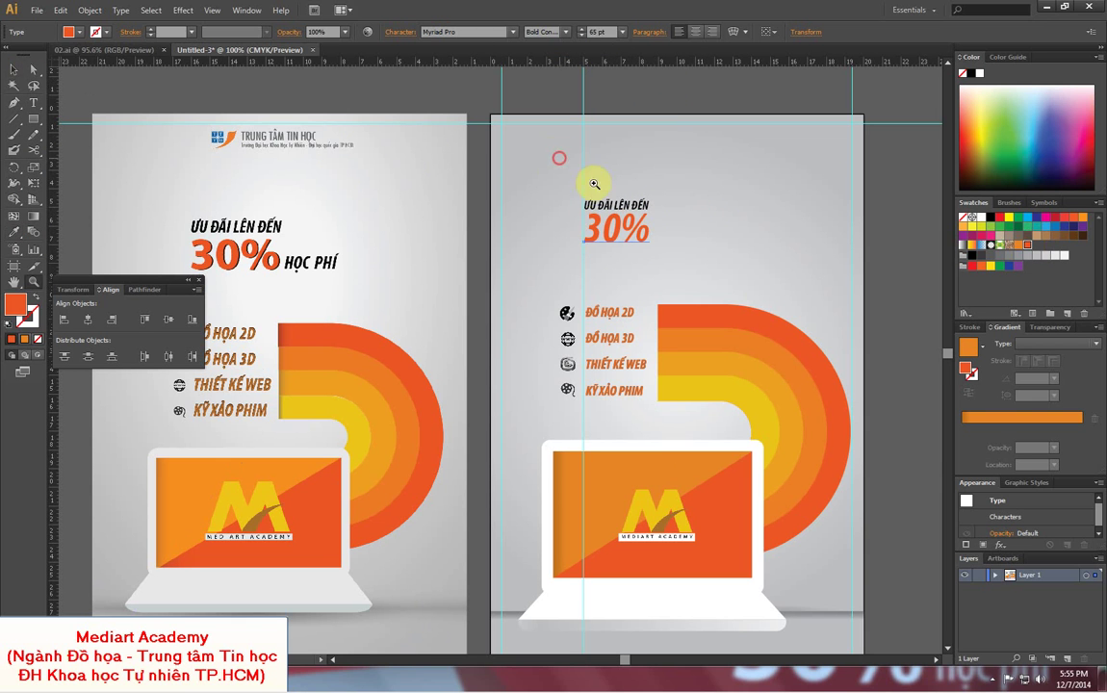
pyautogui.moveTo(559, 150); pyautogui.dragTo(794, 284)
# - Centre the 30% in view and fill it dark brown
pyautogui.click(14, 69)
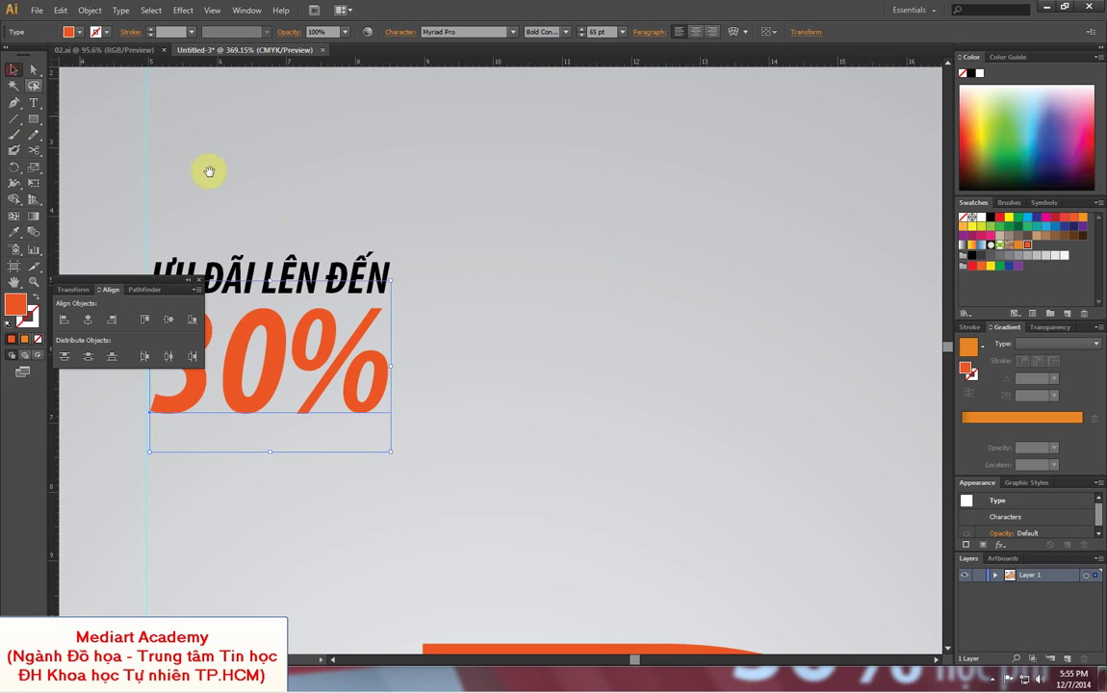
pyautogui.moveTo(208, 170); pyautogui.dragTo(511, 191)
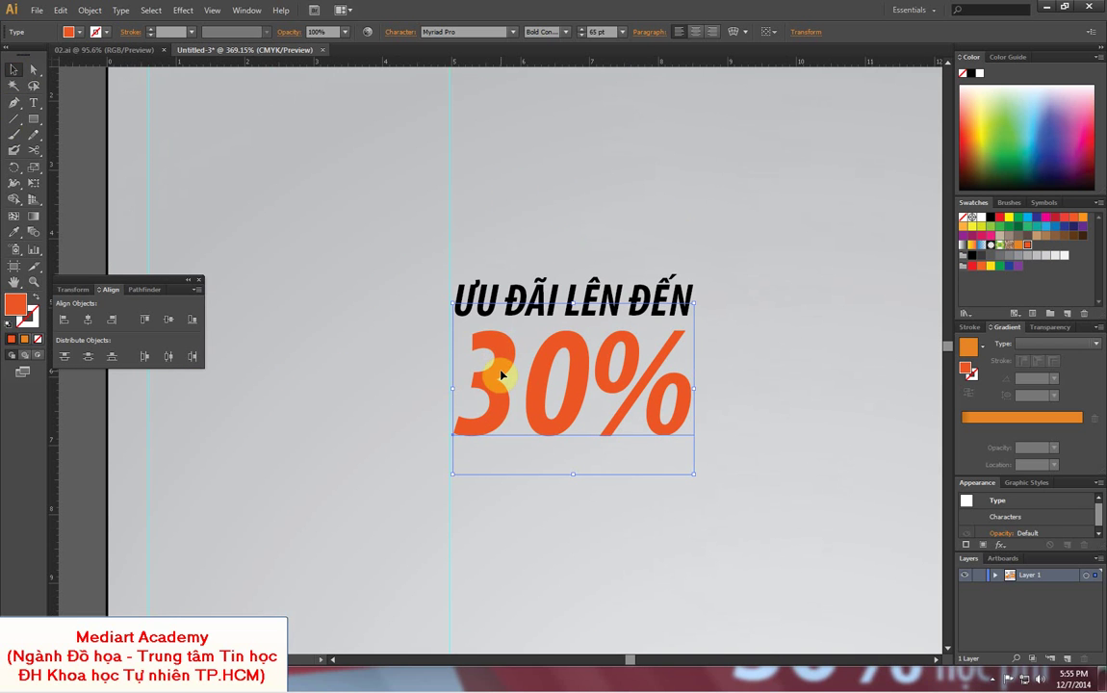
pyautogui.hotkey('ctrl', 'shift', 'a')
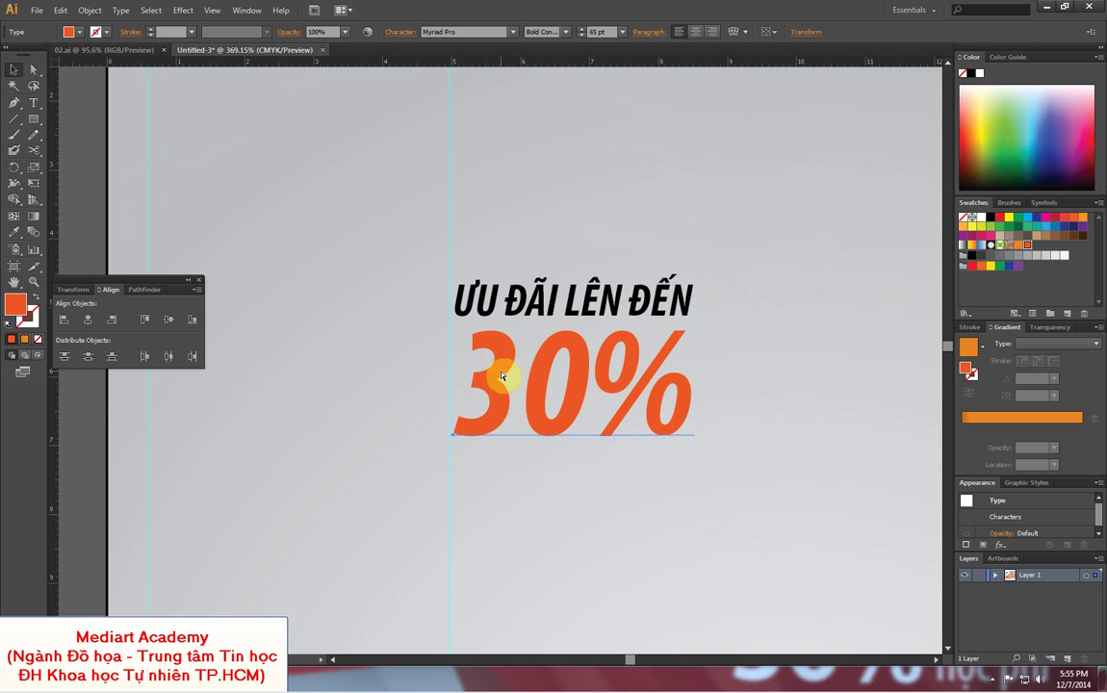
pyautogui.click(500, 376)
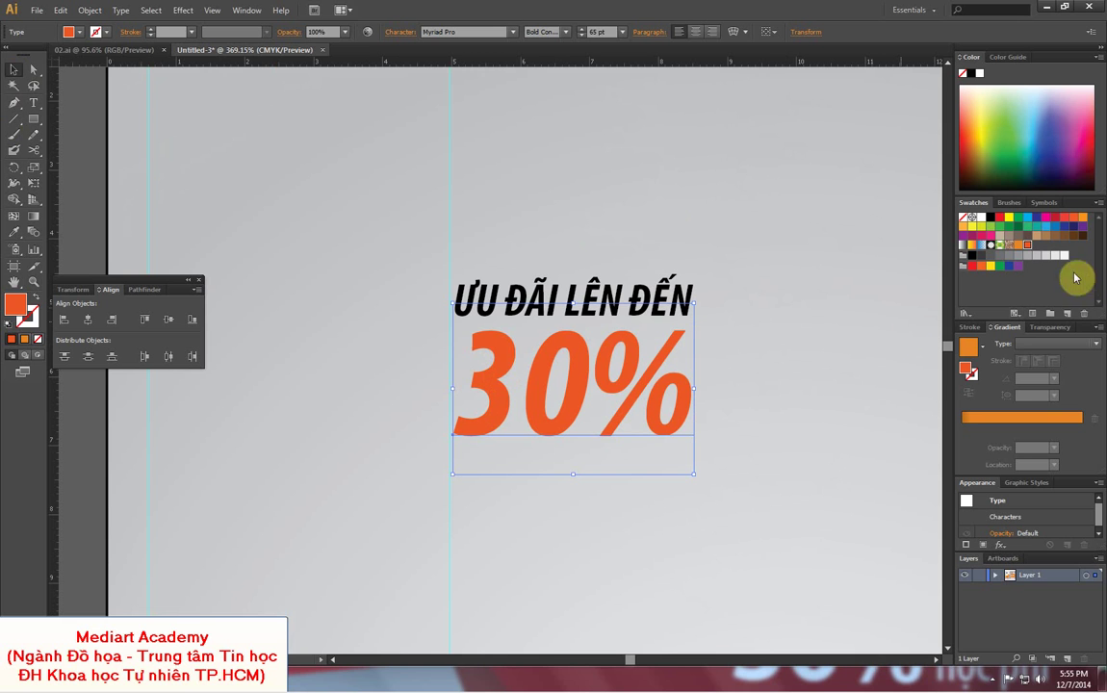
pyautogui.click(990, 219)
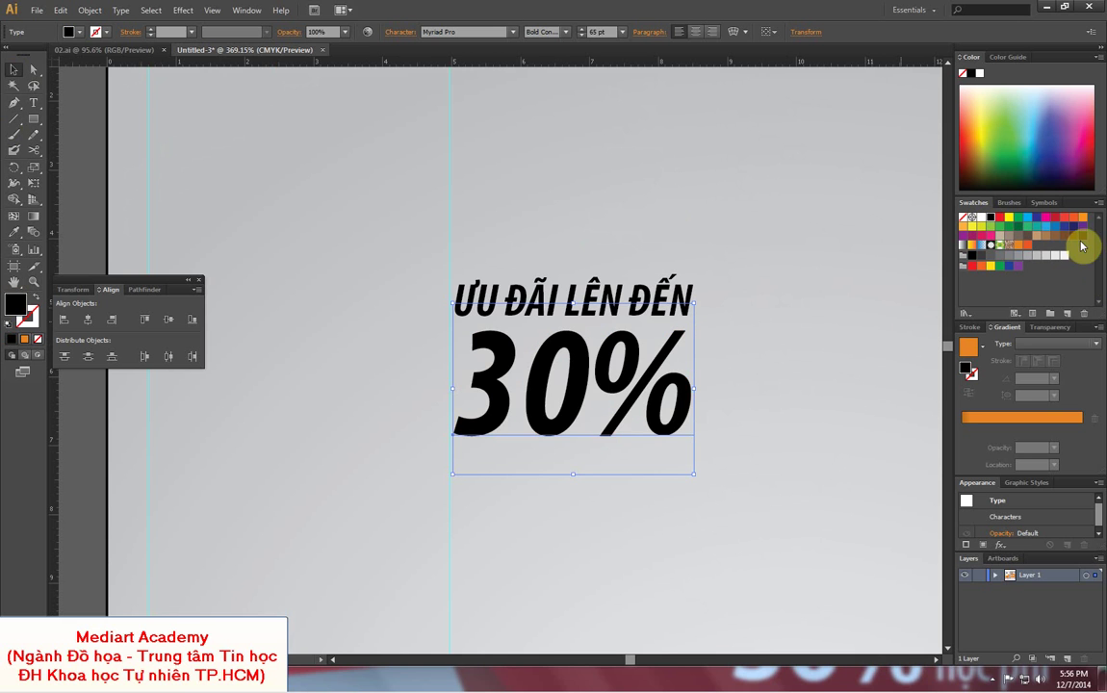
pyautogui.click(1082, 238)
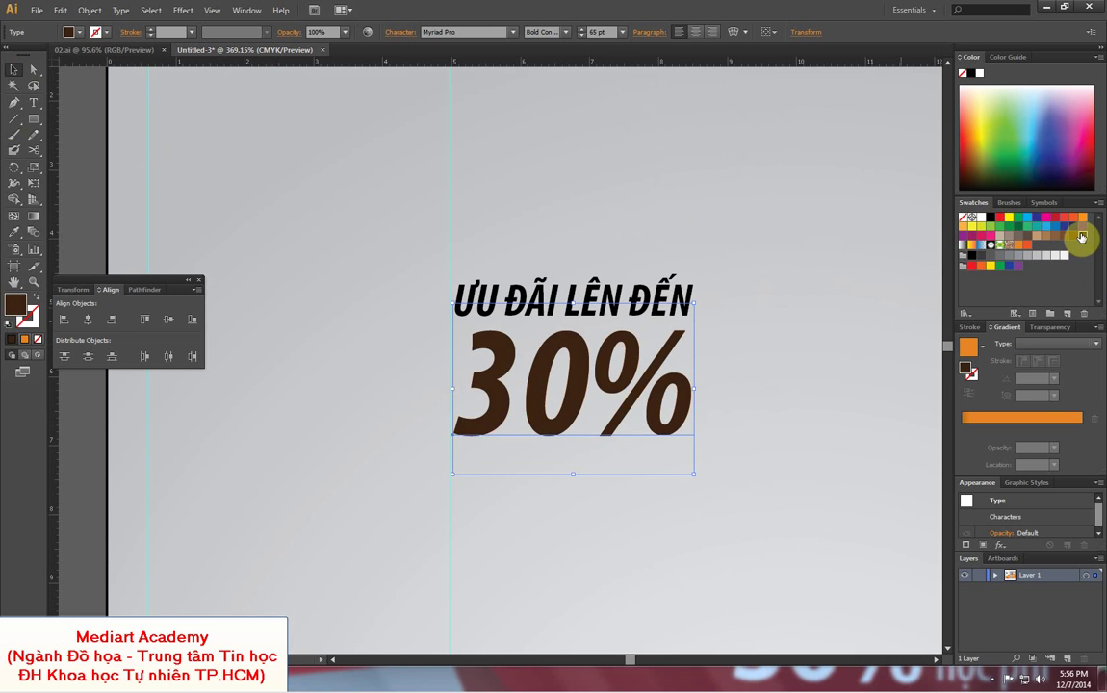
# - Layer an orange 30% nudged left over the brown one, and copy the heading to its right
pyautogui.click(1082, 238)
pyautogui.press('Left')
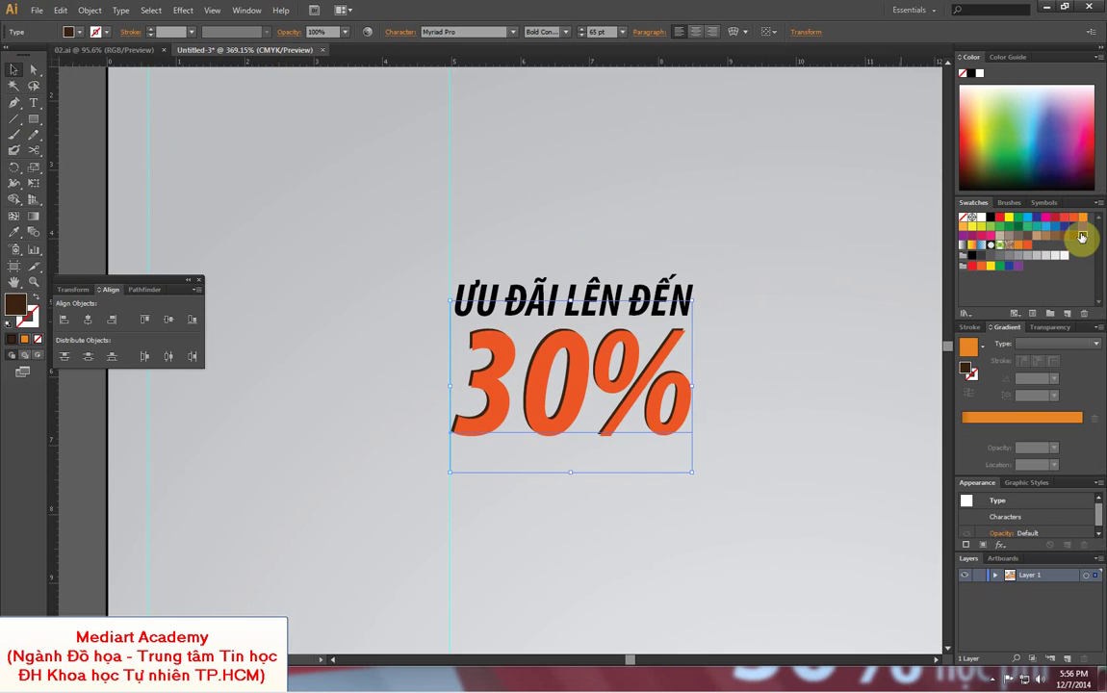
pyautogui.click(836, 245)
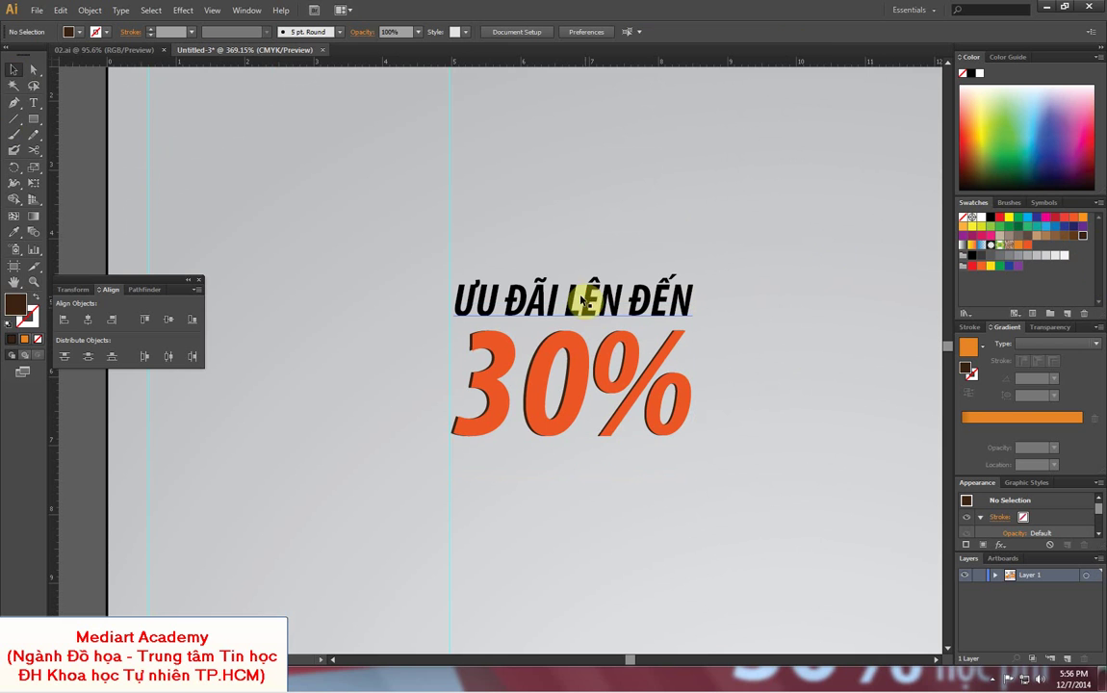
pyautogui.moveTo(583, 291); pyautogui.dragTo(827, 421)
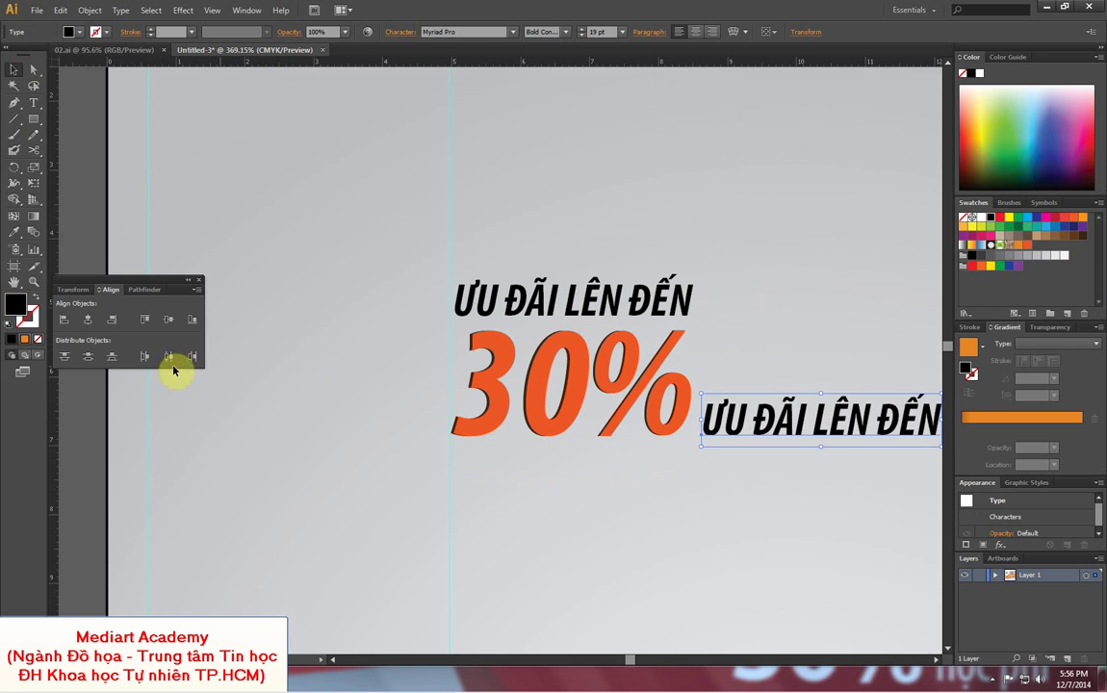
# - Replace the copied heading beside the 30% with the words HỌC PHÍ
pyautogui.moveTo(58, 408); pyautogui.dragTo(693, 398)
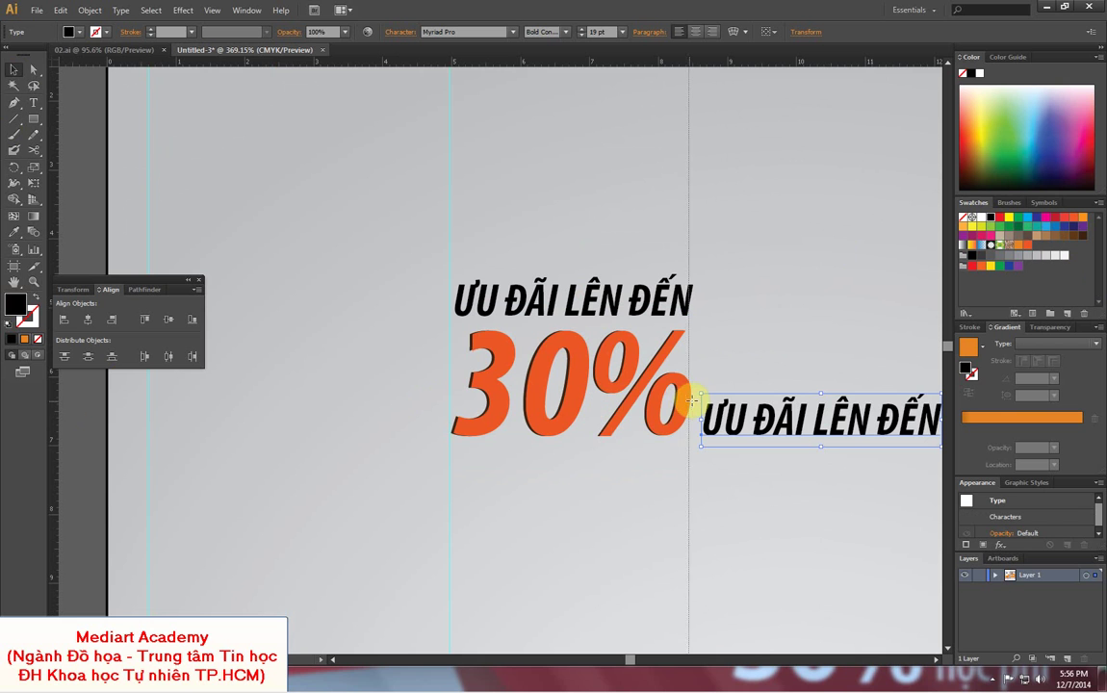
pyautogui.click(683, 367)
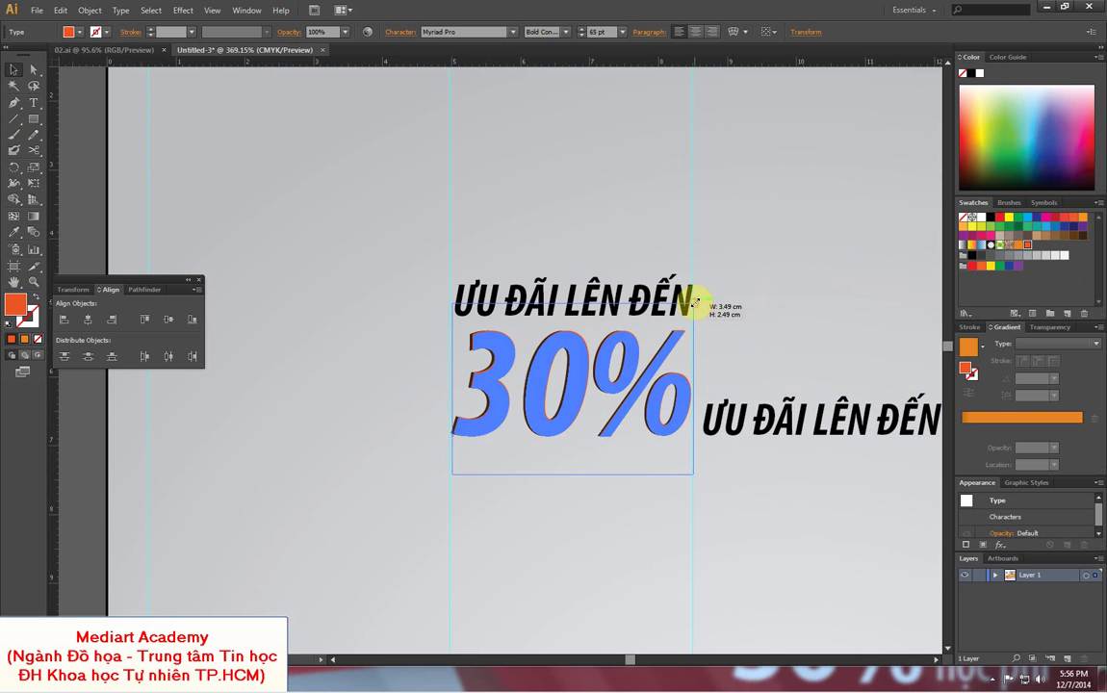
pyautogui.moveTo(716, 317); pyautogui.dragTo(571, 329)
pyautogui.press('t')
pyautogui.click(621, 421)
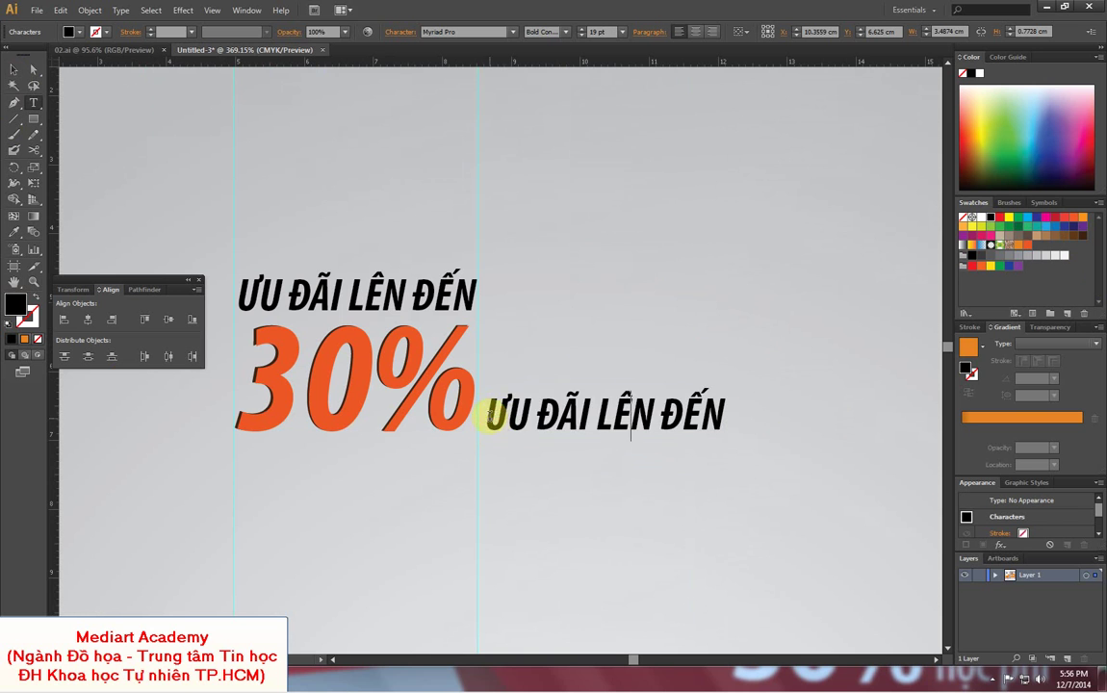
pyautogui.moveTo(491, 409); pyautogui.dragTo(796, 412)
pyautogui.write('HO')
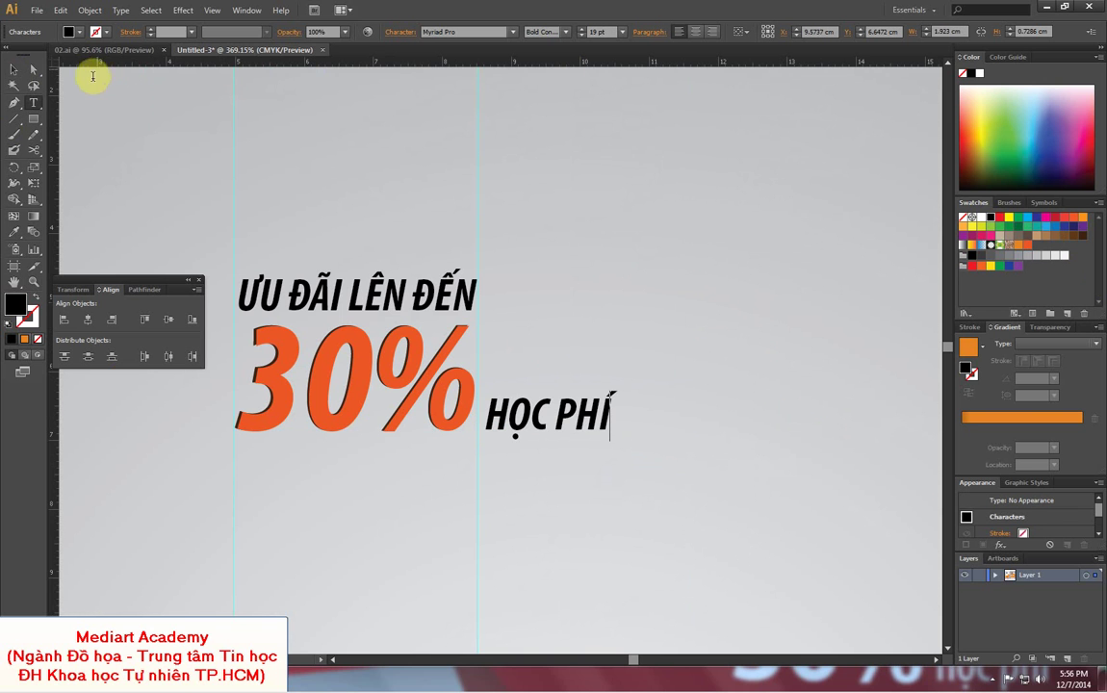
pyautogui.click(15, 70)
pyautogui.hotkey('ctrl', '-')
pyautogui.hotkey('ctrl', '-')
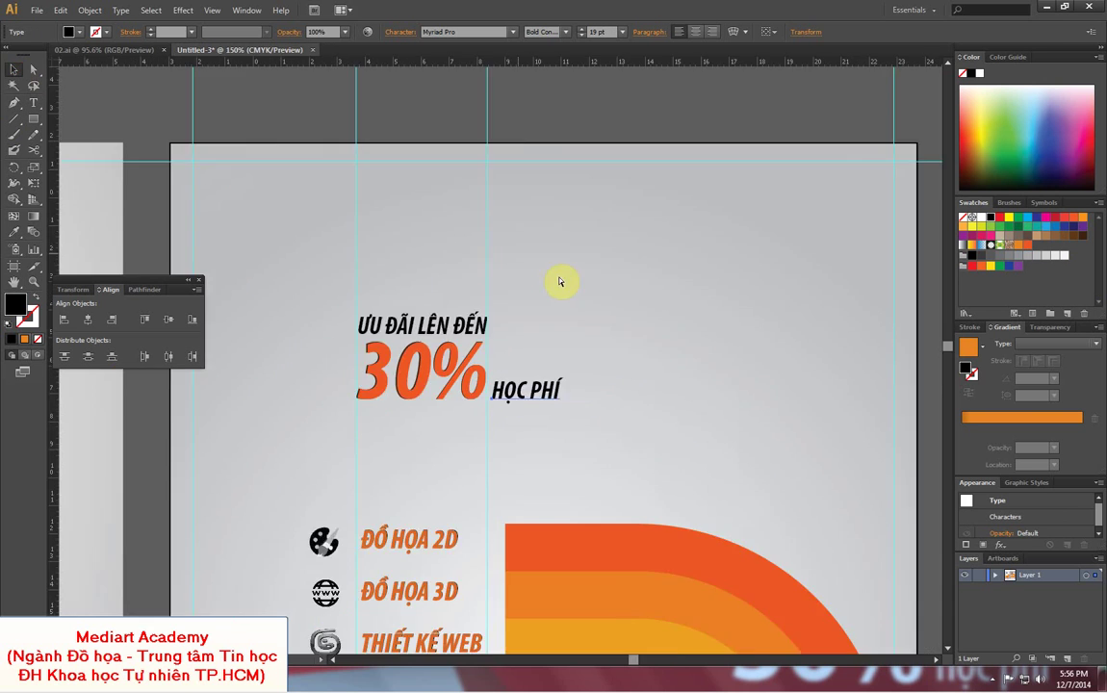
pyautogui.hotkey('ctrl', '-')
pyautogui.hotkey('ctrl', '-')
pyautogui.hotkey('ctrl', '-')
pyautogui.hotkey('ctrl', '-')
# - Unlock the guides and delete the two vertical guides on the right poster
pyautogui.click(537, 319)
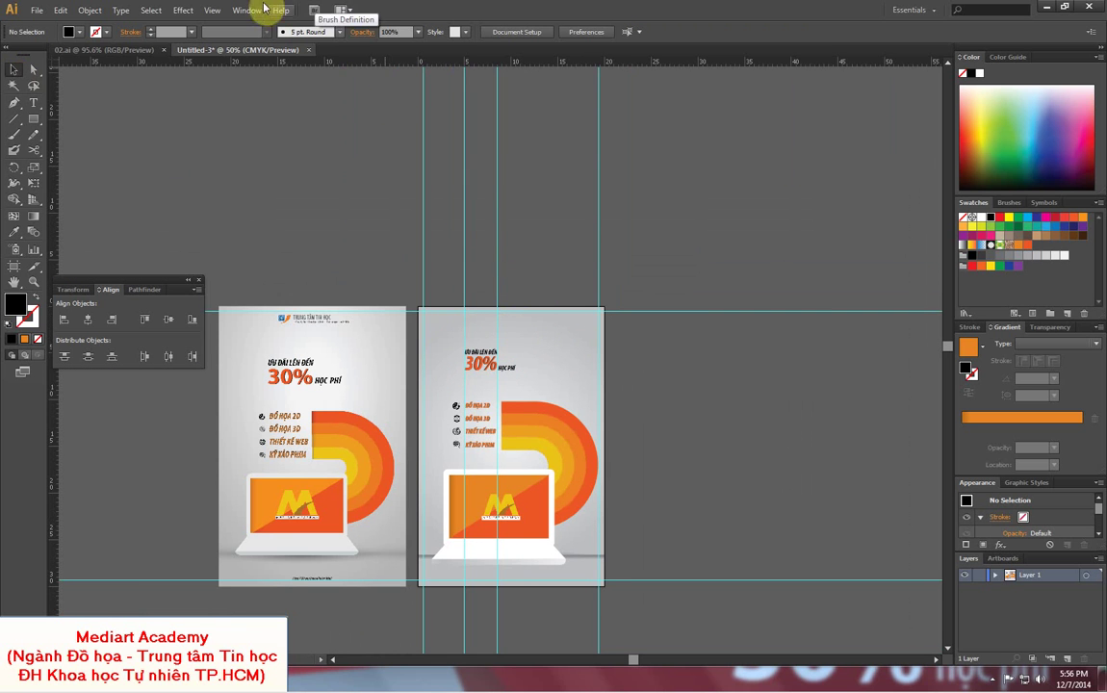
pyautogui.click(212, 10)
pyautogui.click(265, 393)
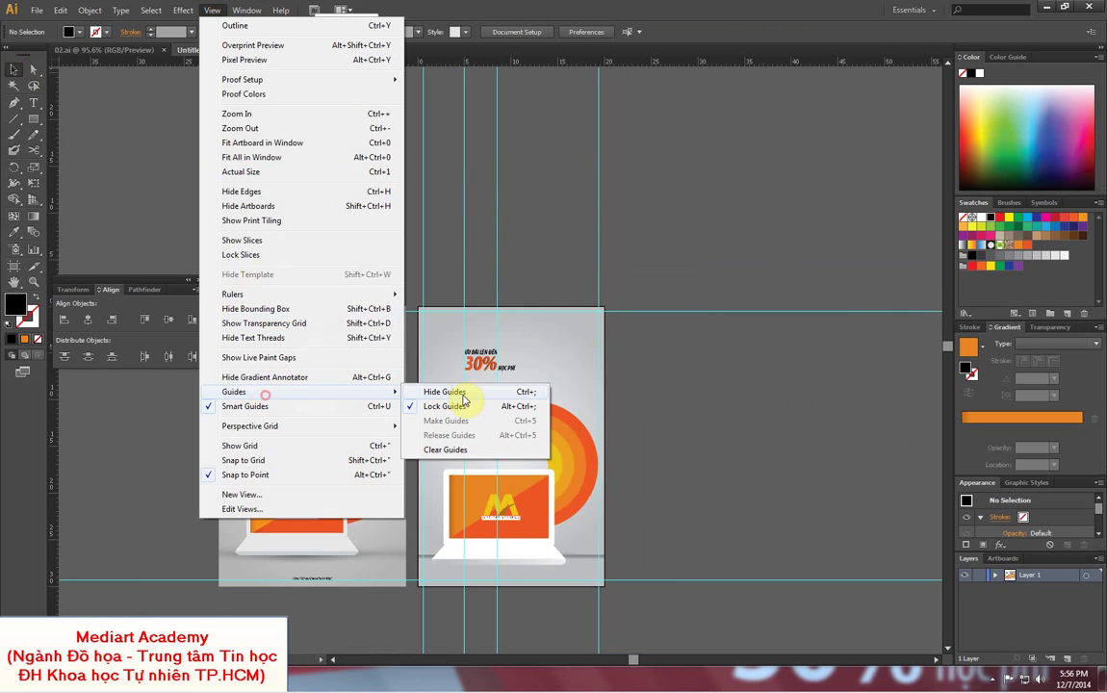
pyautogui.click(460, 406)
pyautogui.moveTo(452, 254); pyautogui.dragTo(530, 268)
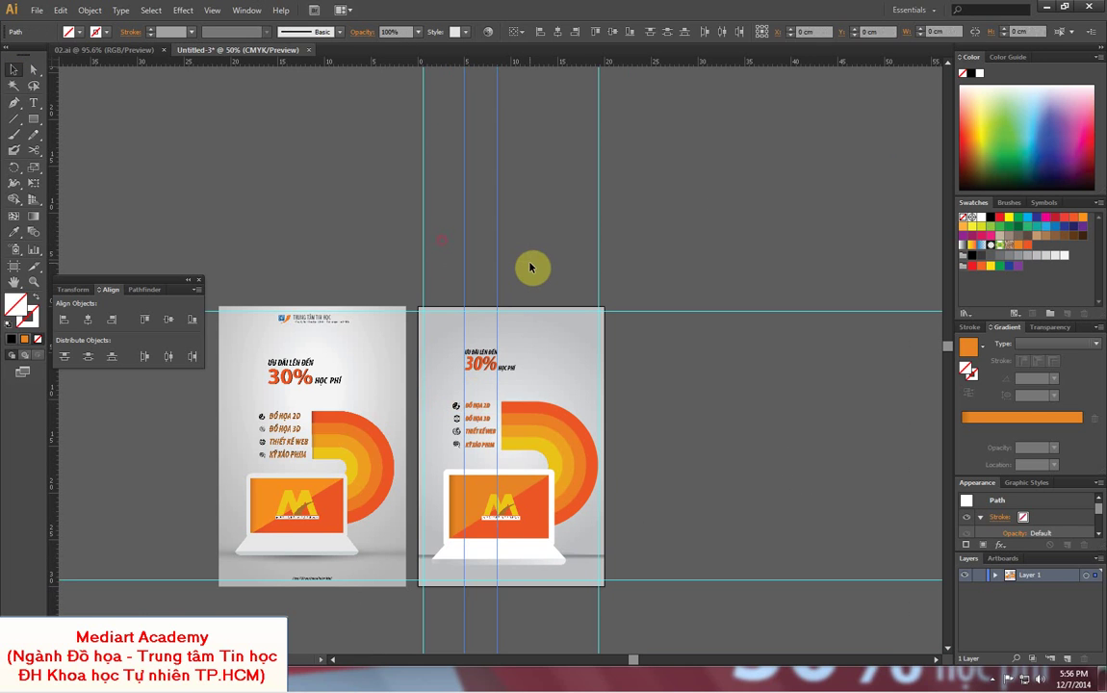
pyautogui.press('Delete')
# - Reposition the ƯU ĐÃI LÊN ĐẾN / 30% / HỌC PHÍ headline group near the poster's top
pyautogui.moveTo(444, 336); pyautogui.dragTo(519, 376)
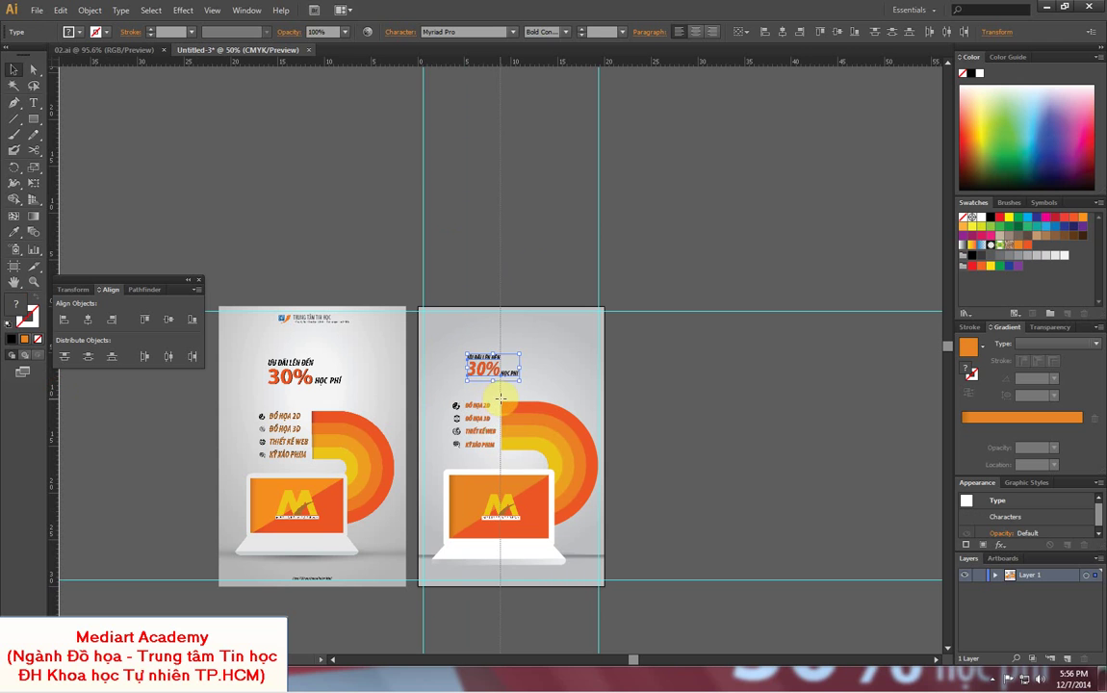
pyautogui.moveTo(500, 396); pyautogui.dragTo(500, 395)
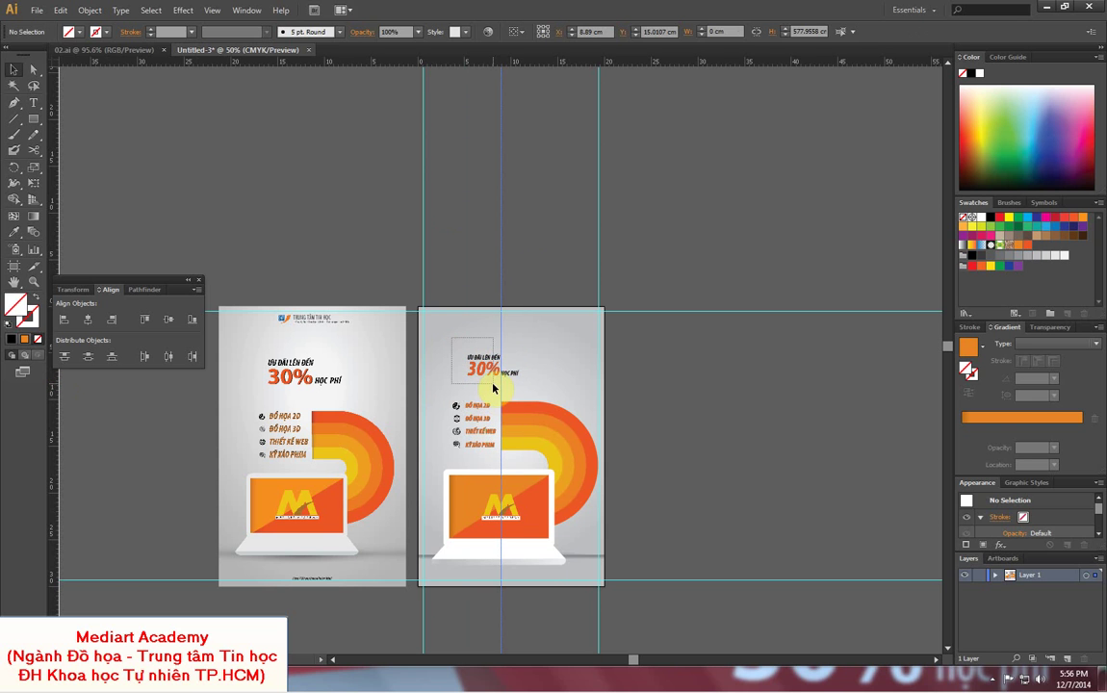
pyautogui.click(498, 380)
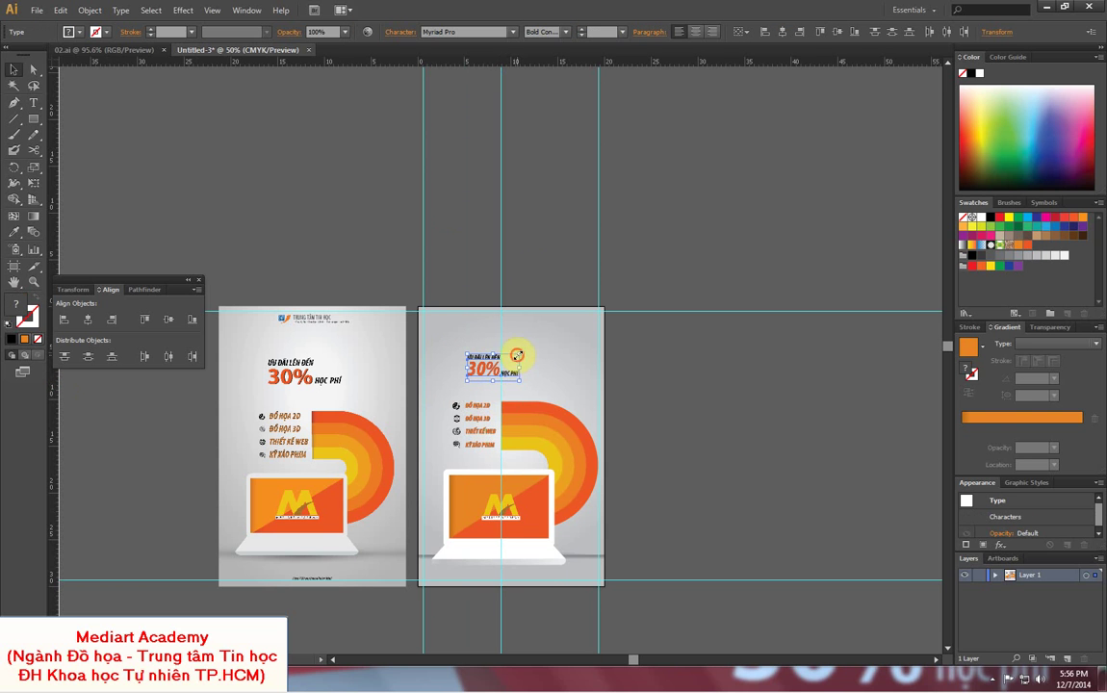
pyautogui.click(555, 329)
pyautogui.scroll(-1, 561, 170)
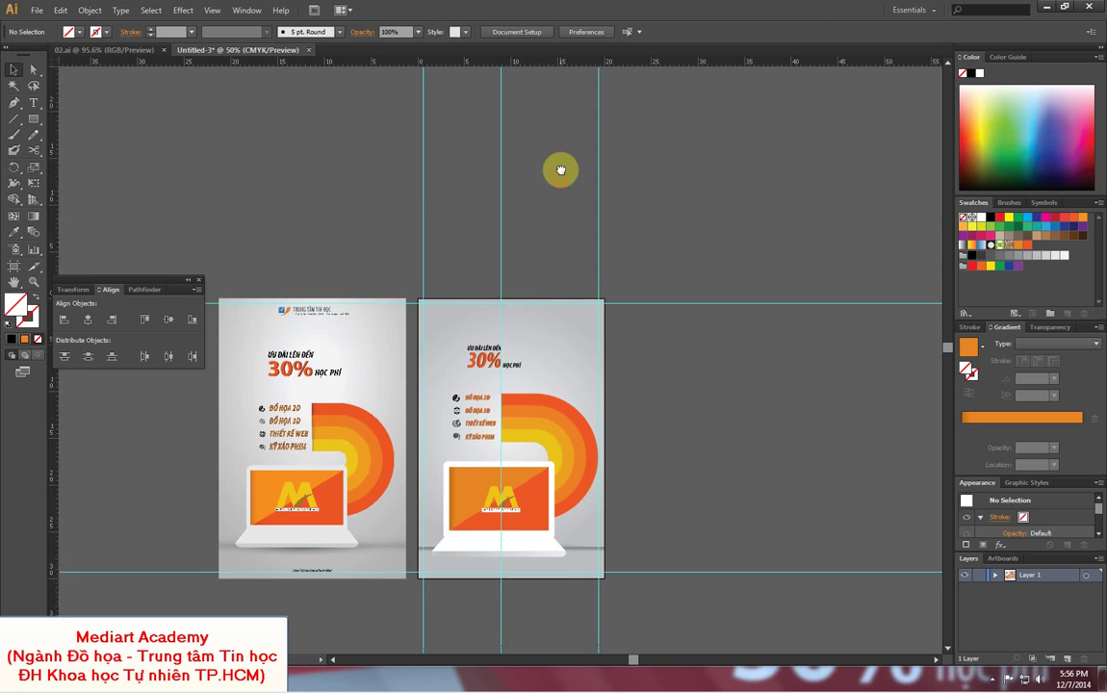
pyautogui.moveTo(561, 170); pyautogui.dragTo(566, 229)
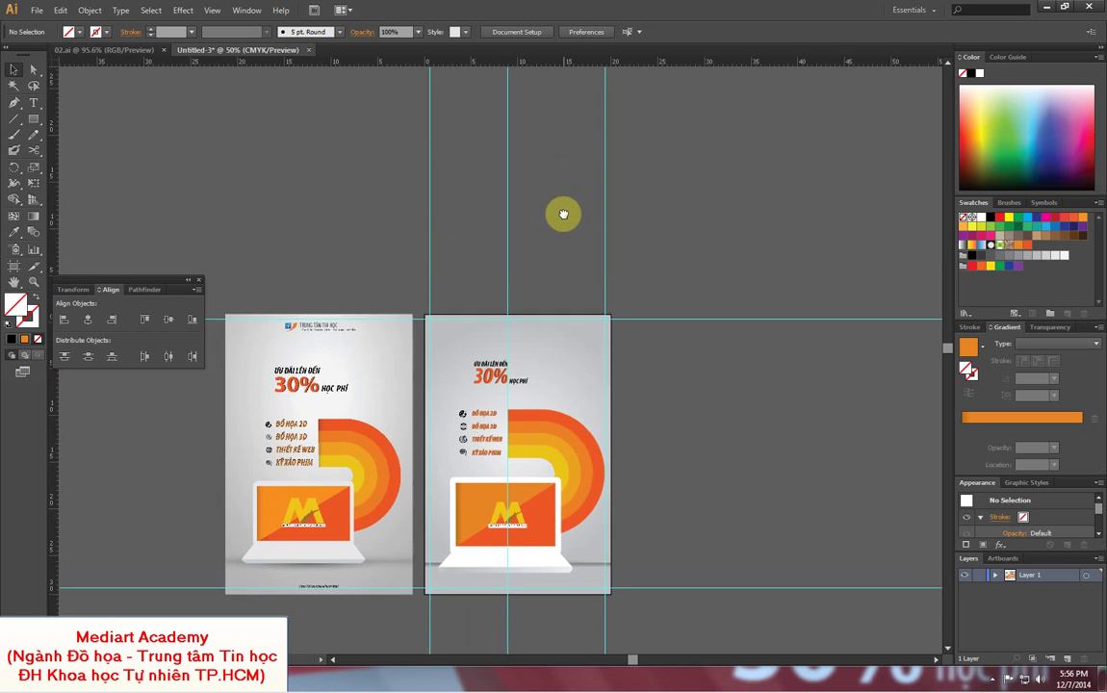
# - Place logo.gif and position it across the top of the right poster, about 7.78 cm wide
pyautogui.click(38, 10)
pyautogui.click(66, 224)
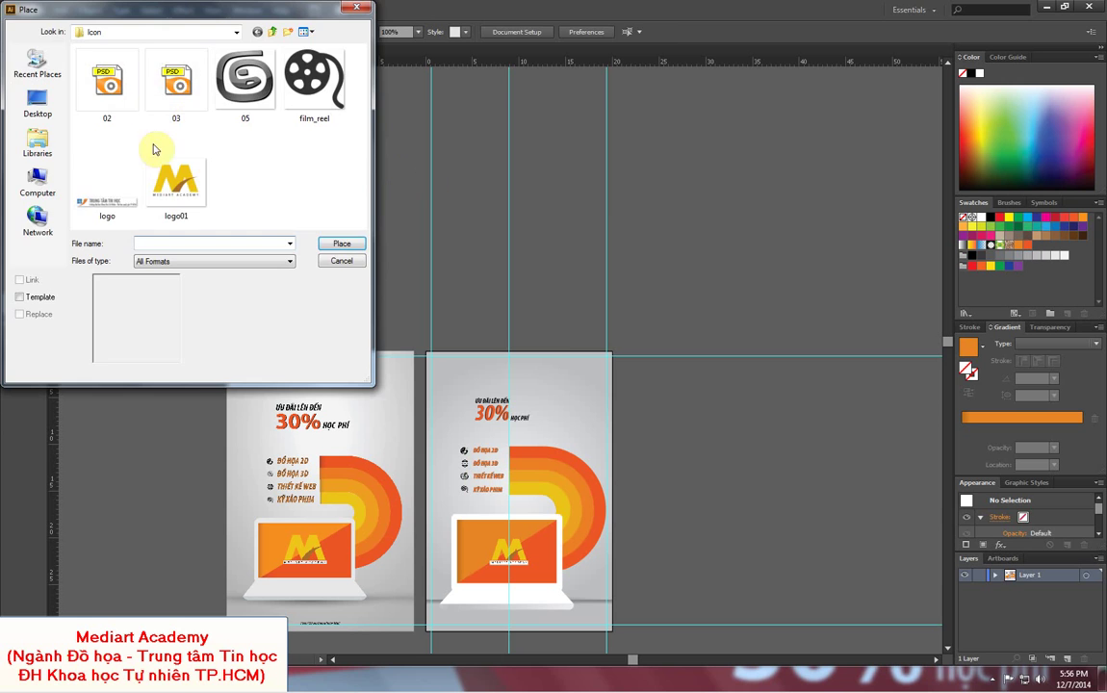
pyautogui.click(99, 178)
pyautogui.click(342, 240)
pyautogui.moveTo(568, 370)
pyautogui.mouseDown()
pyautogui.moveTo(622, 382)
pyautogui.moveTo(527, 371)
pyautogui.moveTo(539, 373)
pyautogui.mouseUp()
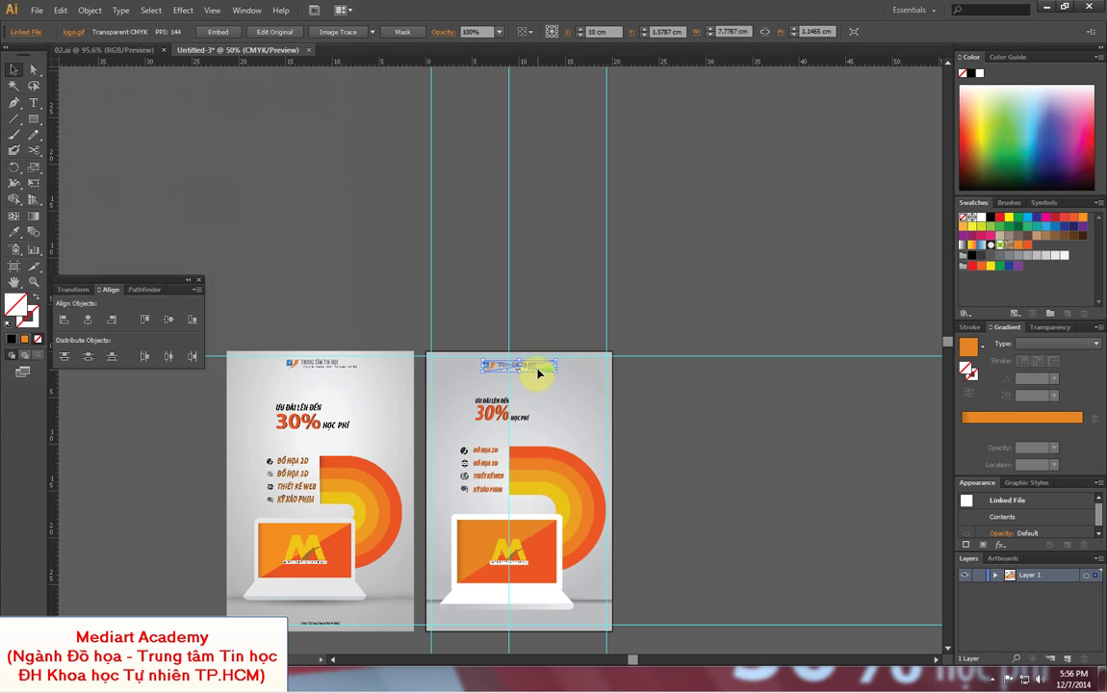
pyautogui.scroll(-3, 558, 269)
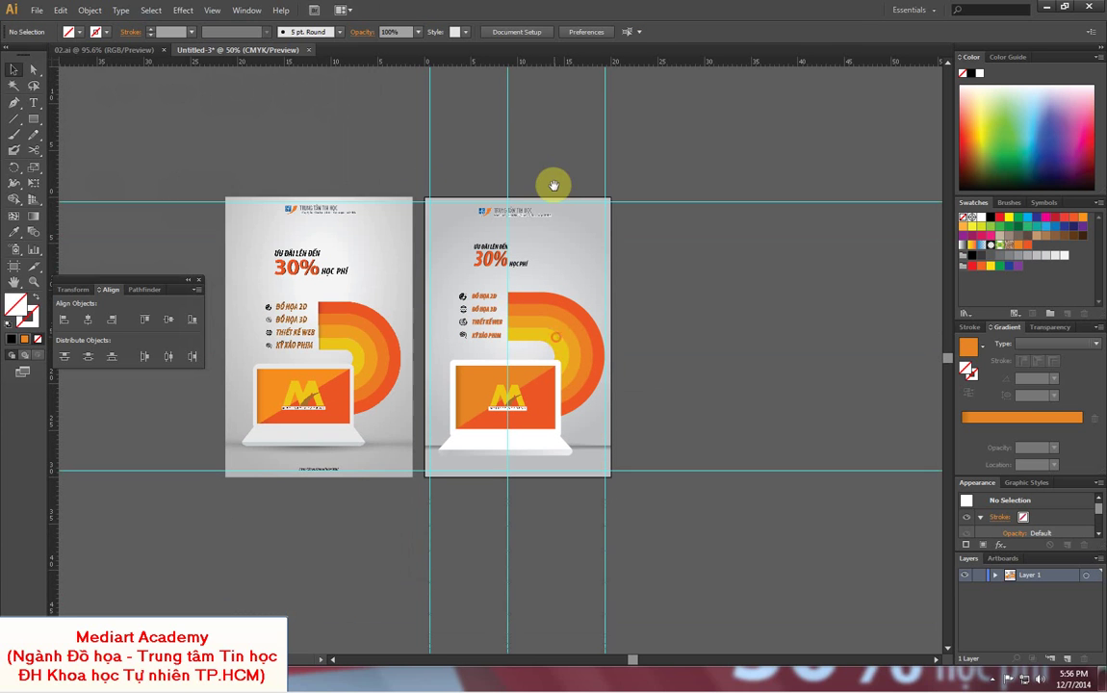
# - Delete the left reference poster image, undo the deletion, and zoom in on the posters' bottom edge
pyautogui.click(348, 304)
pyautogui.press('Delete')
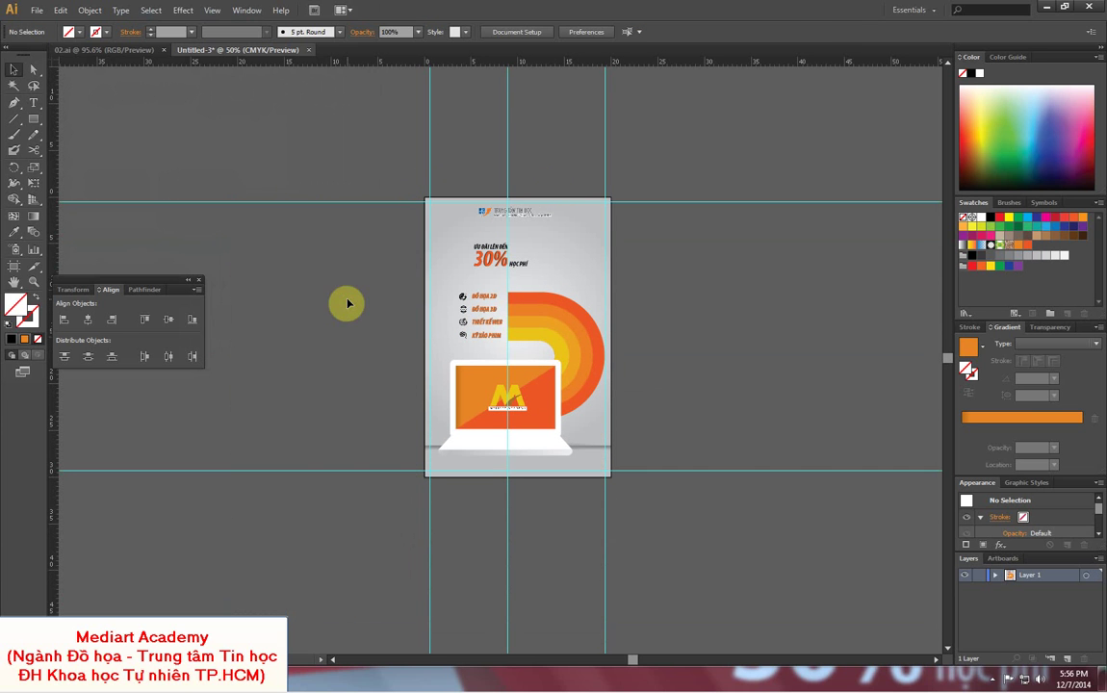
pyautogui.hotkey('ctrl', 'z')
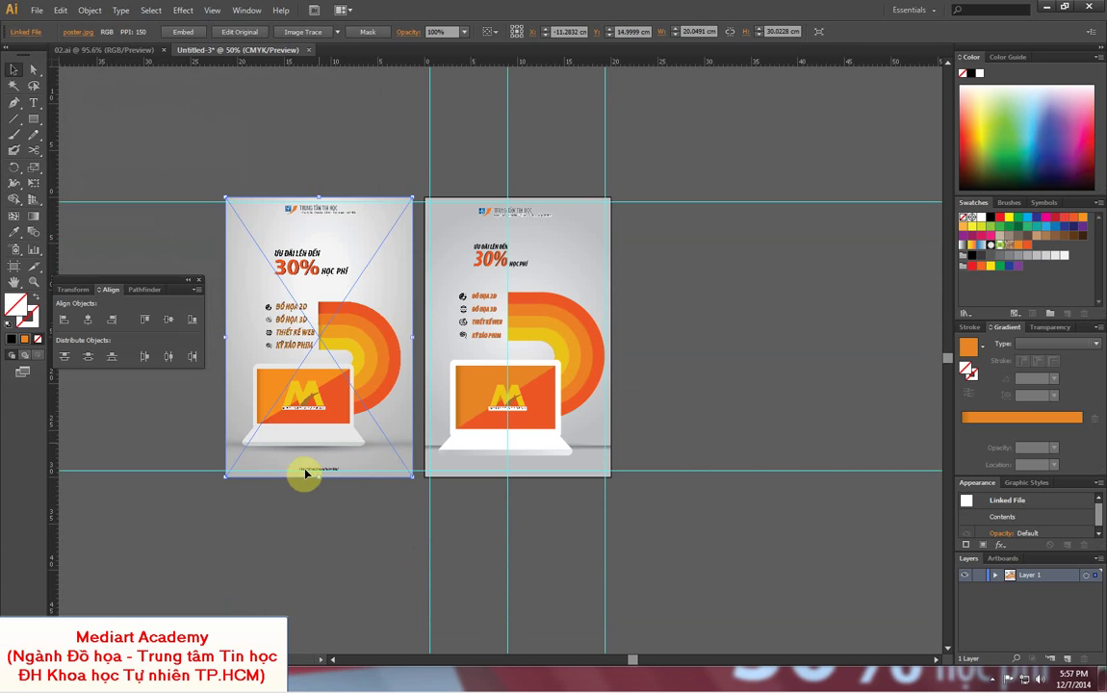
pyautogui.moveTo(260, 449); pyautogui.dragTo(616, 511)
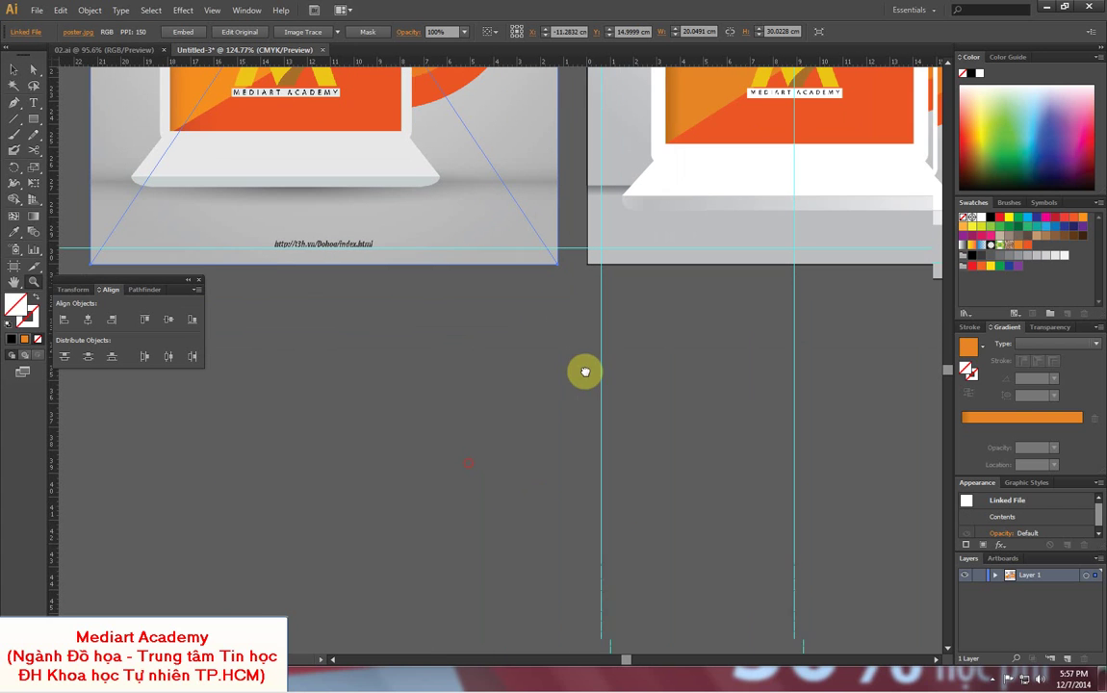
pyautogui.click(33, 102)
pyautogui.click(403, 361)
pyautogui.write('http://t3h.vn/')
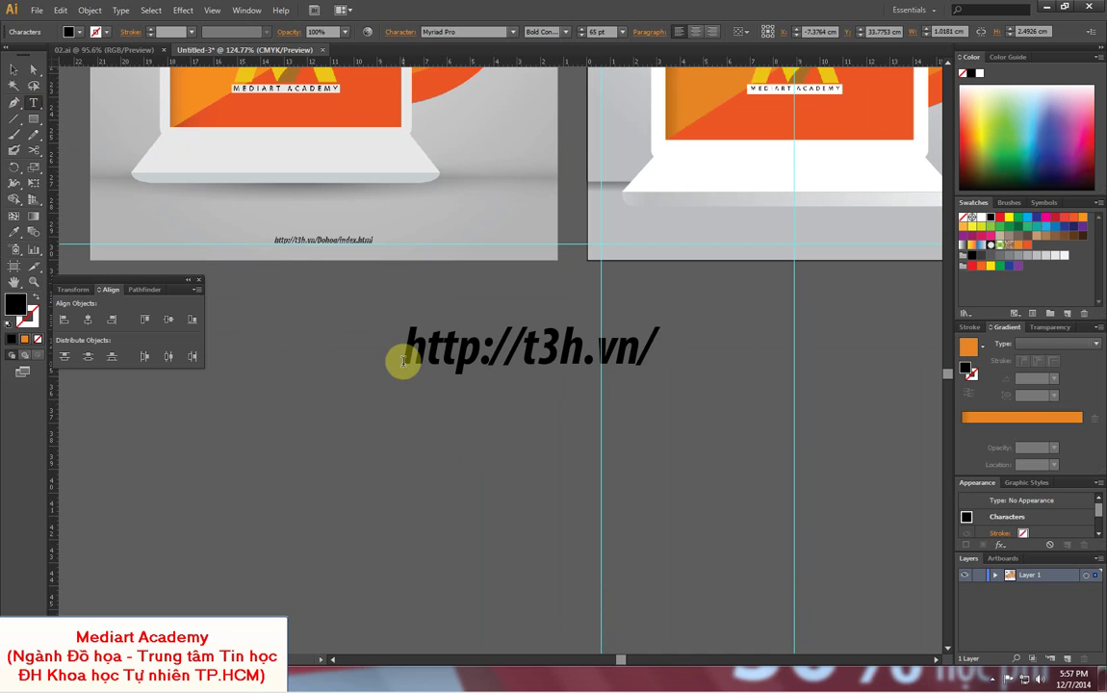
pyautogui.write('dohoa/index')
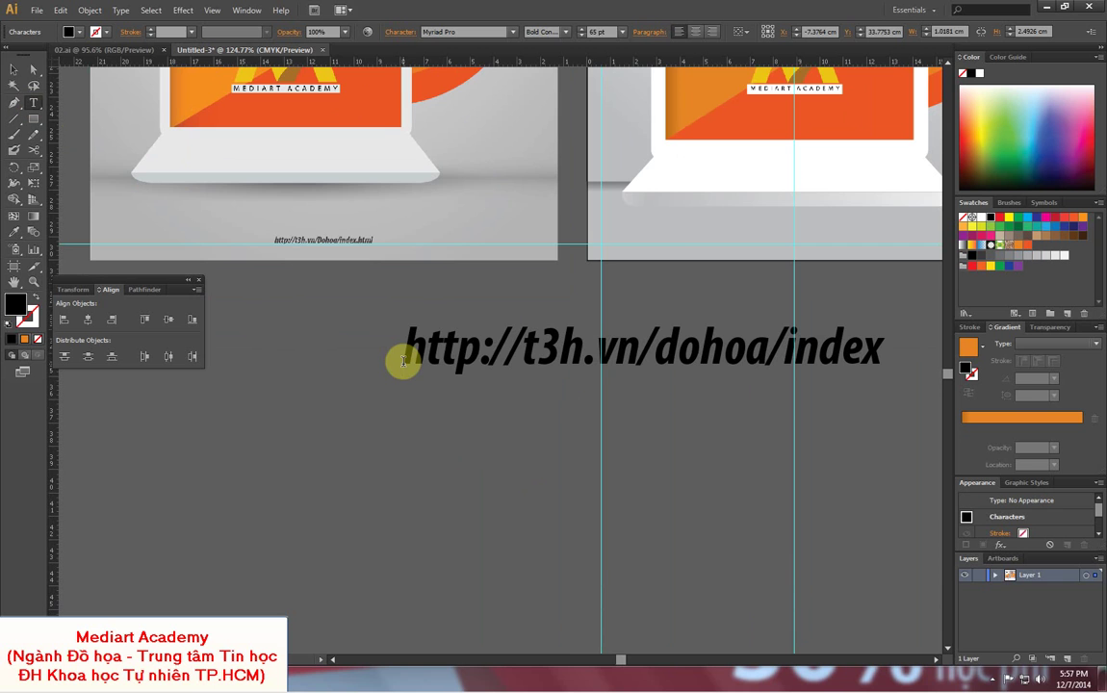
pyautogui.write('.htmk')
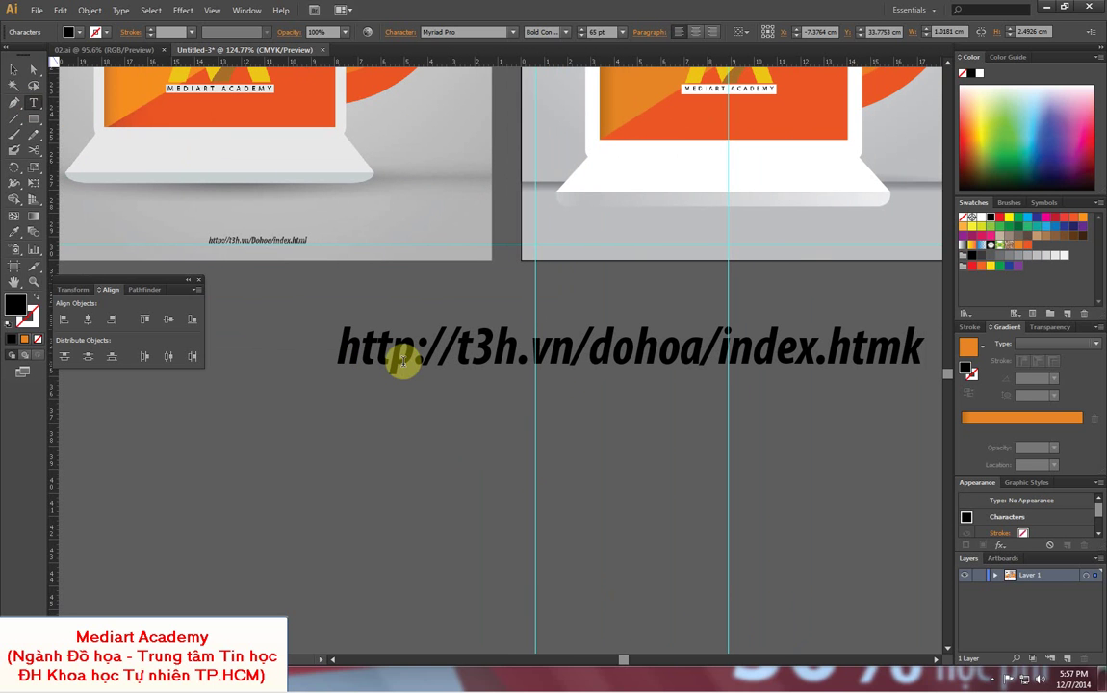
pyautogui.write('l')
pyautogui.click(15, 69)
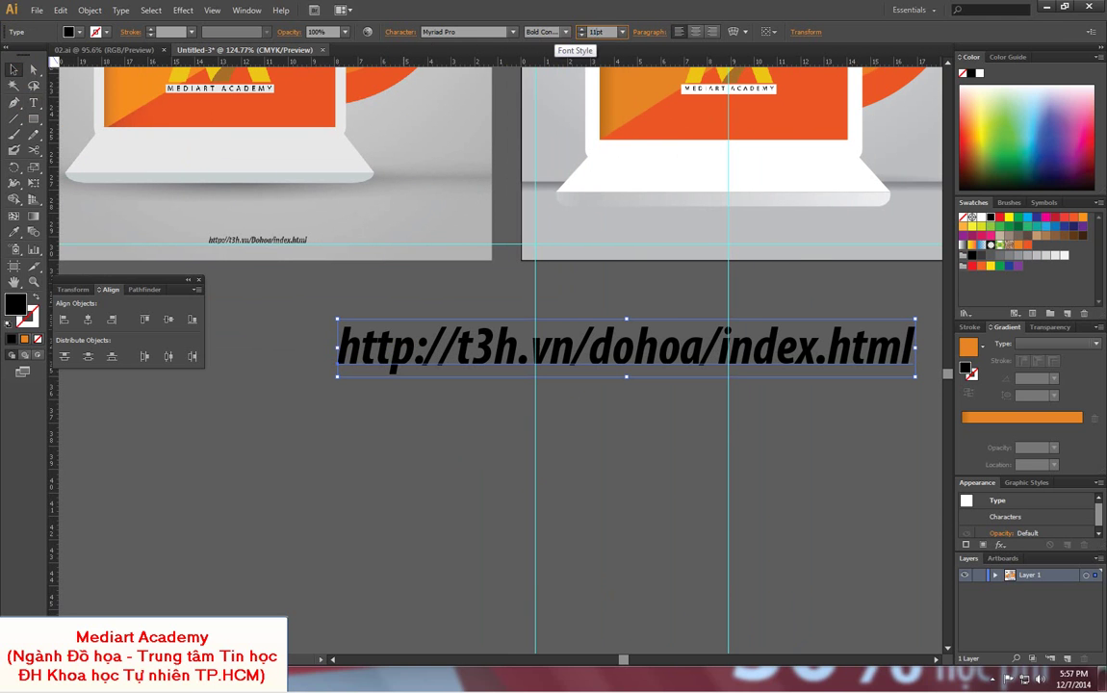
pyautogui.write('11')
pyautogui.press('Return')
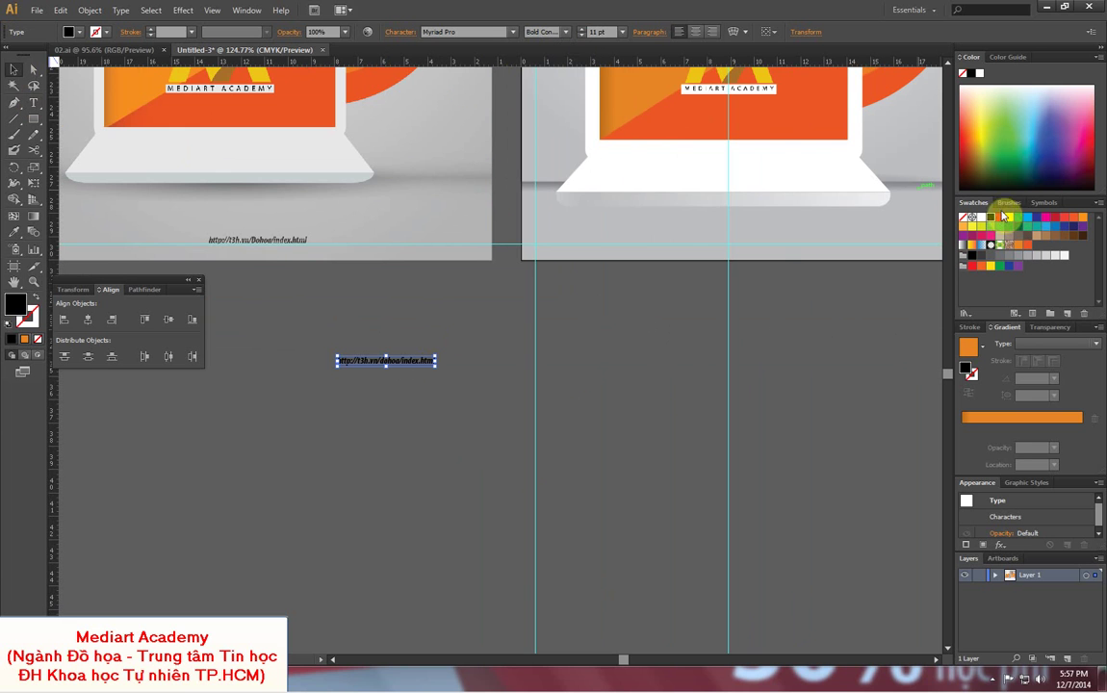
pyautogui.click(993, 255)
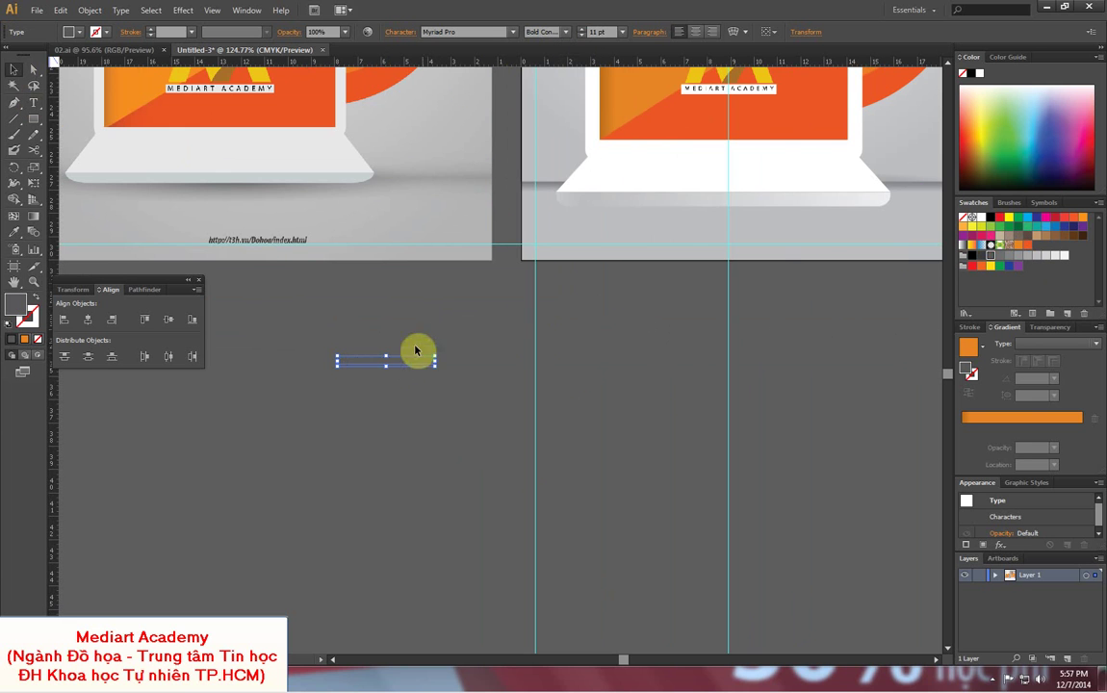
pyautogui.moveTo(413, 358)
pyautogui.mouseDown()
pyautogui.moveTo(581, 333)
pyautogui.moveTo(765, 243)
pyautogui.mouseUp()
# - Zoom out to the whole poster, centre it, and hide the guides
pyautogui.click(776, 300)
pyautogui.hotkey('ctrl', '-')
pyautogui.hotkey('ctrl', '-')
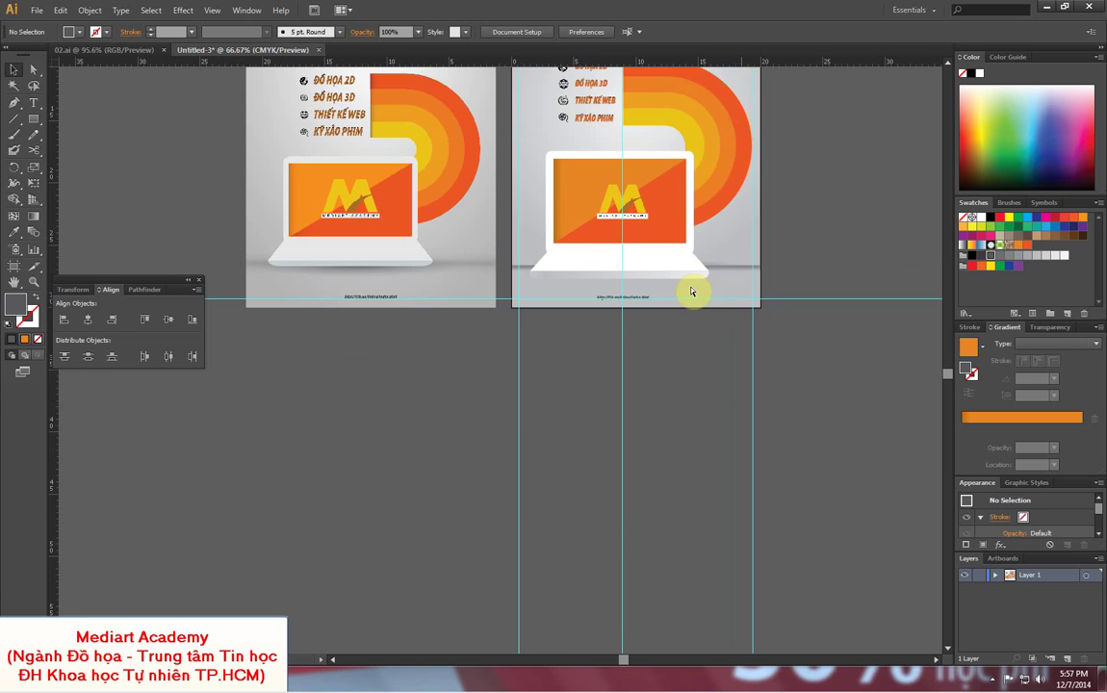
pyautogui.hotkey('ctrl', '-')
pyautogui.moveTo(713, 221); pyautogui.dragTo(669, 392)
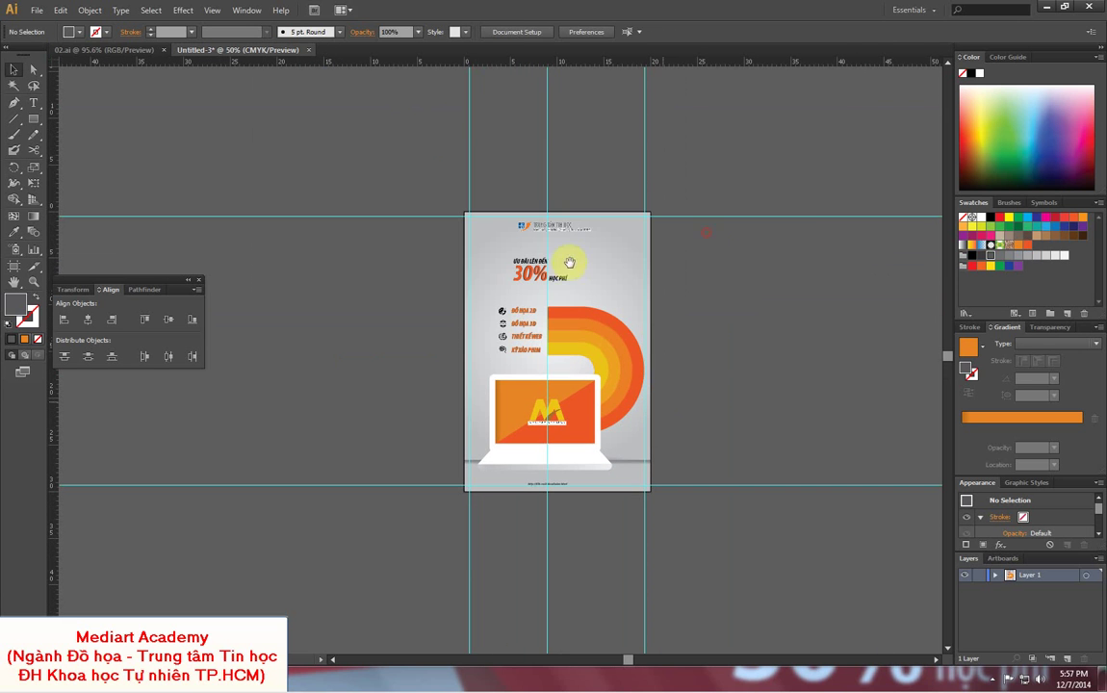
pyautogui.hotkey('ctrl', ';')
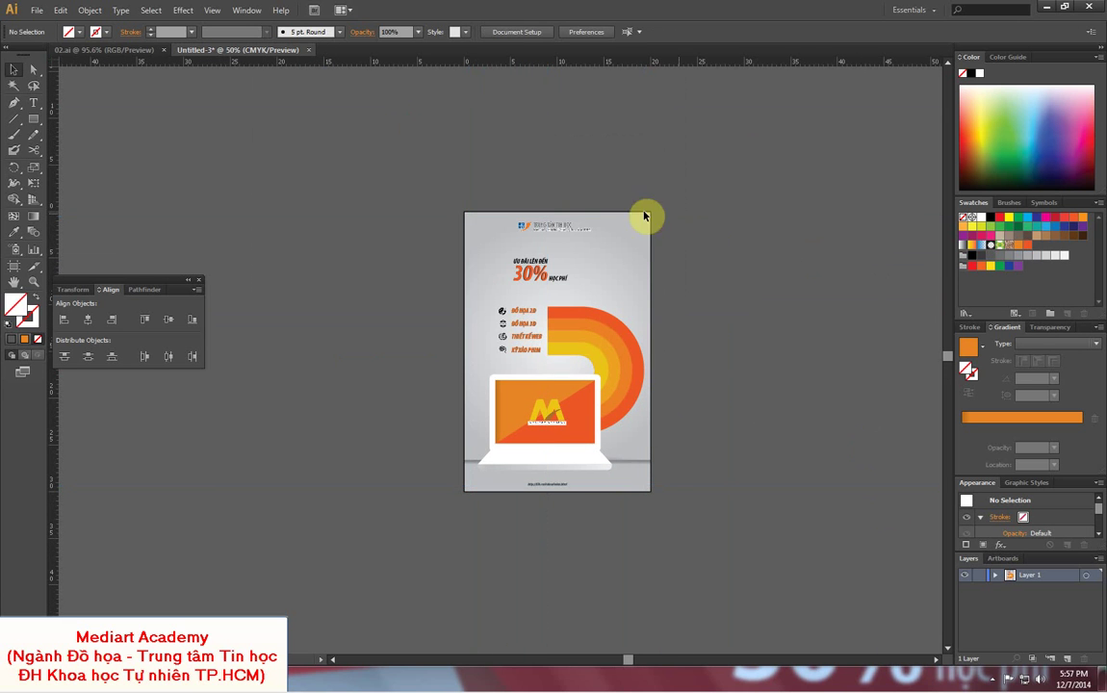
# - Preview the poster full-screen without panels, then restore the normal workspace
pyautogui.hotkey('ctrl', '+')
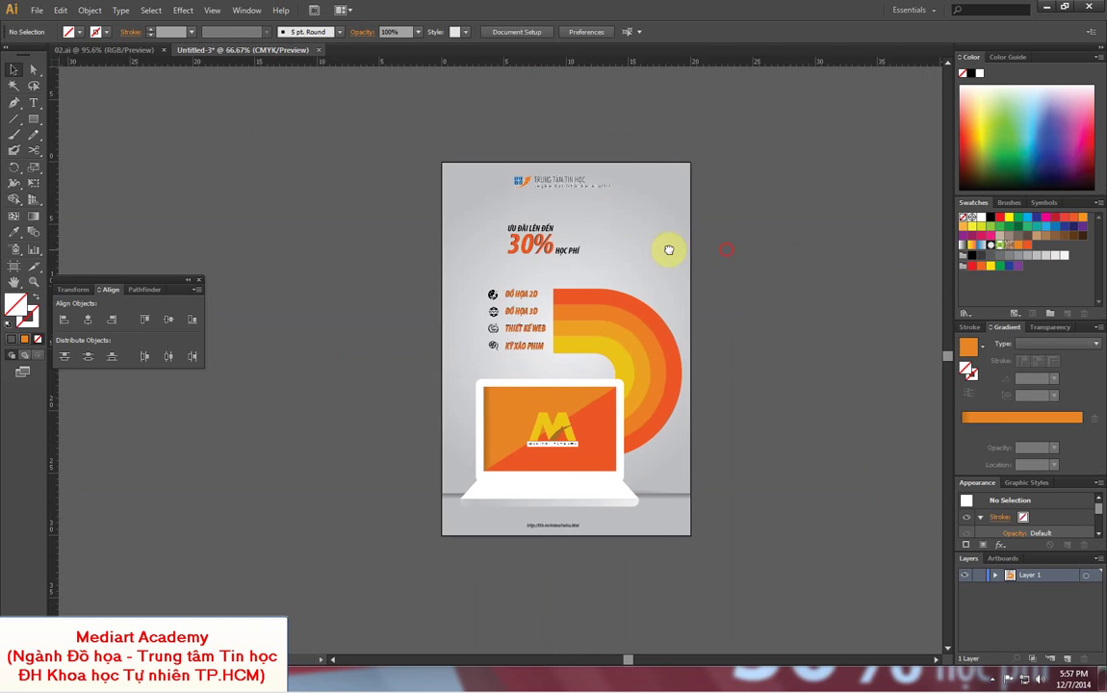
pyautogui.hscroll(2, 667, 247)
pyautogui.press('f')
pyautogui.press('Tab')
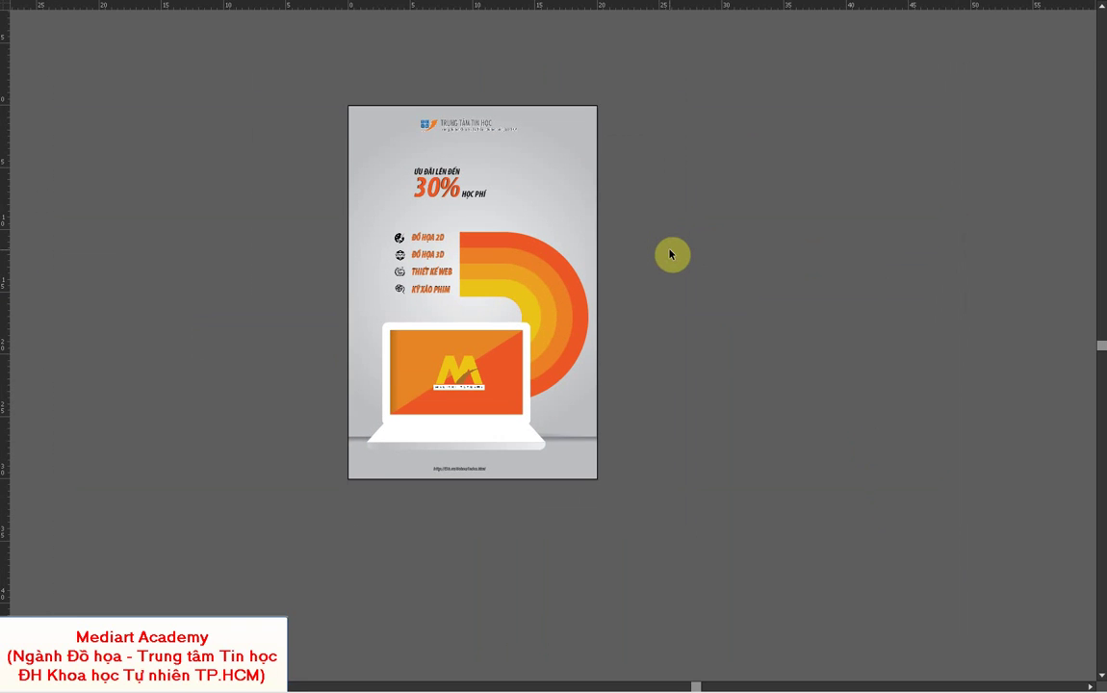
pyautogui.hotkey('ctrl', '+')
pyautogui.moveTo(671, 254); pyautogui.dragTo(633, 254)
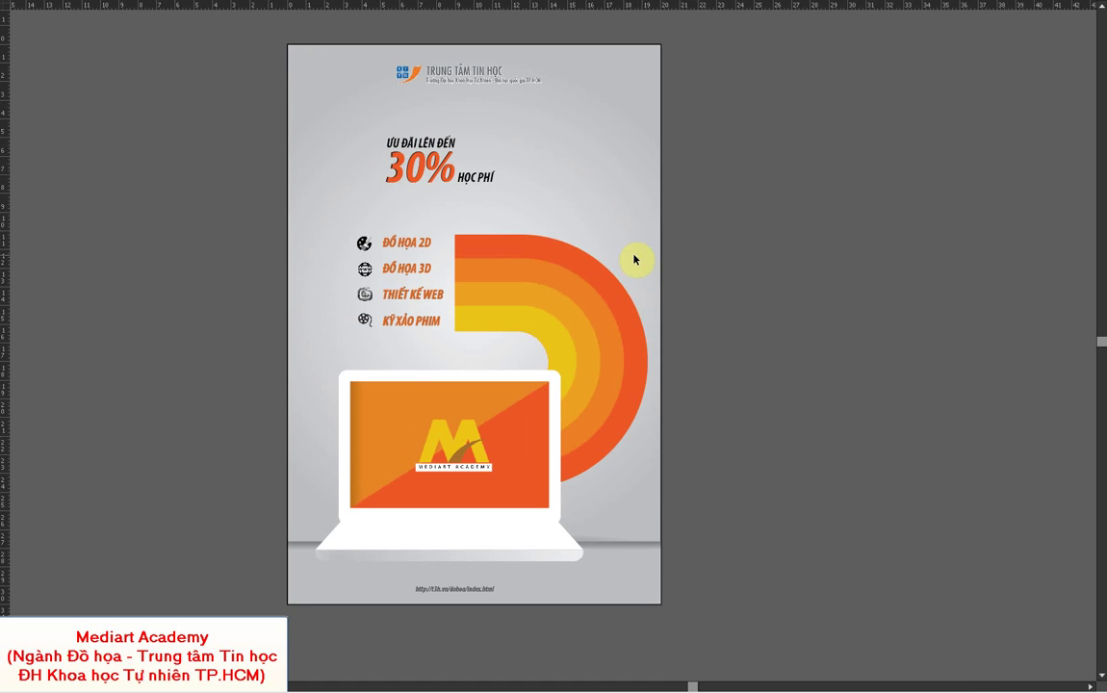
pyautogui.press('f')
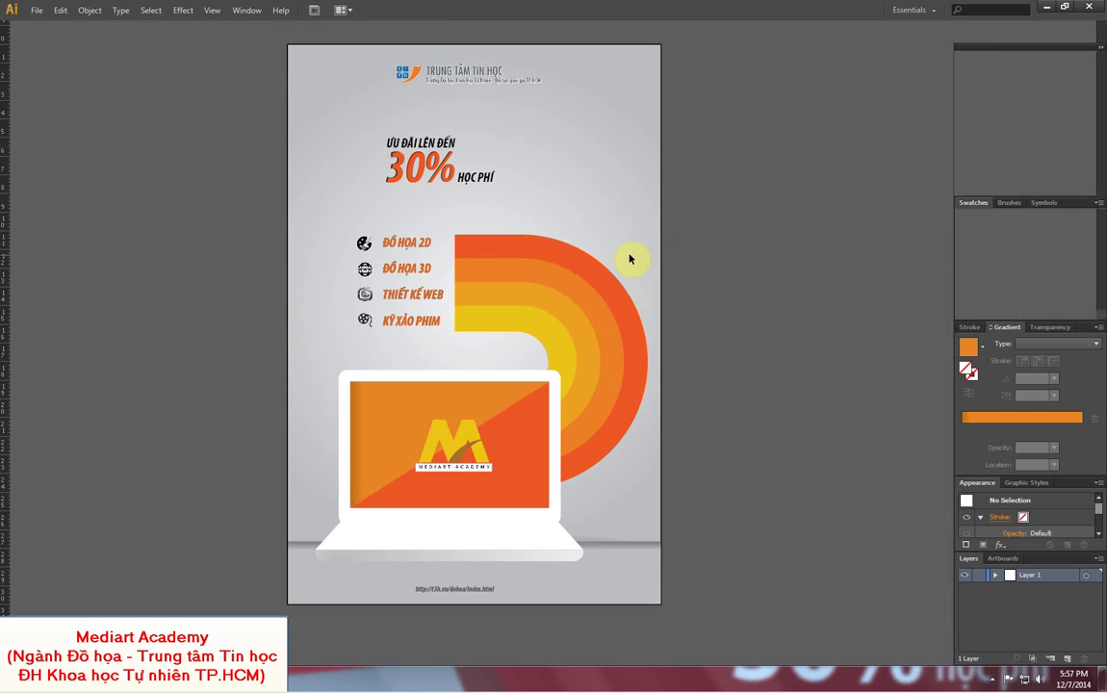
pyautogui.press('Tab')
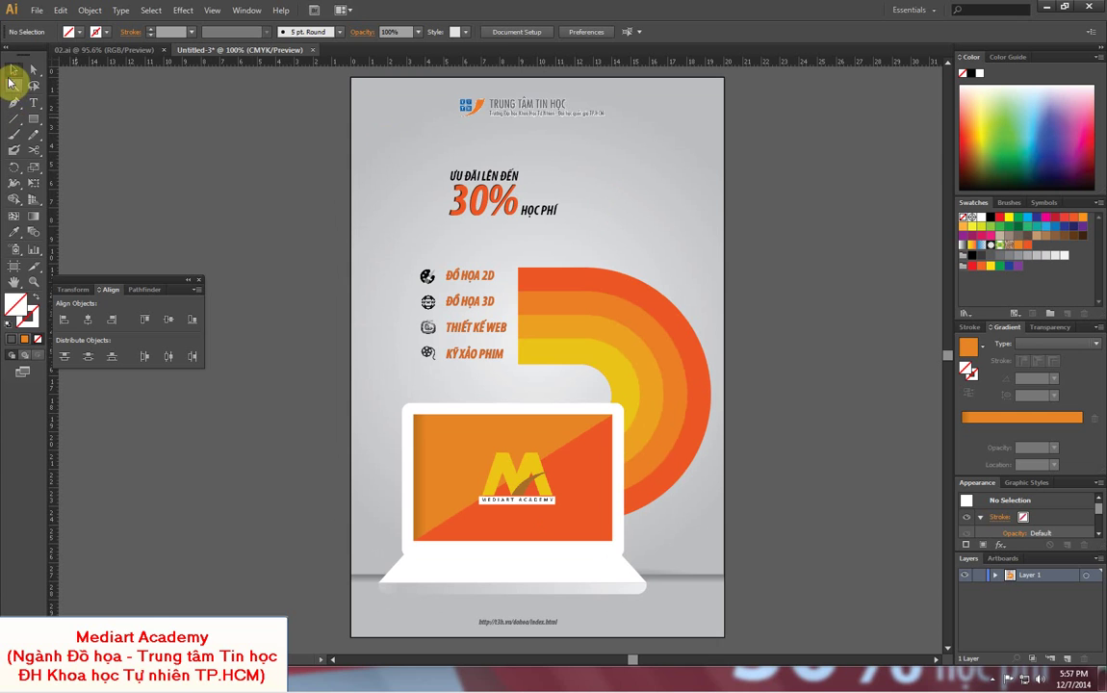
# - Select the logo, M logo and course icons, and embed the linked images
pyautogui.click(14, 70)
pyautogui.click(715, 334)
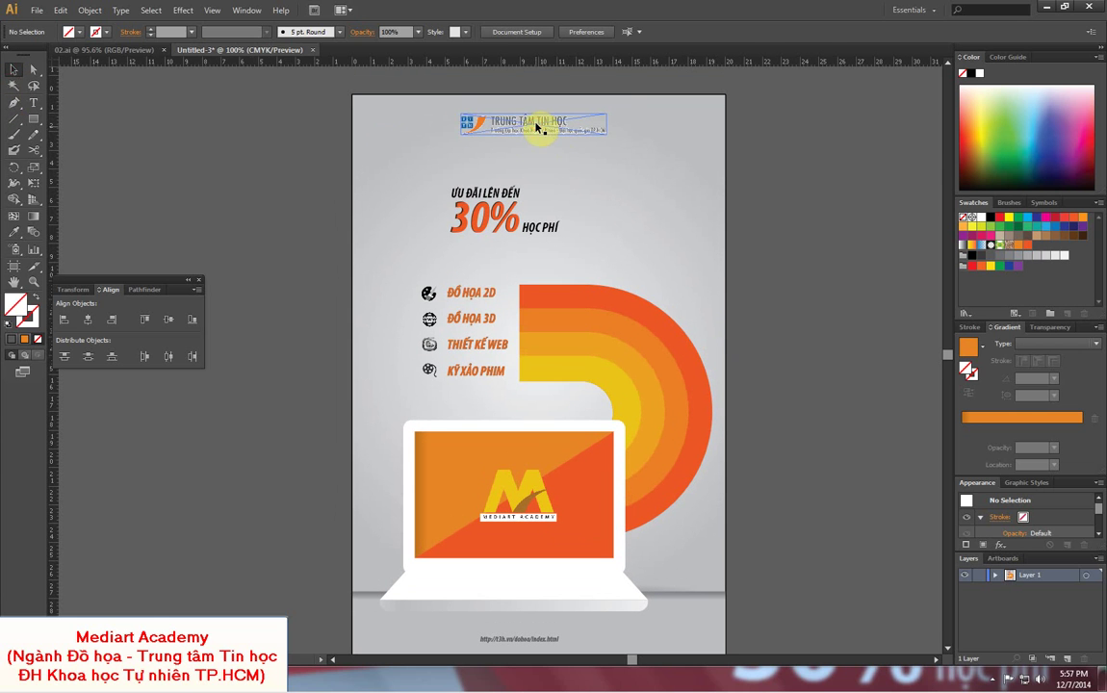
pyautogui.click(605, 121)
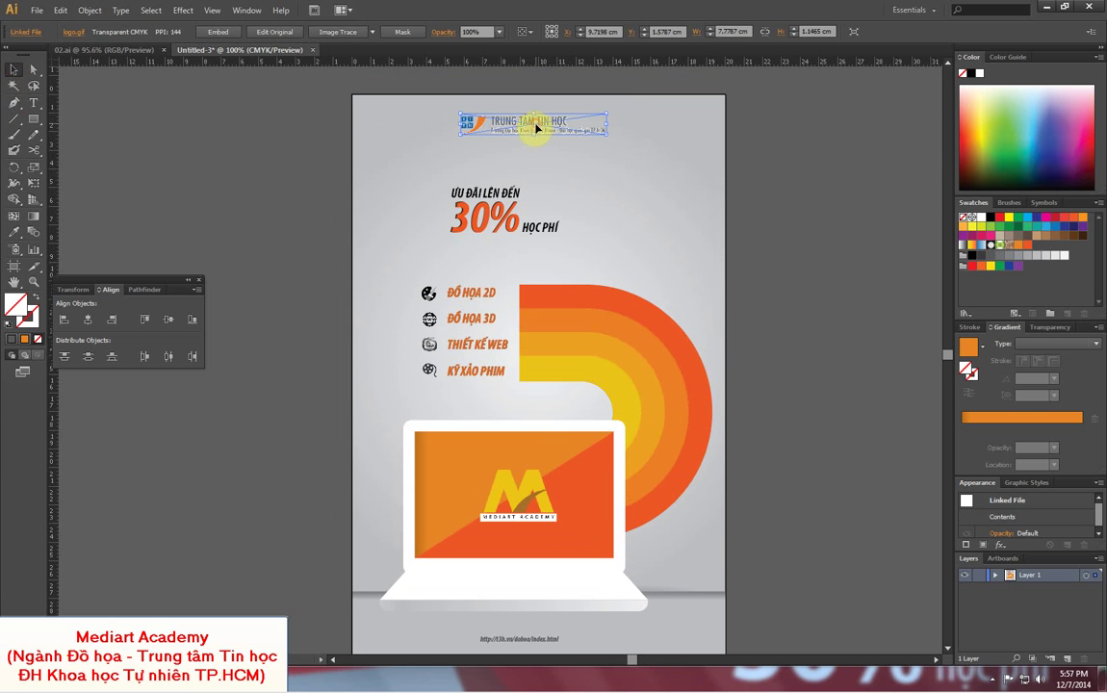
pyautogui.keyDown('shift'); pyautogui.click(529, 482); pyautogui.keyUp('shift')
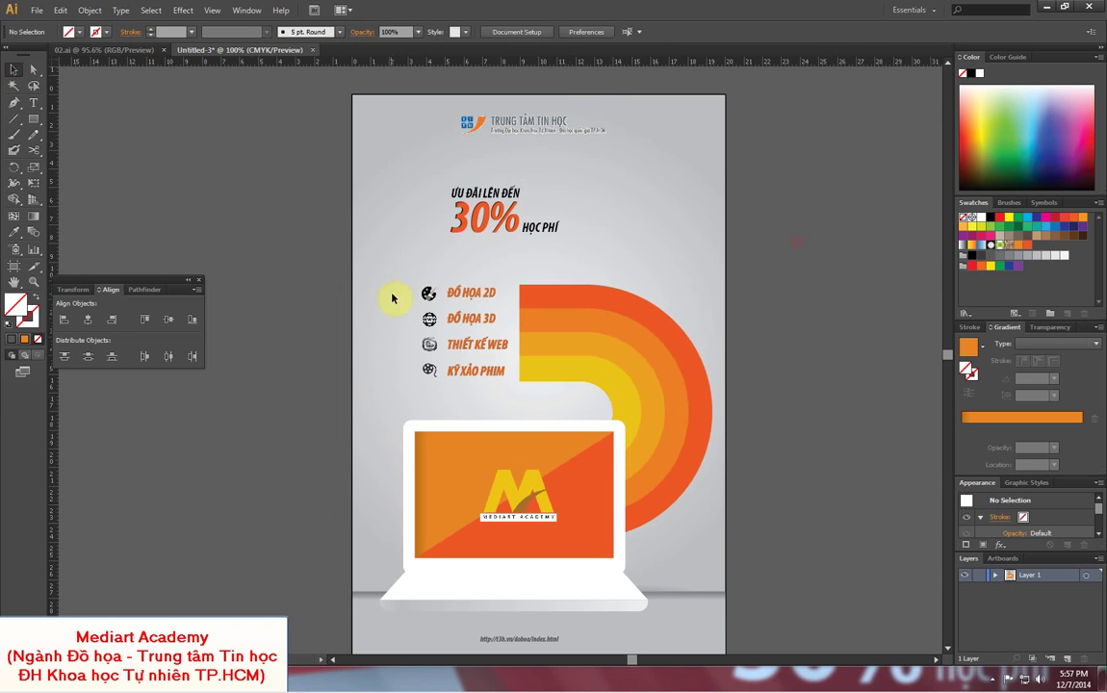
pyautogui.moveTo(388, 289); pyautogui.dragTo(435, 328)
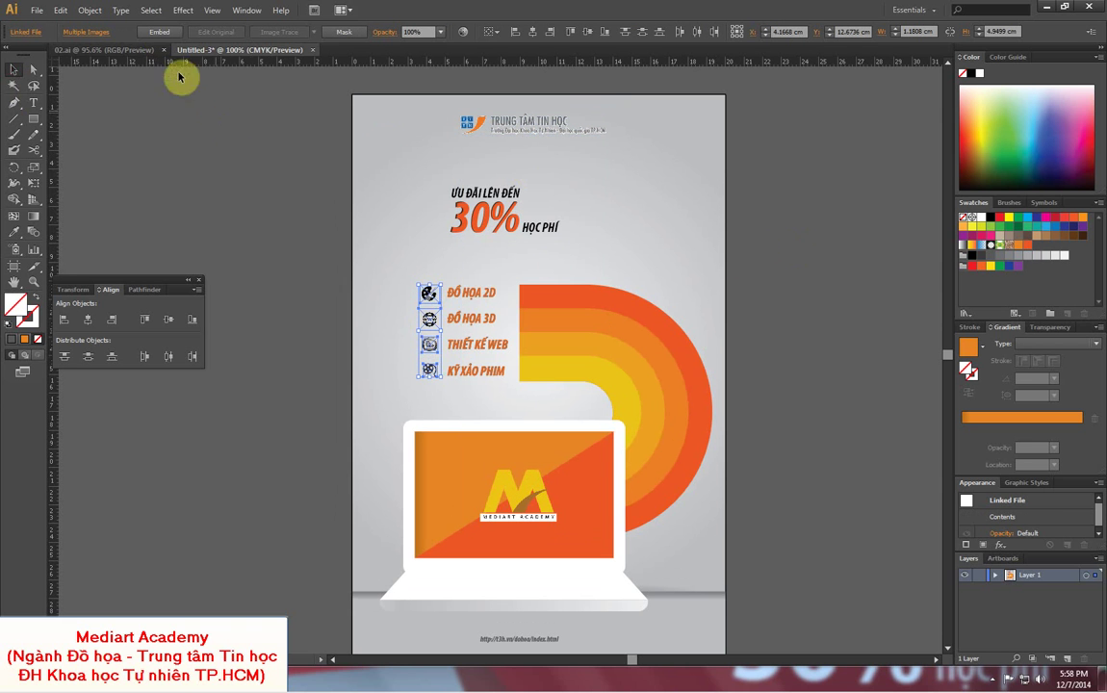
pyautogui.click(160, 33)
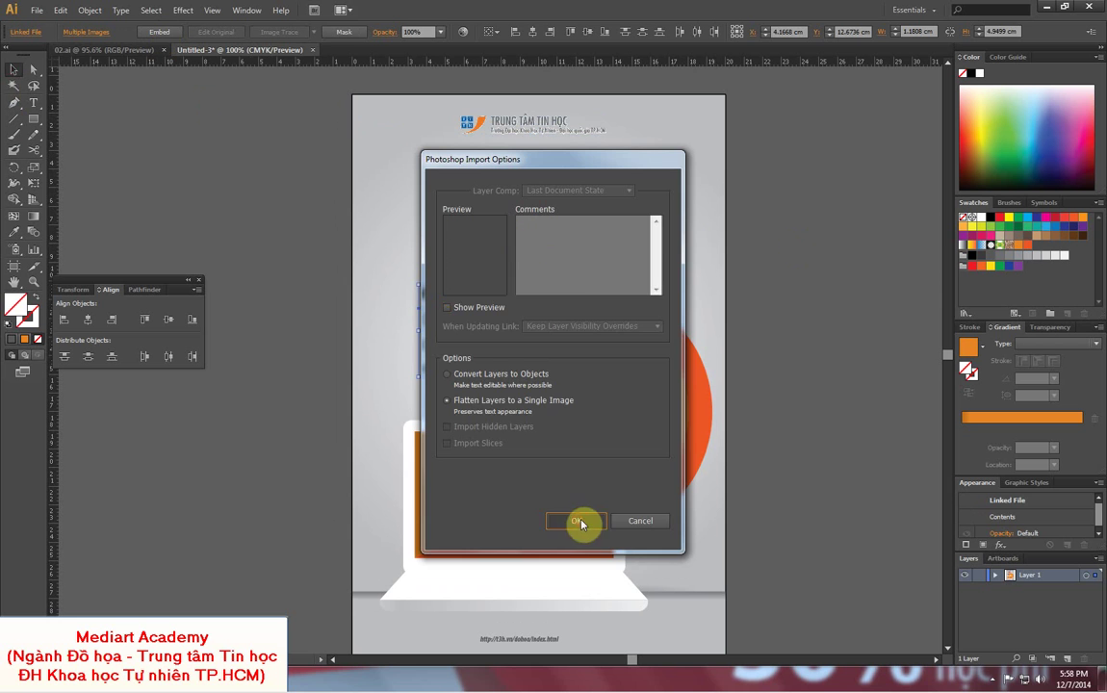
pyautogui.click(578, 521)
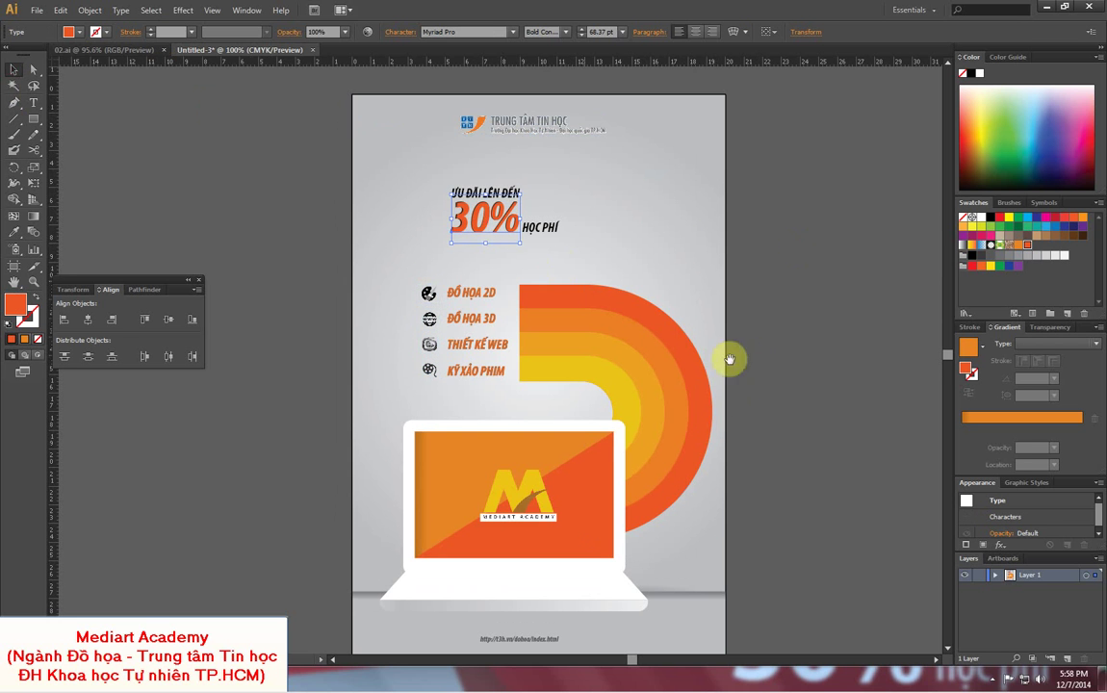
# - Pan the poster up, check the Mediart logo on the laptop, and clear the selection
pyautogui.moveTo(760, 380)
pyautogui.mouseDown()
pyautogui.moveTo(767, 278)
pyautogui.moveTo(765, 360)
pyautogui.mouseUp()
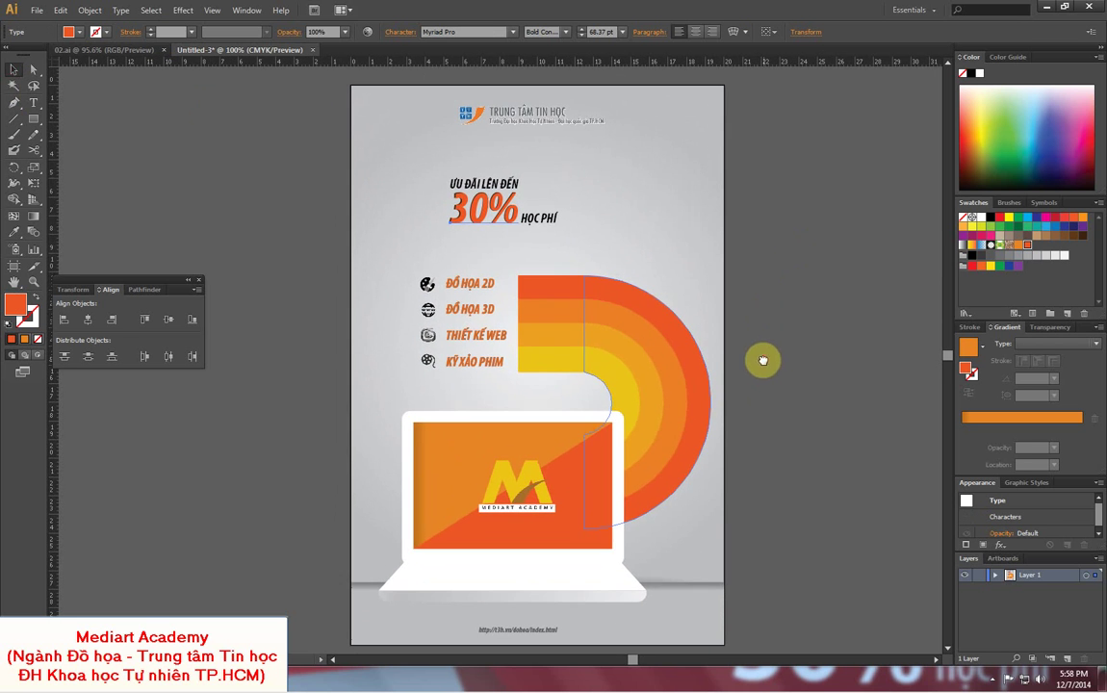
pyautogui.click(507, 460)
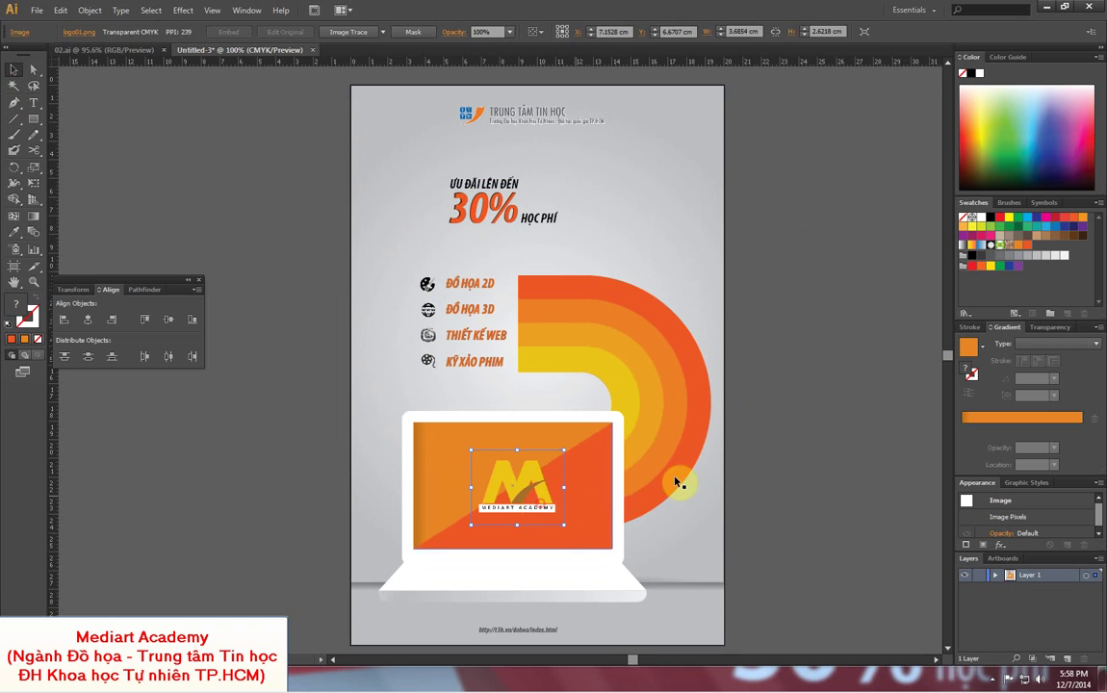
pyautogui.click(798, 393)
pyautogui.click(37, 10)
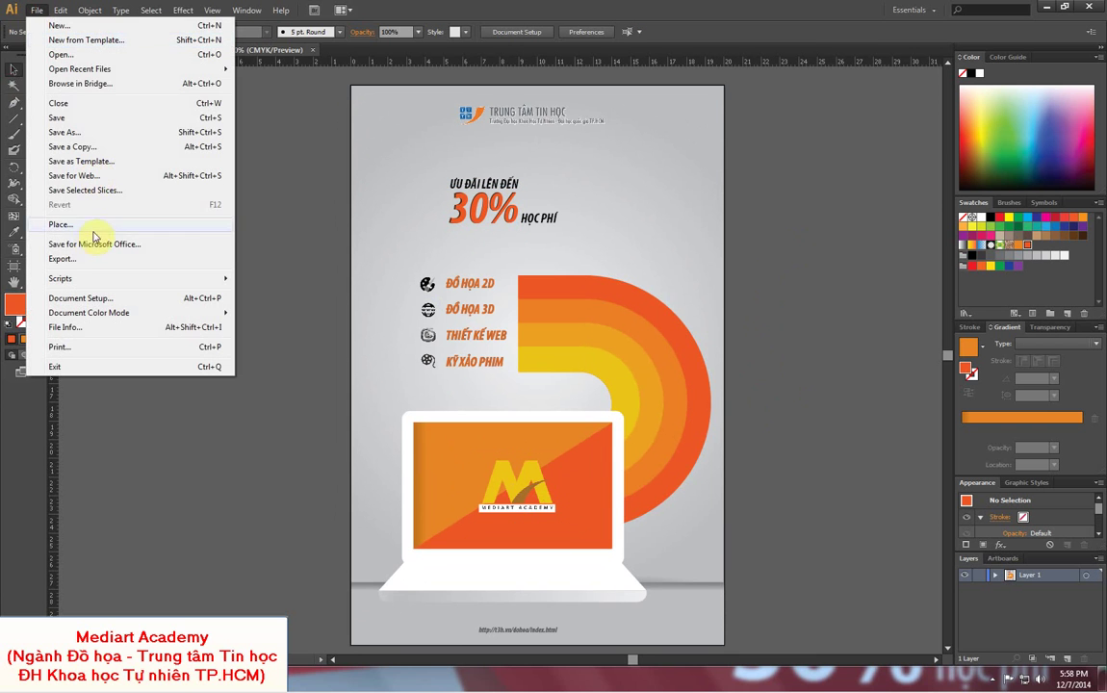
# - Export the poster as the JPEG 20x30cm.jpg in the Icon folder
pyautogui.click(73, 260)
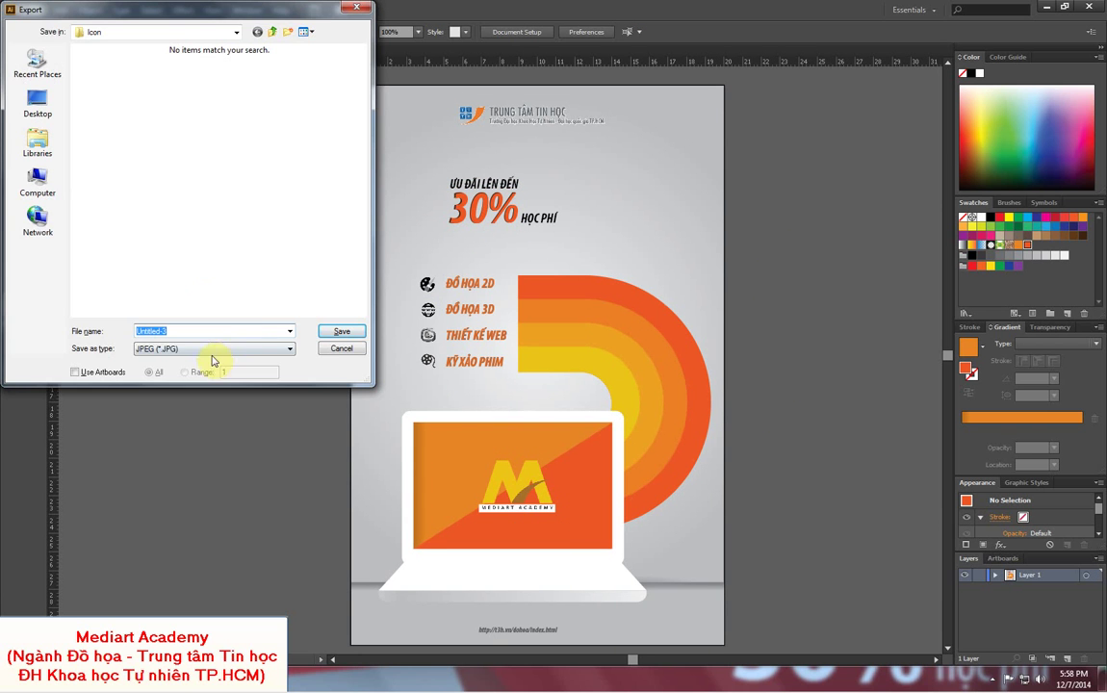
pyautogui.click(202, 349)
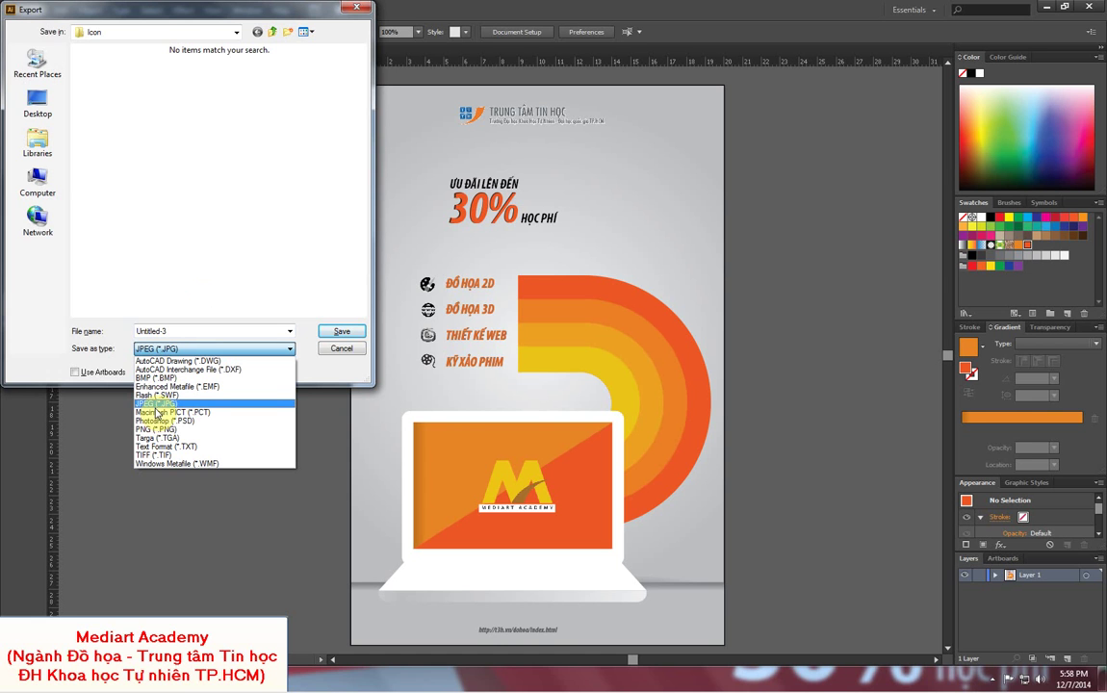
pyautogui.click(156, 300)
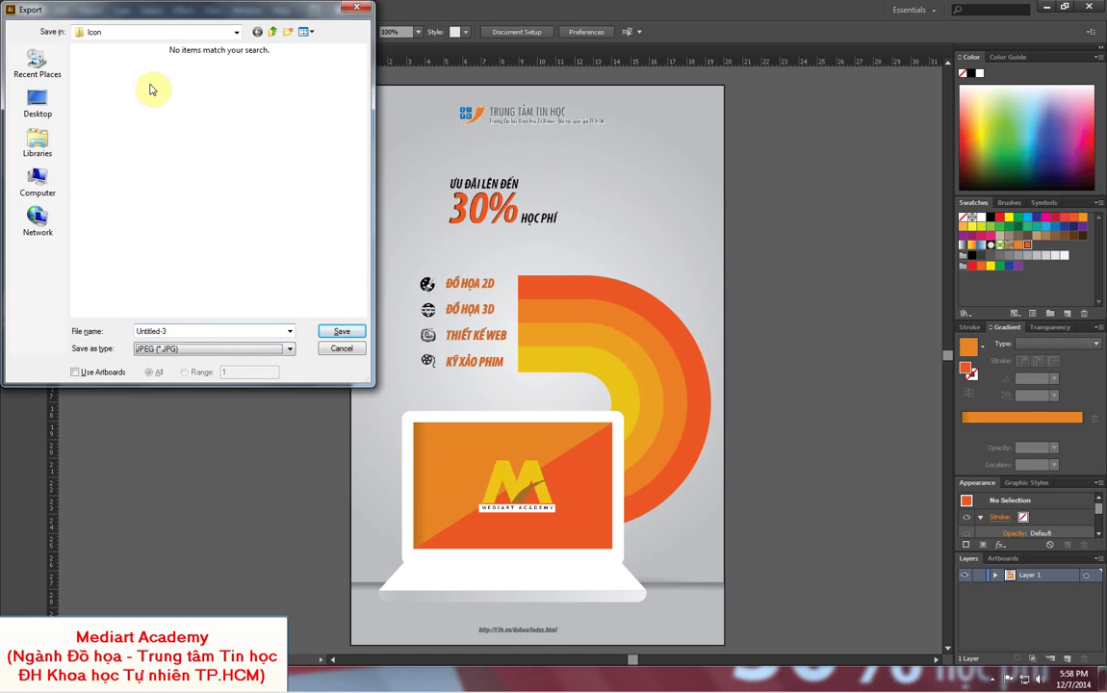
pyautogui.moveTo(188, 330); pyautogui.dragTo(113, 334)
pyautogui.write('20x30cm.jpg')
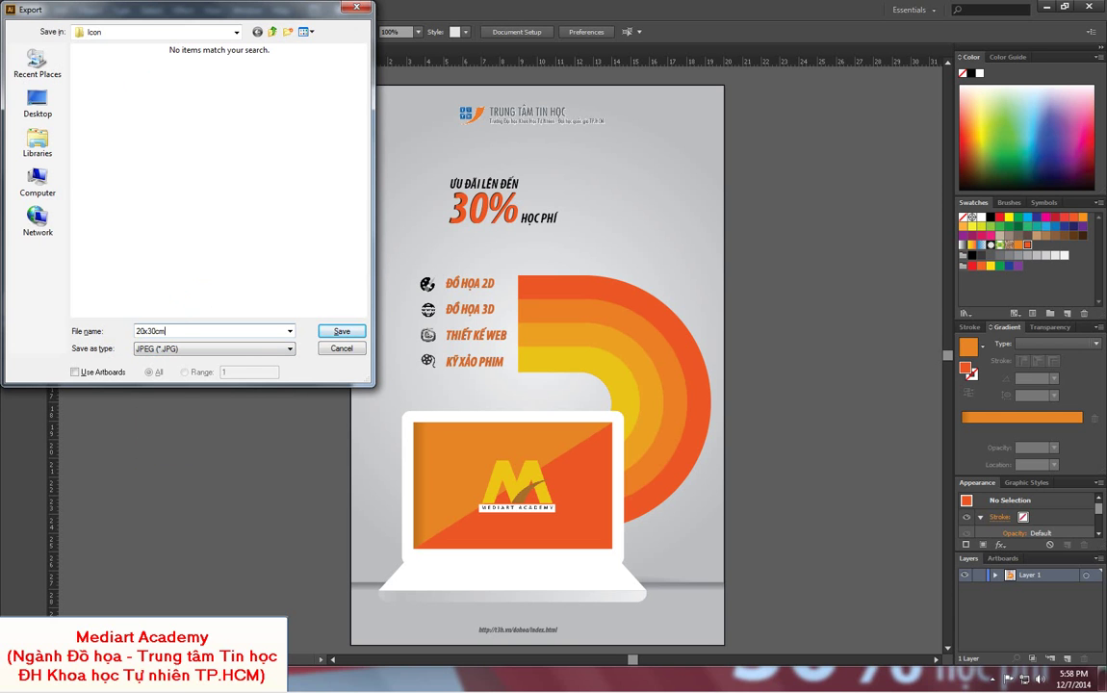
pyautogui.click(337, 332)
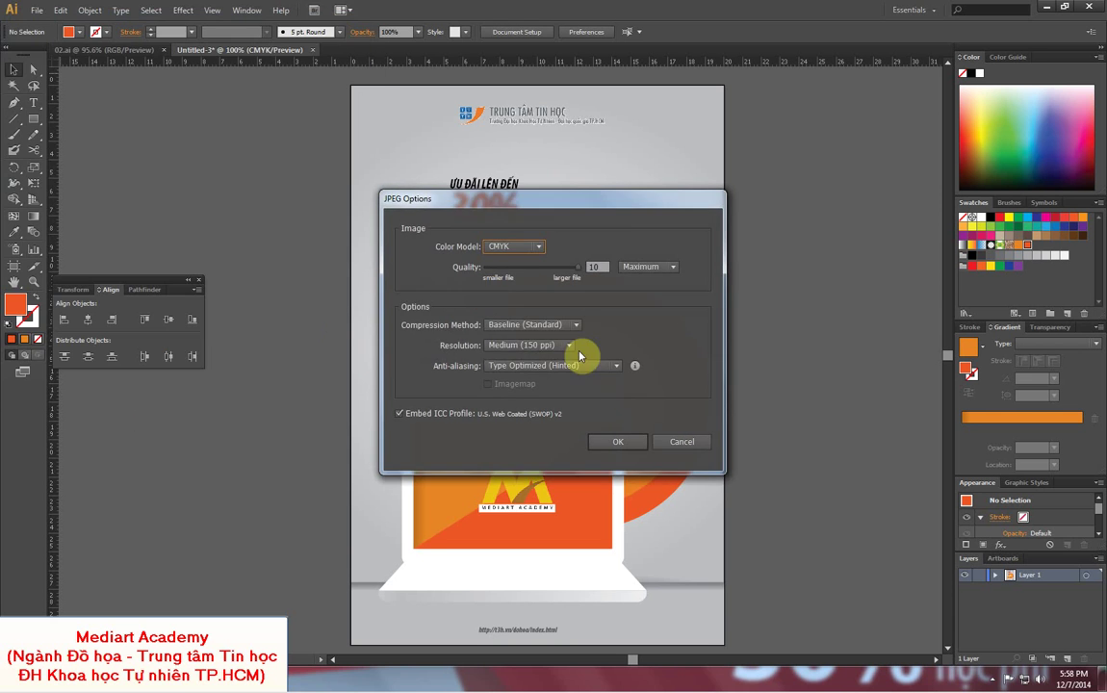
# - Keep Medium (150 ppi) resolution in JPEG Options and finish the export
pyautogui.click(563, 345)
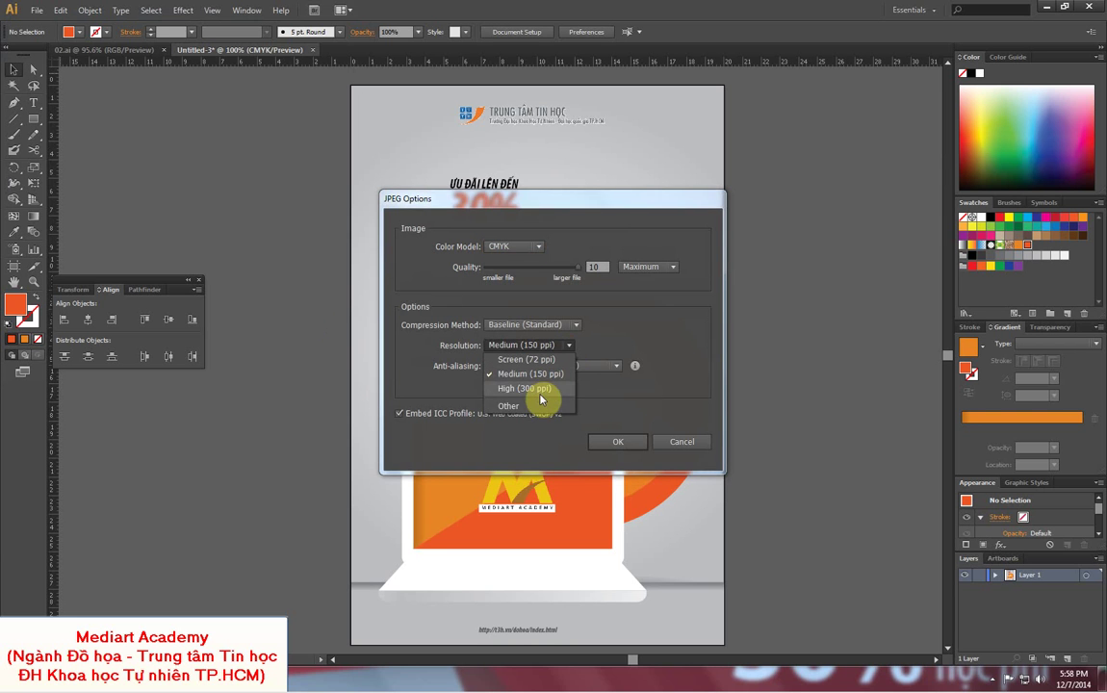
pyautogui.click(621, 404)
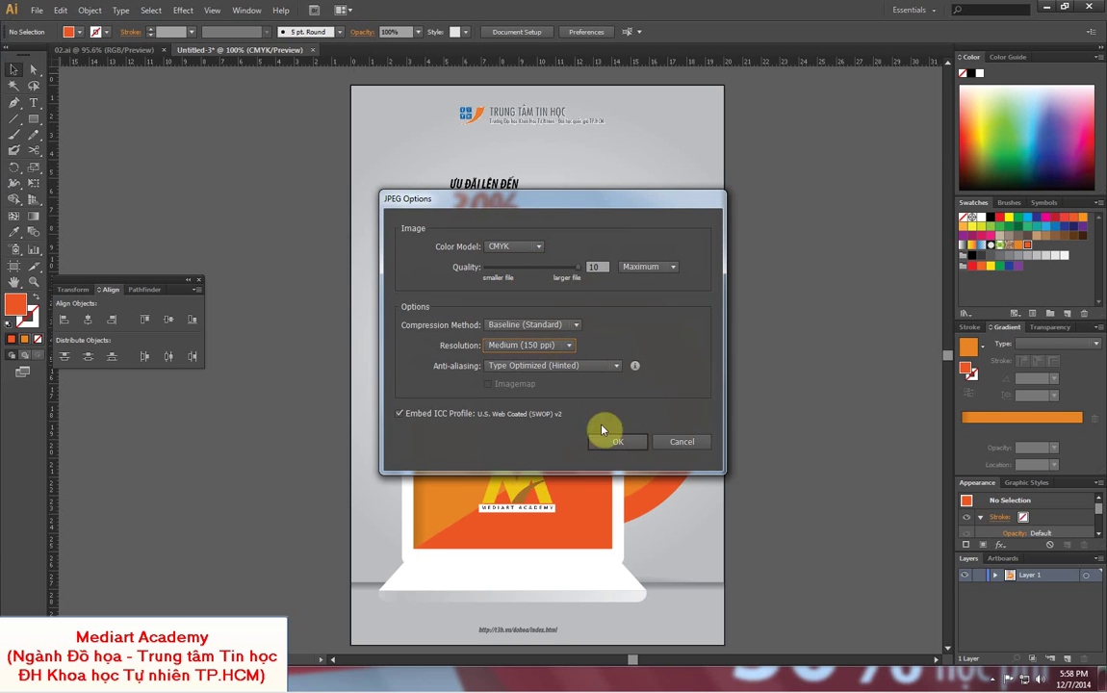
pyautogui.click(613, 442)
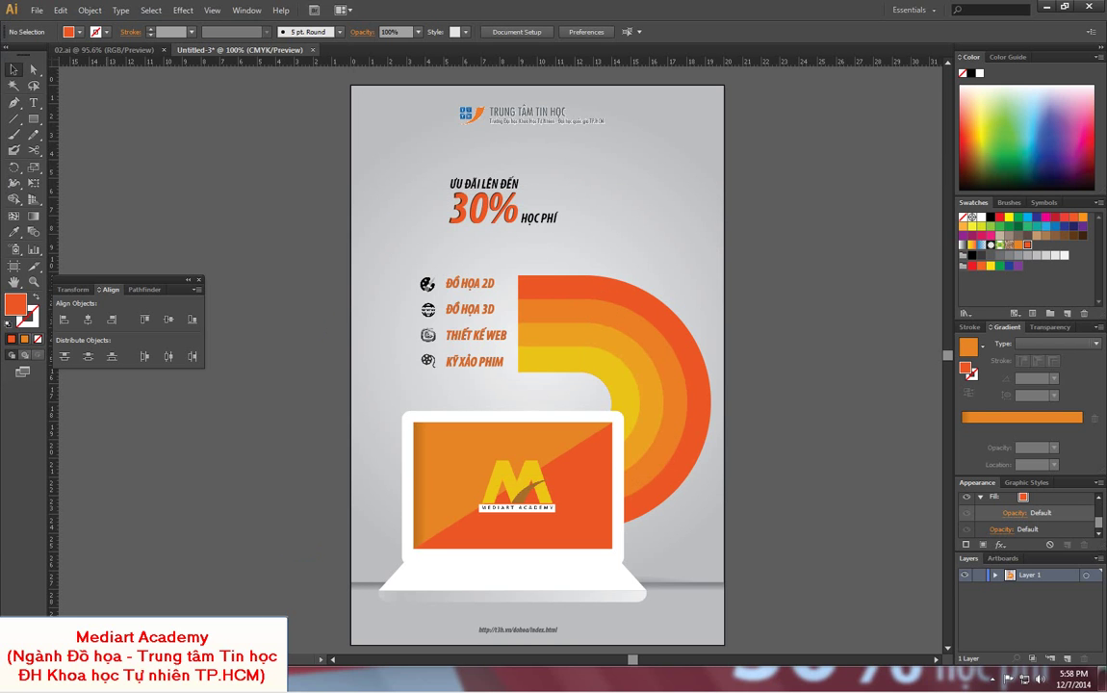
# - Browse between Local Disk (D:) and the Poster folder in Explorer, then switch back to Illustrator
pyautogui.click(182, 544)
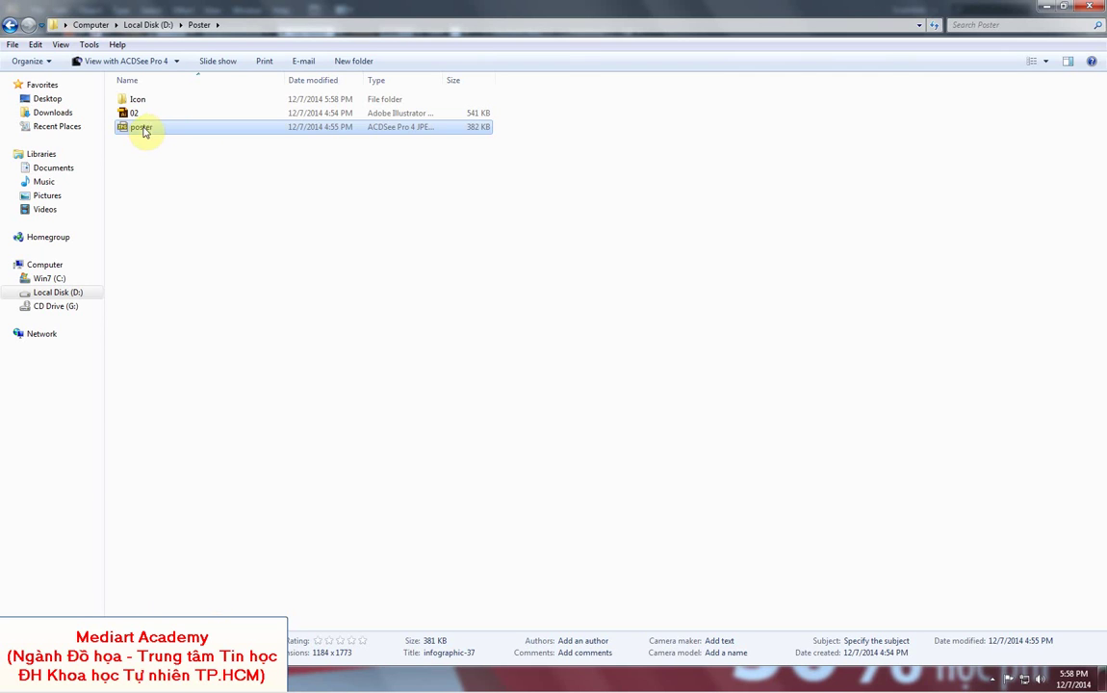
pyautogui.click(8, 25)
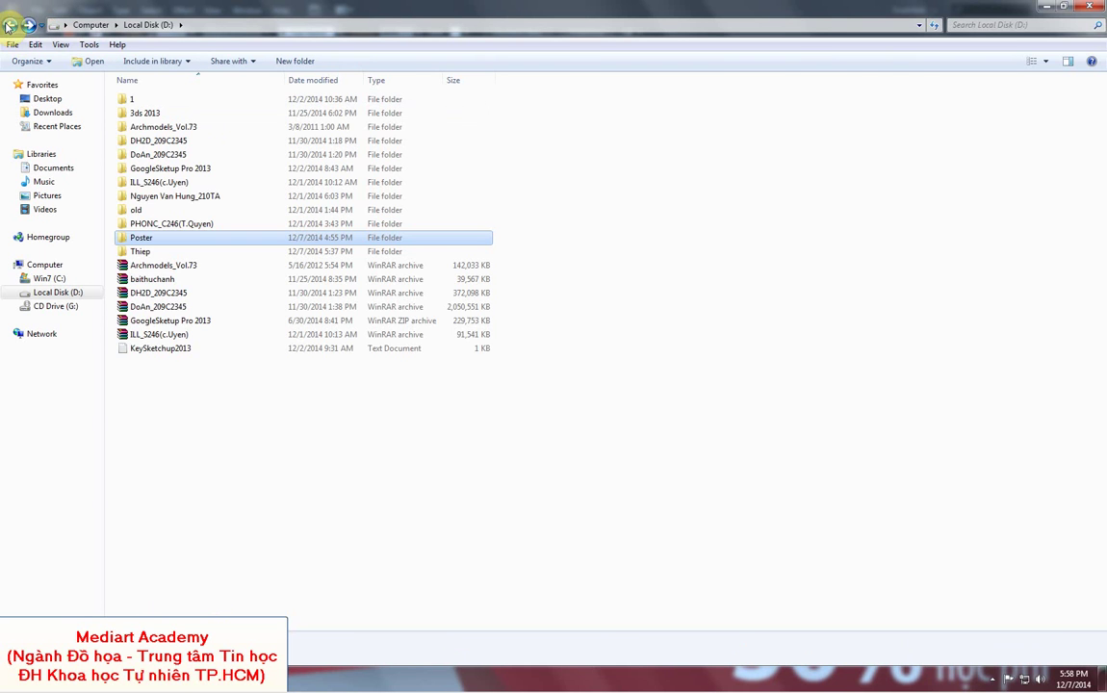
pyautogui.doubleClick(140, 239)
pyautogui.hotkey('alt', 'Tab')
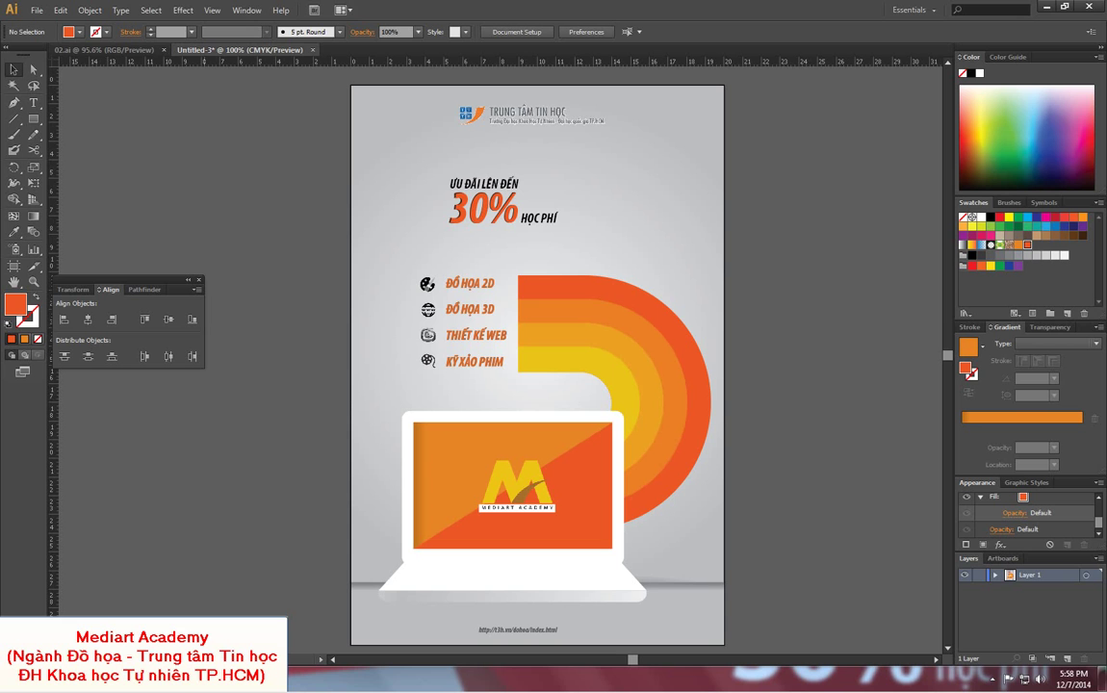
# - Preview the existing poster image in the viewer, close it, and go to the desktop
pyautogui.click(206, 544)
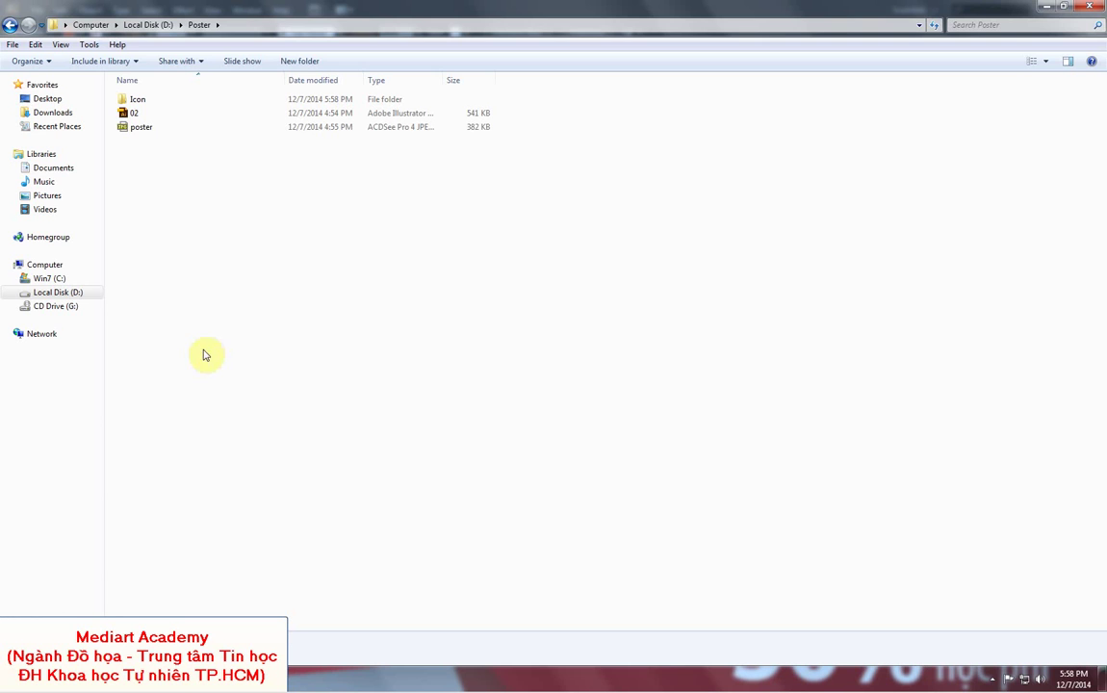
pyautogui.doubleClick(142, 128)
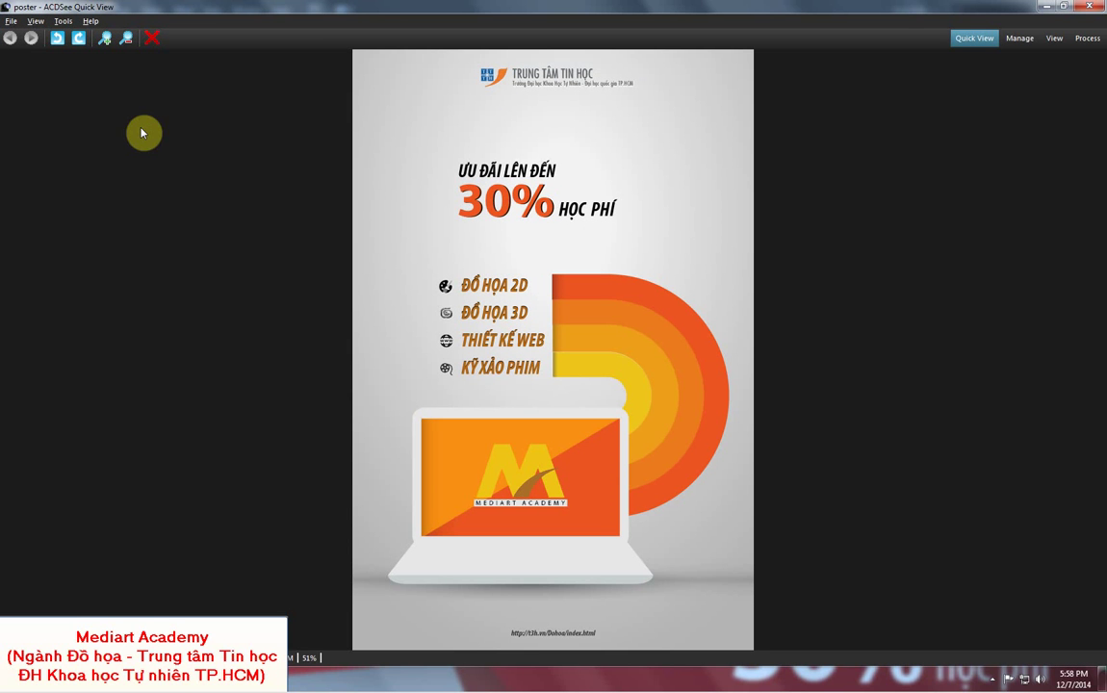
pyautogui.press('Escape')
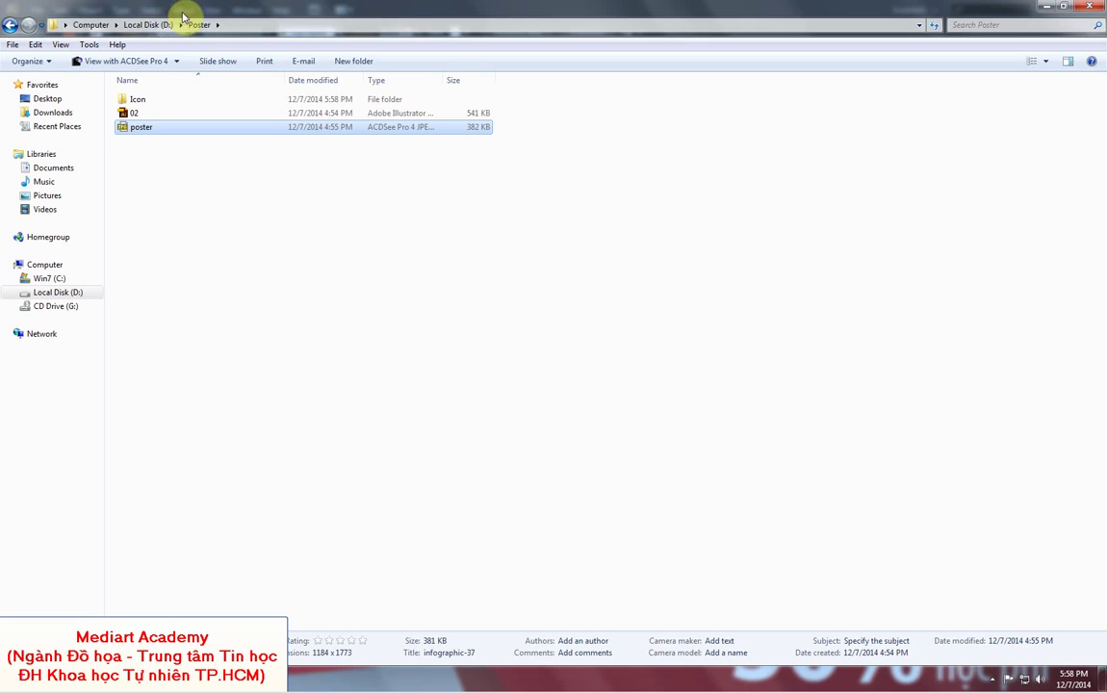
pyautogui.click(9, 25)
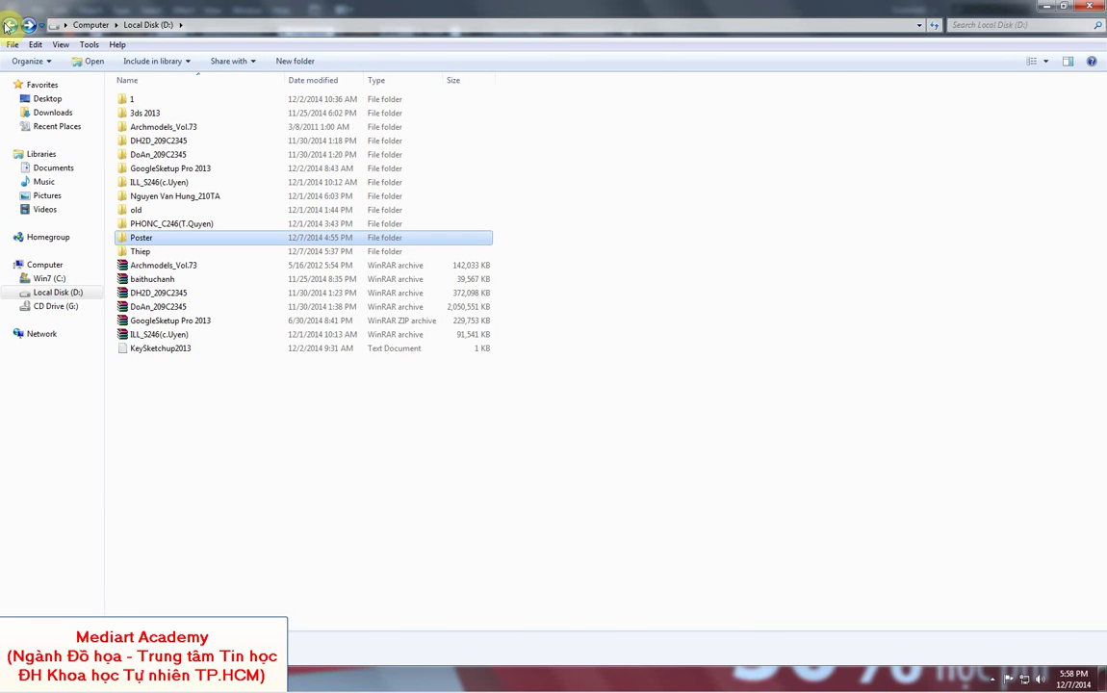
pyautogui.press('super+d')
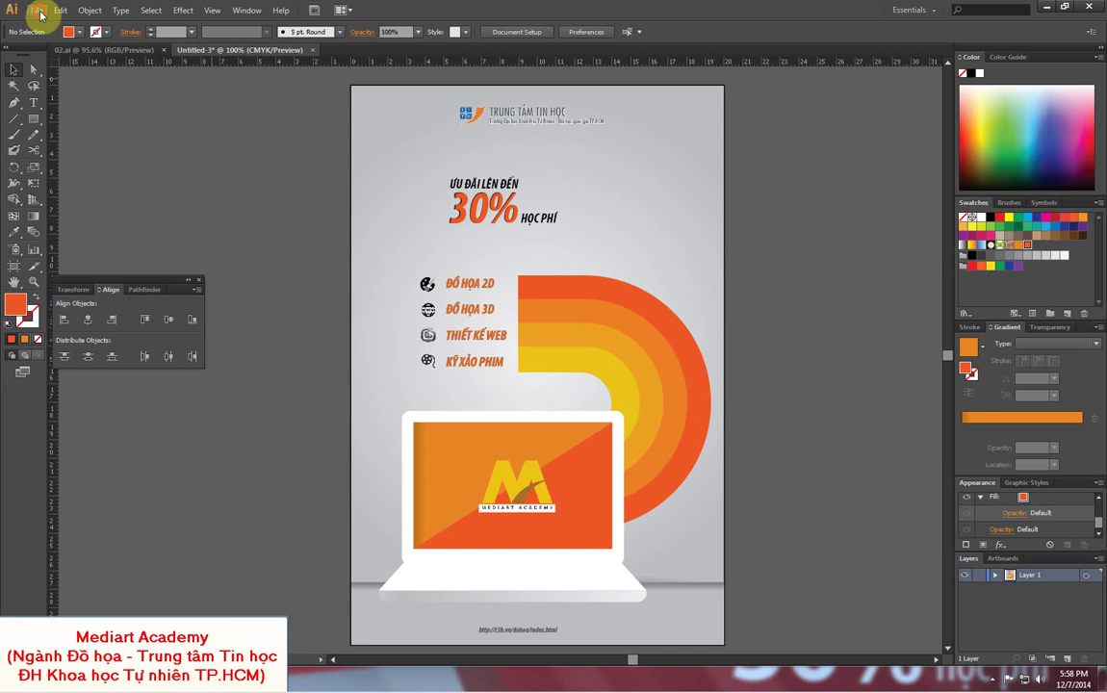
# - Check the Export dialog shows the Icon folder, then bring the Local Disk (D:) window forward
pyautogui.click(36, 11)
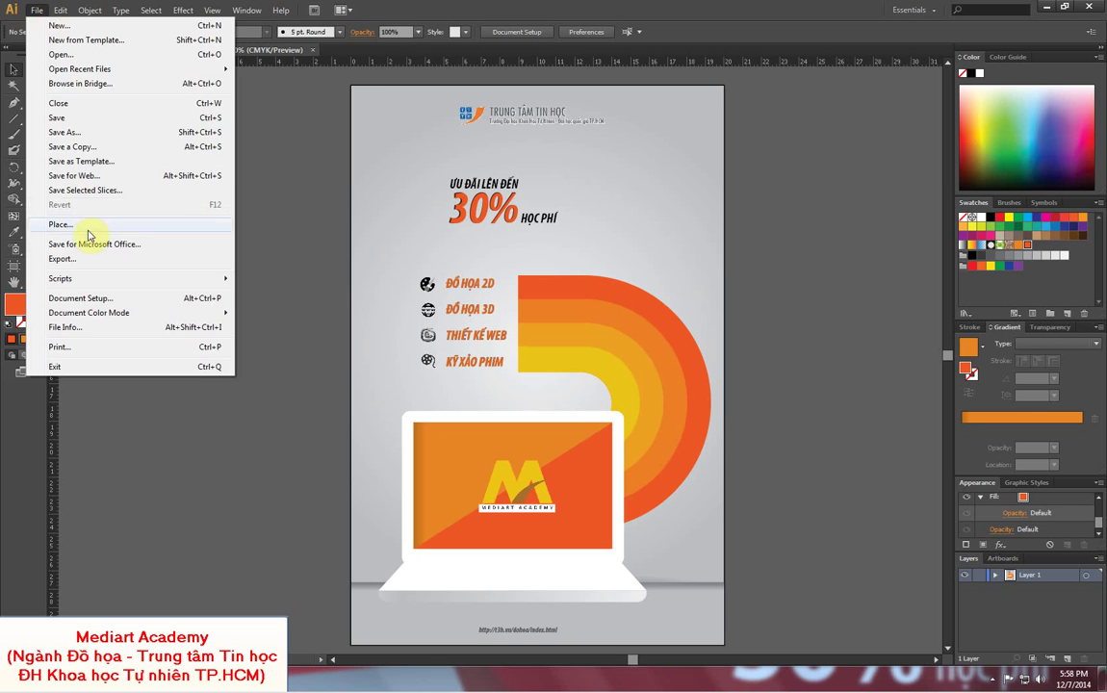
pyautogui.click(77, 261)
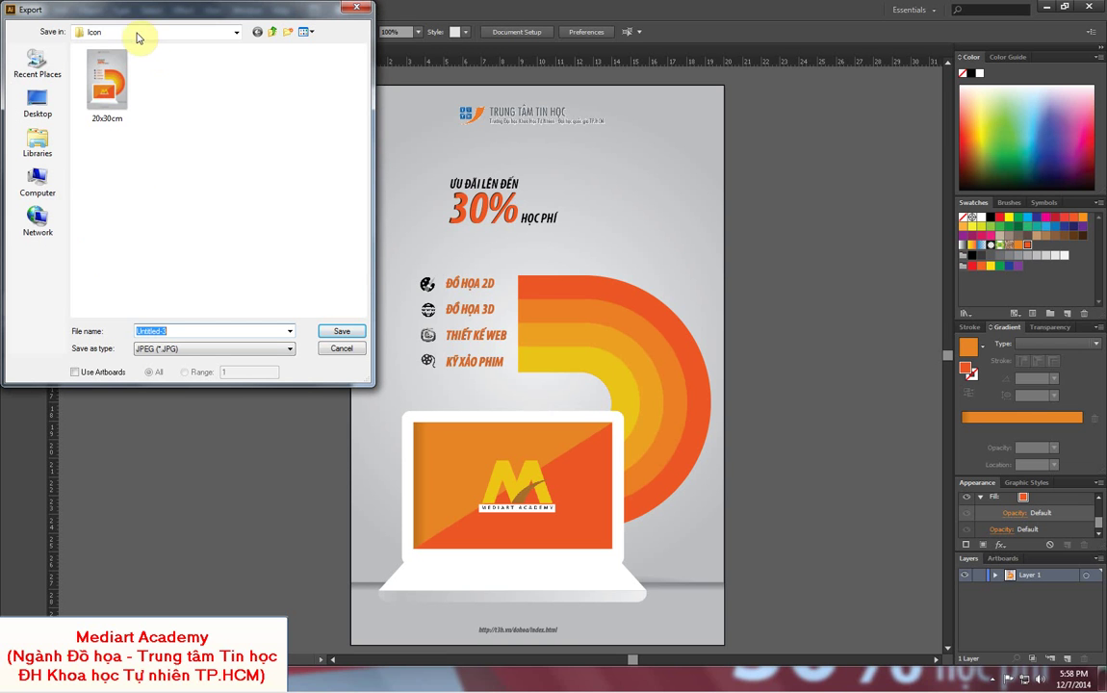
pyautogui.click(136, 33)
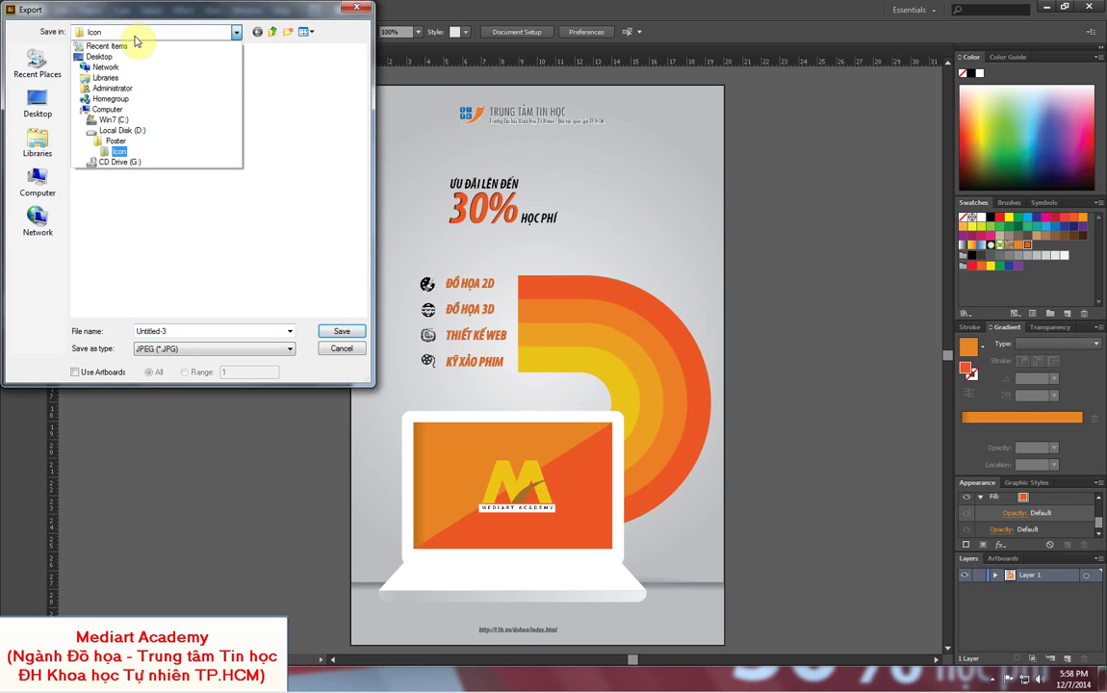
pyautogui.click(118, 151)
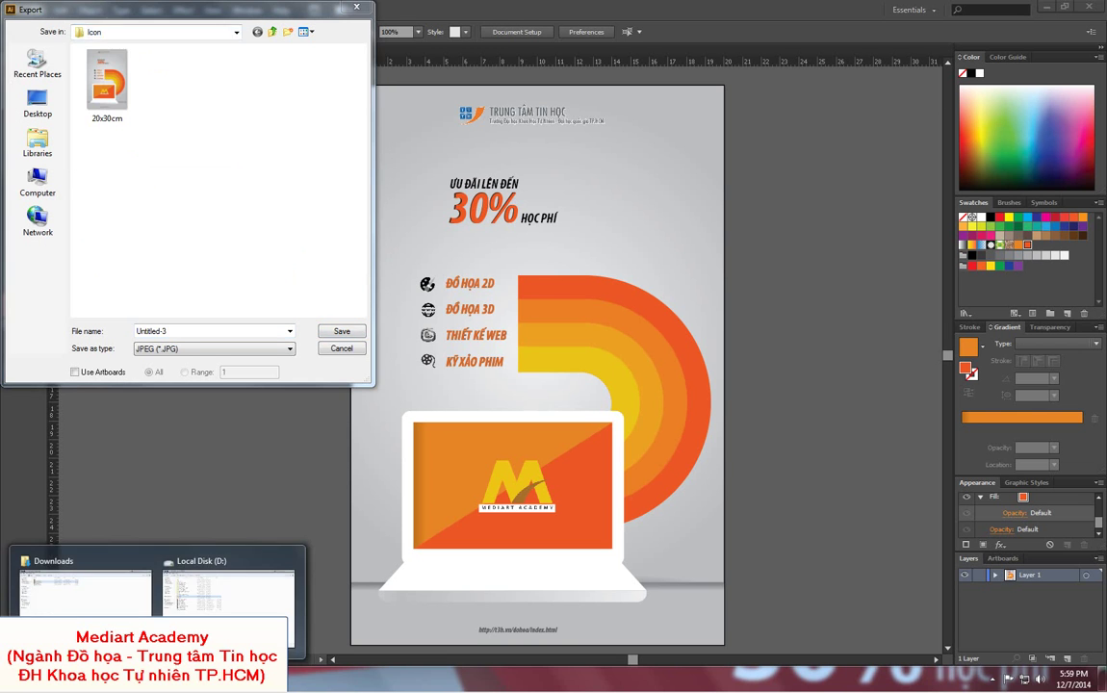
pyautogui.click(228, 589)
# - Open Poster > Icon and view the exported 20x30cm image in ACDSee Quick View
pyautogui.doubleClick(149, 240)
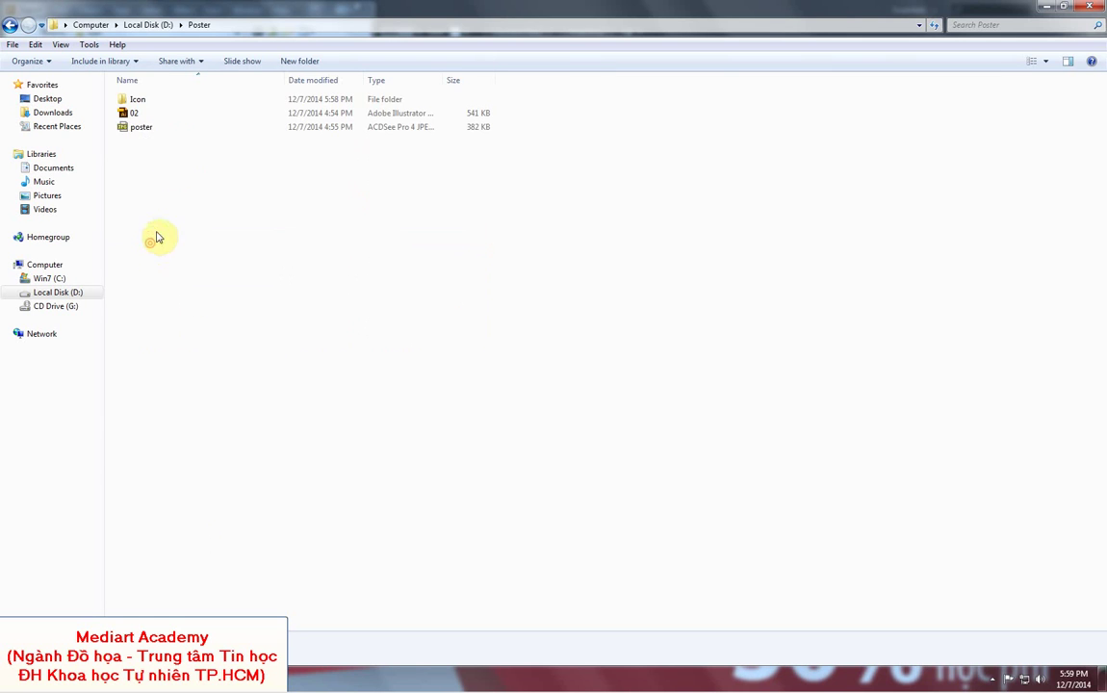
pyautogui.doubleClick(138, 100)
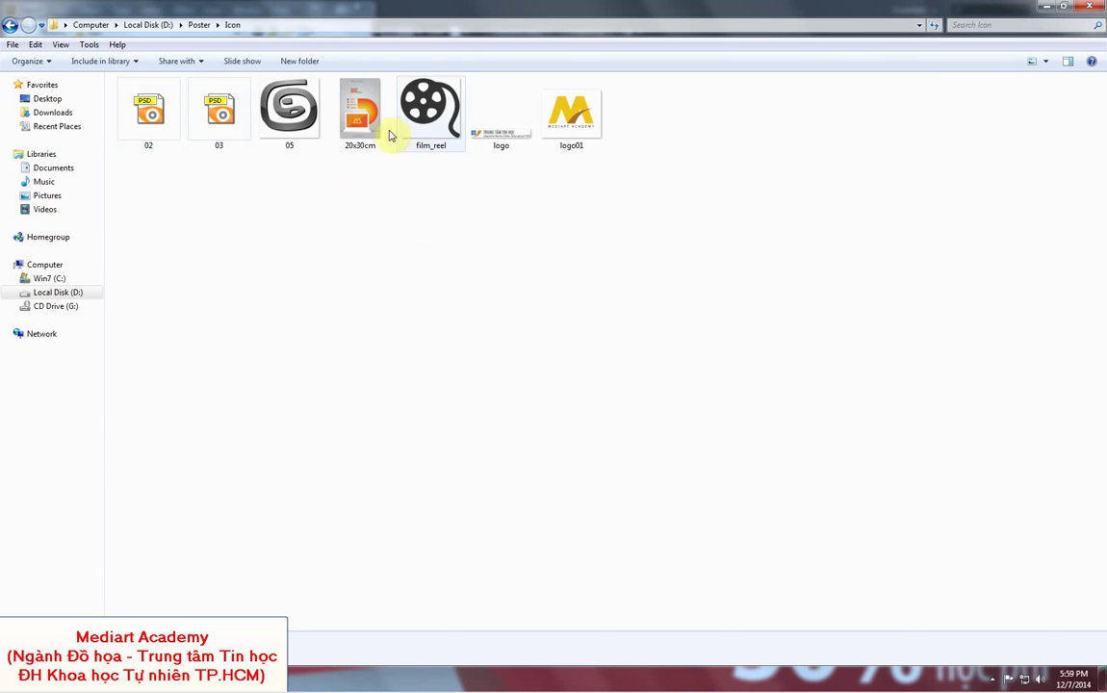
pyautogui.doubleClick(363, 134)
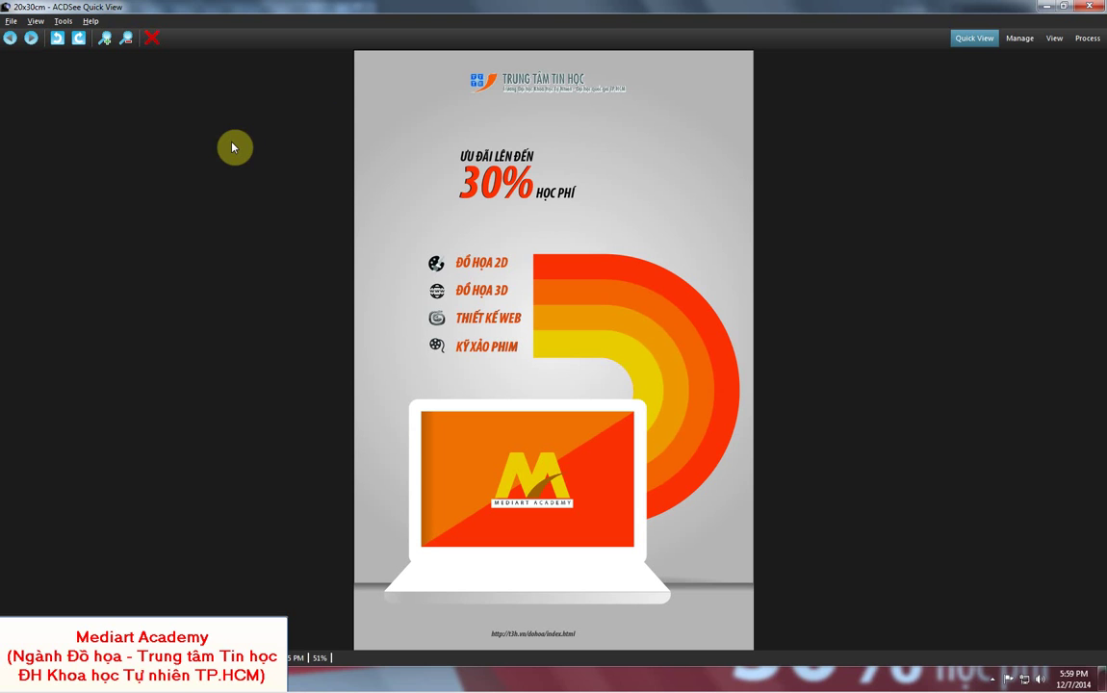
pyautogui.click(991, 677)
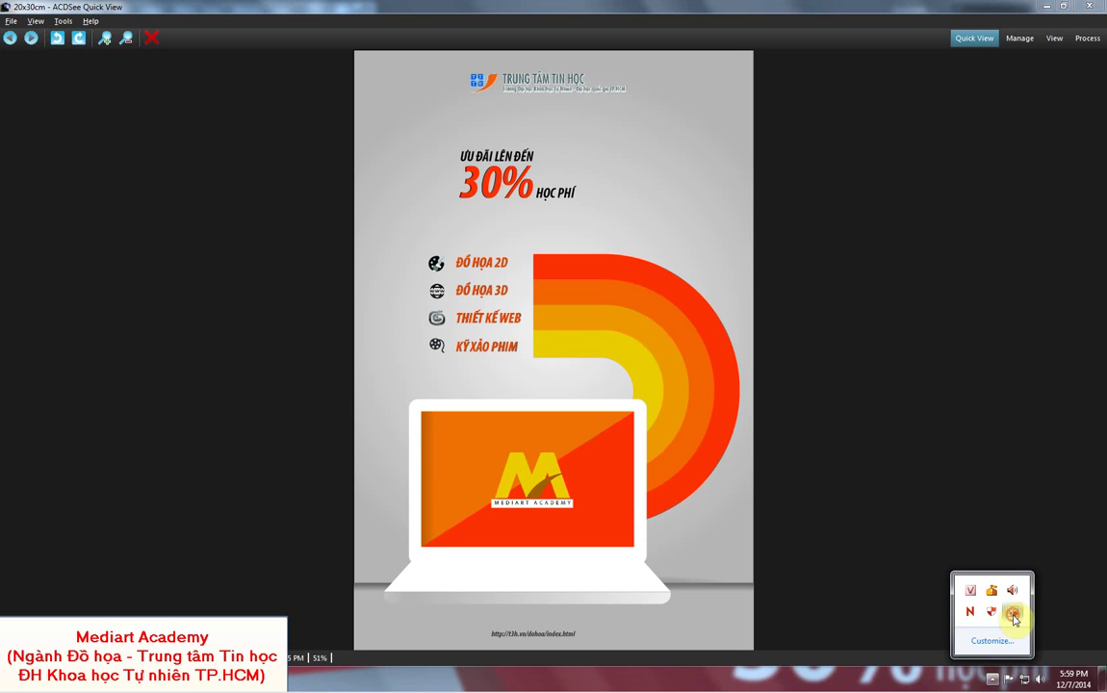